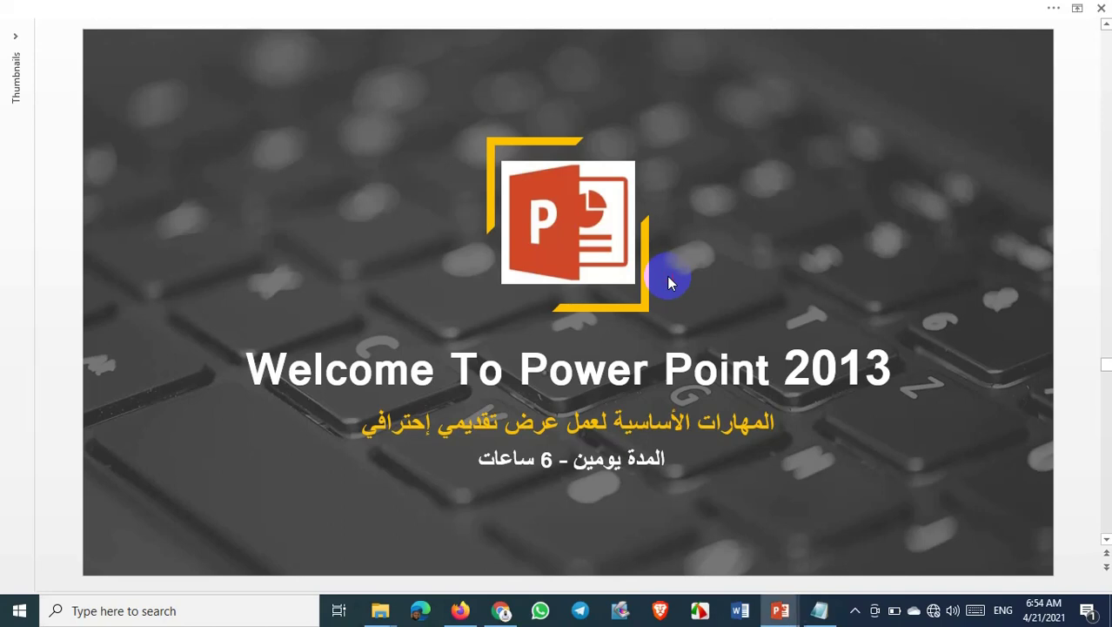
Advance the slide show past the title and day-one slides to the contents slide, then open the Start menu
left_click(667, 276)
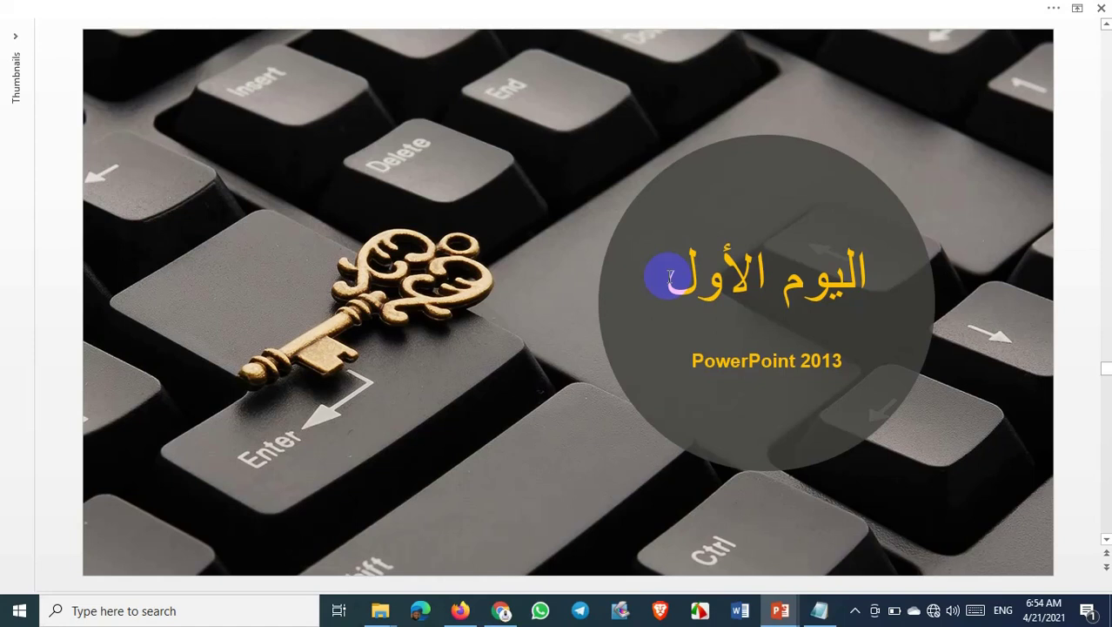
left_click(669, 277)
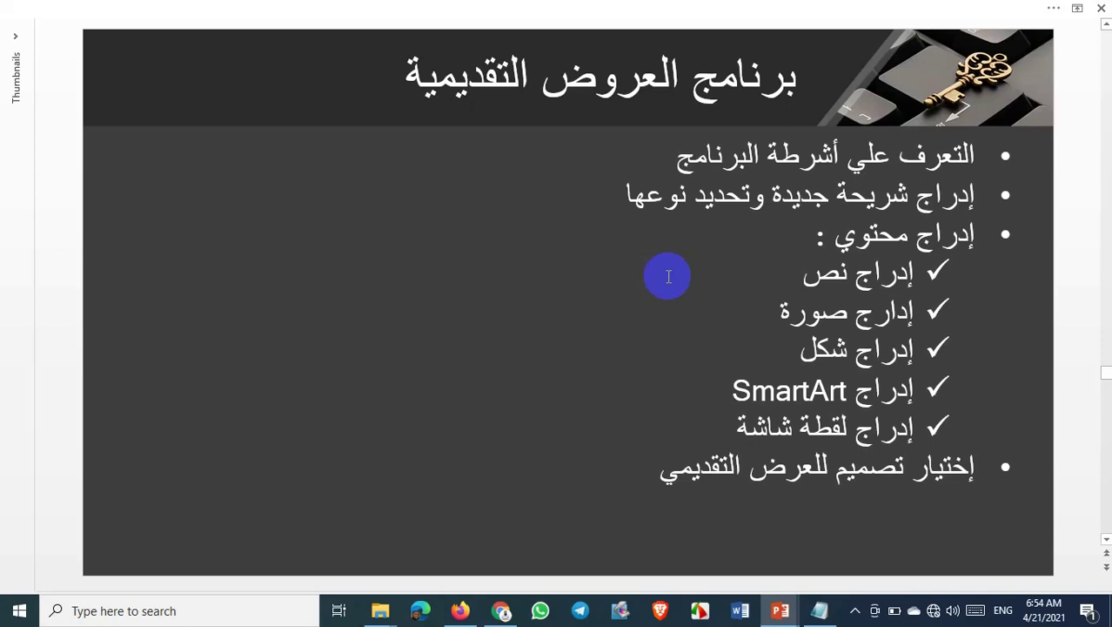
left_click(19, 612)
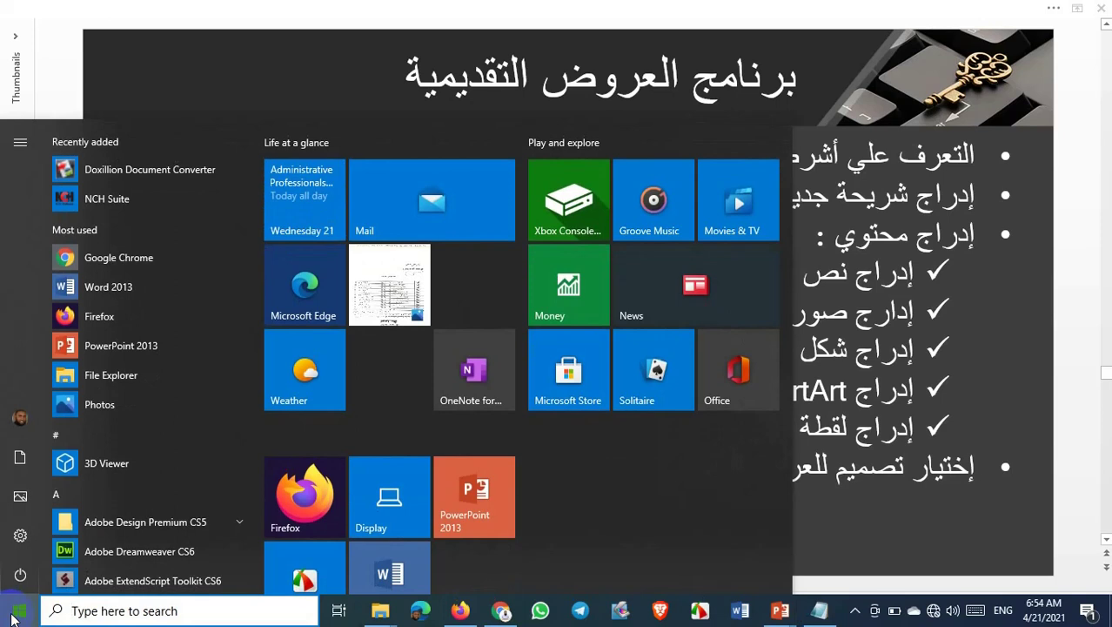
Launch PowerPoint 2013 by searching 'po' from Start, then scroll through the template gallery
left_click(105, 612)
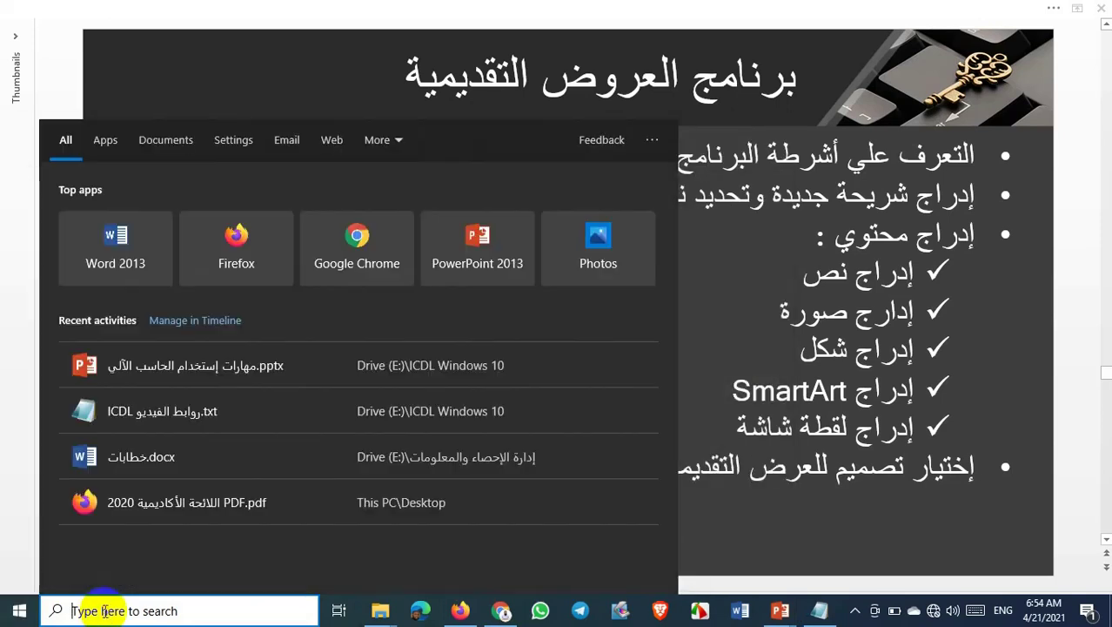
type("po")
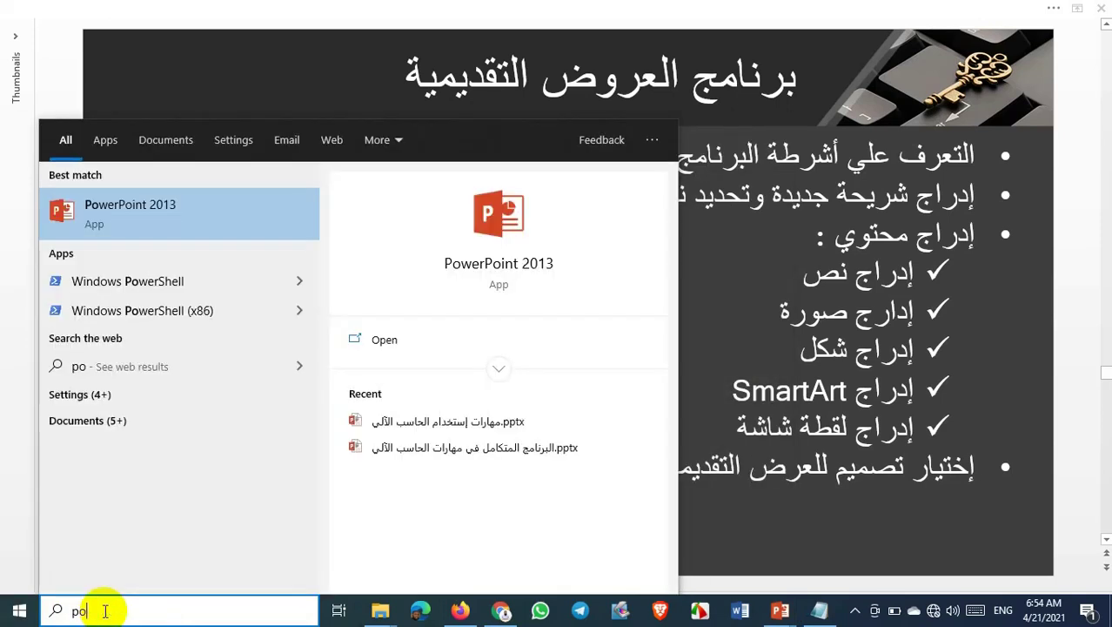
left_click(135, 218)
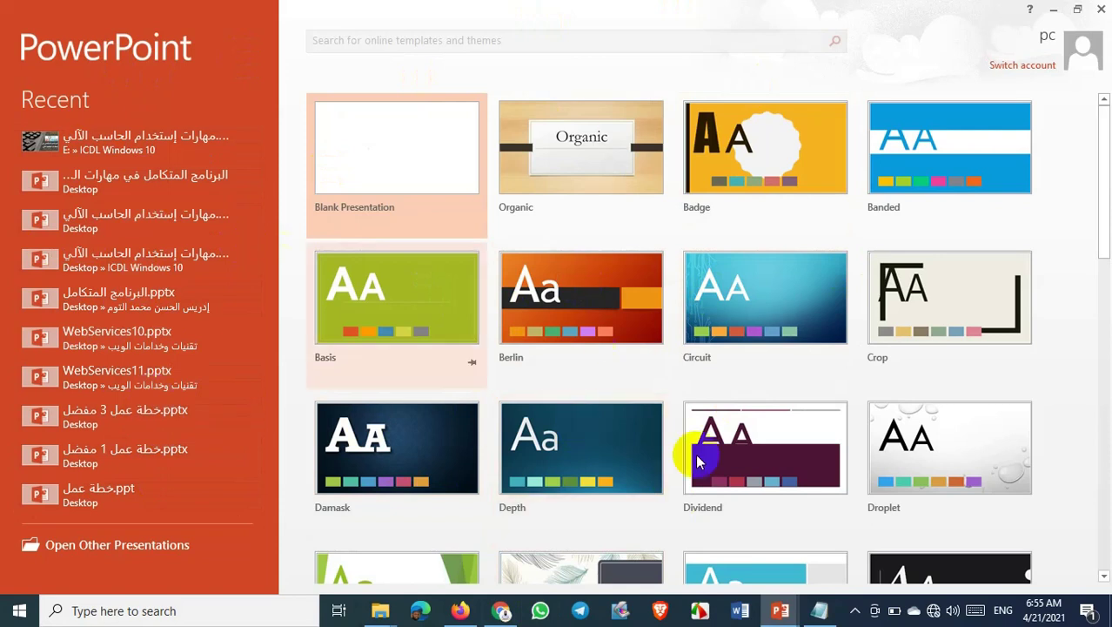
left_click_drag(1103, 194, 1104, 435)
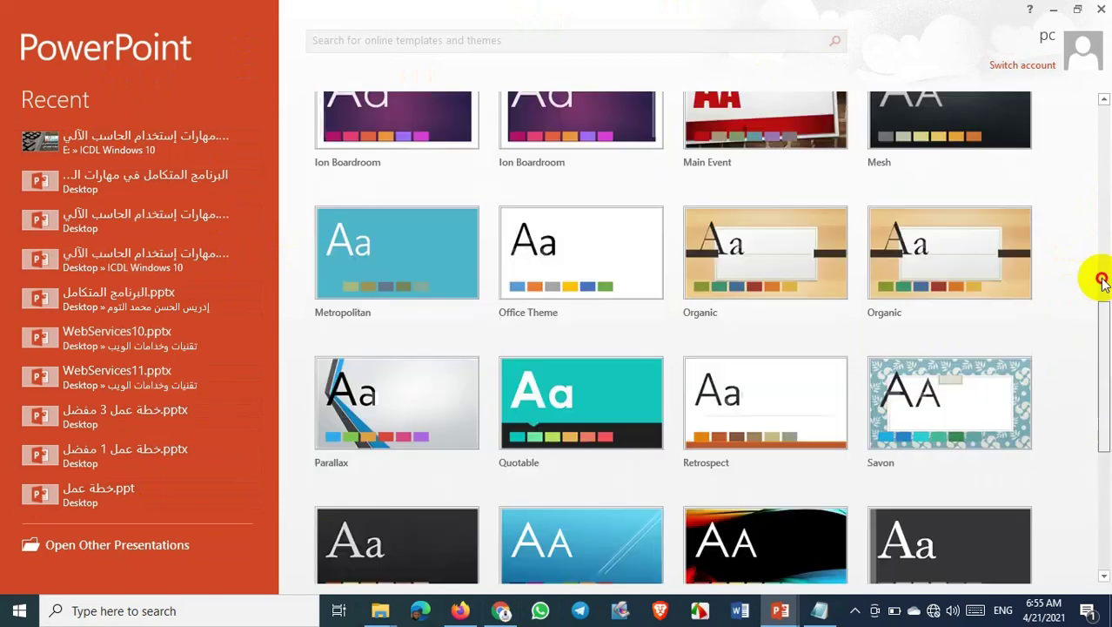
mouse_move(1104, 435)
left_mouse_down()
mouse_move(1093, 166)
mouse_move(1106, 505)
mouse_move(1088, 178)
left_mouse_up()
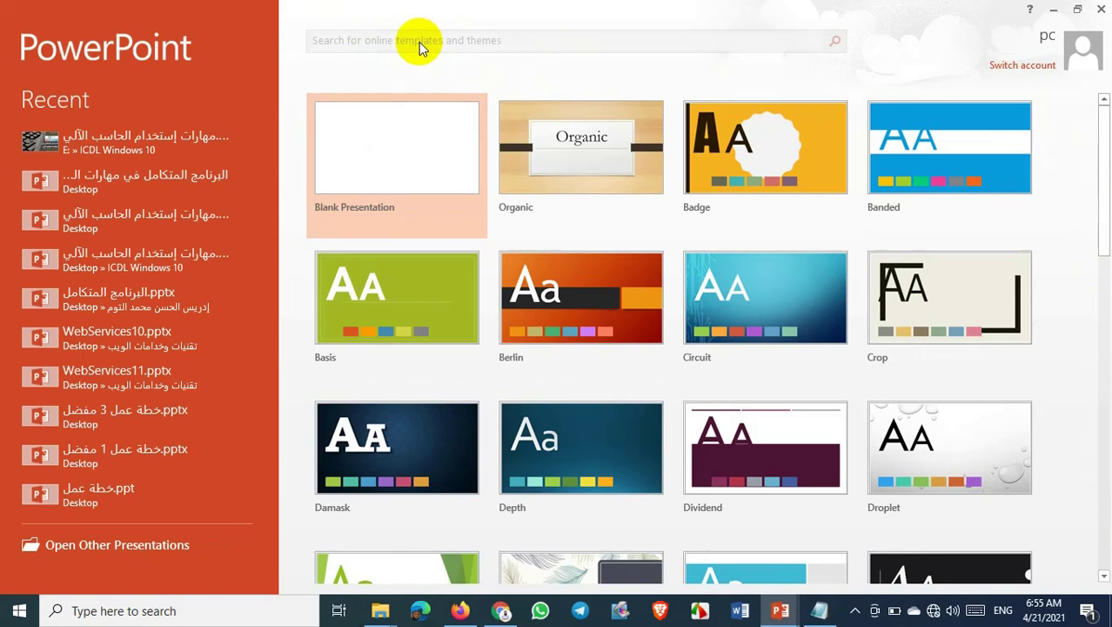
Create a blank presentation and set the ribbon to Show Tabs and Commands
left_click(374, 167)
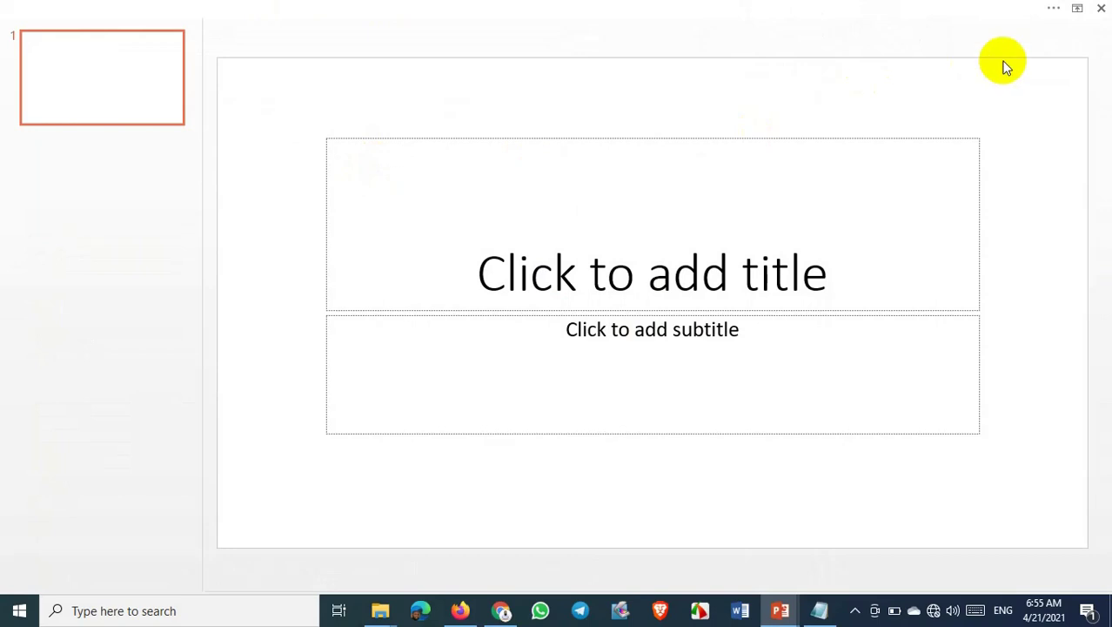
left_click(1078, 12)
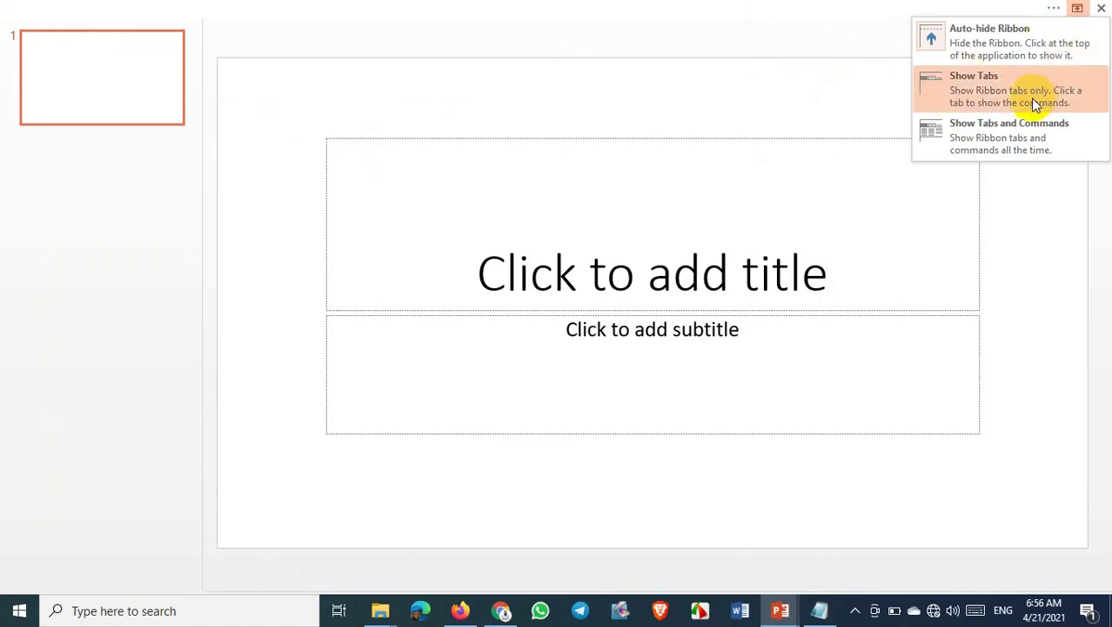
left_click(982, 133)
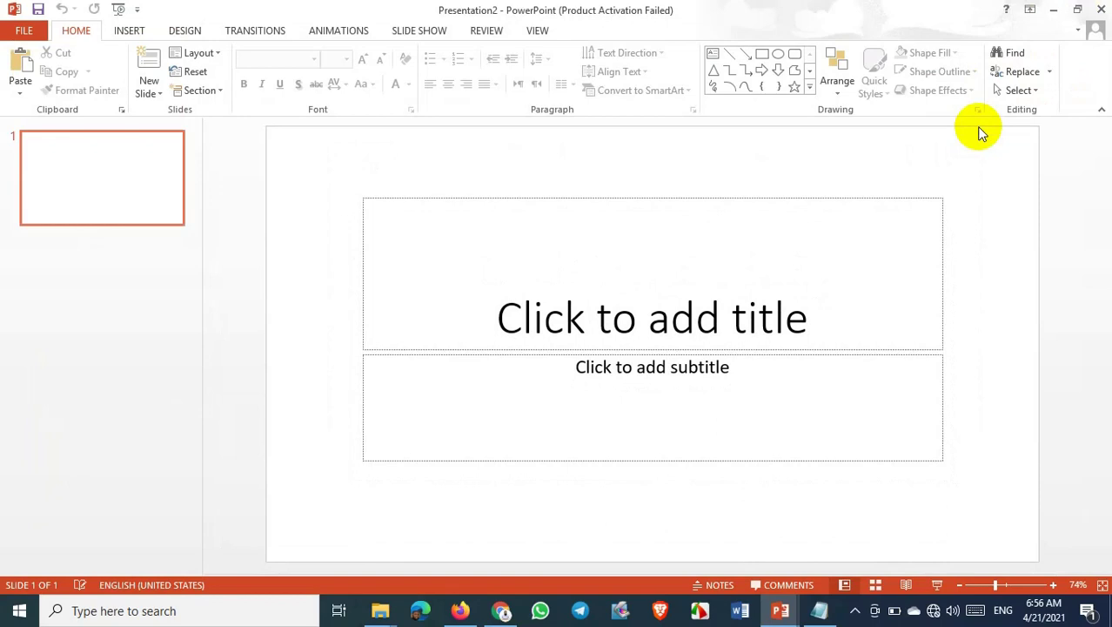
Browse the Insert, Design, Transitions, Animations, Slide Show and Review tabs, returning to Home
left_click(132, 31)
left_click(187, 30)
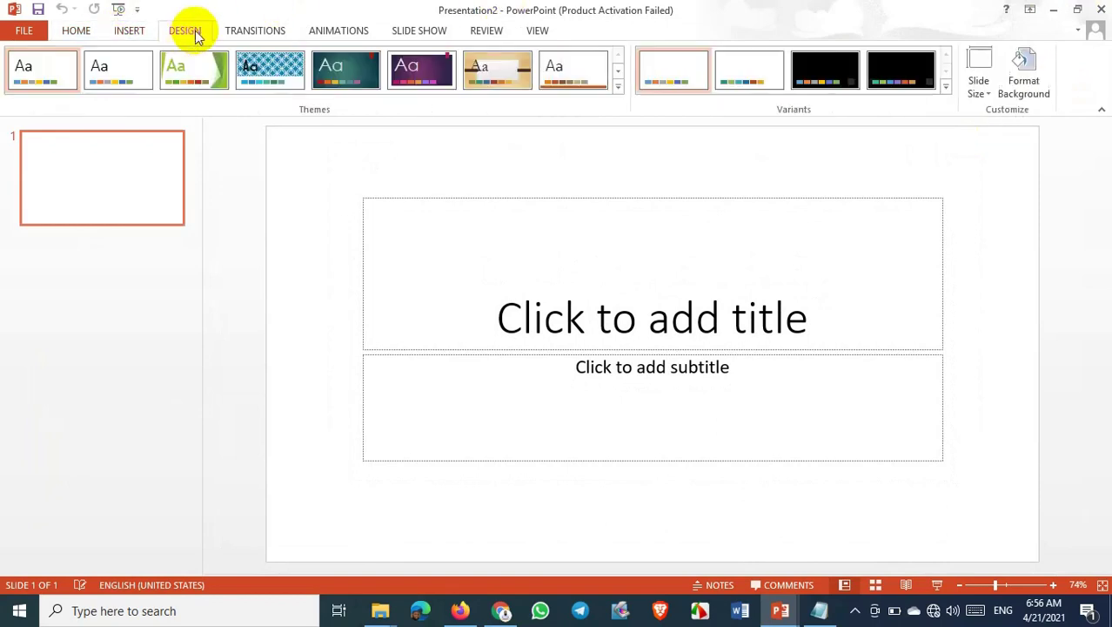
left_click(235, 31)
left_click(341, 29)
left_click(427, 30)
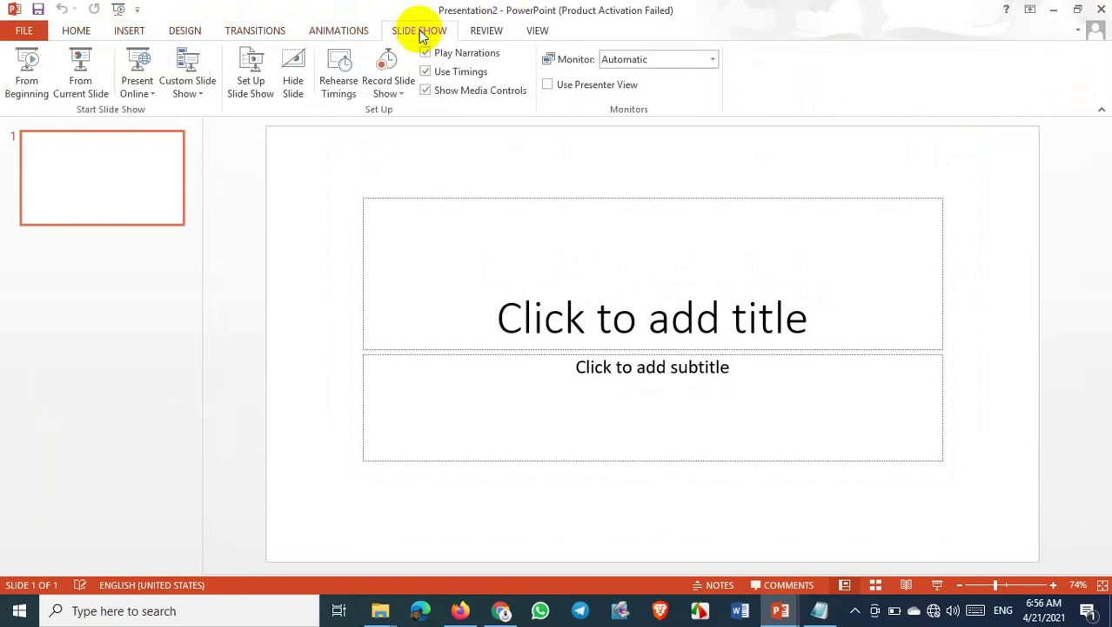
left_click(485, 31)
left_click(85, 29)
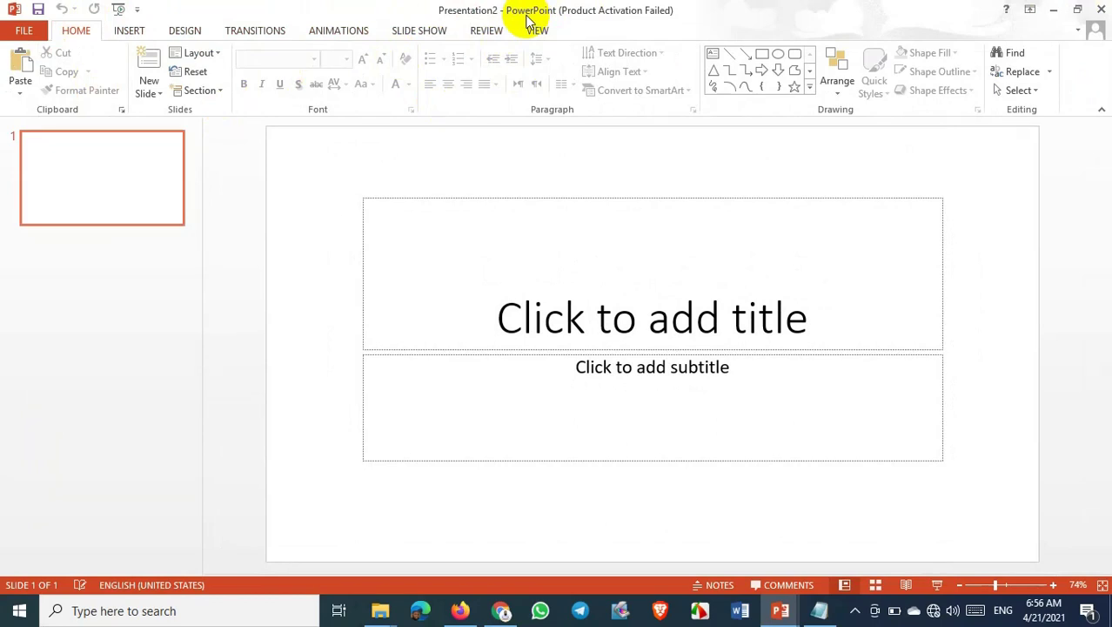
Minimize, restore, and re-maximize the PowerPoint window
left_click(1059, 10)
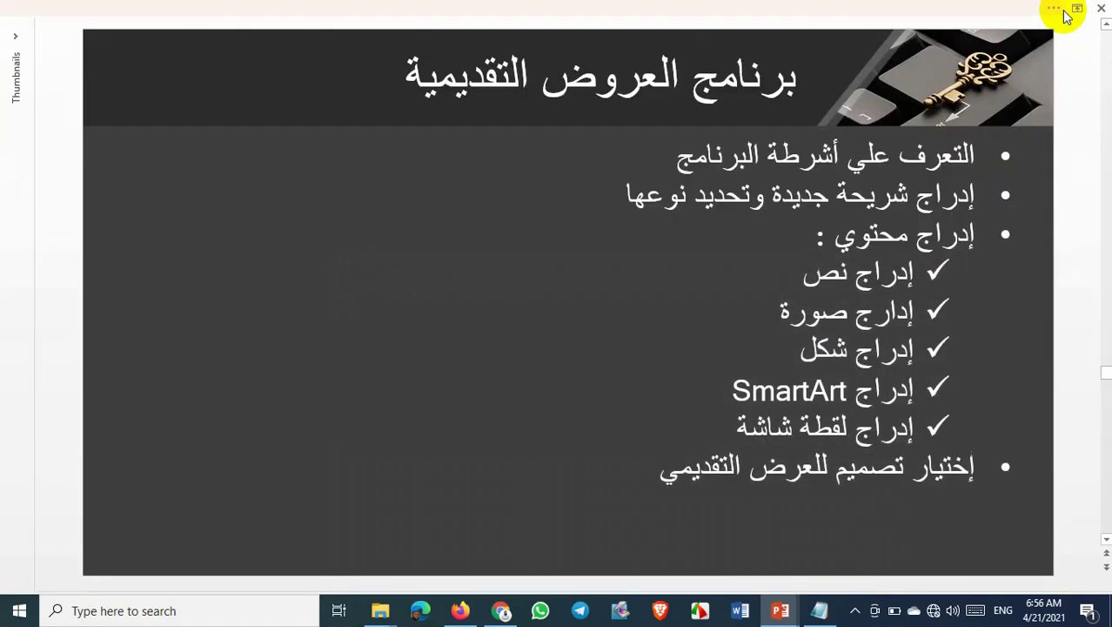
mouse_move(780, 611)
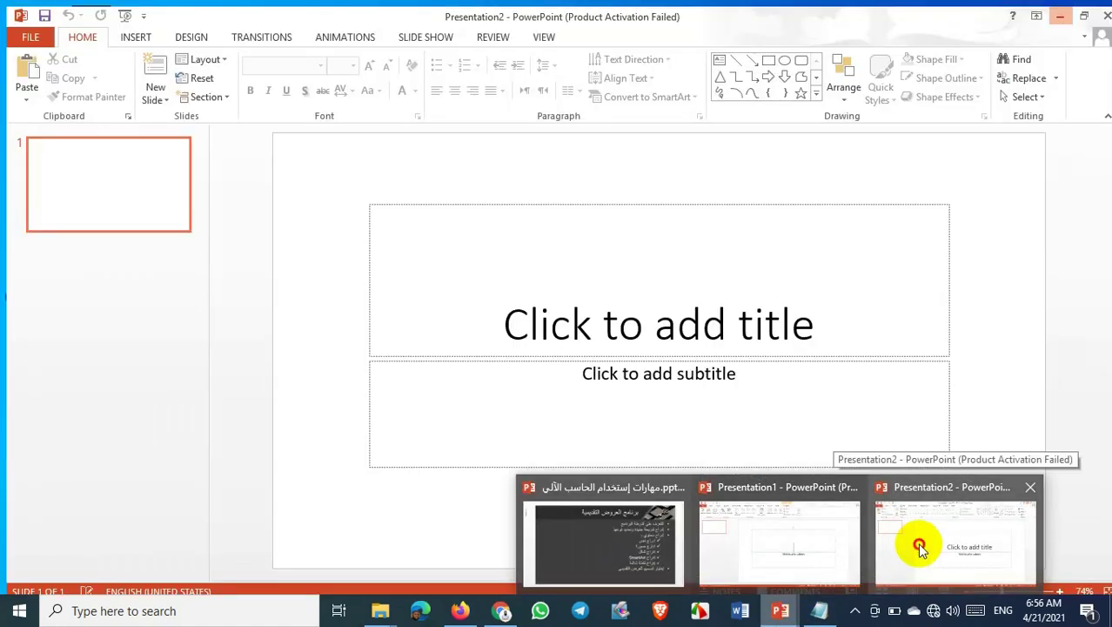
left_click(917, 543)
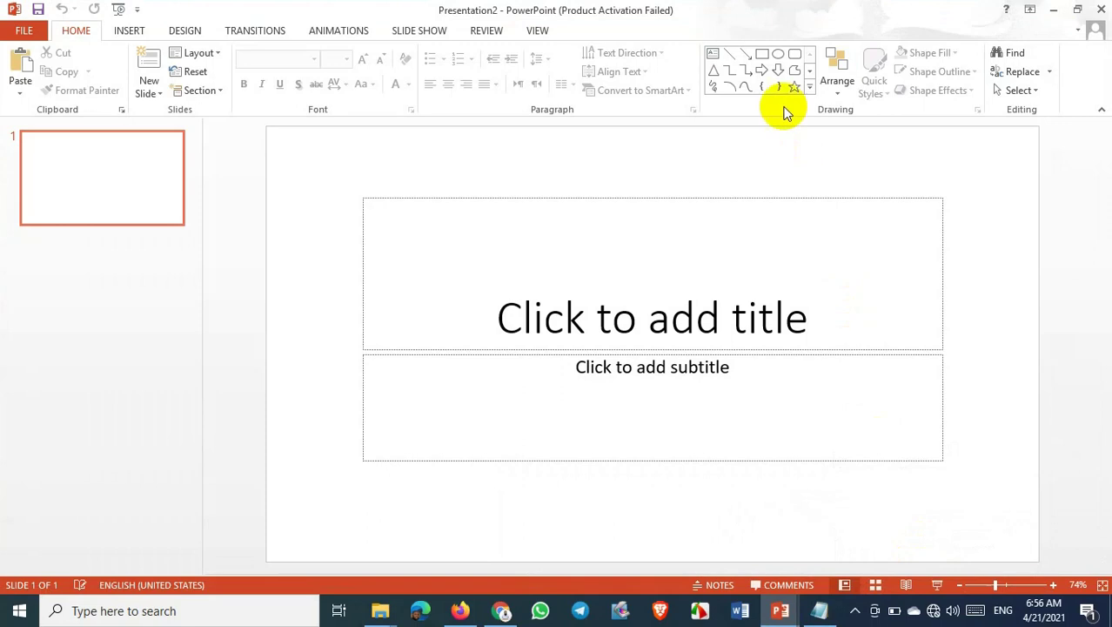
left_click(1077, 9)
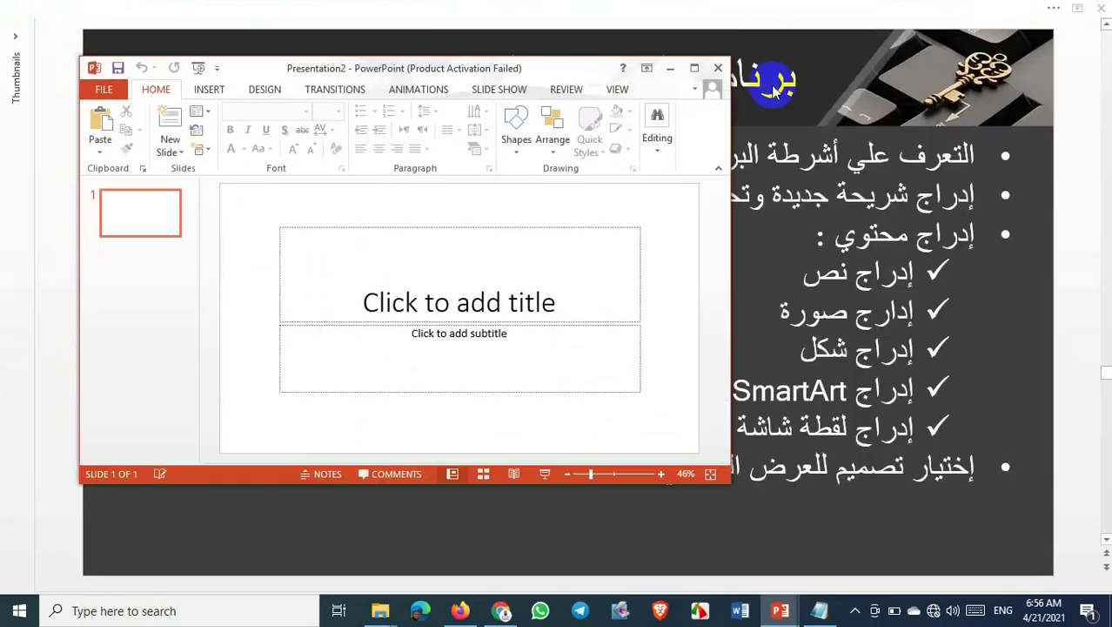
left_click(694, 67)
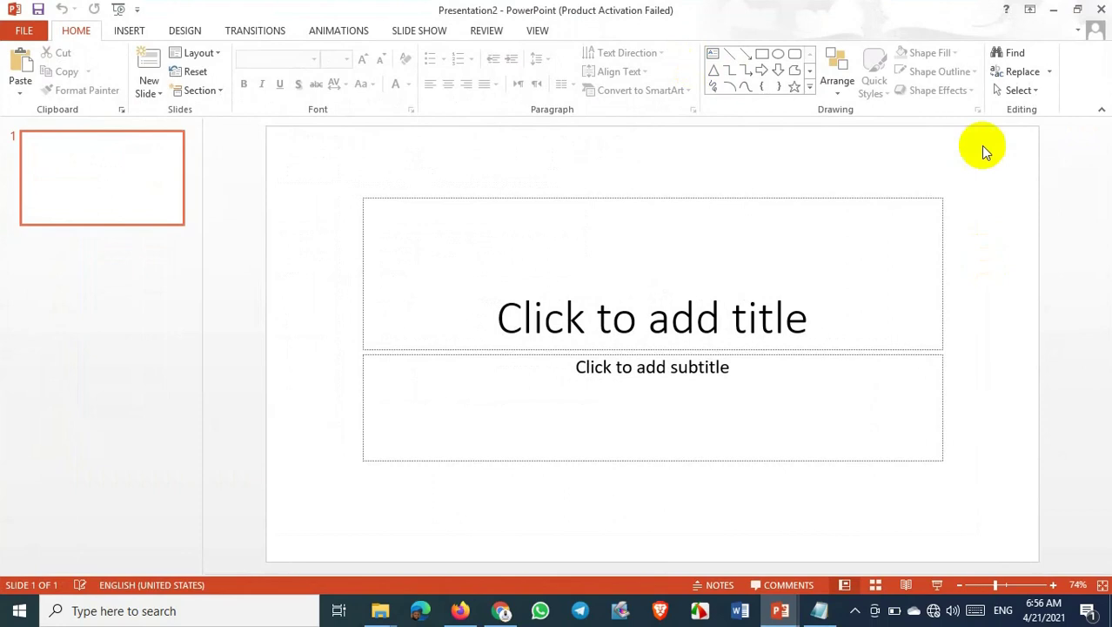
left_click(1030, 10)
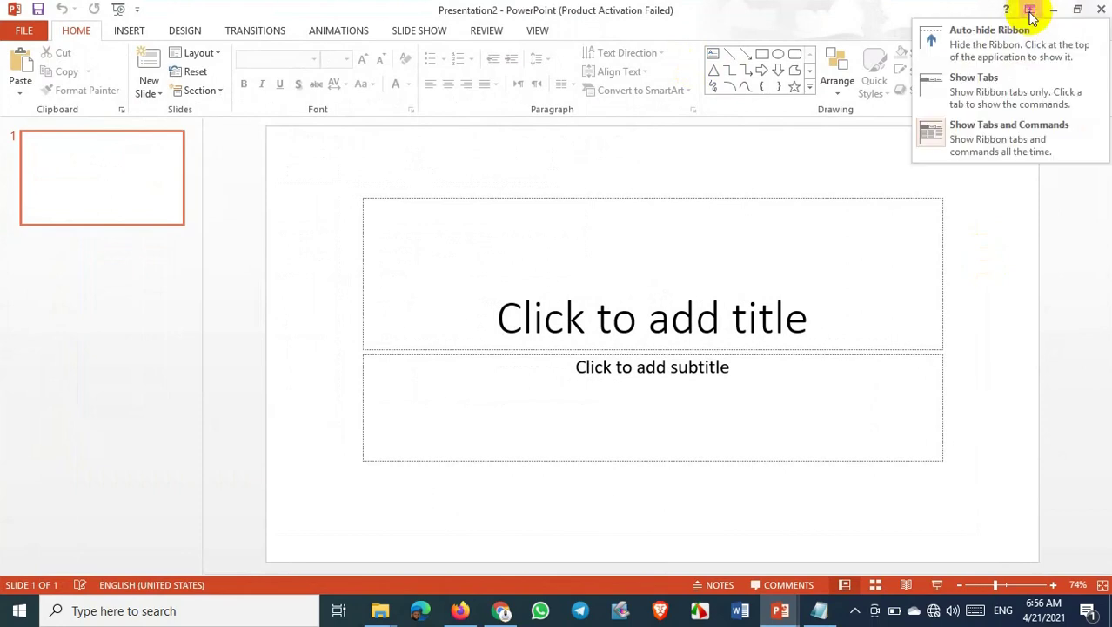
left_click(1003, 32)
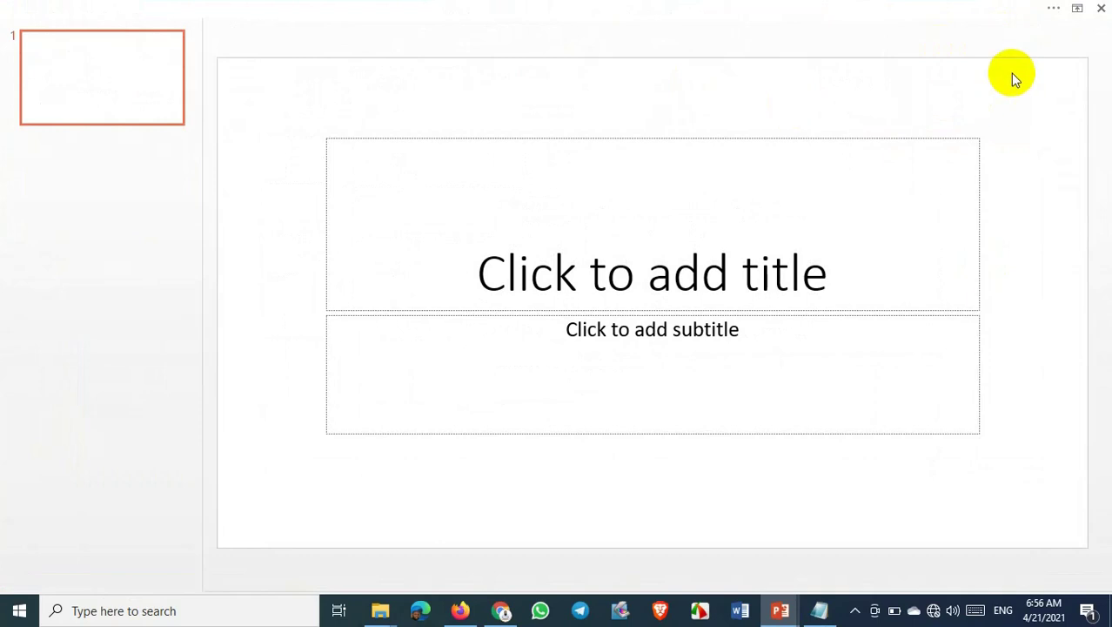
left_click(1053, 12)
left_click(1077, 8)
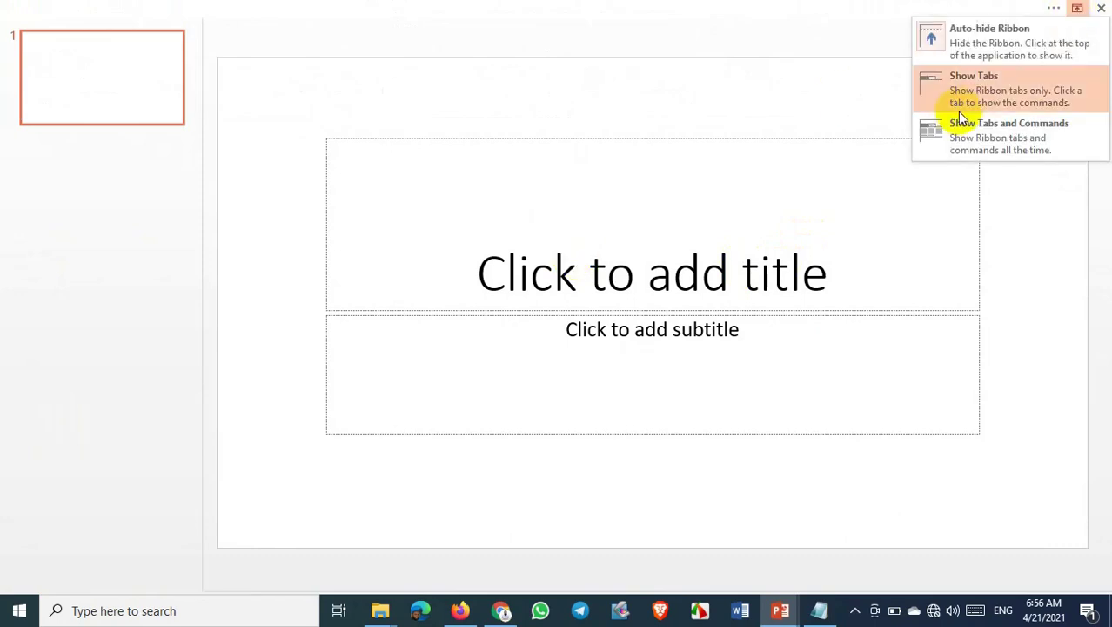
left_click(958, 111)
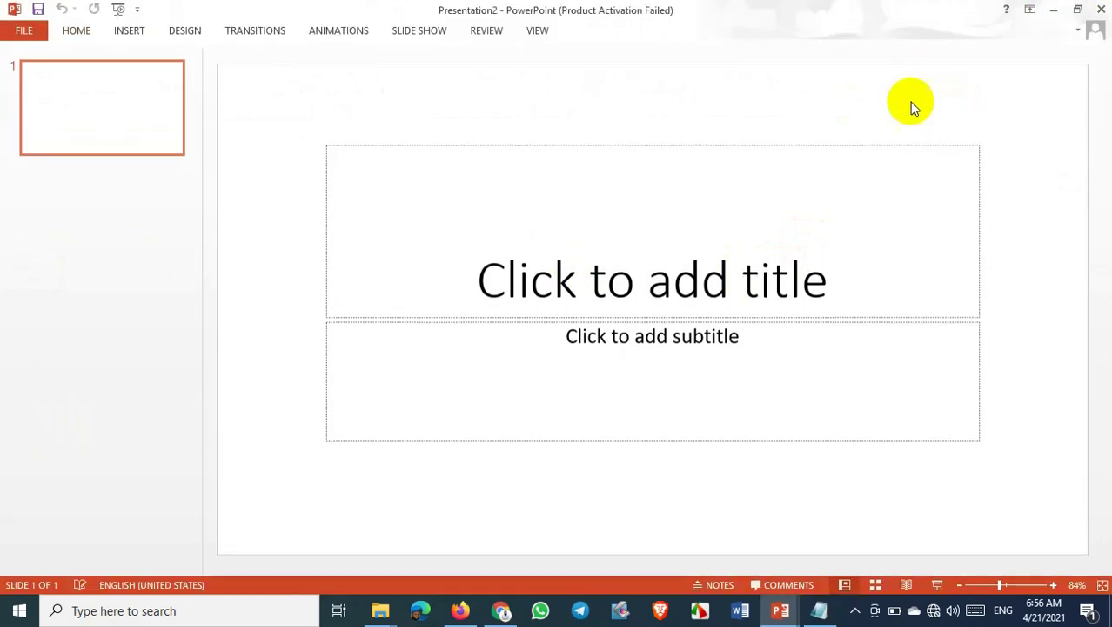
left_click(96, 35)
left_click(129, 33)
left_click(188, 34)
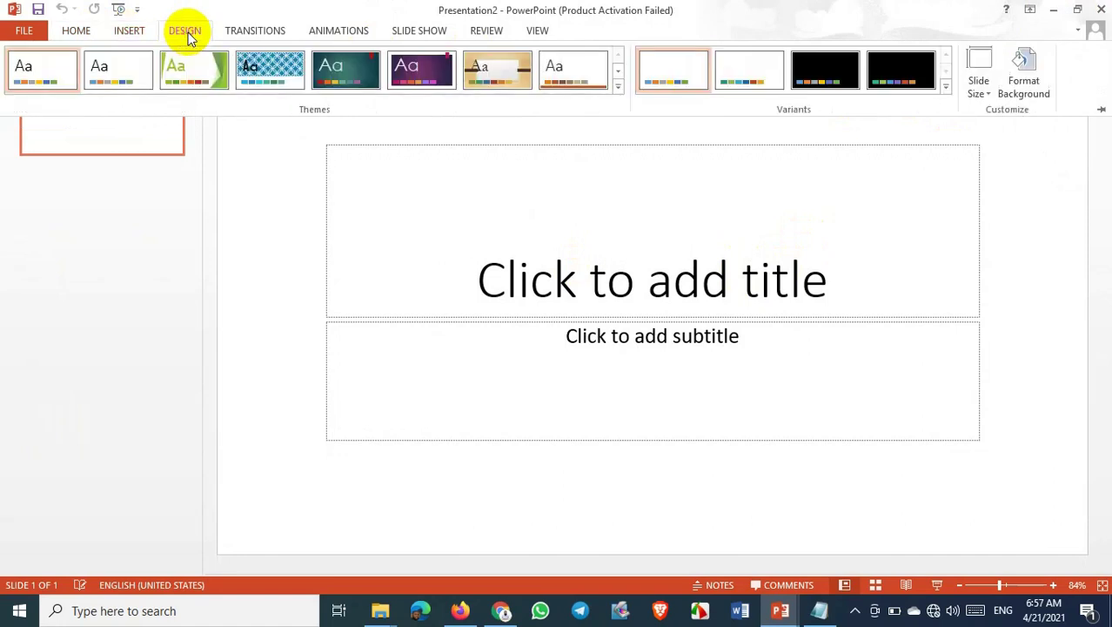
left_click(251, 28)
left_click(312, 26)
left_click(398, 30)
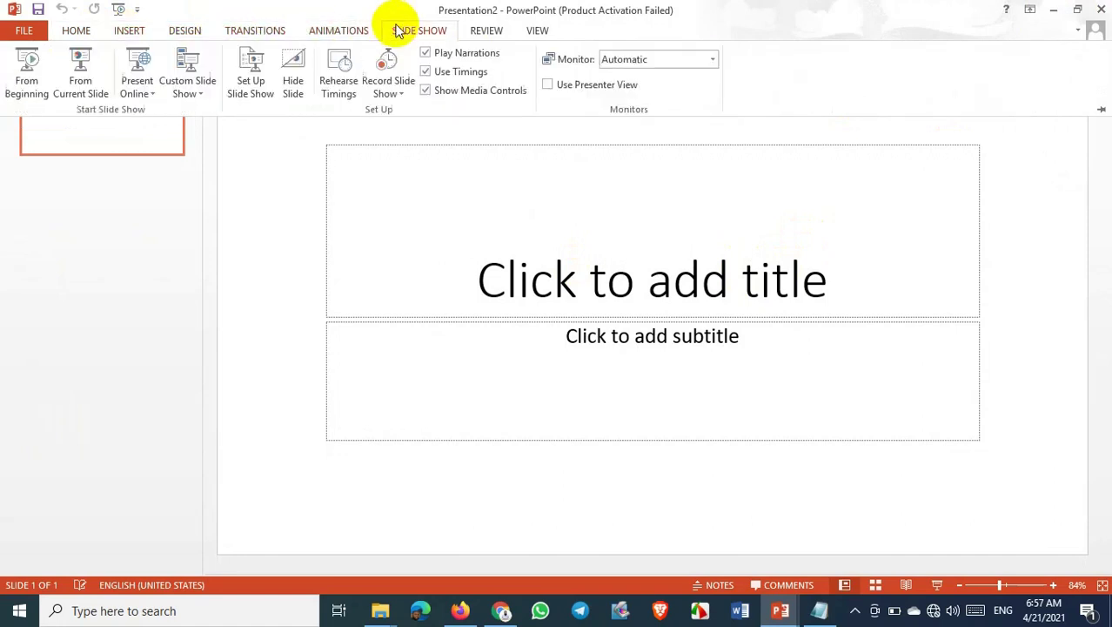
left_click(73, 29)
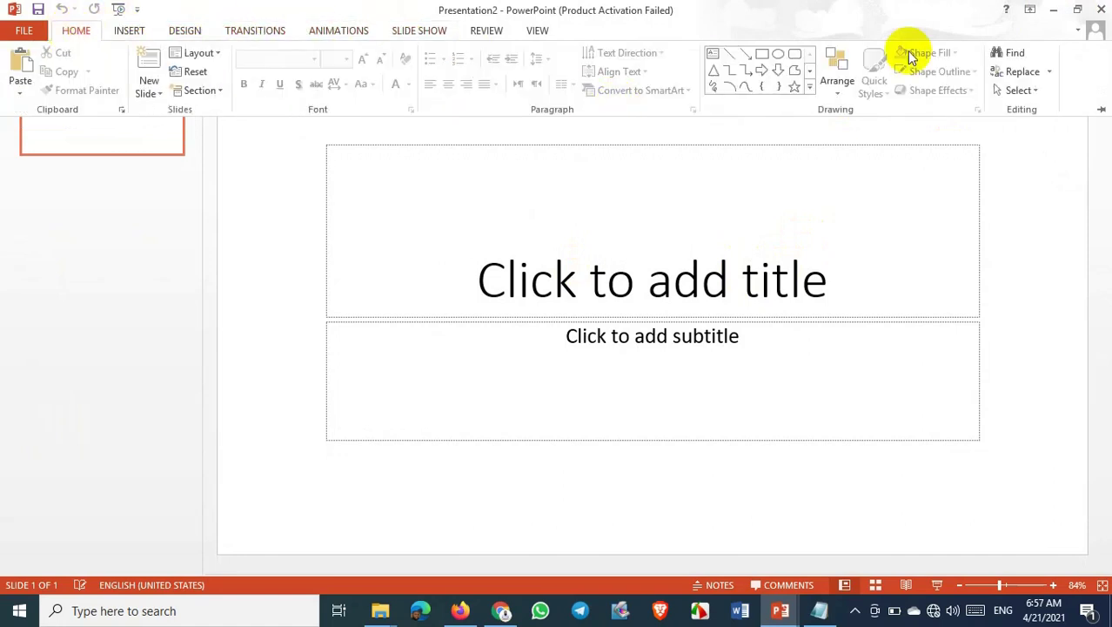
left_click(1030, 9)
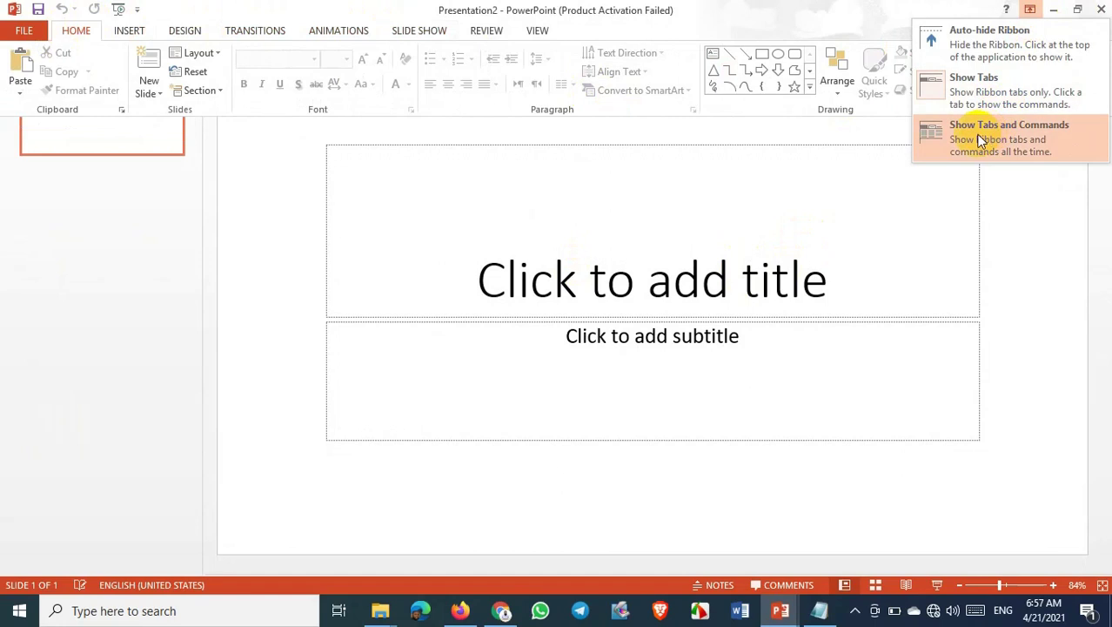
left_click(981, 141)
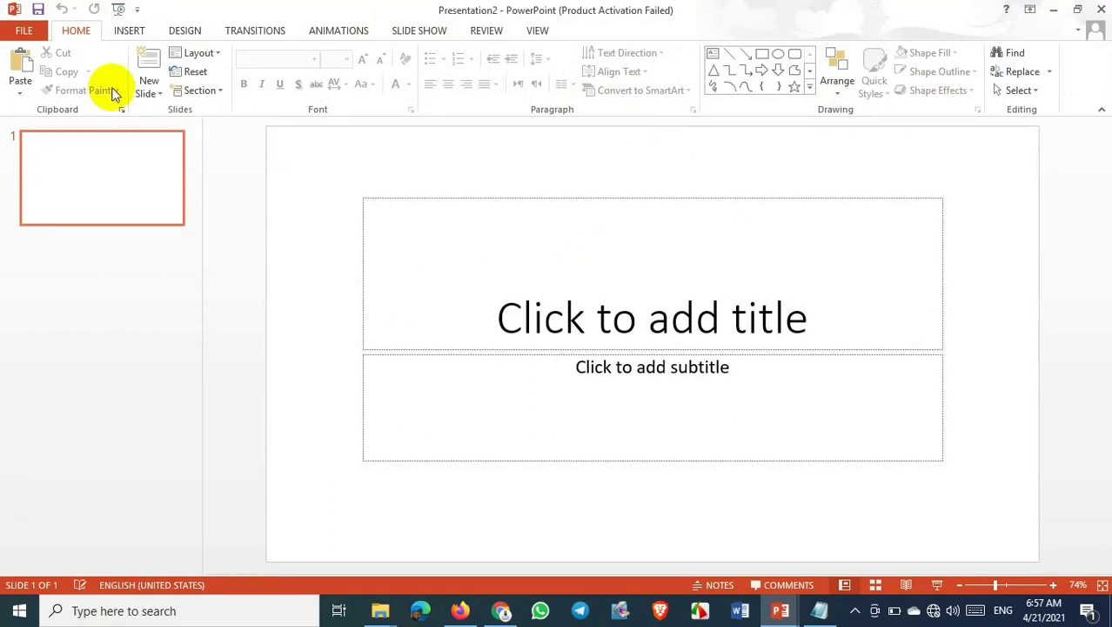
Open Save As browsing and navigate into the personal folder on the Desktop
left_click(26, 32)
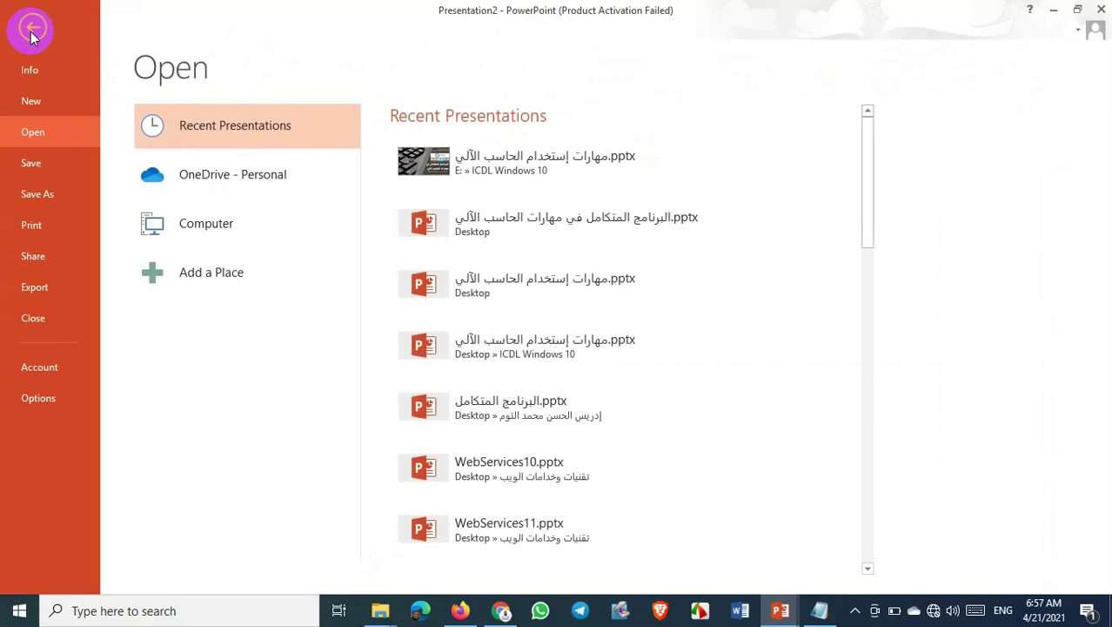
left_click(37, 194)
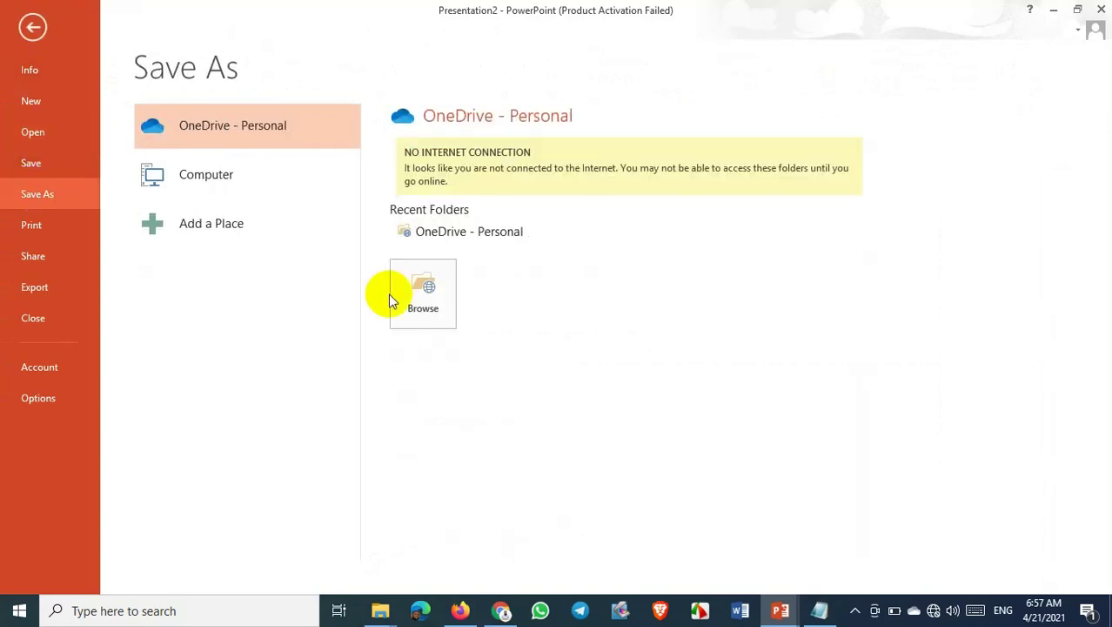
left_click(194, 174)
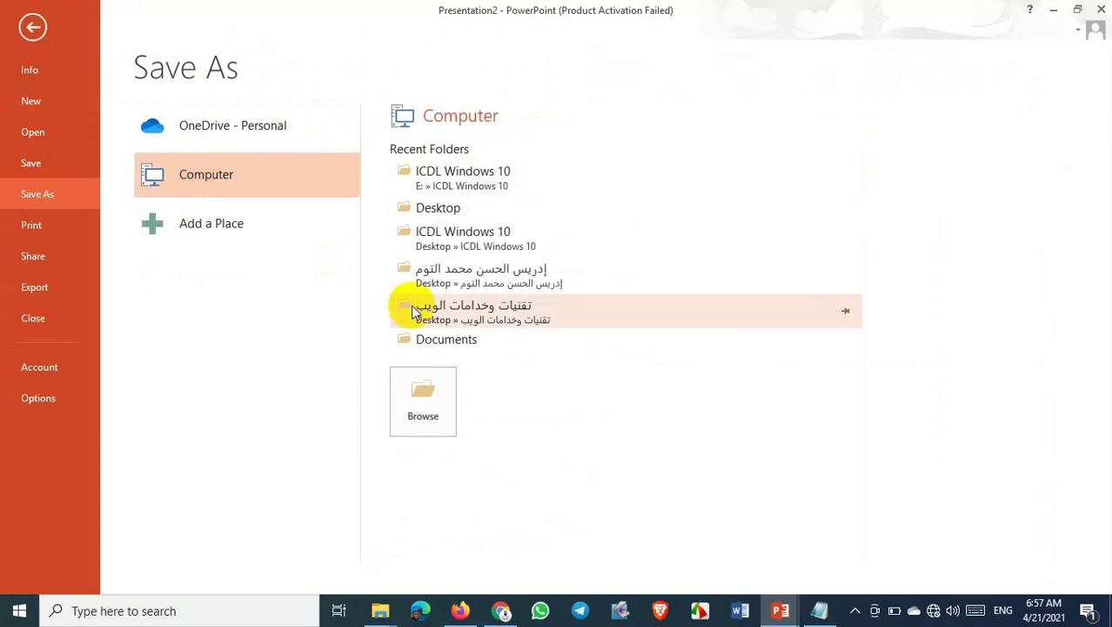
left_click(430, 392)
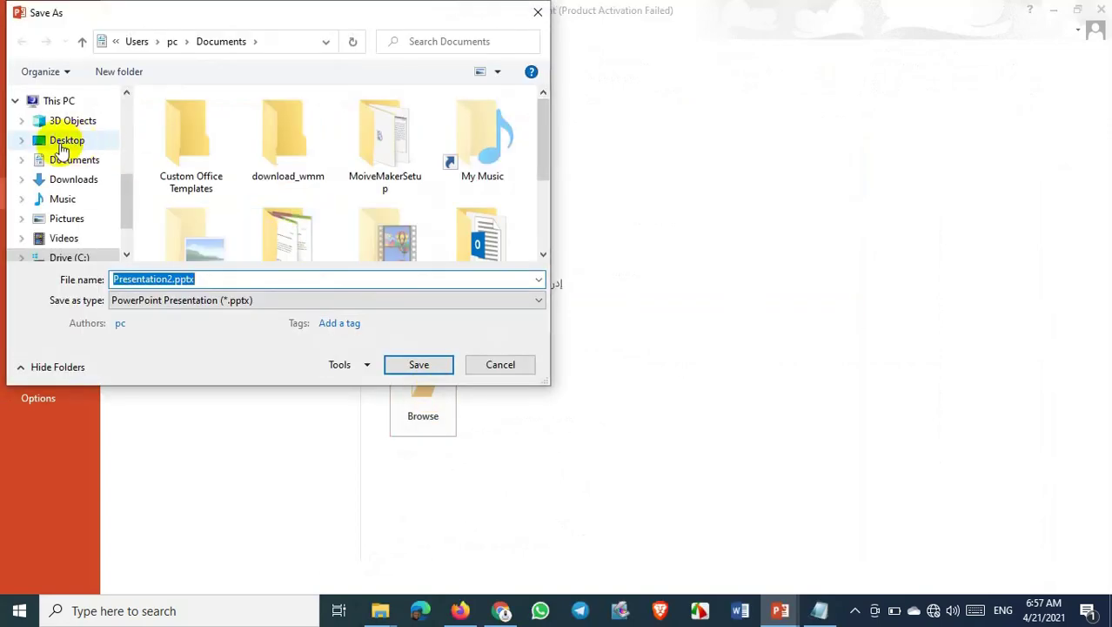
left_click(61, 146)
left_click(191, 166)
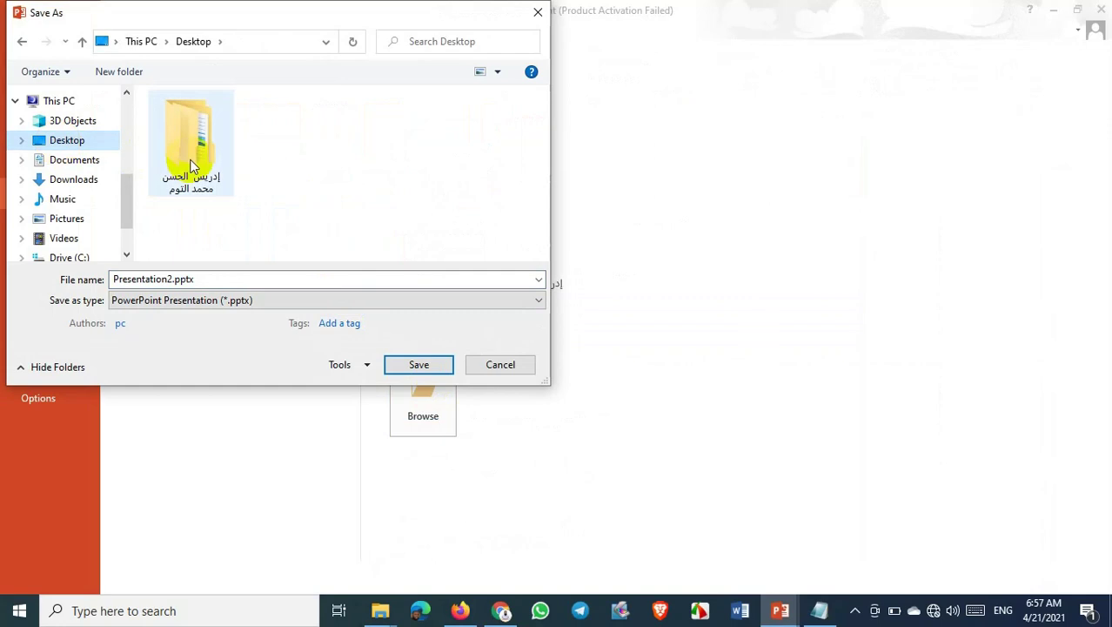
double_click(191, 167)
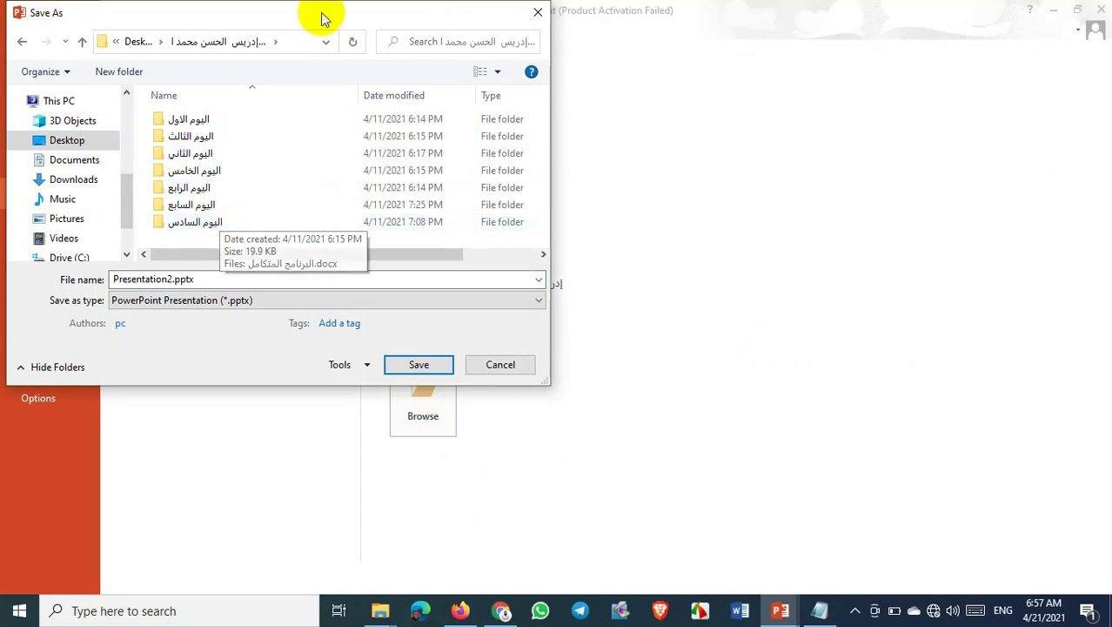
Create a new folder named اليوم السابع, merging it with the existing one
left_click(113, 79)
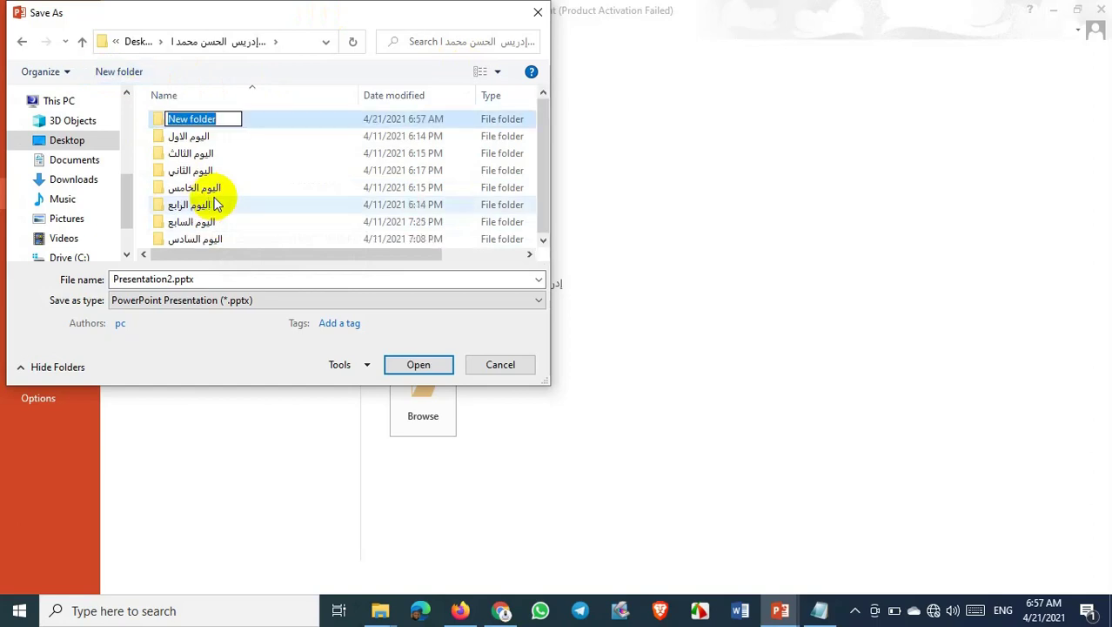
type("hg")
key("BackSpace")
key("BackSpace")
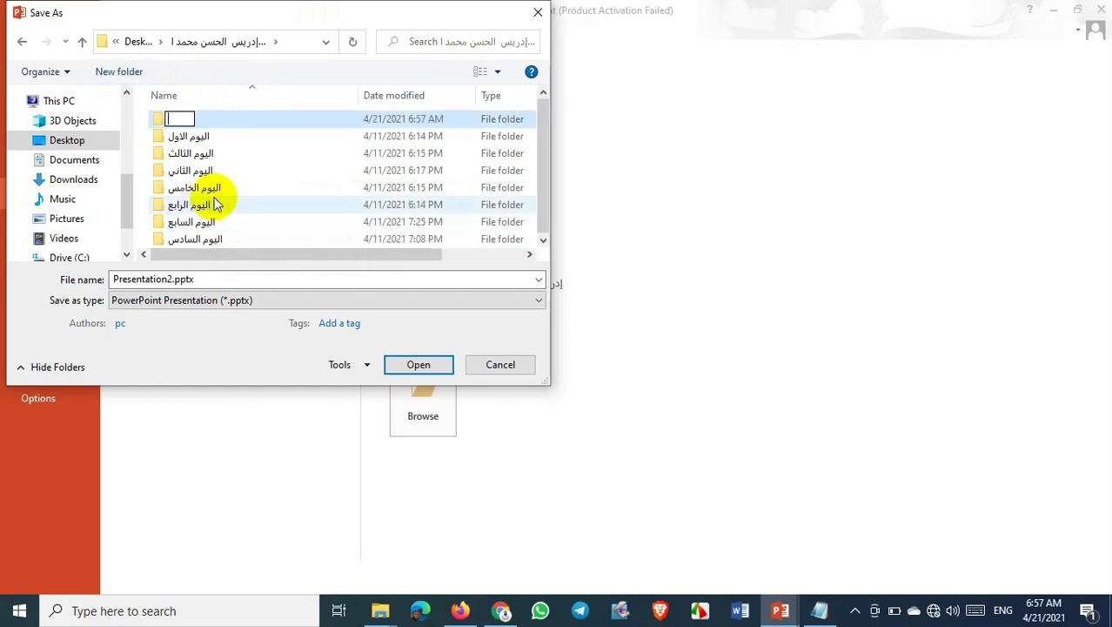
key("alt+shift")
type("الي")
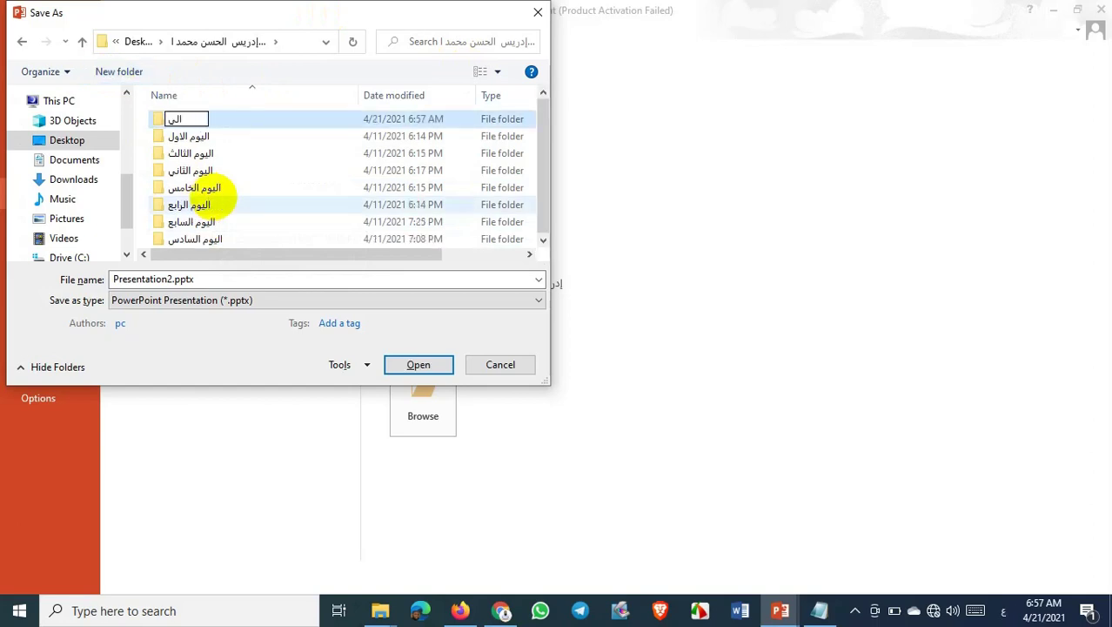
type("وم الس")
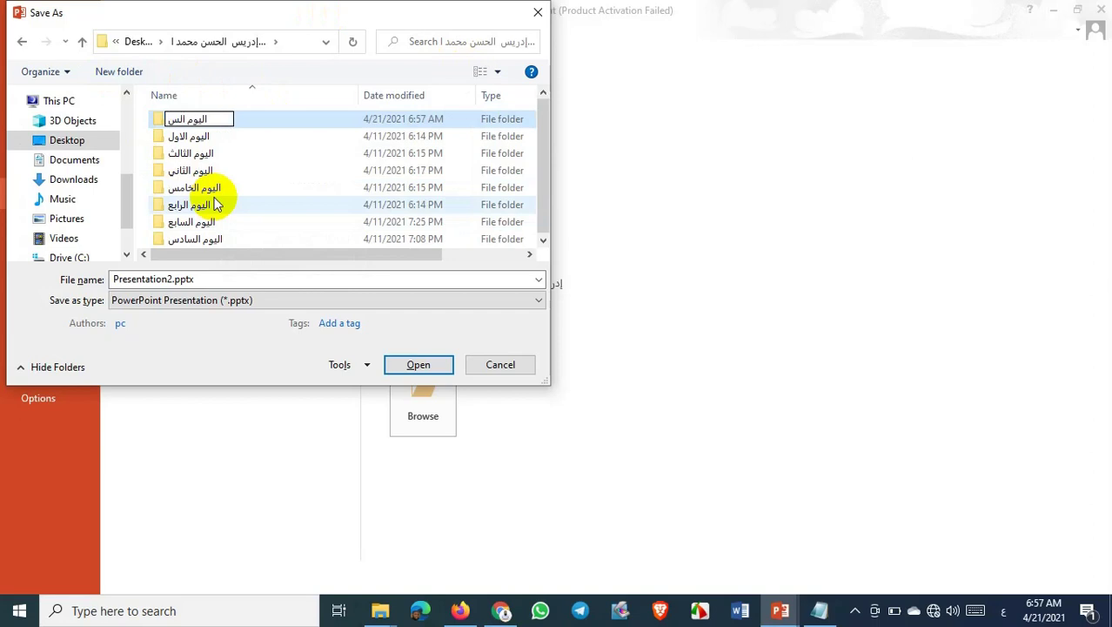
type("ابع")
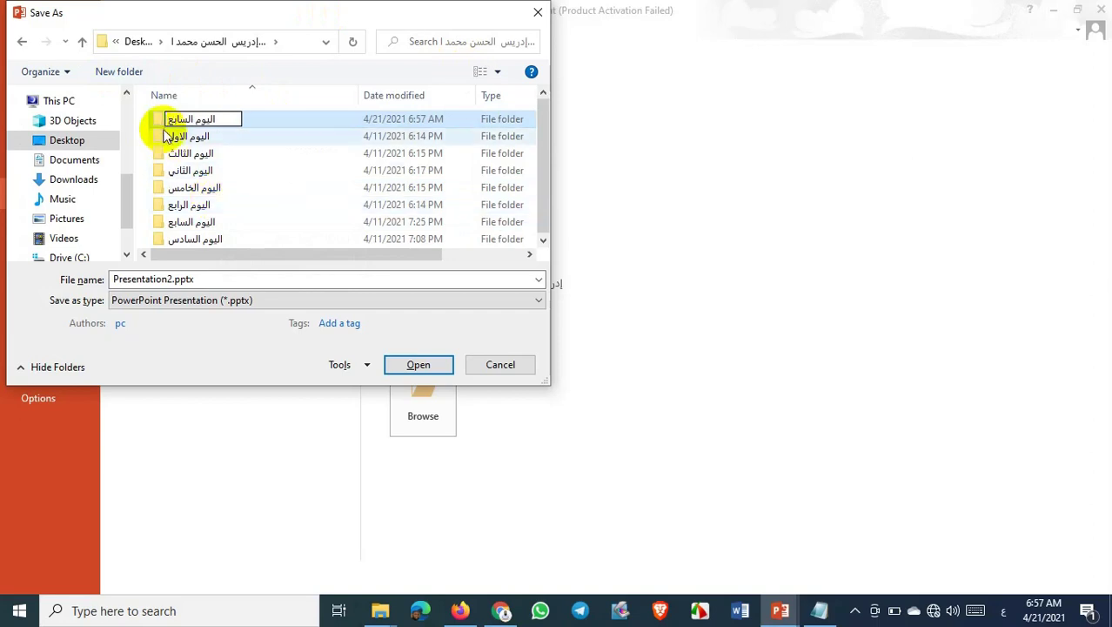
left_click(163, 125)
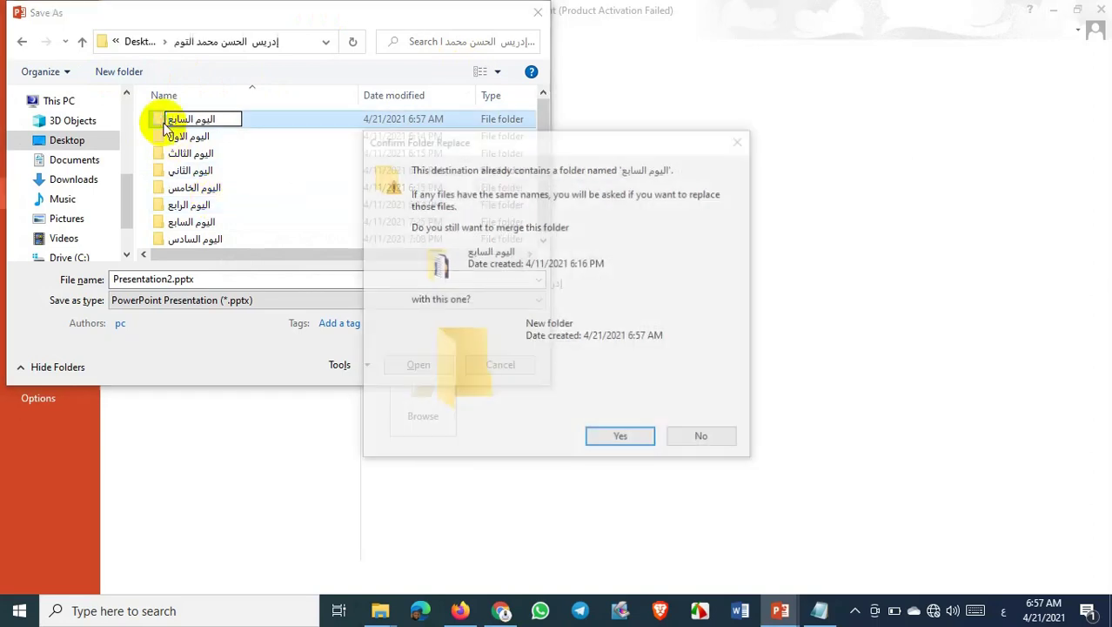
left_click(620, 436)
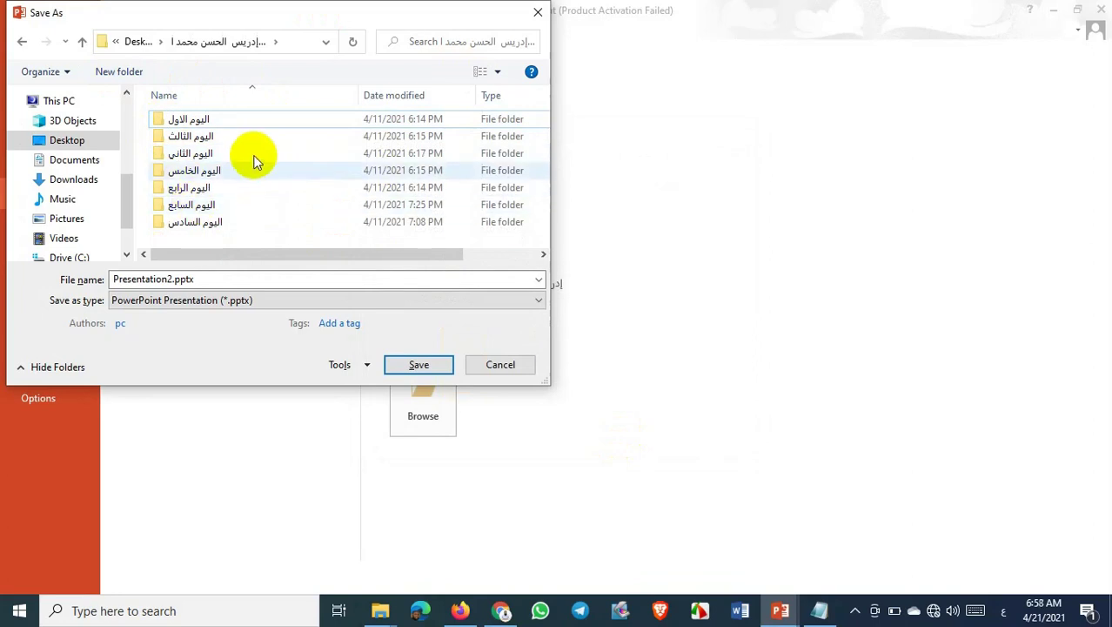
Open the اليوم السابع folder and set the file name to البرنامج المتكامل without the .docx extension
double_click(224, 209)
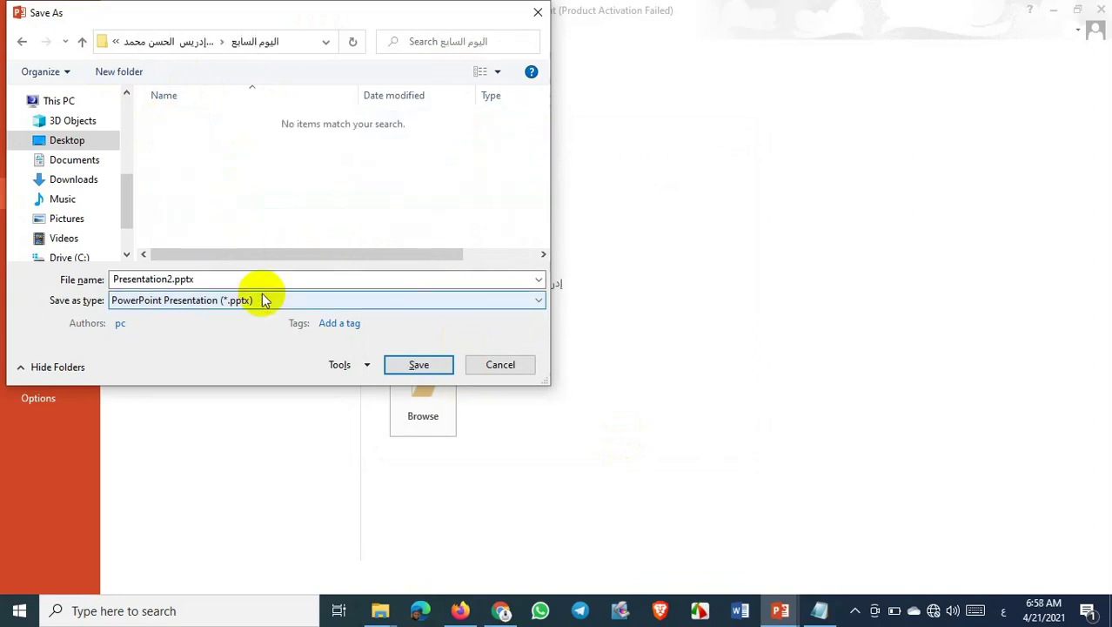
left_click(233, 283)
type("ال")
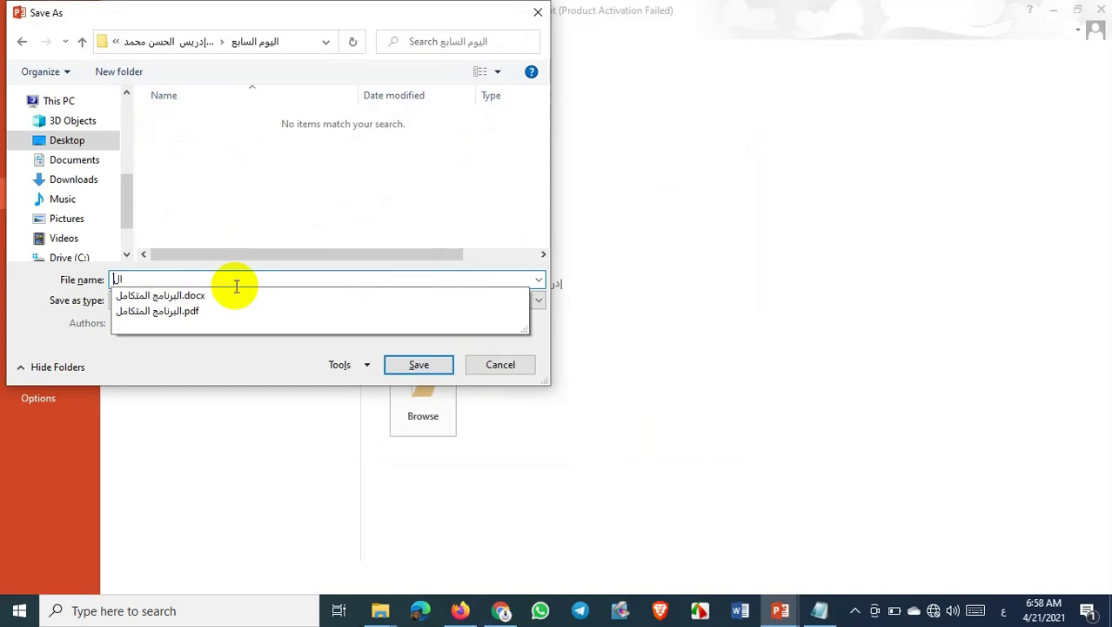
type("بر")
left_click(213, 296)
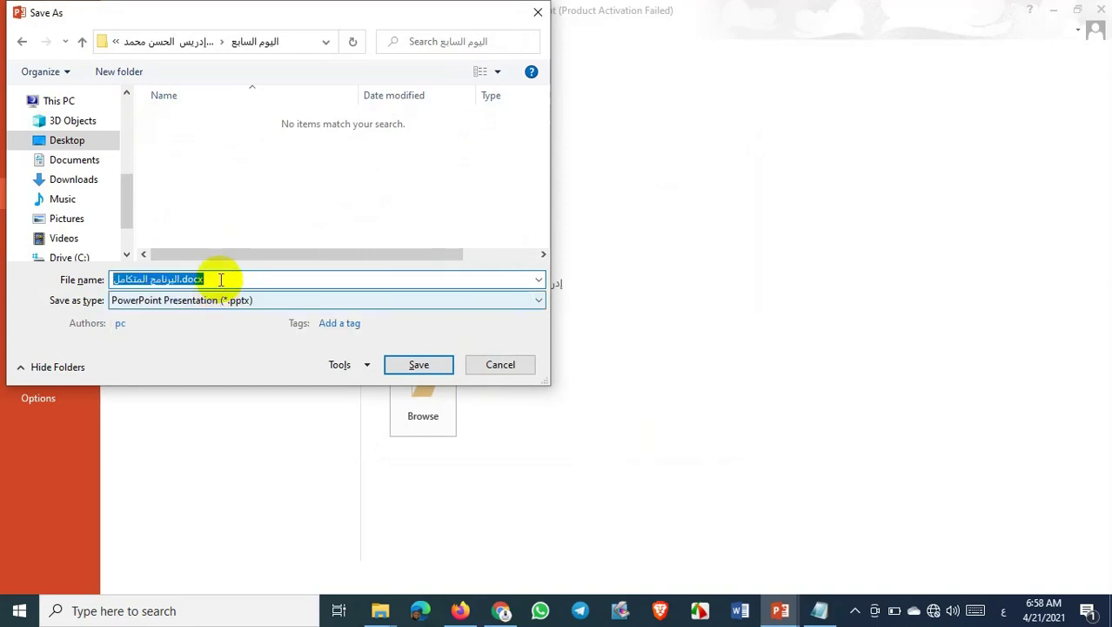
left_click(220, 279)
key("BackSpace")
key("BackSpace")
key("BackSpace")
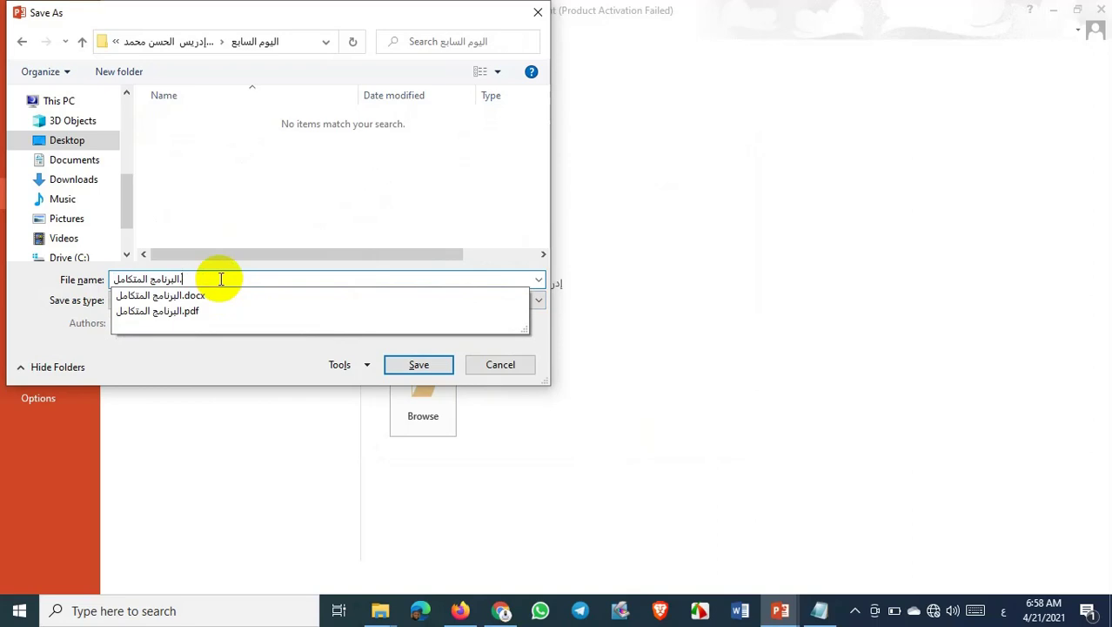
key("BackSpace")
left_click(206, 361)
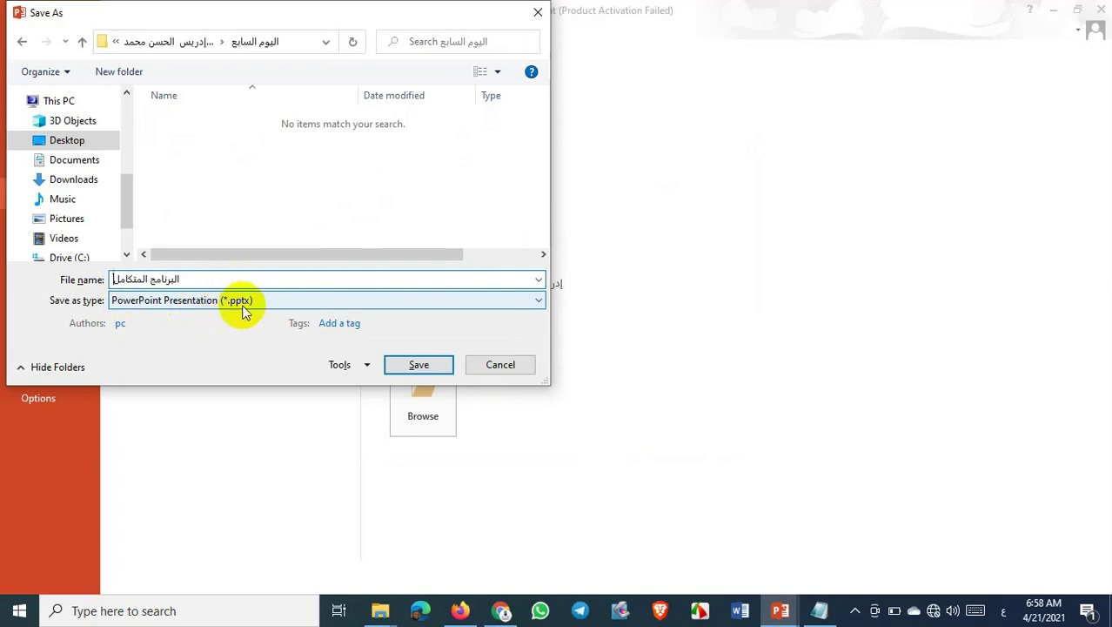
Save the presentation as البرنامج المتكامل.pptx and return to editing the title slide
left_click(432, 366)
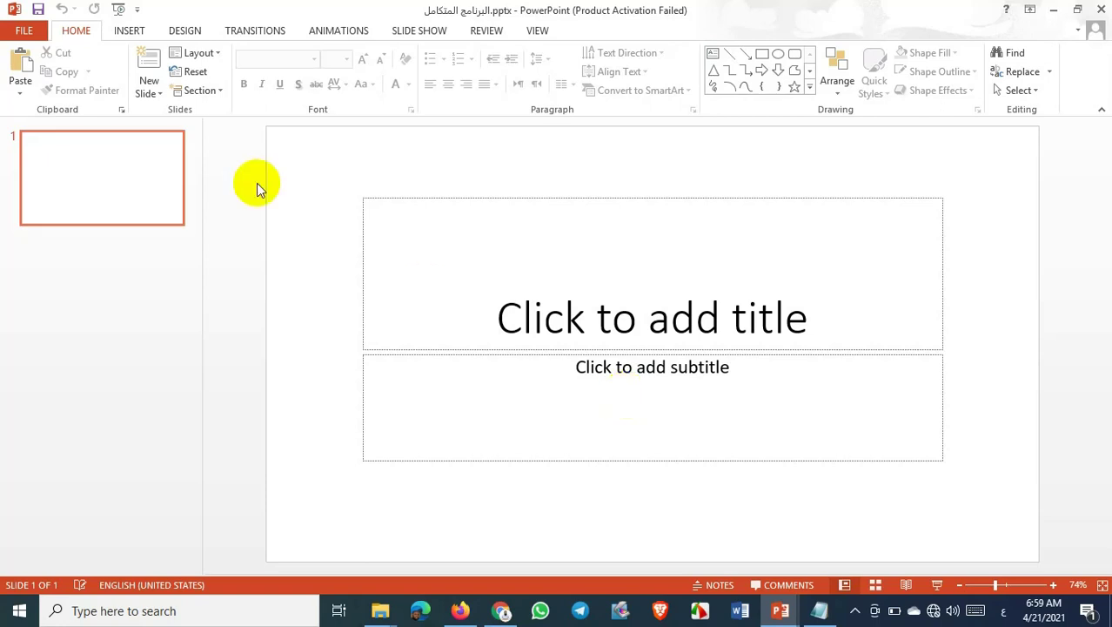
left_click(76, 33)
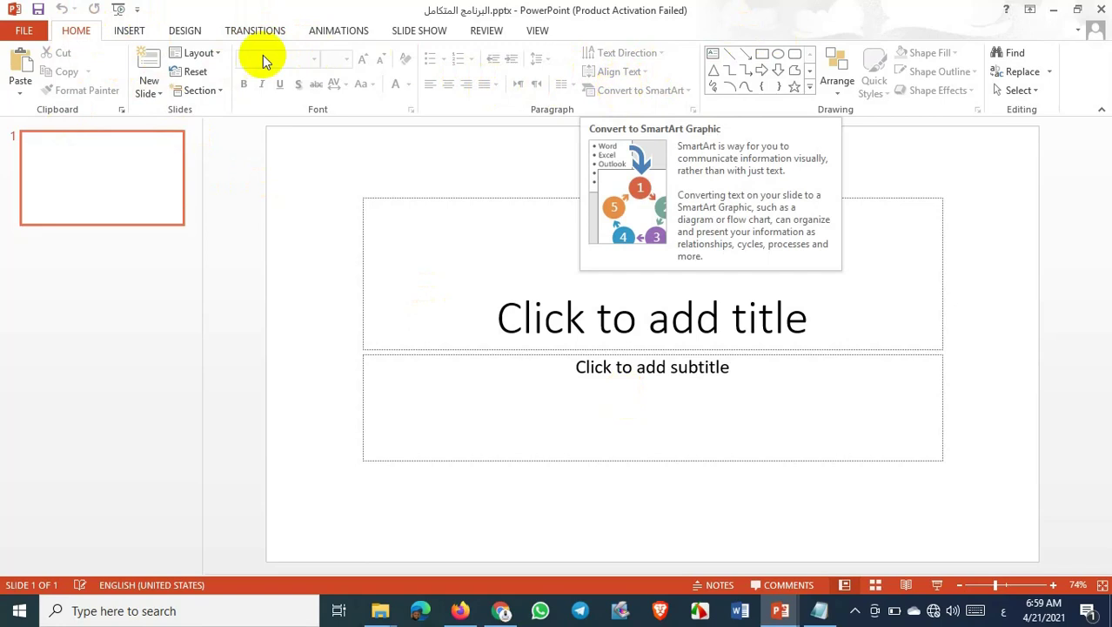
left_click(142, 37)
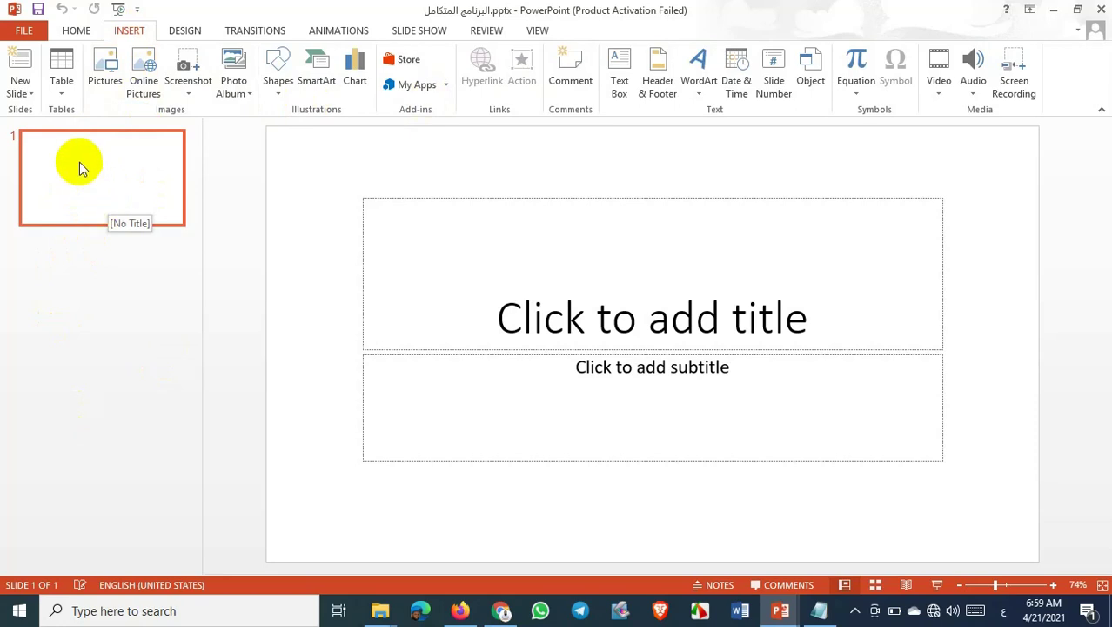
Add a Title and Content slide as slide 2, then go back to slide 1
left_click(30, 94)
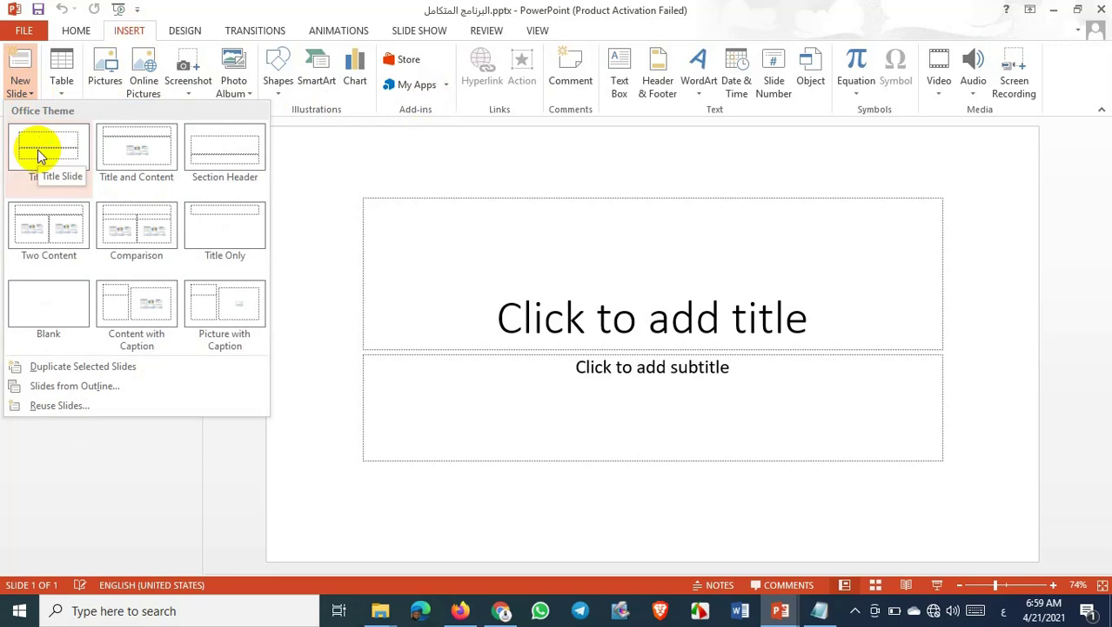
left_click(140, 174)
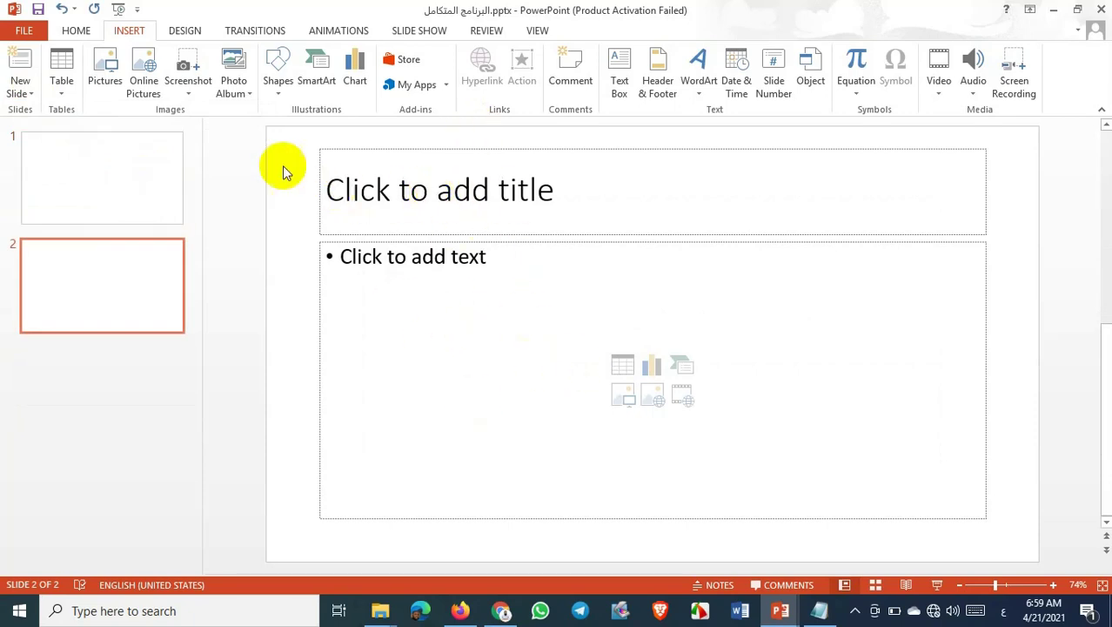
left_click(22, 94)
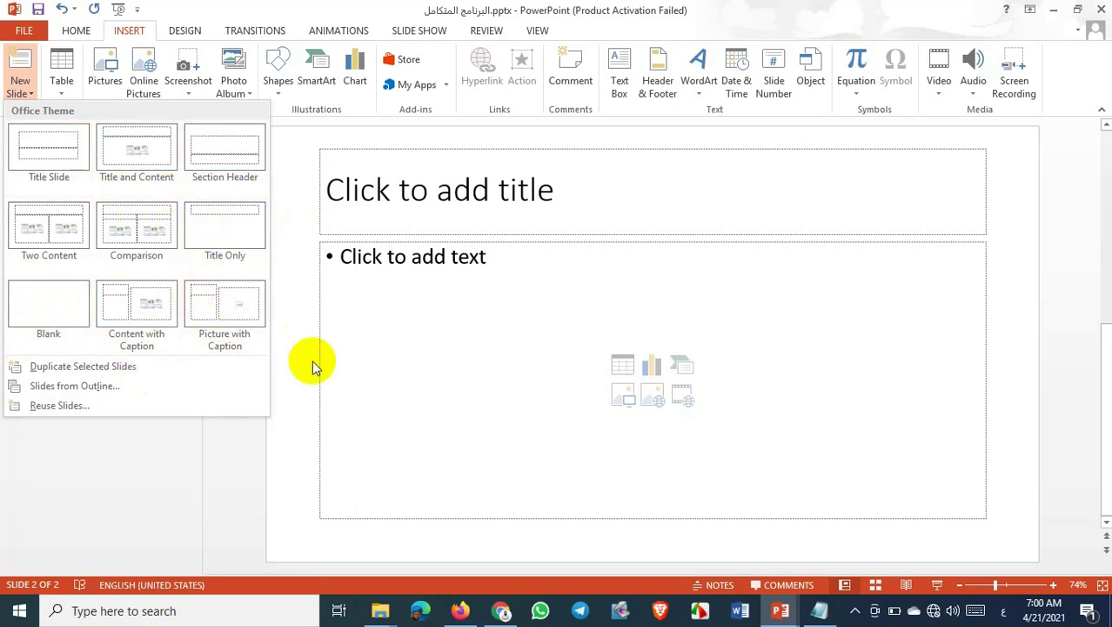
left_click(528, 366)
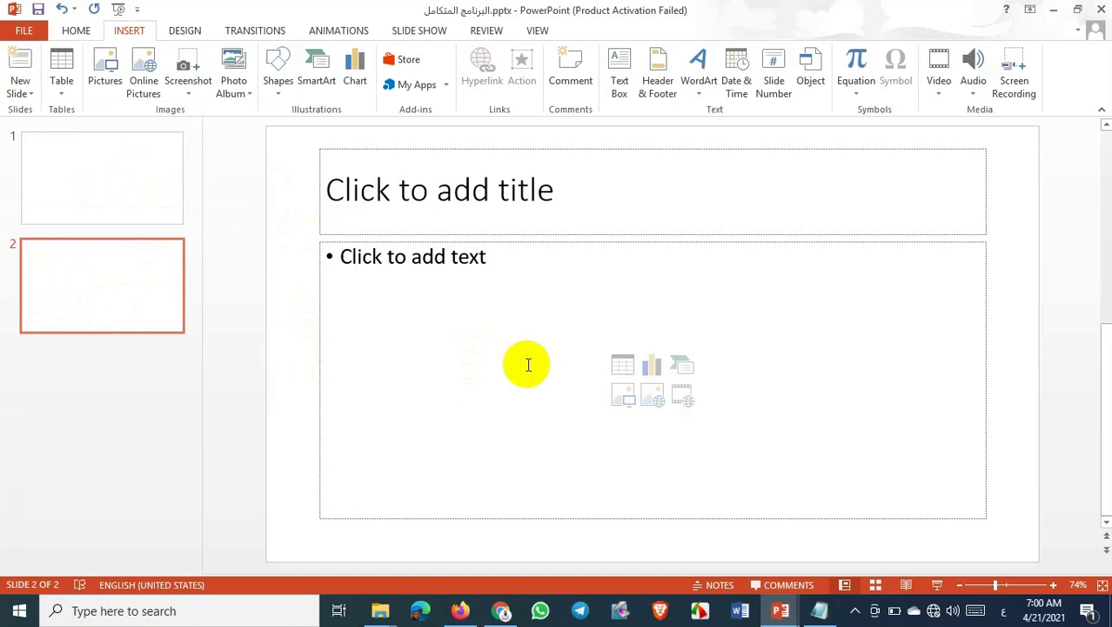
left_click(125, 185)
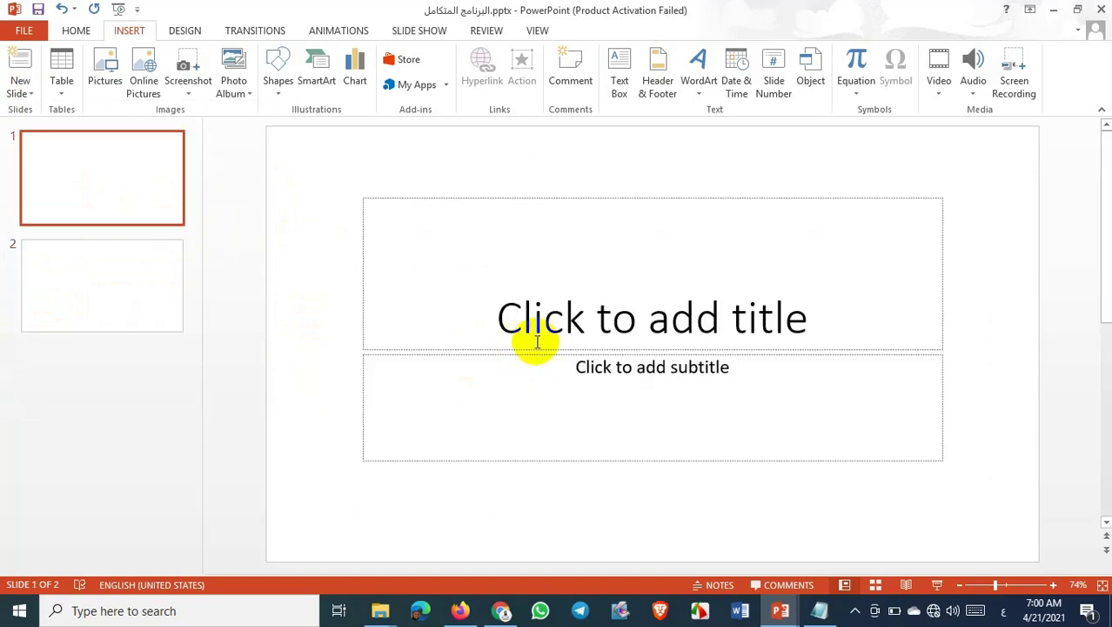
Type the slide 1 title البرنامج المتكامل في مهارات الحاسب الآلي, fixing a misspelling
left_click(609, 303)
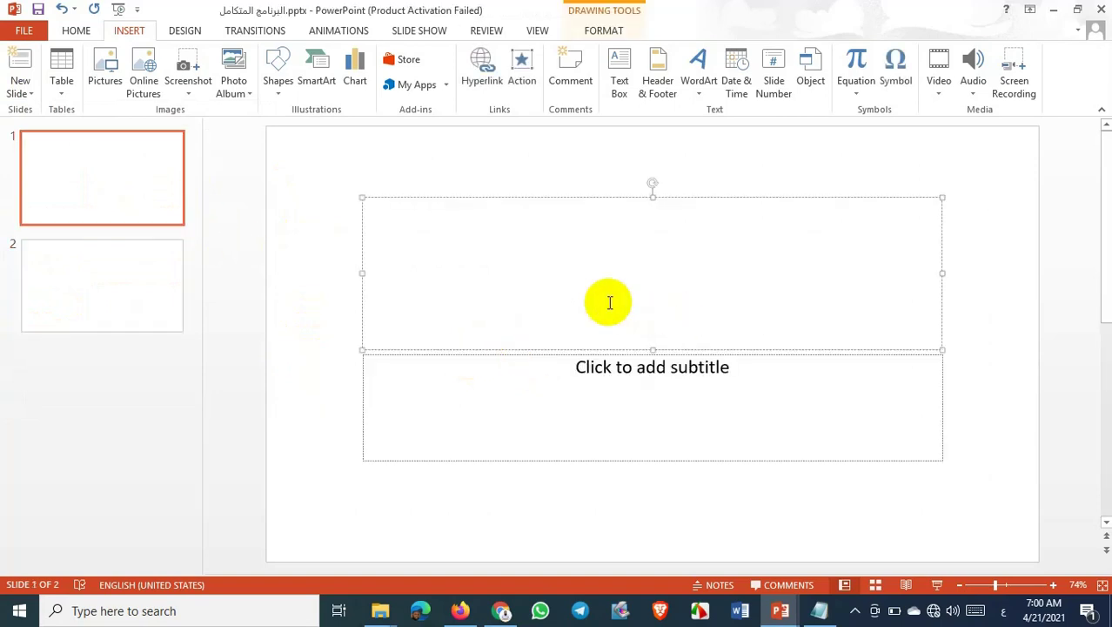
left_click(671, 377)
left_click(650, 325)
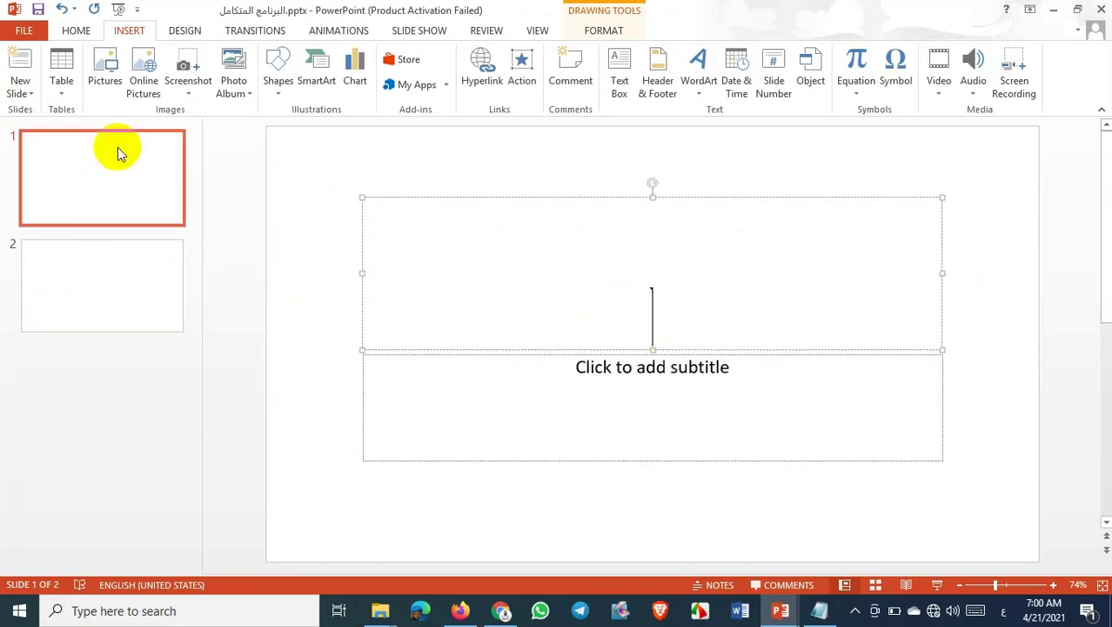
left_click(89, 162)
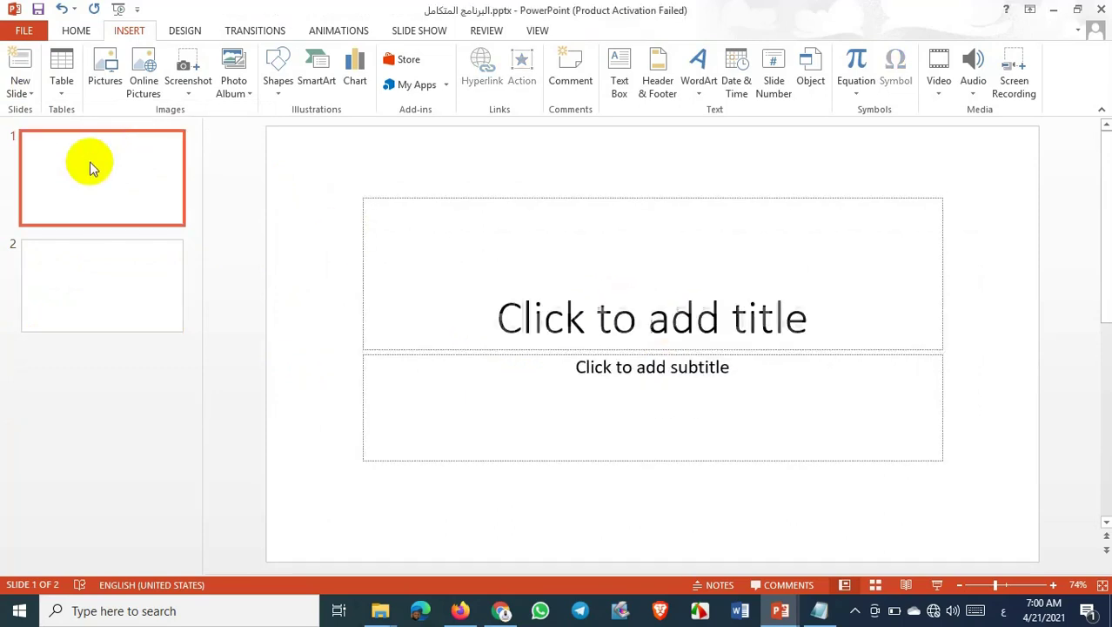
left_click(634, 308)
type("ال")
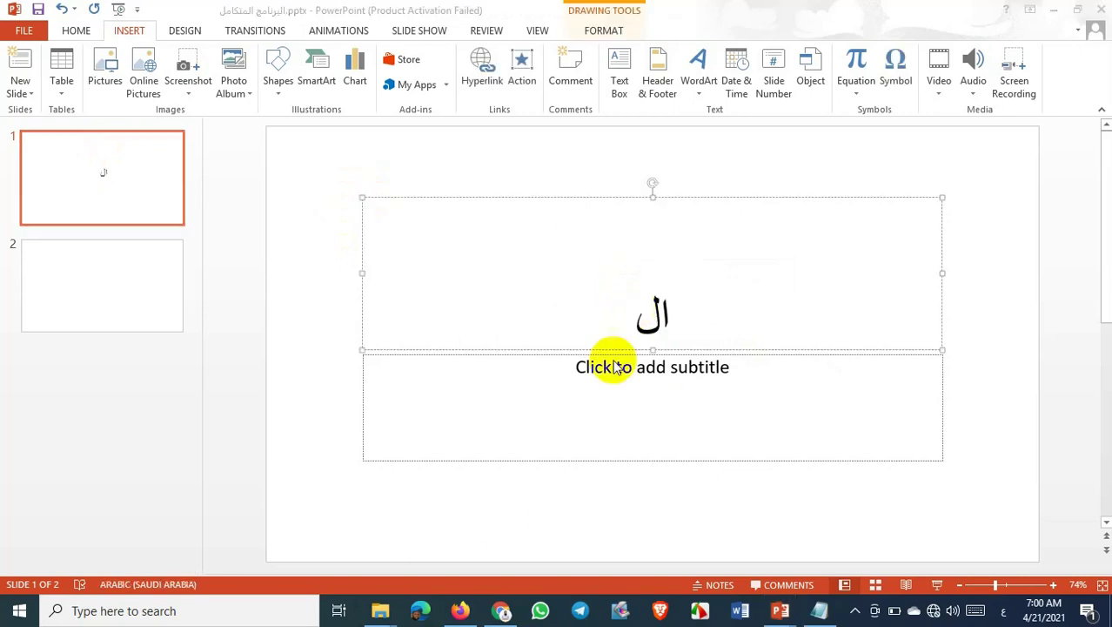
type("ب")
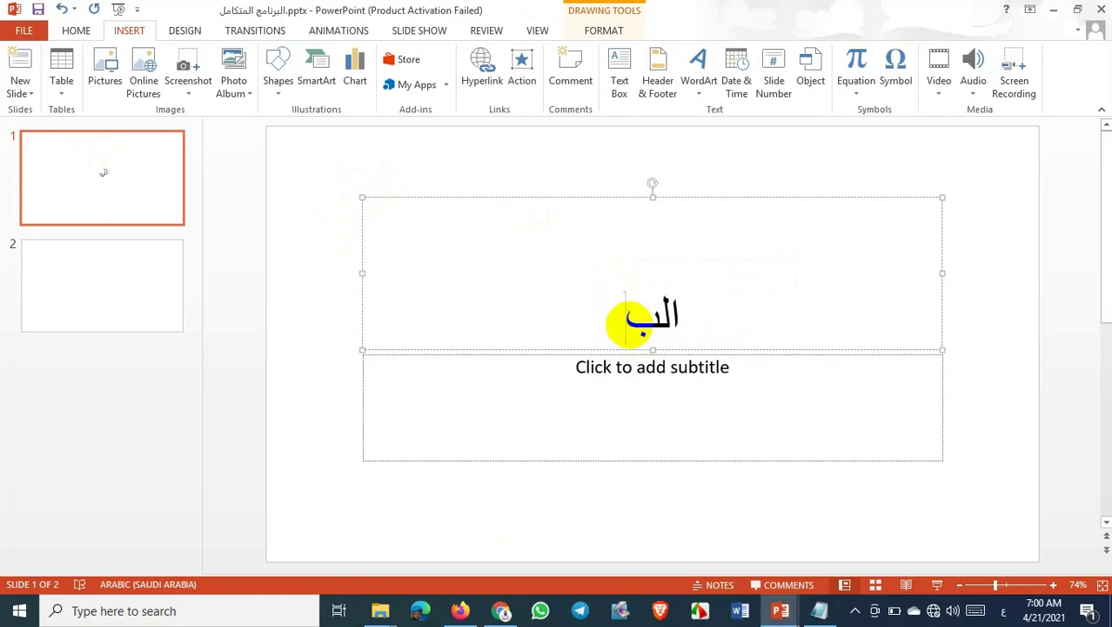
type("رنامج")
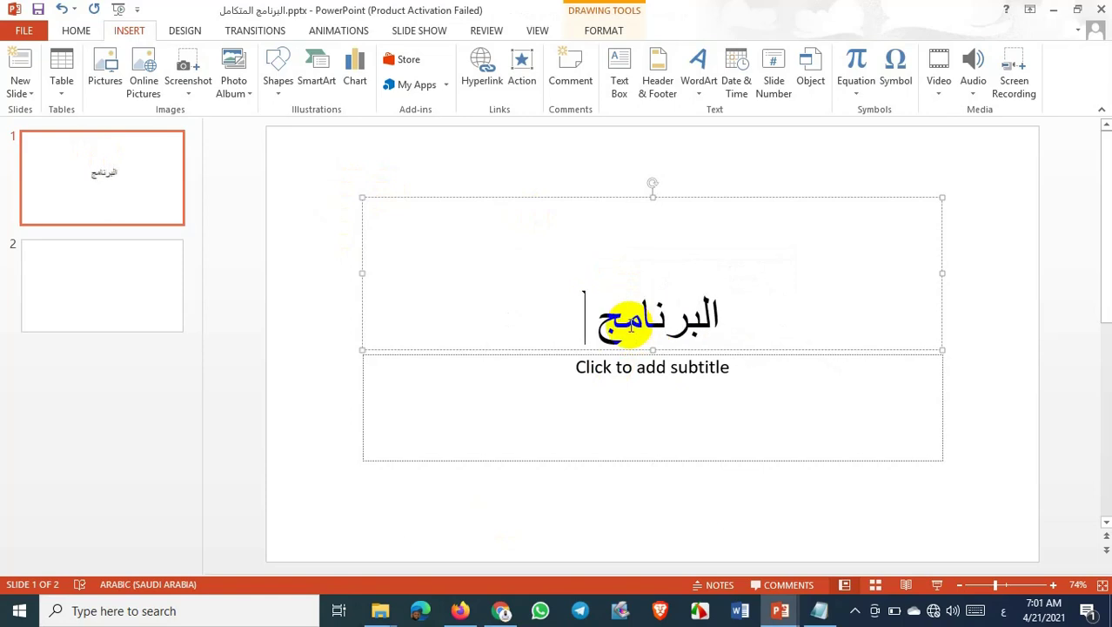
type(" المتكامل")
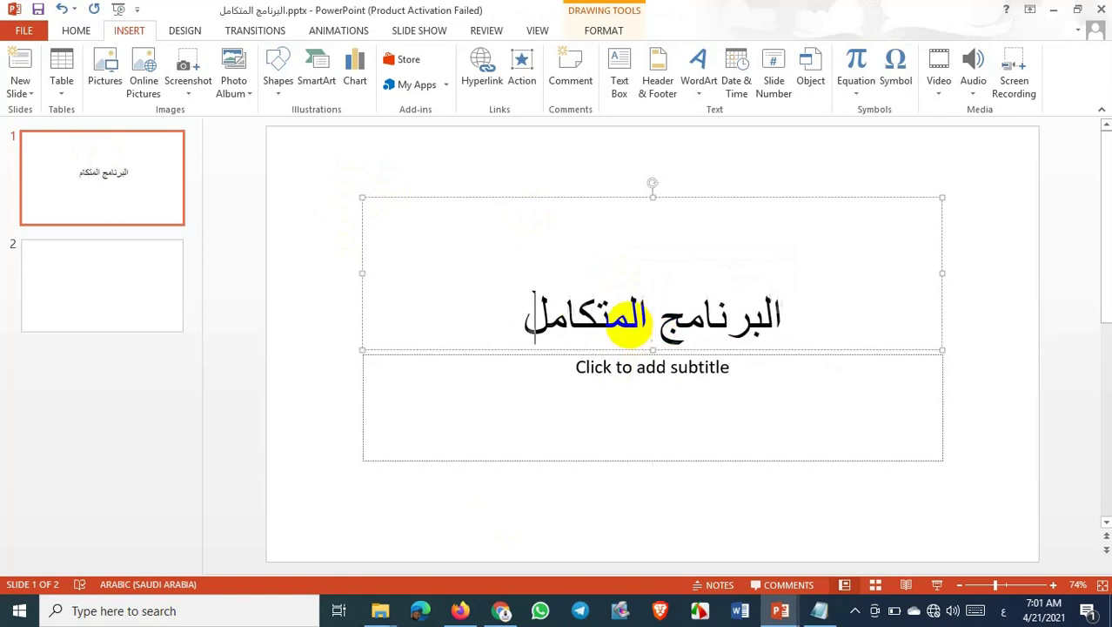
type(" في م")
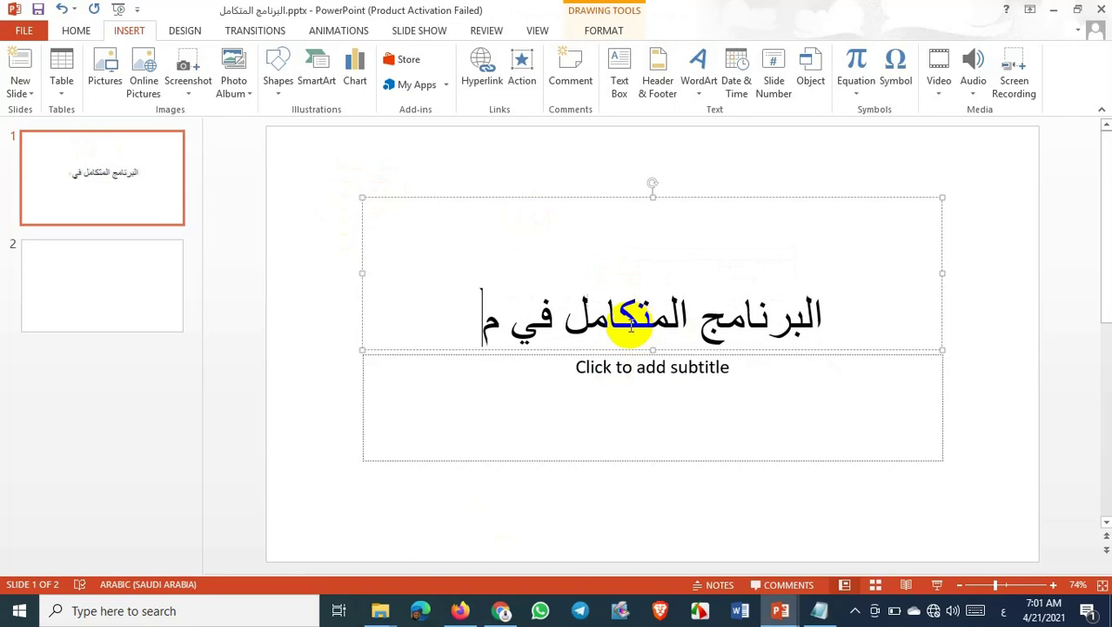
type("هرات ا")
key("BackSpace")
key("BackSpace")
key("BackSpace")
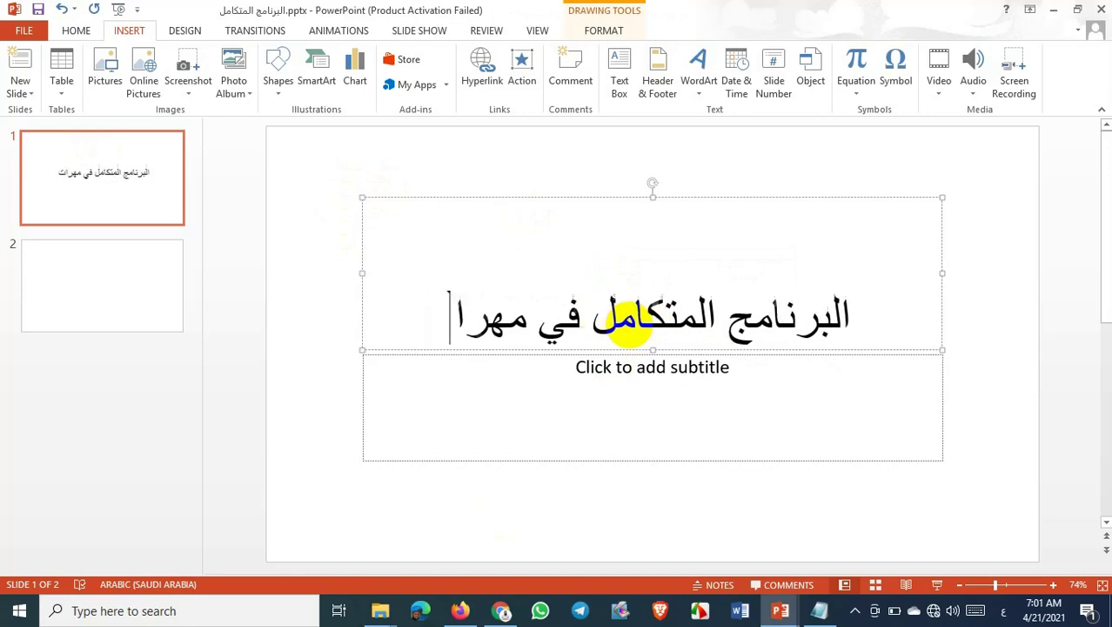
key("BackSpace")
key("BackSpace")
type("ارات")
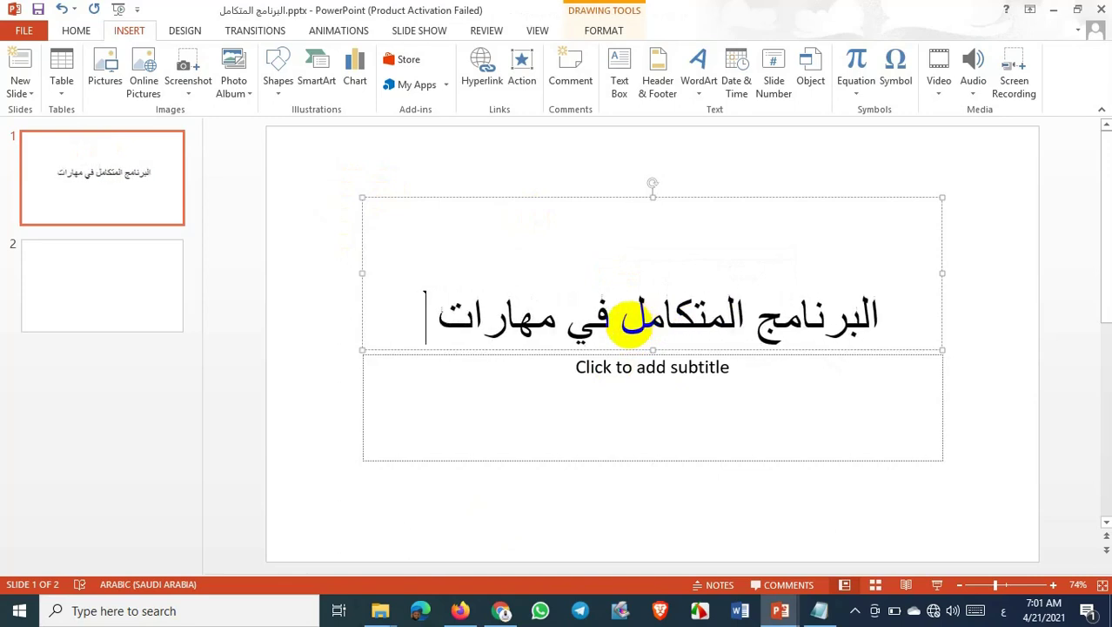
type(" الحاس")
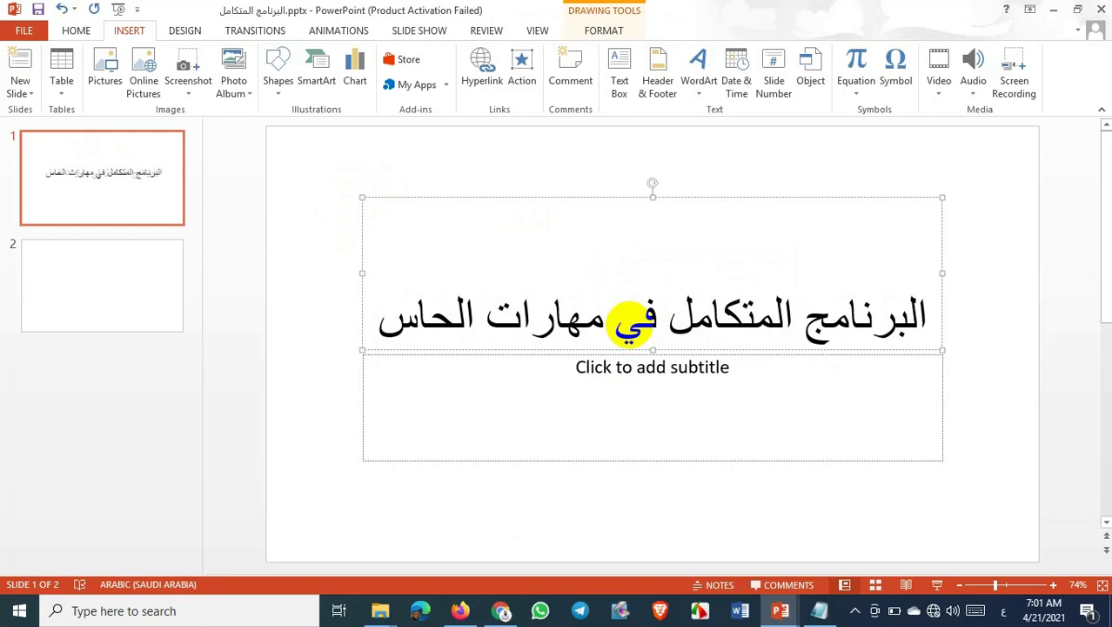
type("ب الألي")
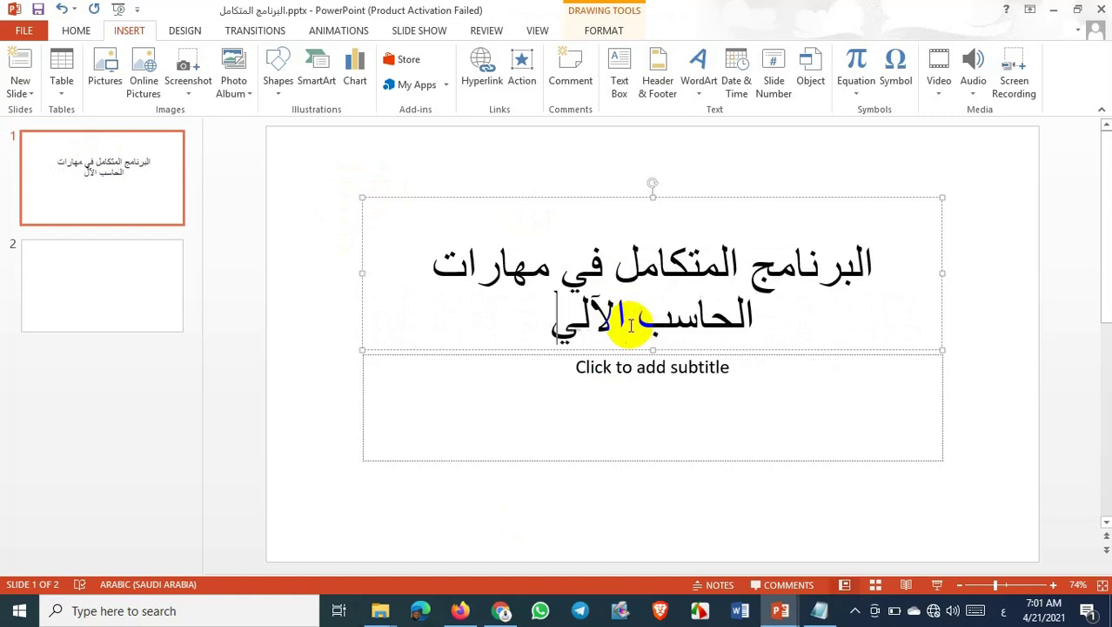
Add the subtitle باستخدام أوفيس 2013 م and deselect to view the finished slide
left_click(640, 371)
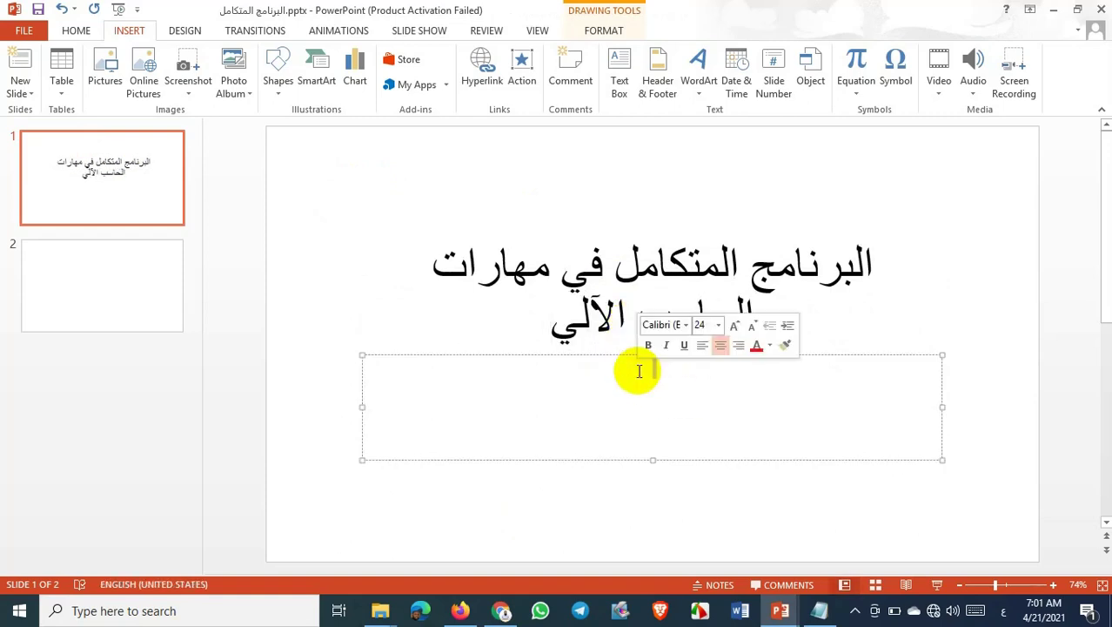
type("با")
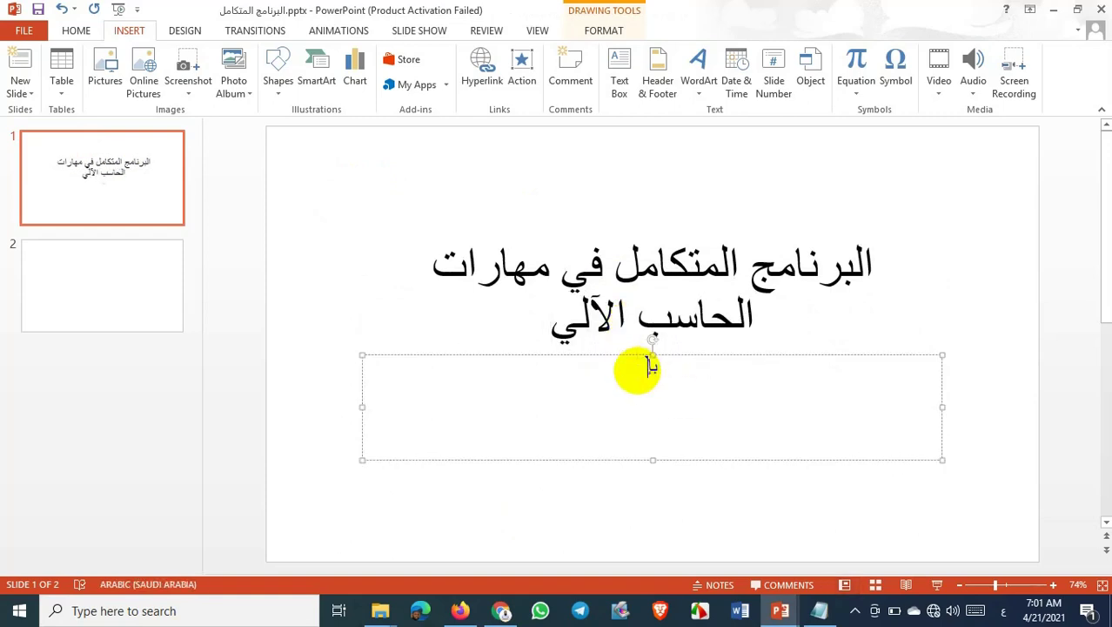
type("ستخدا")
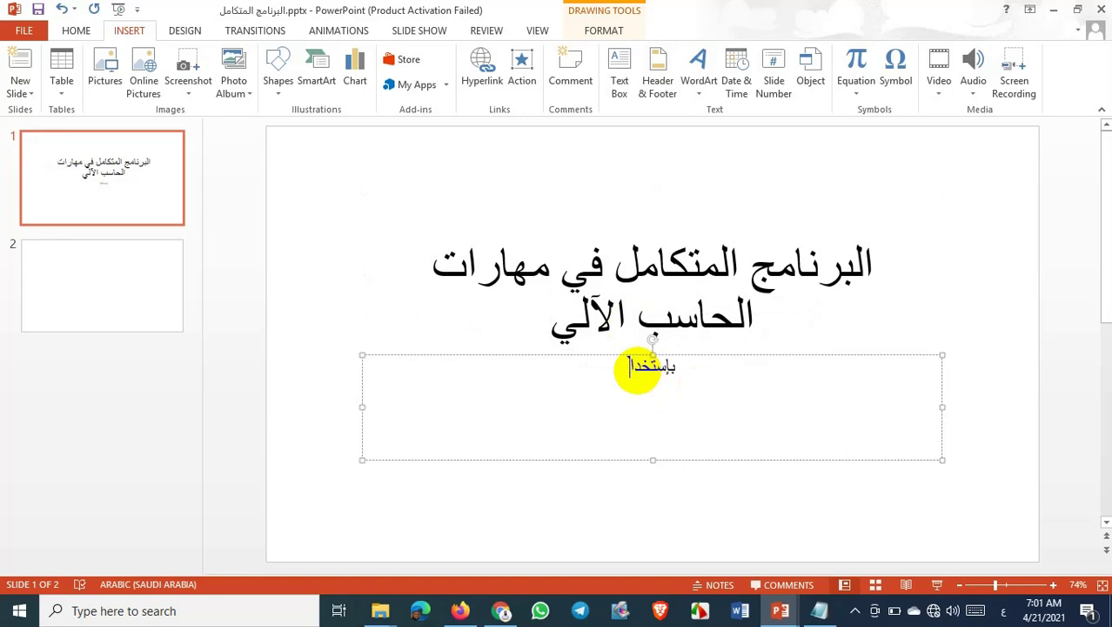
type("م أوفي")
type("س 201")
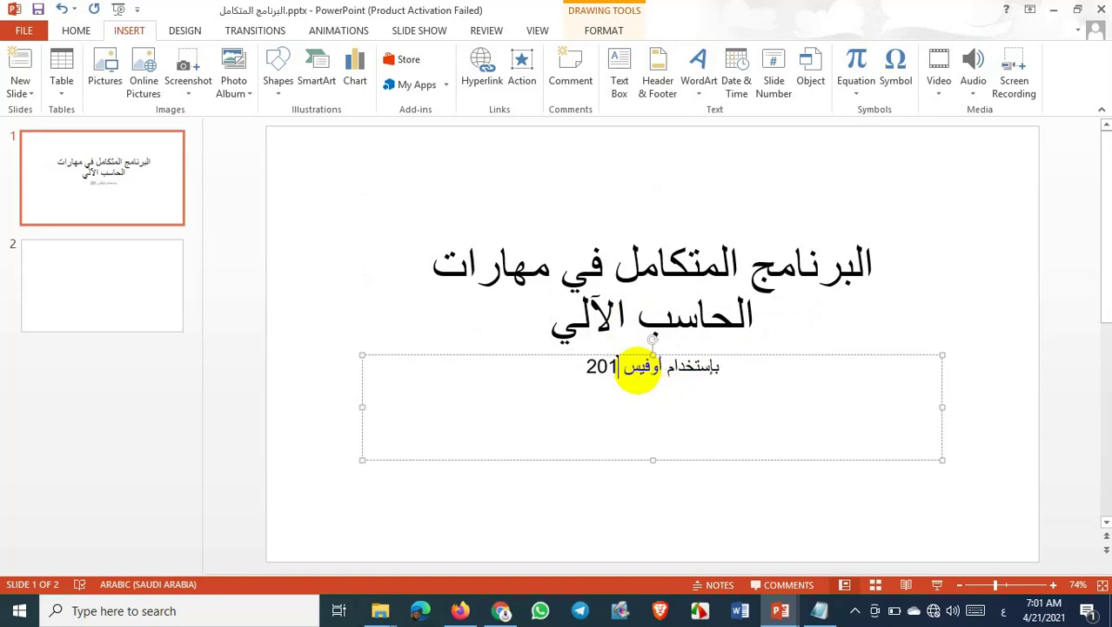
type("3 م")
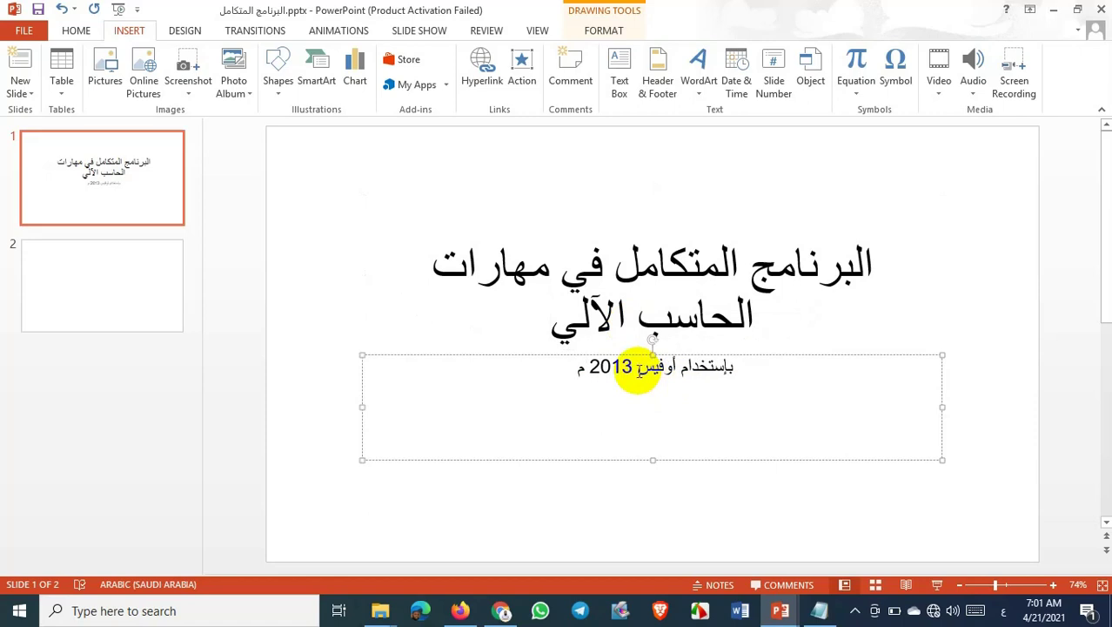
double_click(371, 314)
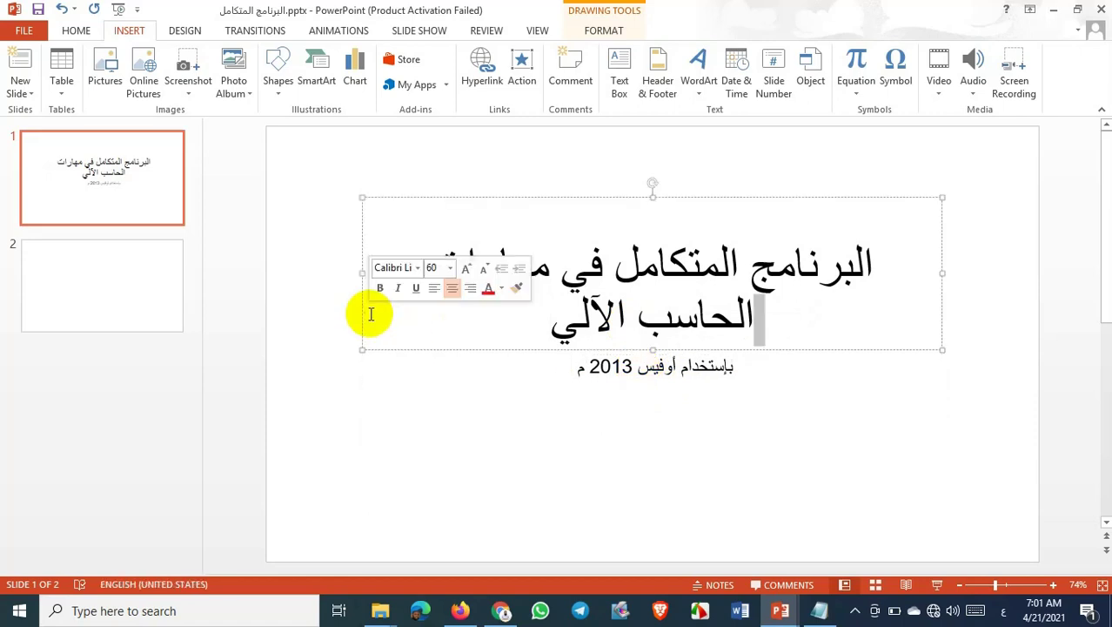
left_click(322, 325)
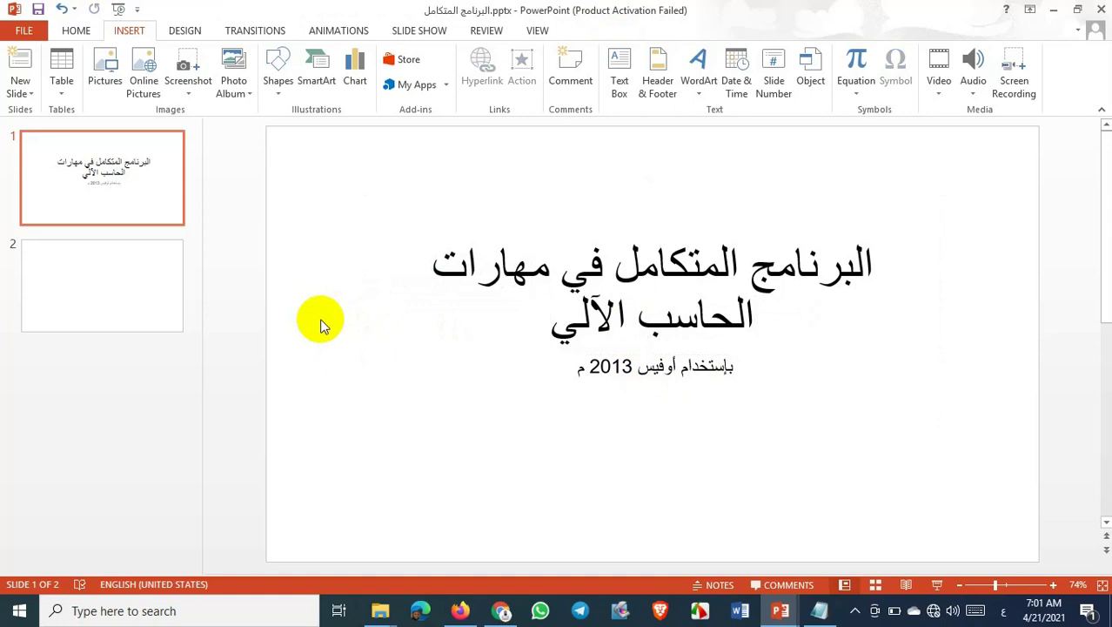
On slide 2, type the title تعريف الرخصة الدولية into the title placeholder
left_click(137, 283)
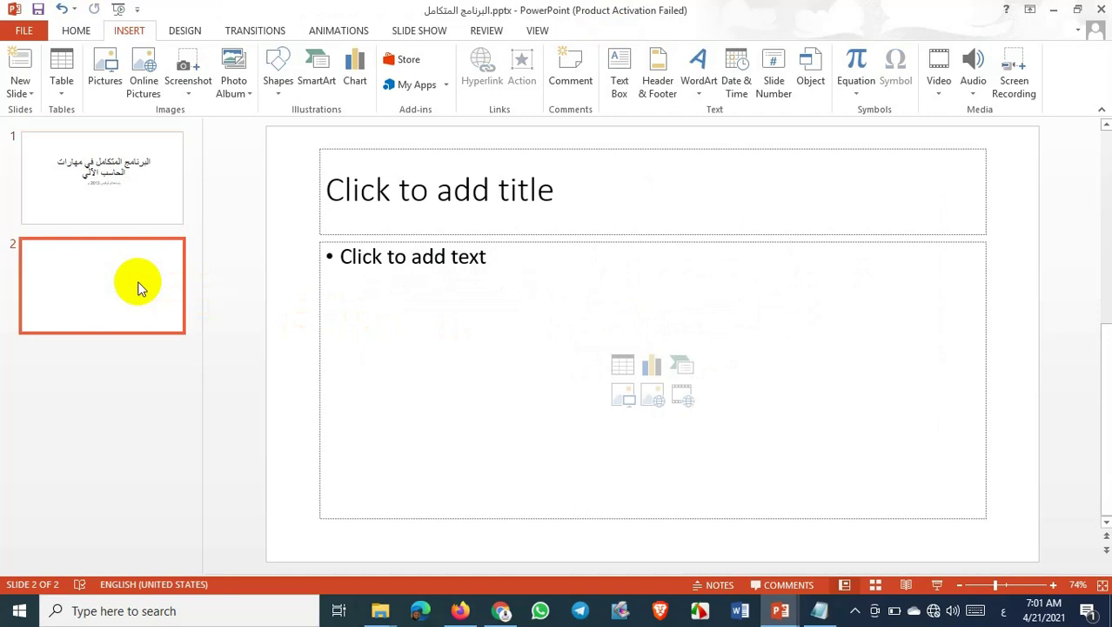
left_click(420, 200)
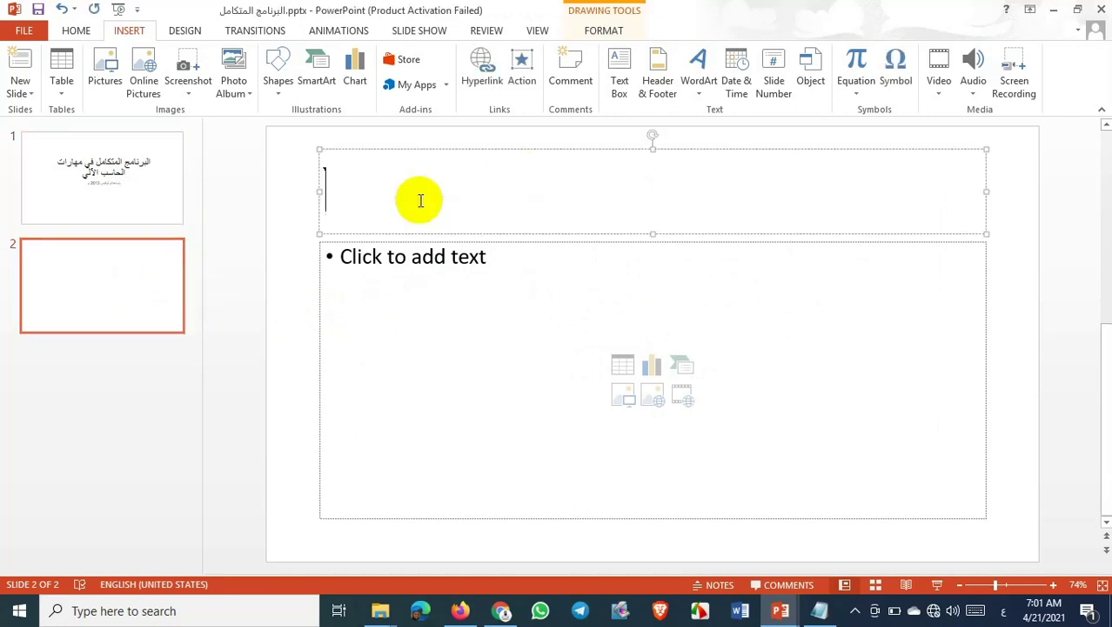
type("تعريف")
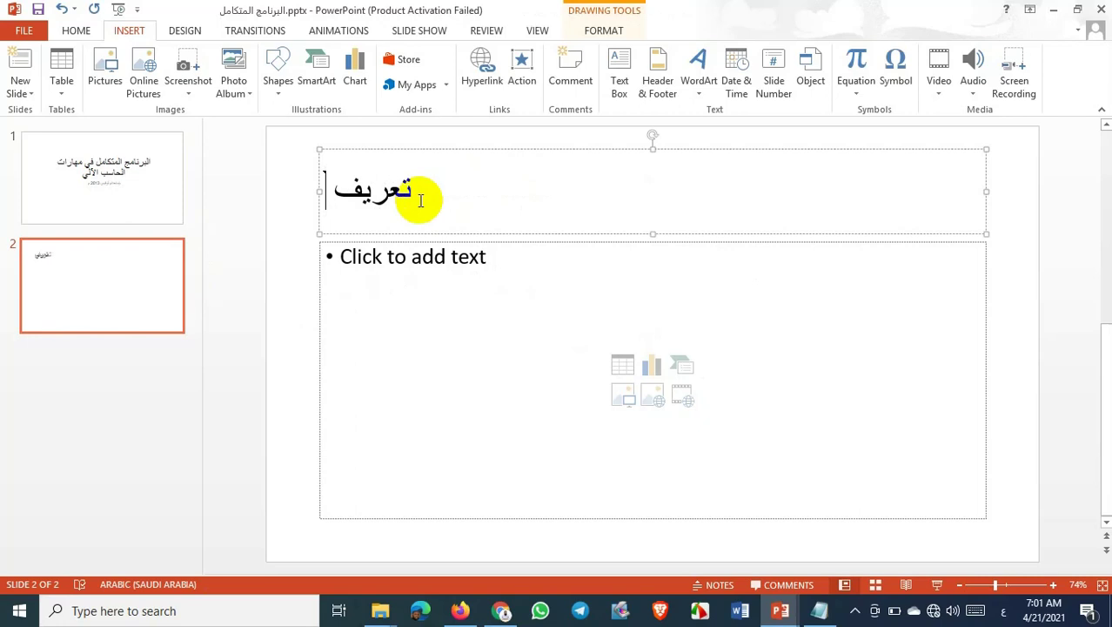
type(" الرخص")
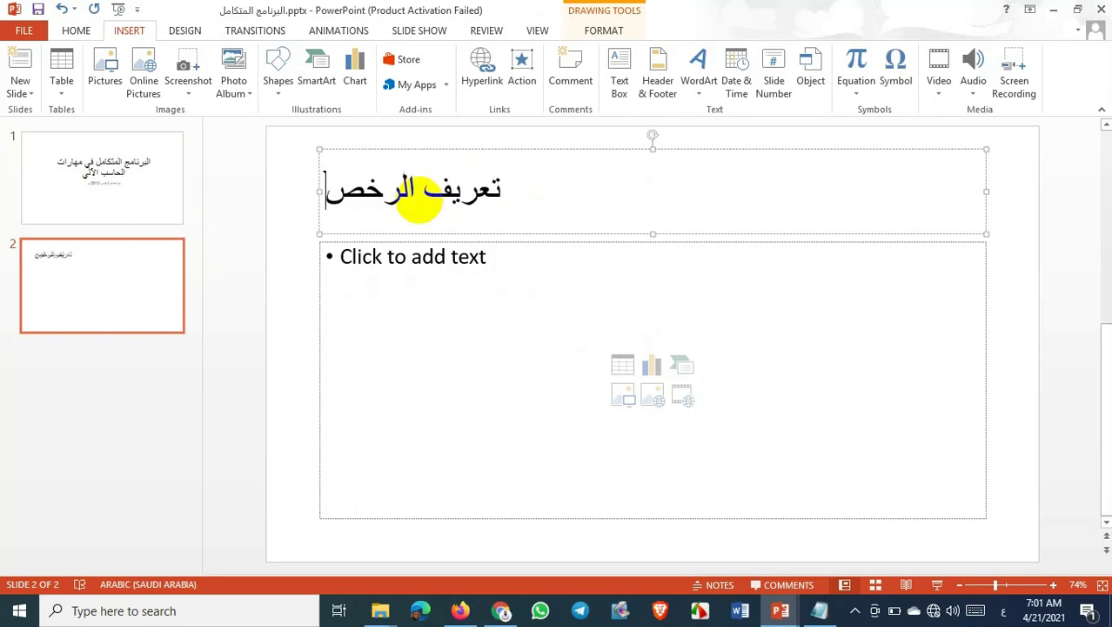
type("ة الد")
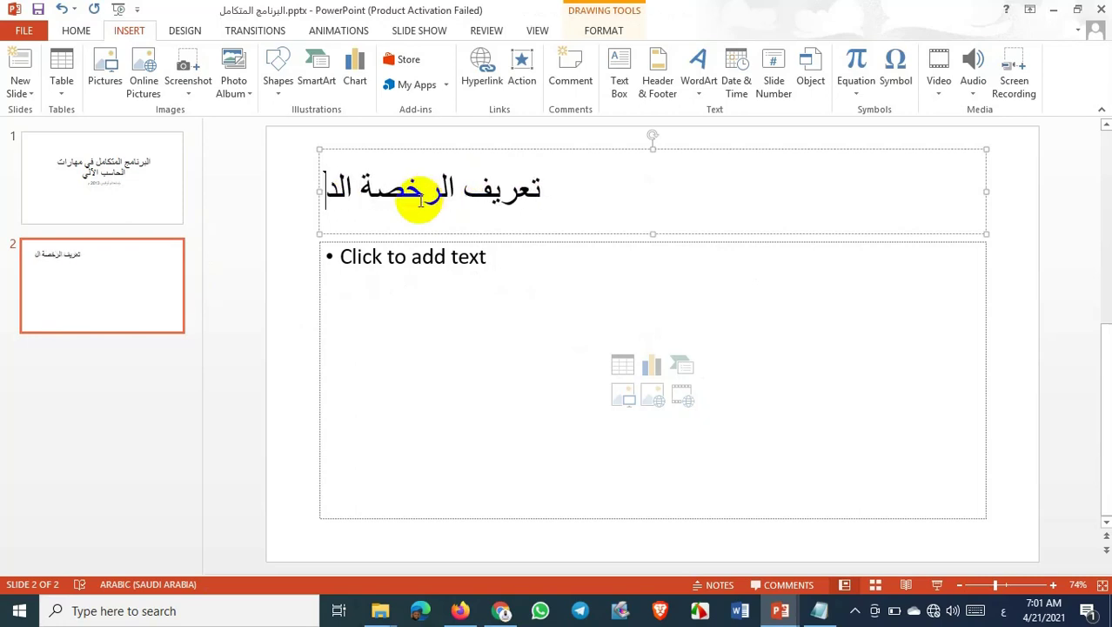
type("ولية")
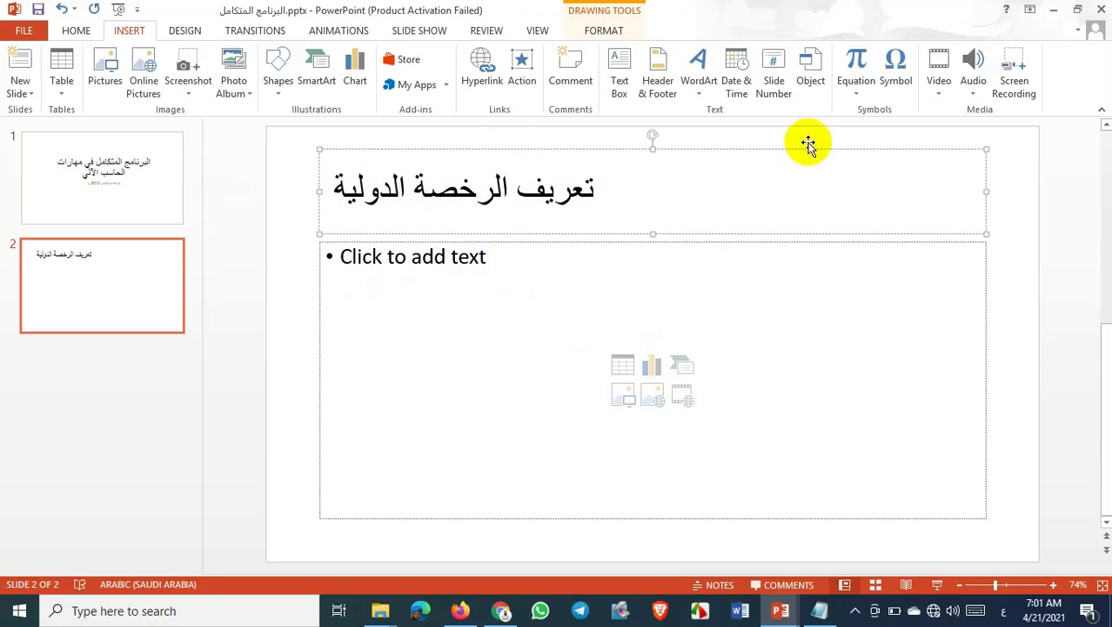
left_click_drag(366, 190, 347, 196)
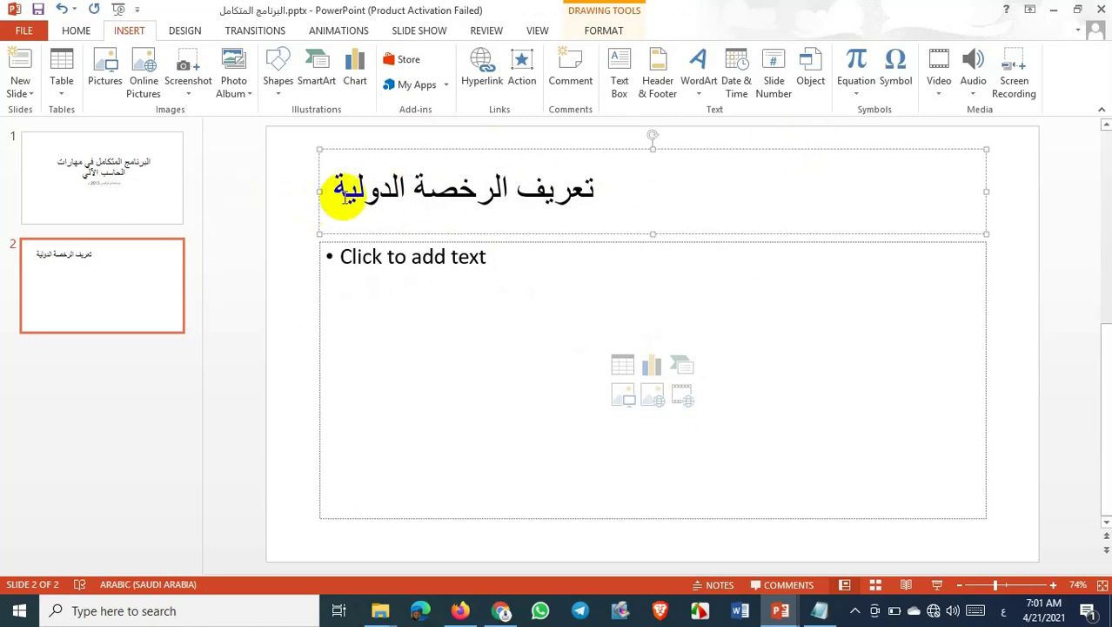
left_click(74, 30)
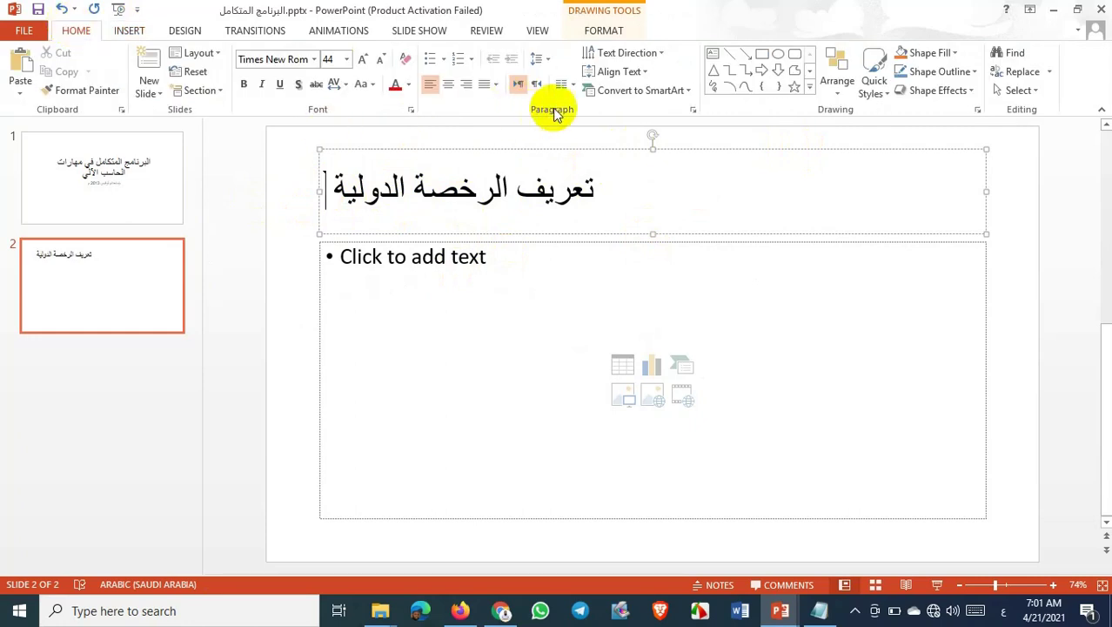
Switch both the slide 2 title and its bullet placeholder to right-to-left text direction
left_click(537, 85)
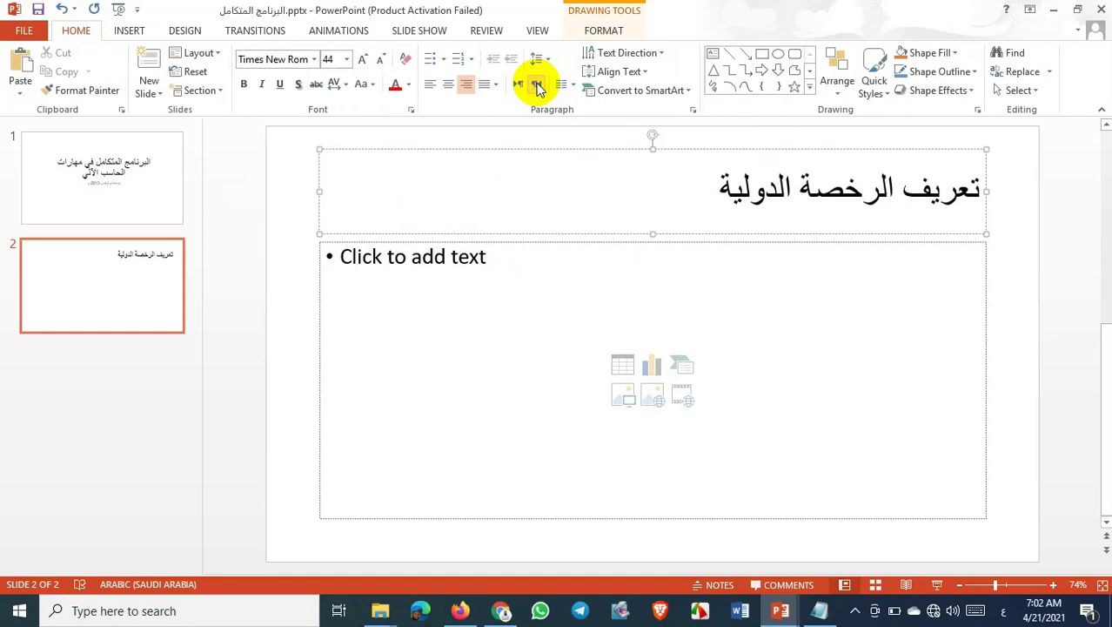
left_click(354, 277)
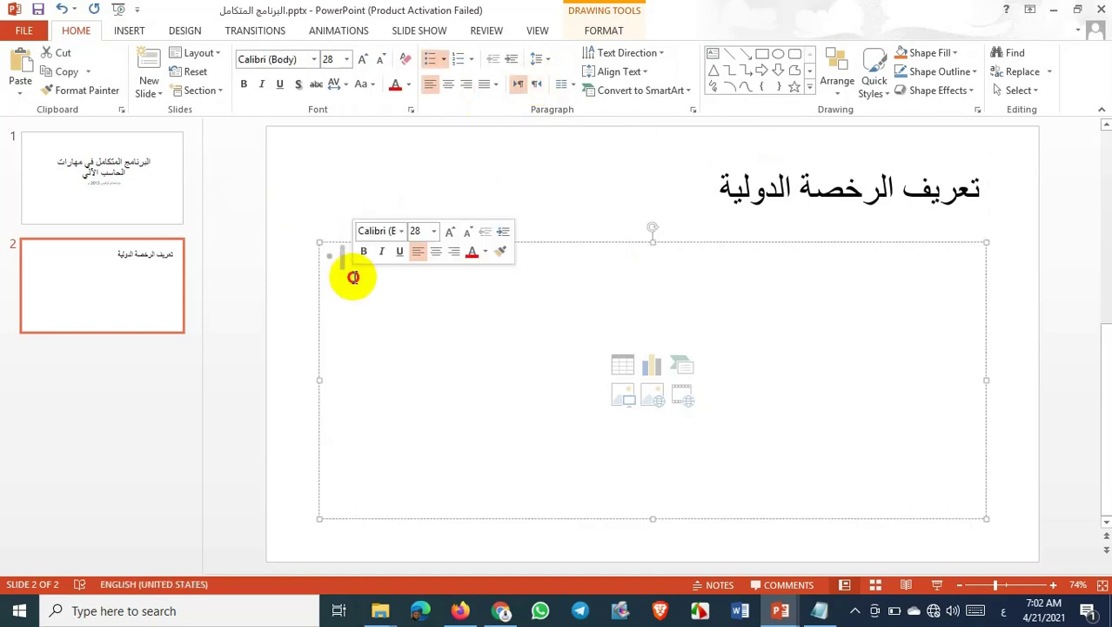
left_click(537, 87)
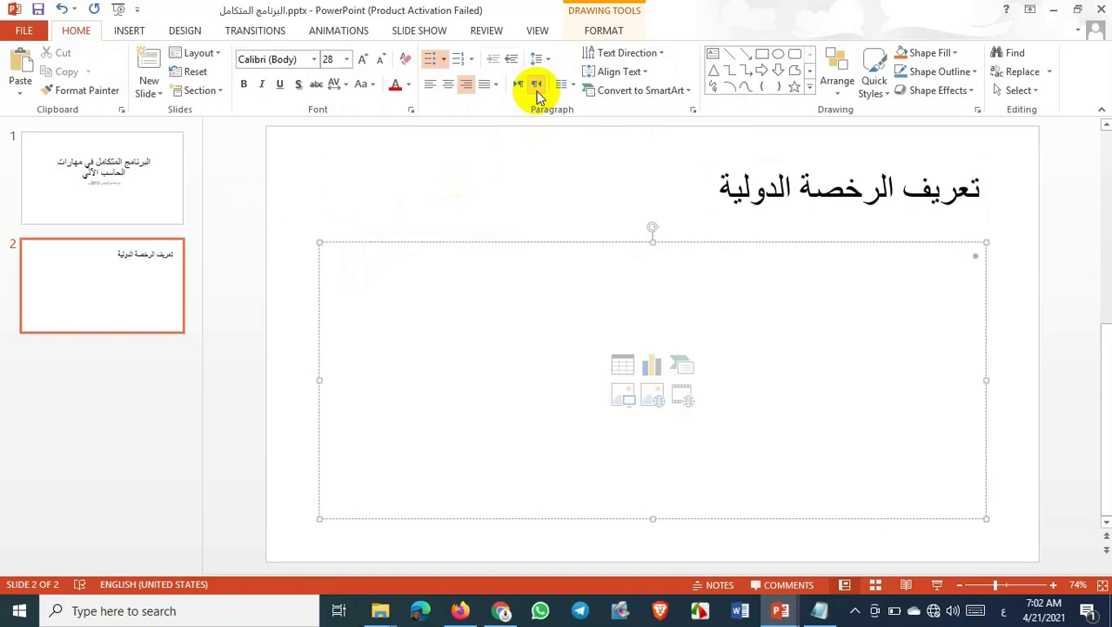
Type 'هي شهادة دولية معتمدة في المهارات الأساسية للحاسب الآلي وتطبيقاته' as slide 2's first bullet
type("هي شه")
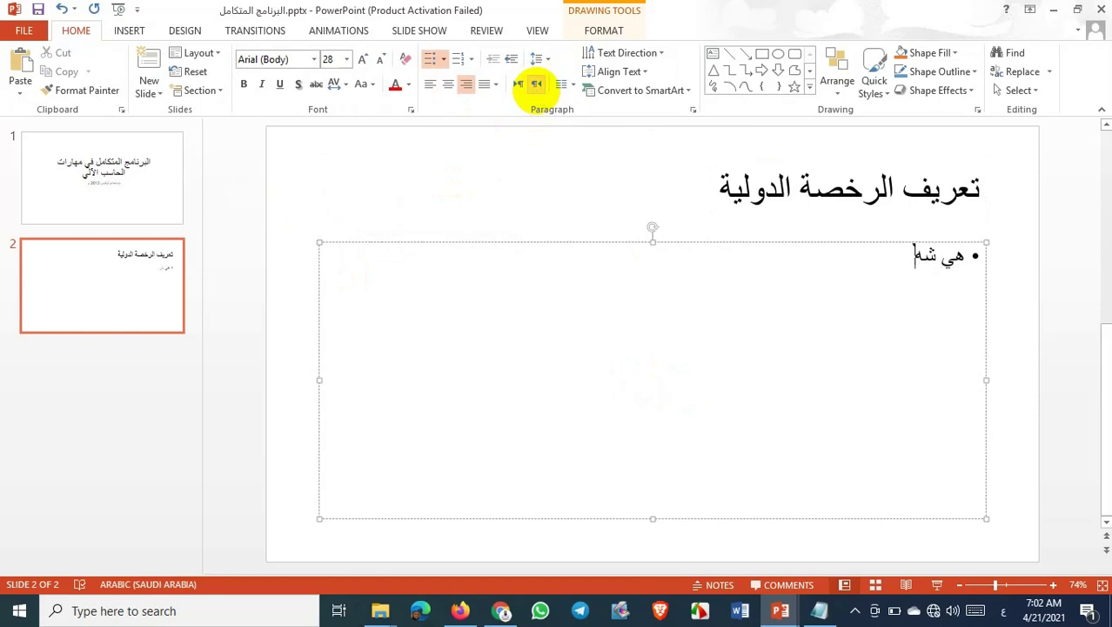
type("ادة د")
type("ولية م")
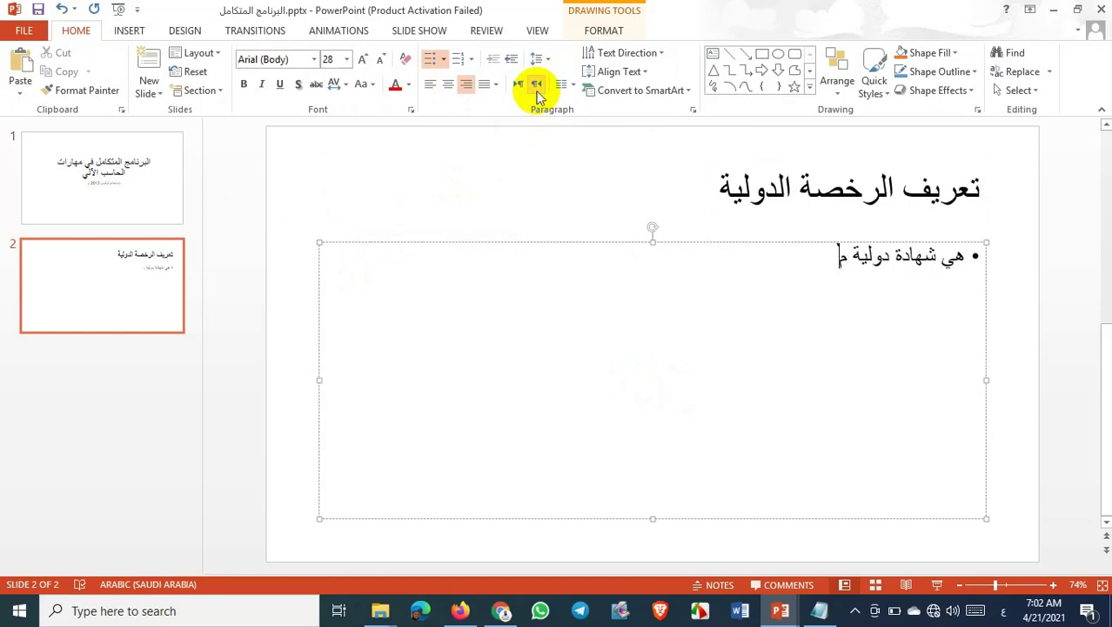
type("عتمدة ")
type("في ")
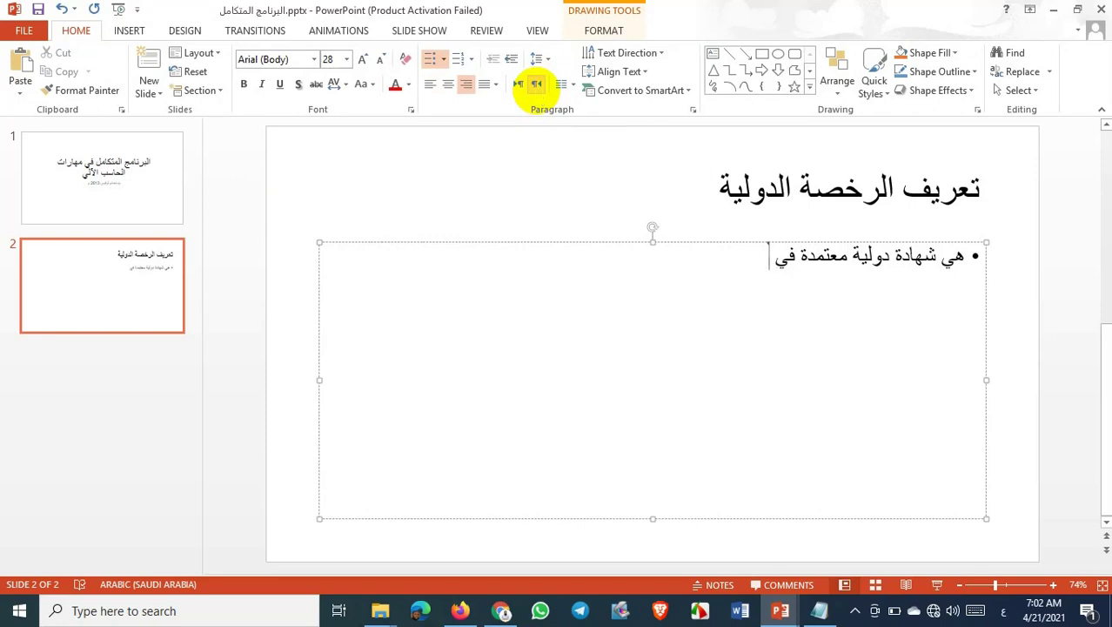
type("المهار")
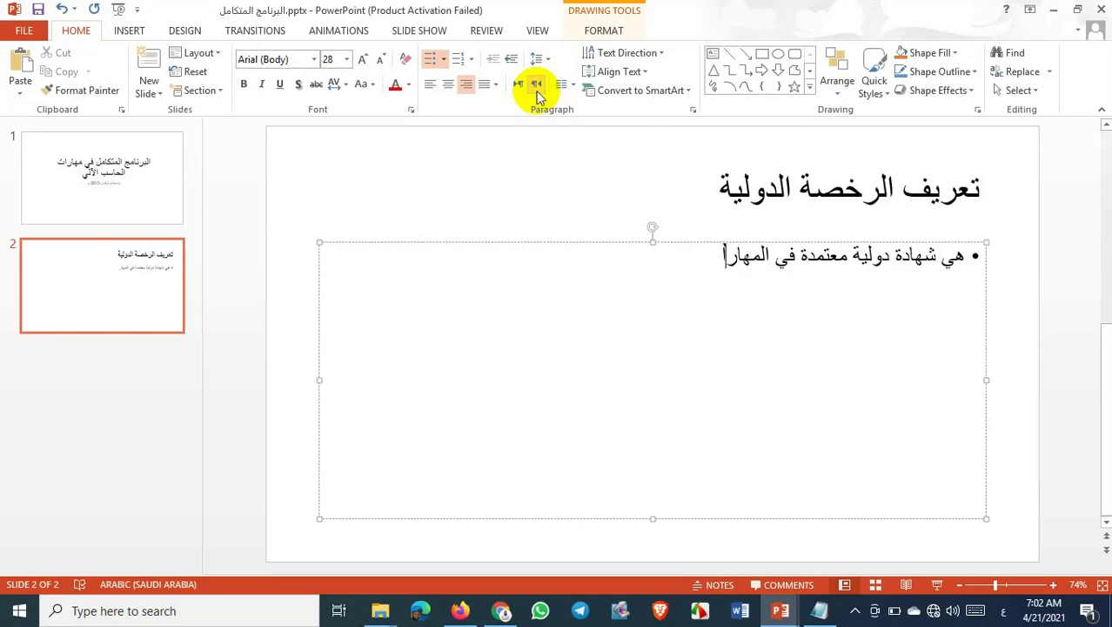
type("ات الأ")
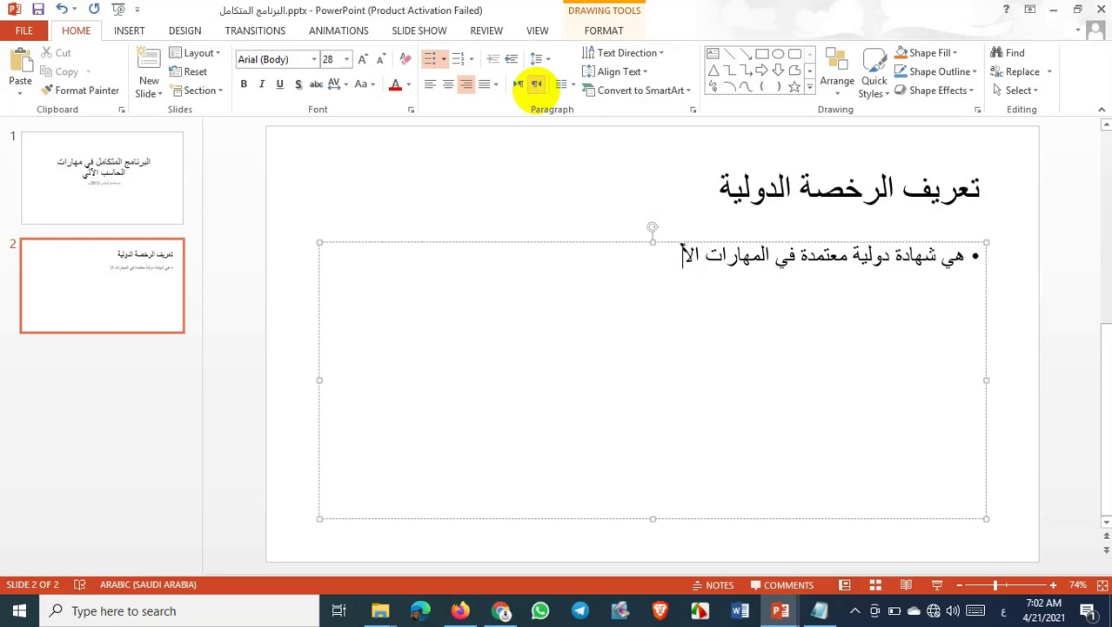
type("ساسية ل")
type("لحاسب ")
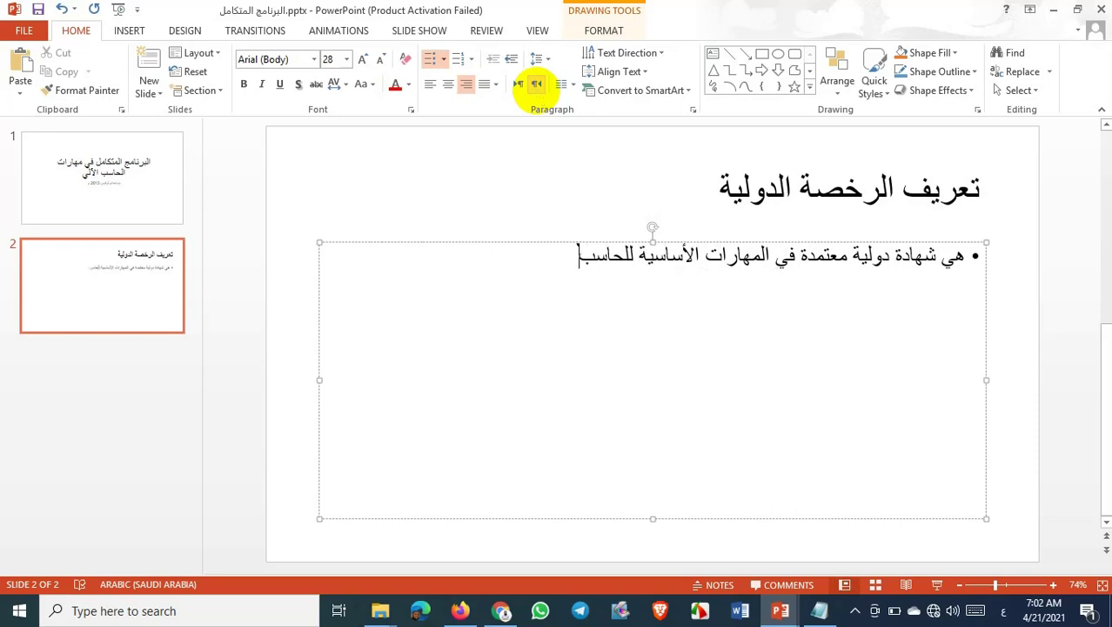
type("الآلي ")
type("وتطبي")
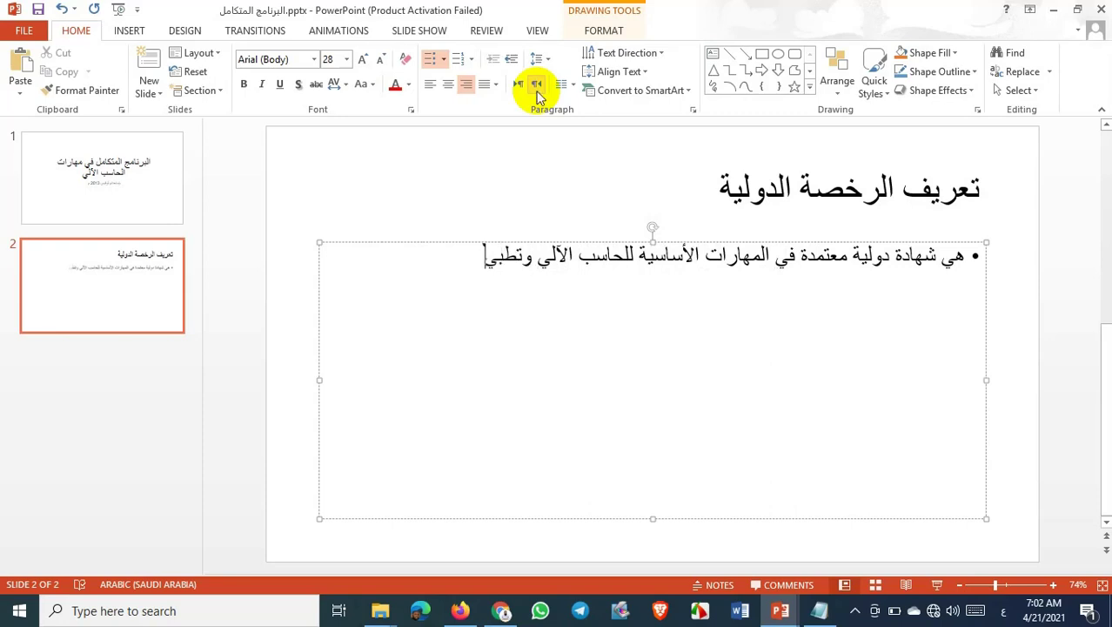
type("قاته .")
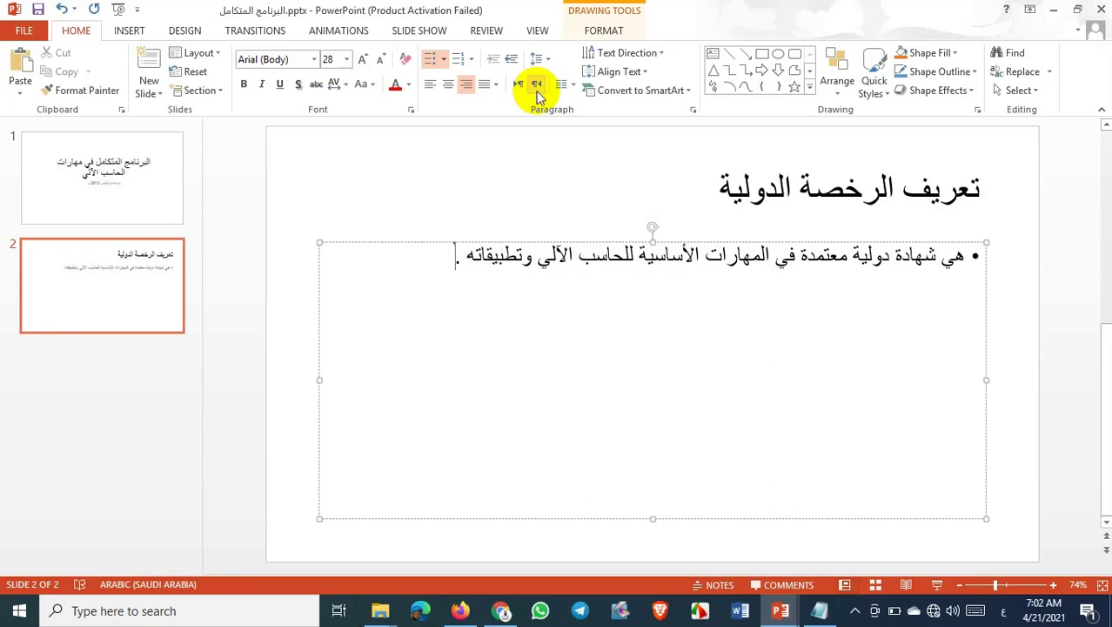
Enlarge the definition text on slide 2 to size 36 and remove its bullet
left_click(1037, 384)
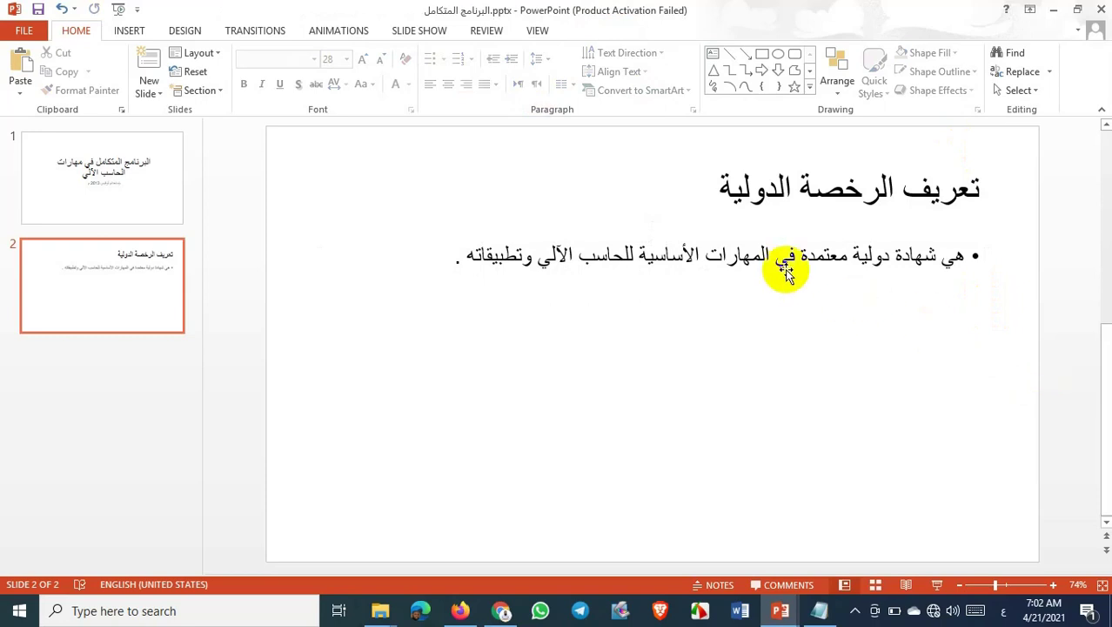
left_click(736, 256)
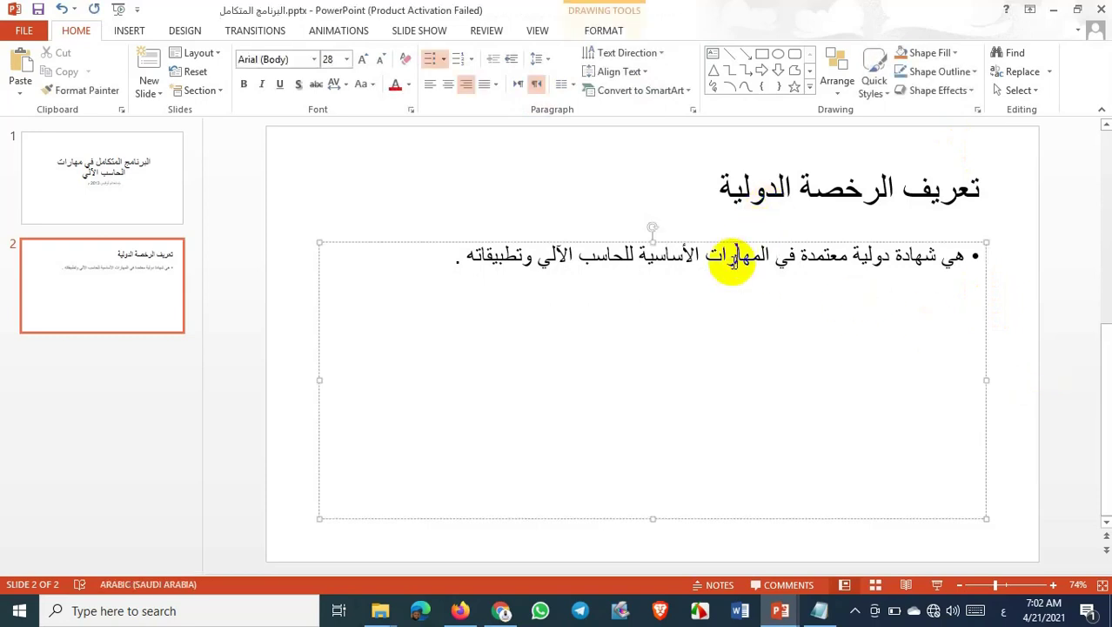
left_click(588, 243)
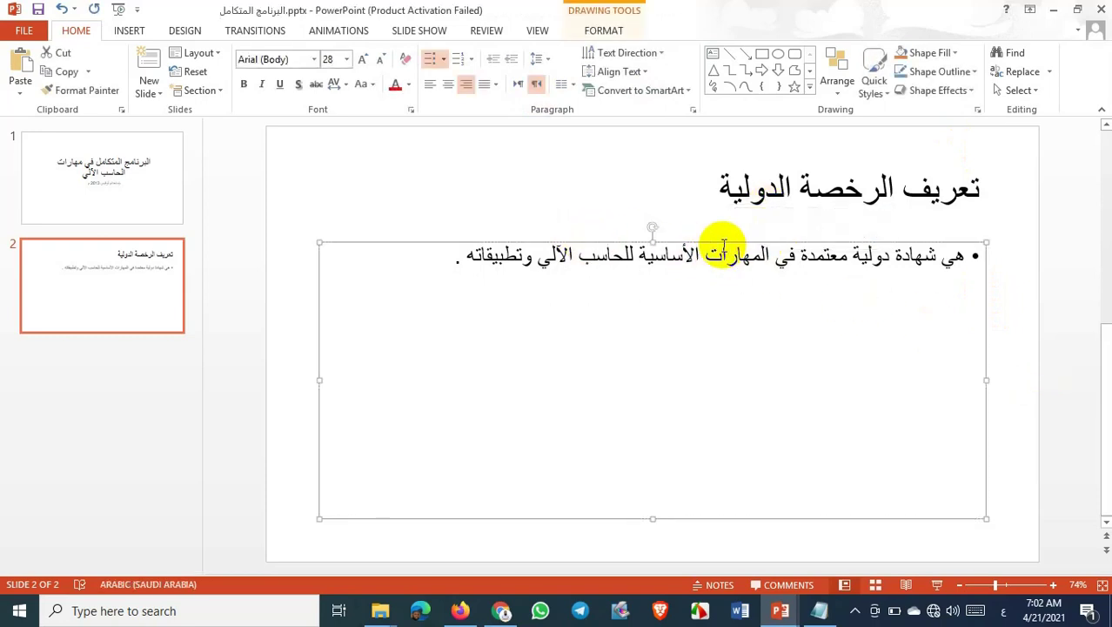
left_click(362, 61)
left_click(362, 61)
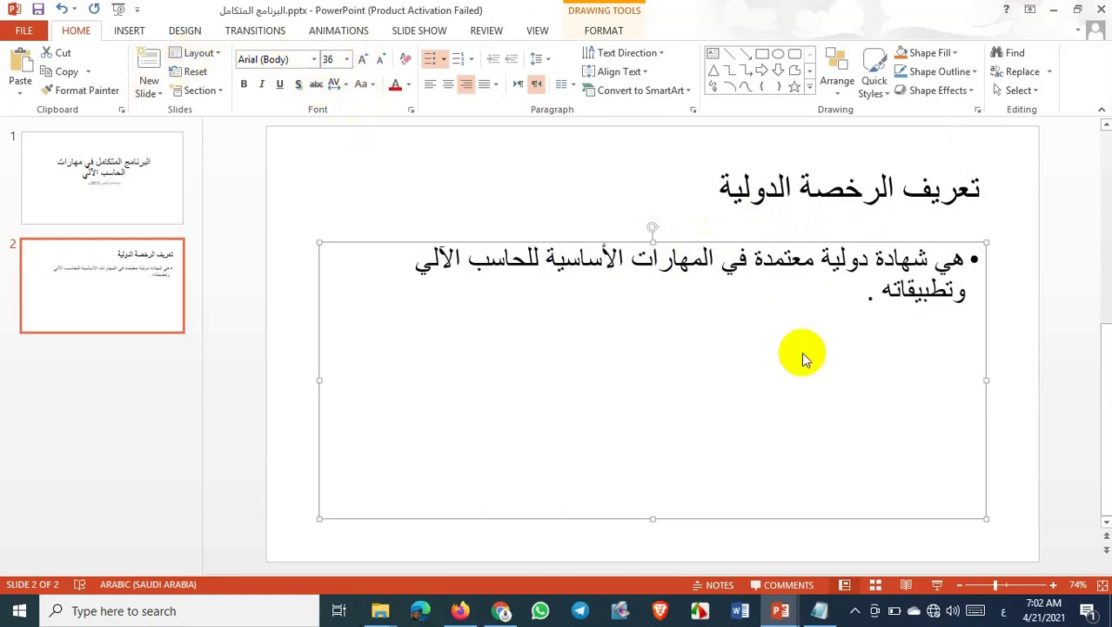
left_click(428, 59)
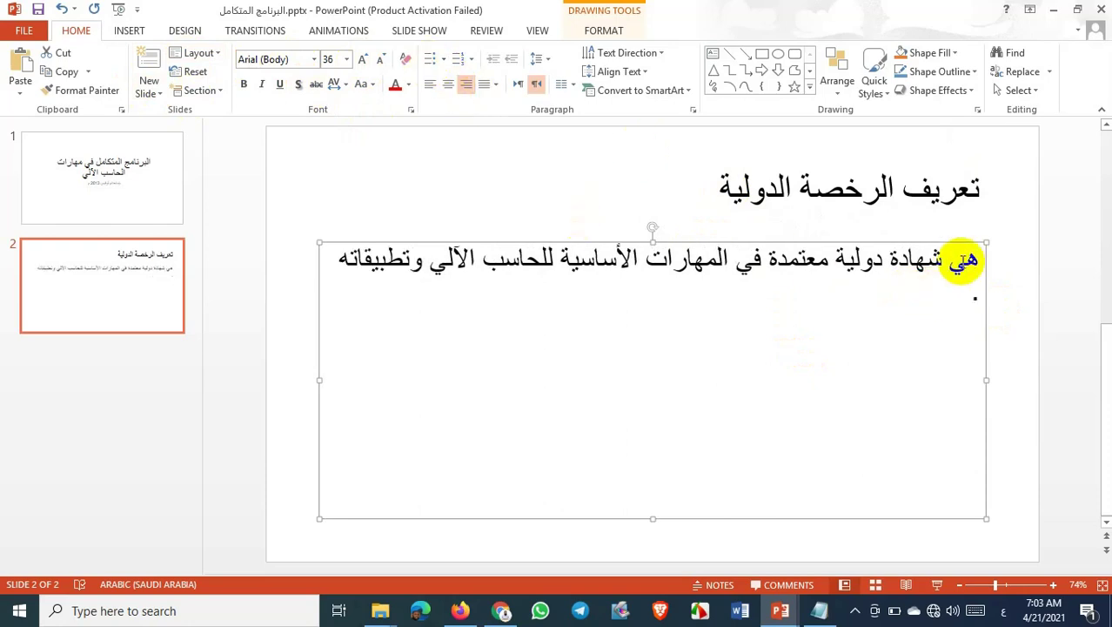
Indent the definition's first line with a Tab before the word هي
left_click(968, 259)
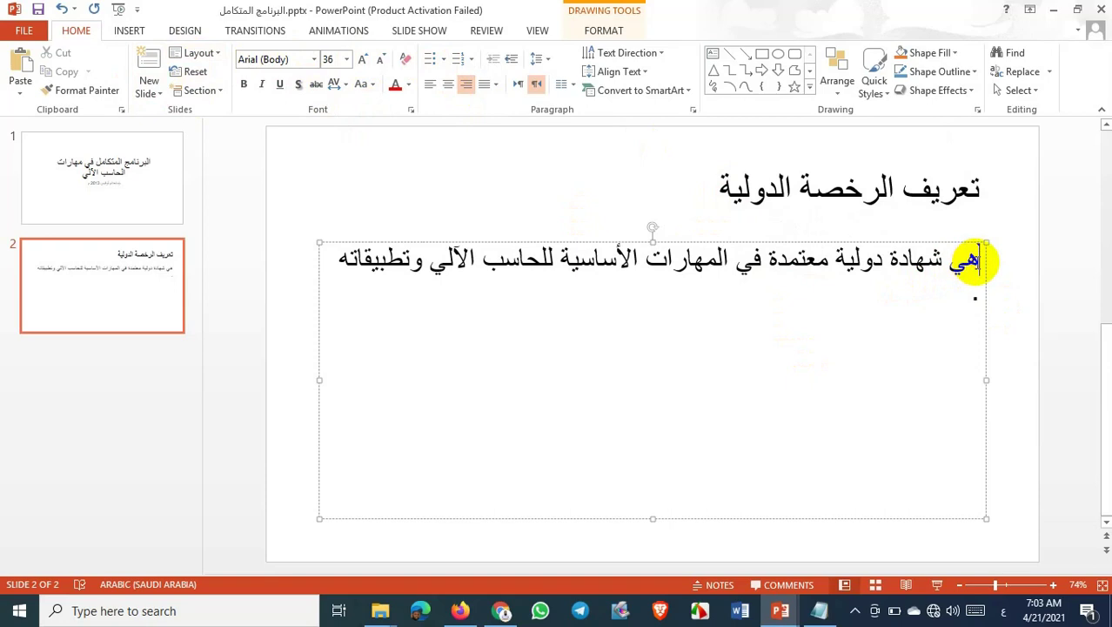
key("Tab")
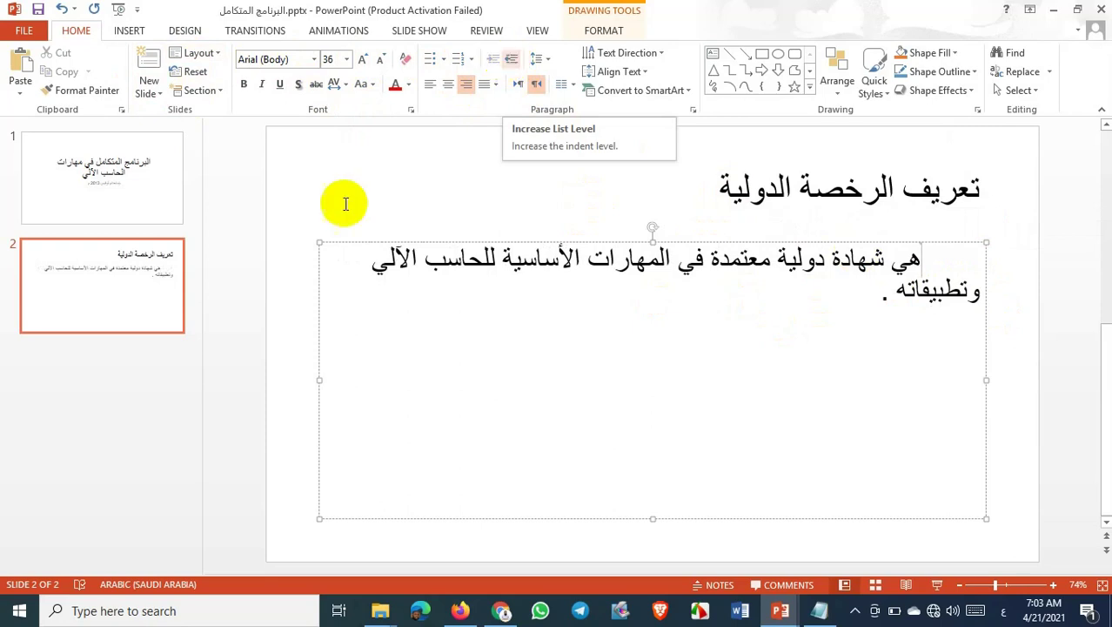
left_click(296, 304)
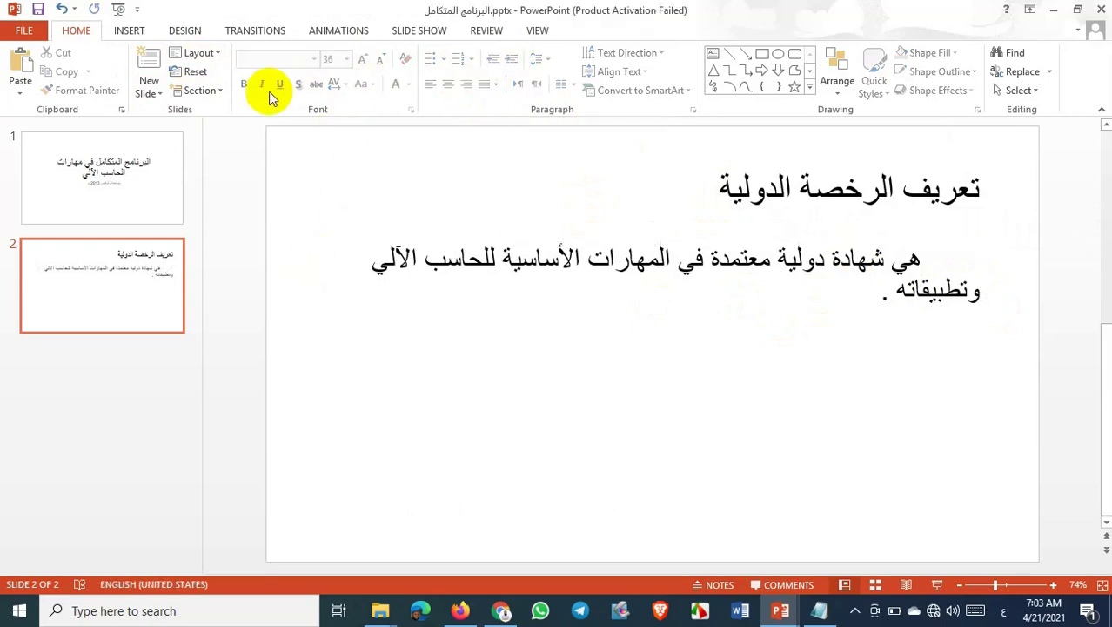
left_click(692, 260)
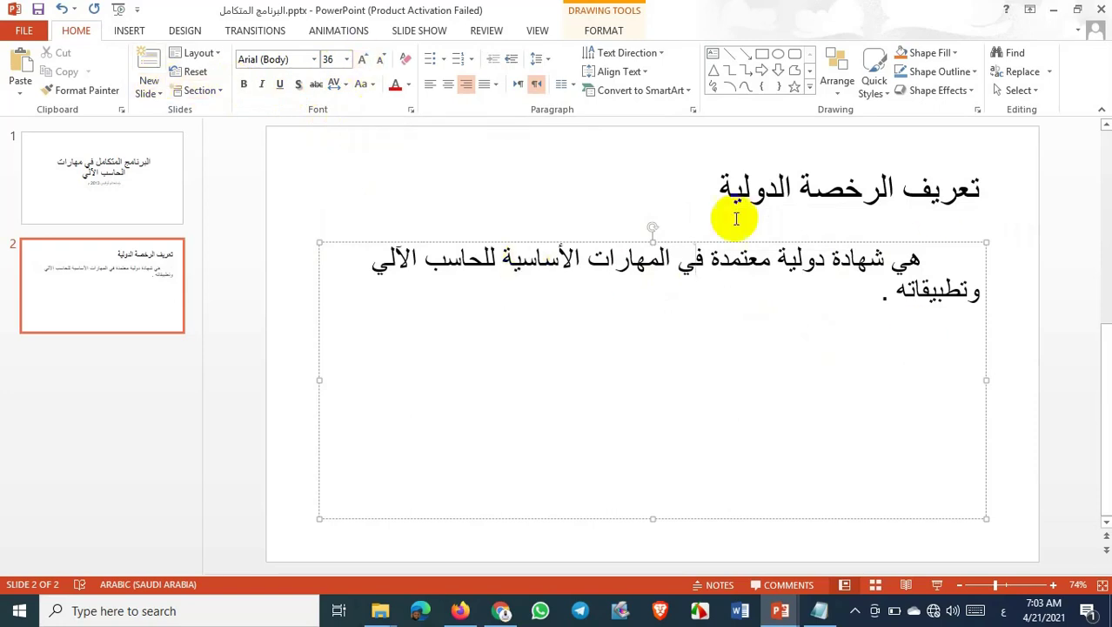
left_click(297, 419)
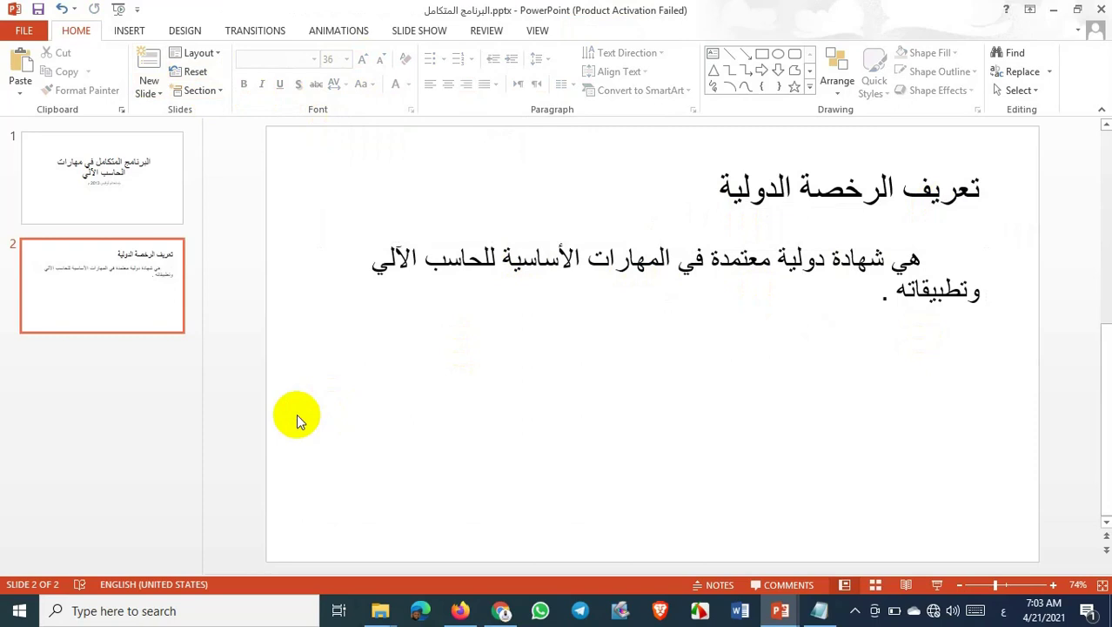
left_click(105, 276)
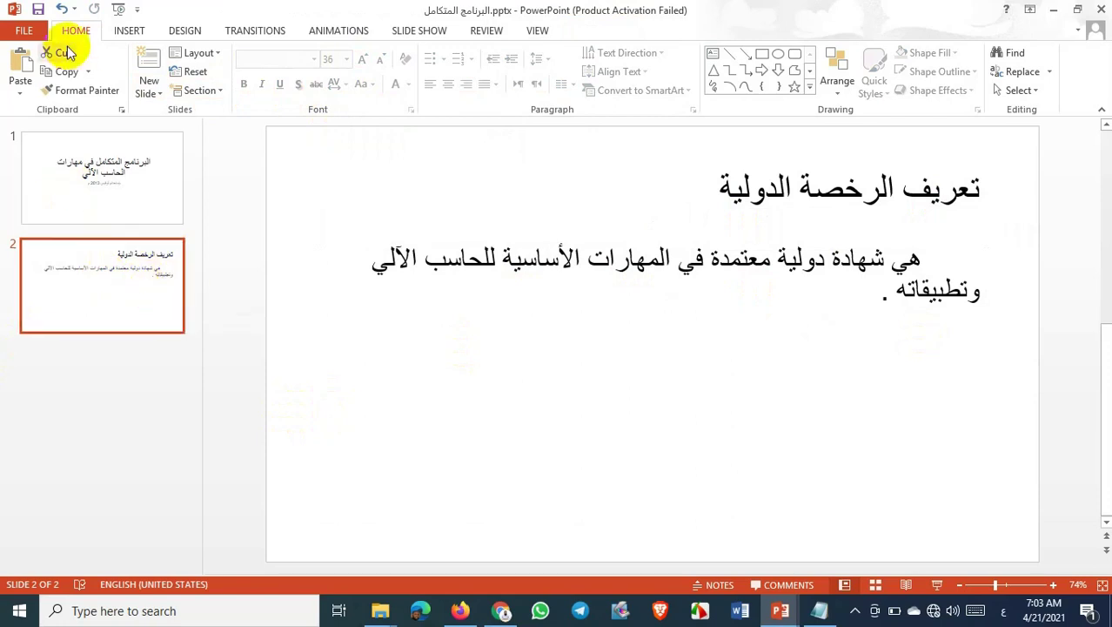
Add a new blank title-and-content slide after slide 2
left_click(135, 33)
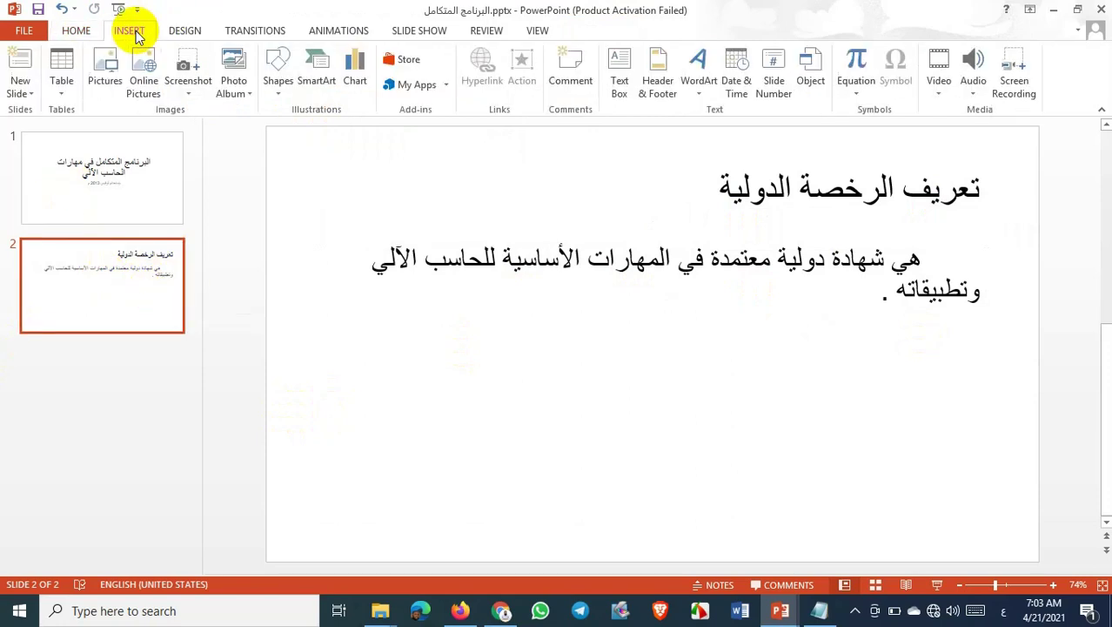
left_click(23, 92)
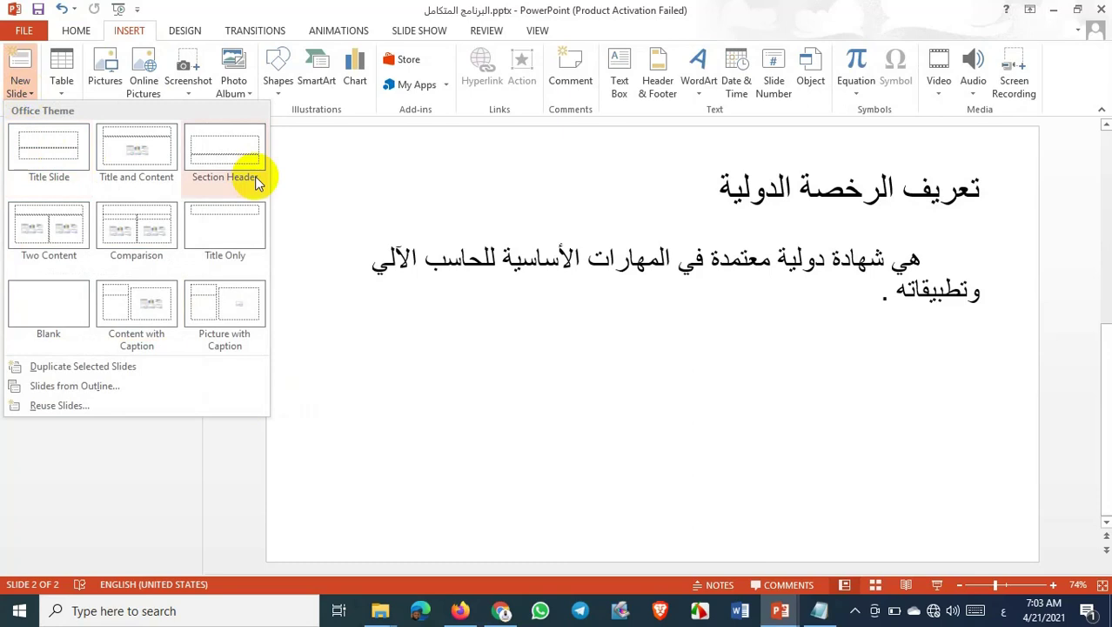
left_click(350, 395)
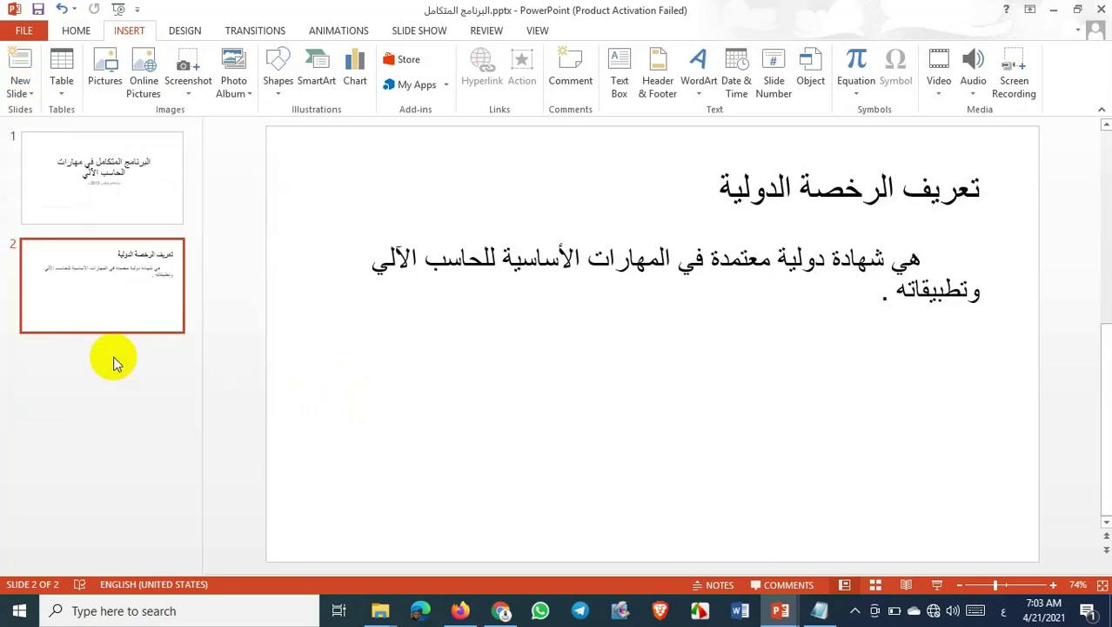
left_click(100, 279)
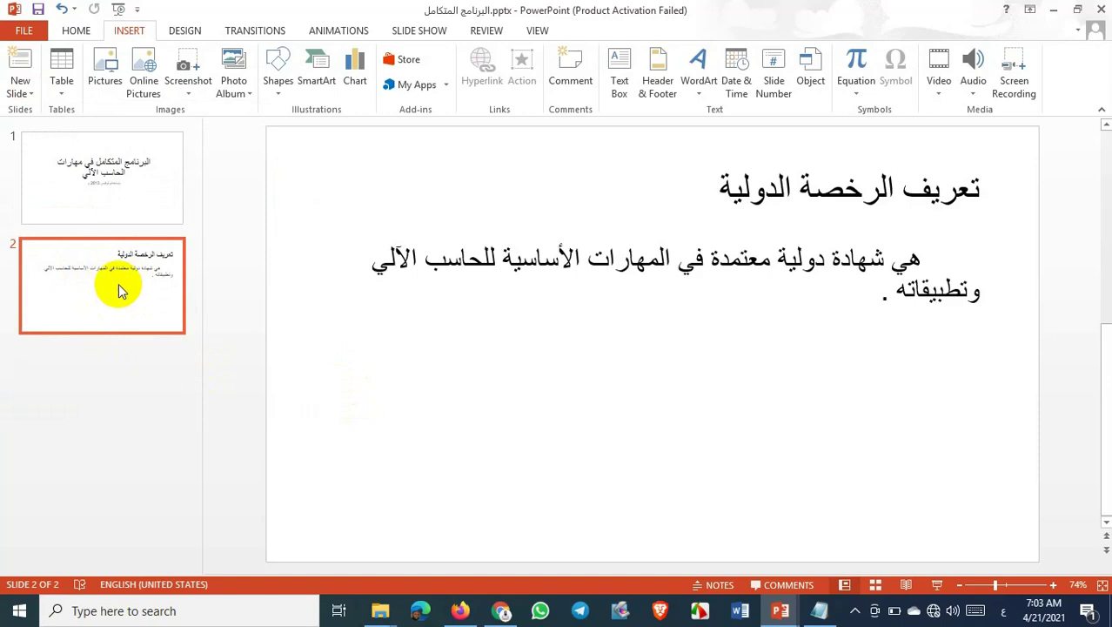
key("Return")
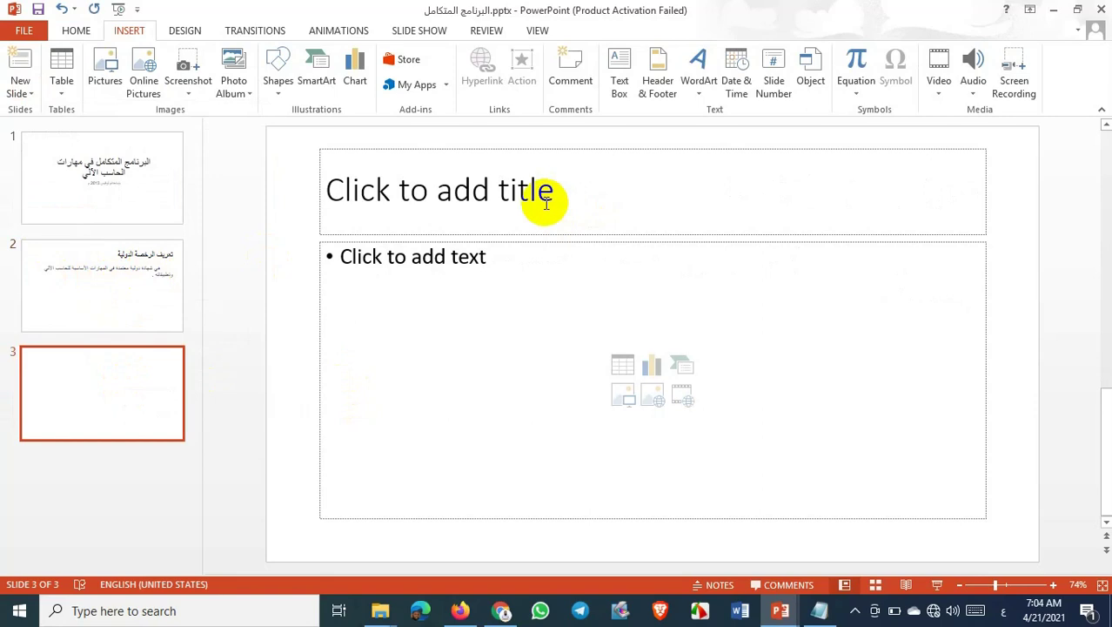
Copy slide 2 and paste the duplicate in as slide 3
left_click(92, 281)
right_click(93, 283)
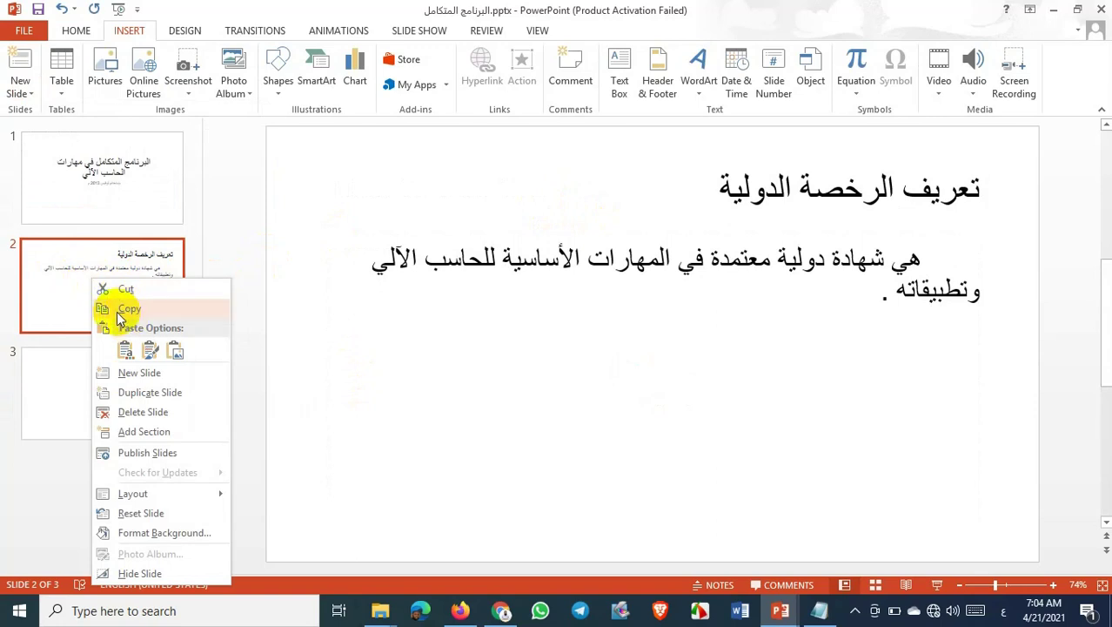
left_click(119, 316)
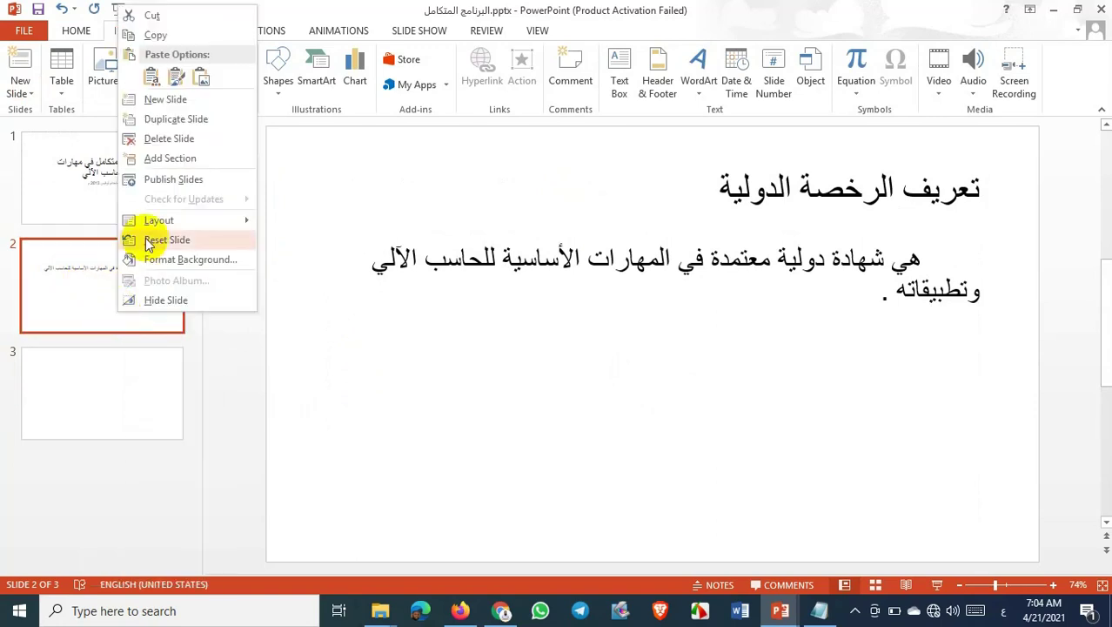
left_click(152, 80)
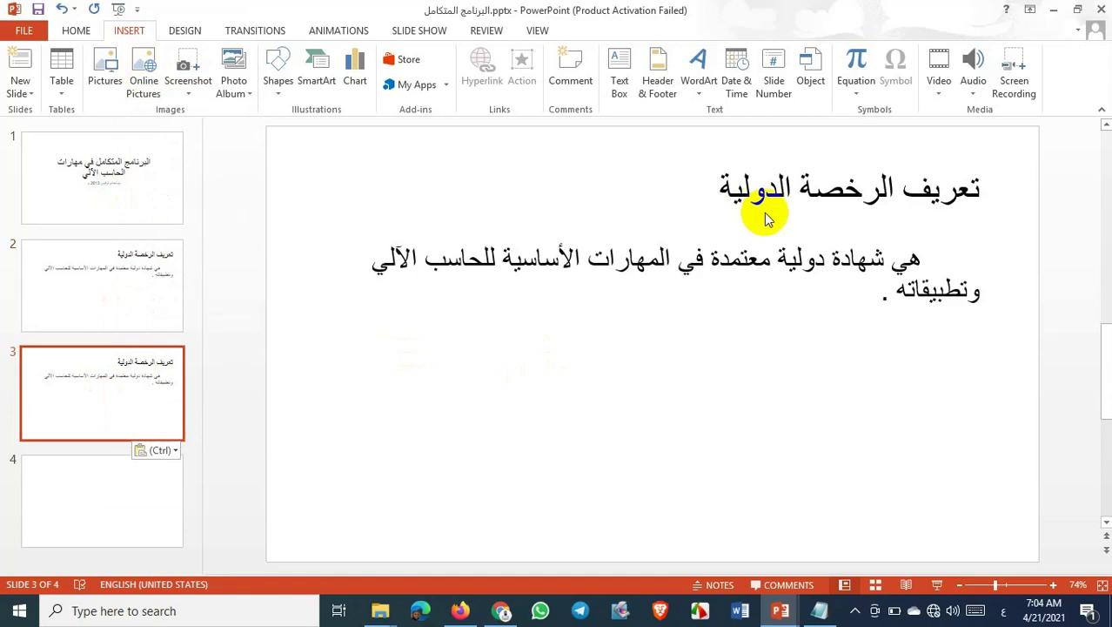
triple_click(821, 196)
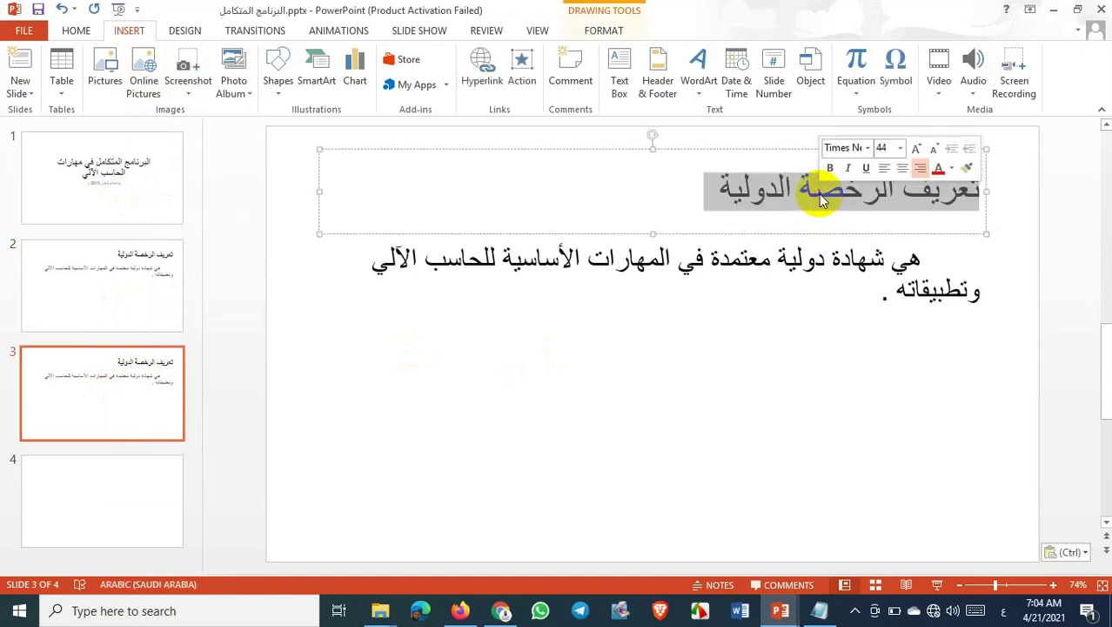
type("تتكون ال")
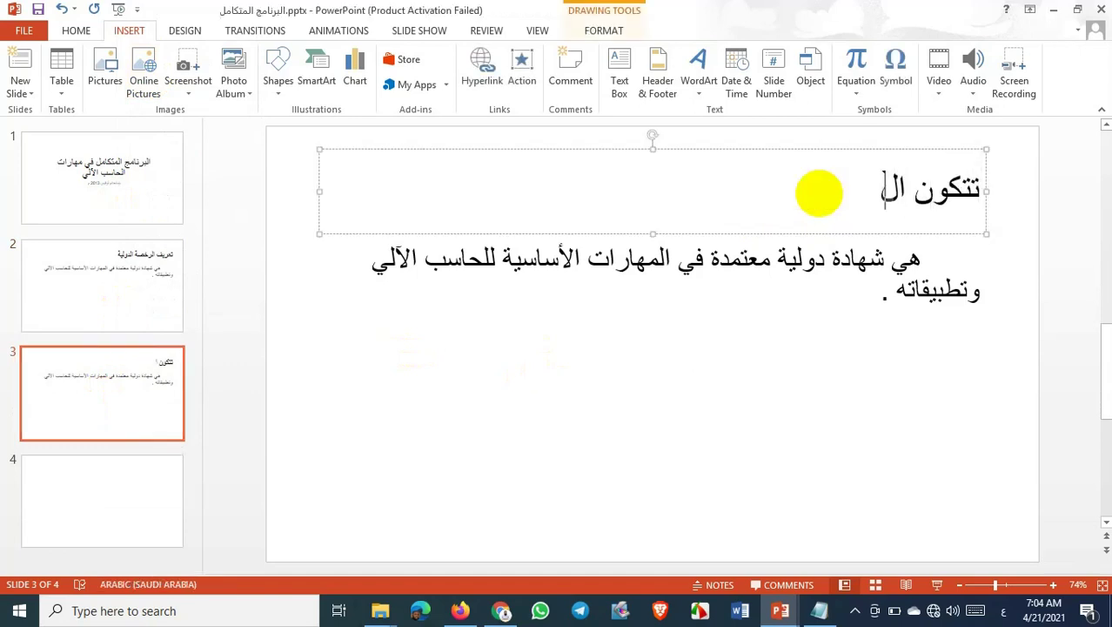
type("رخصة ا")
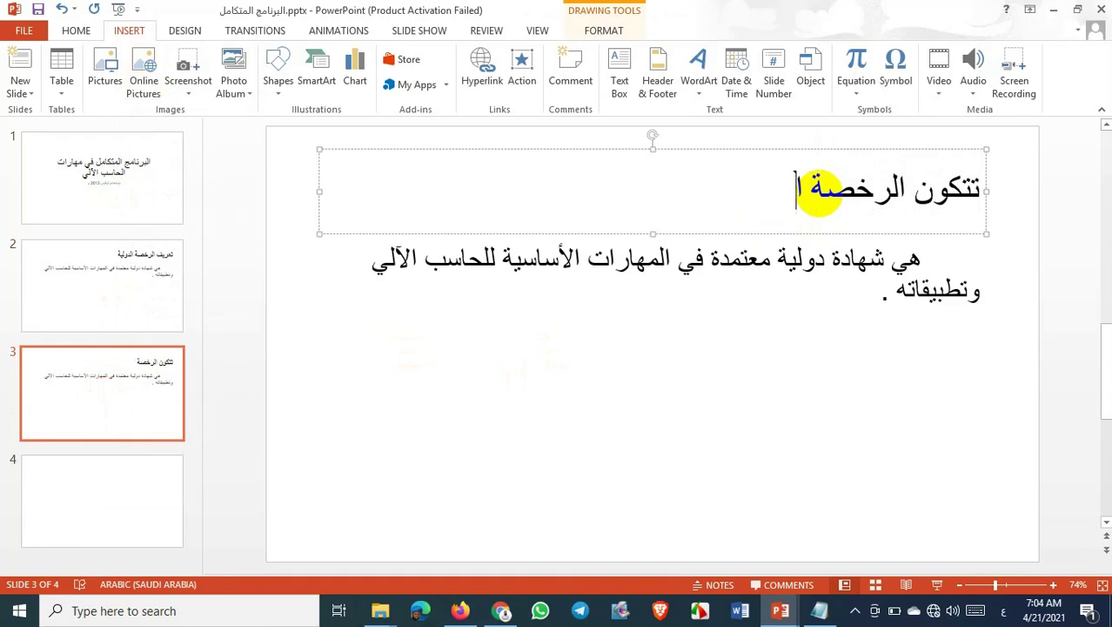
type("لدولية")
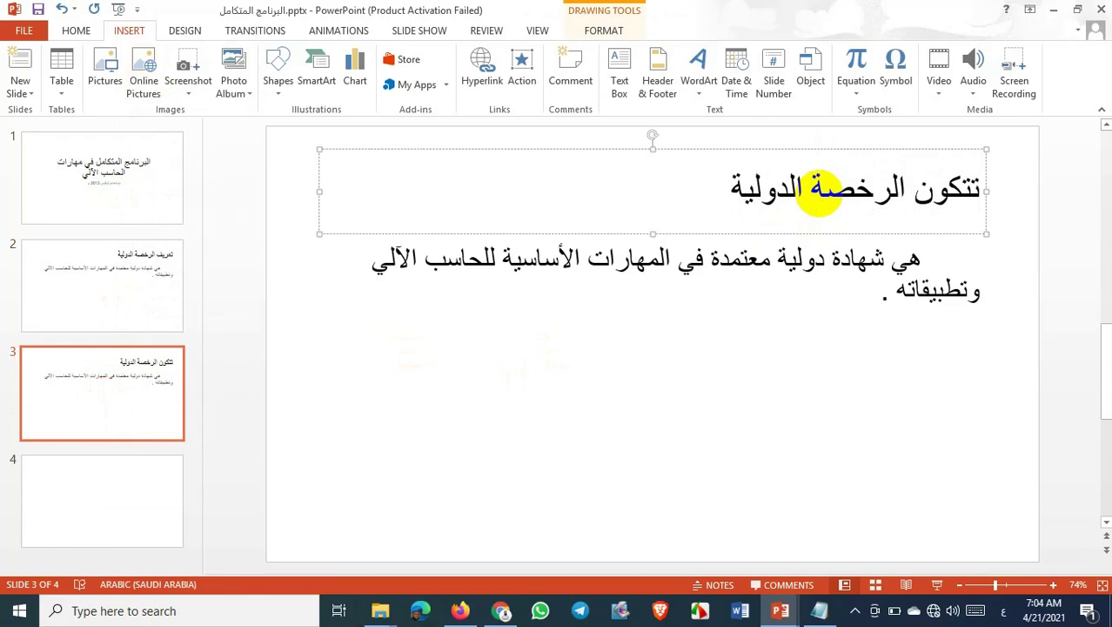
type(" من 7")
type(" موديل")
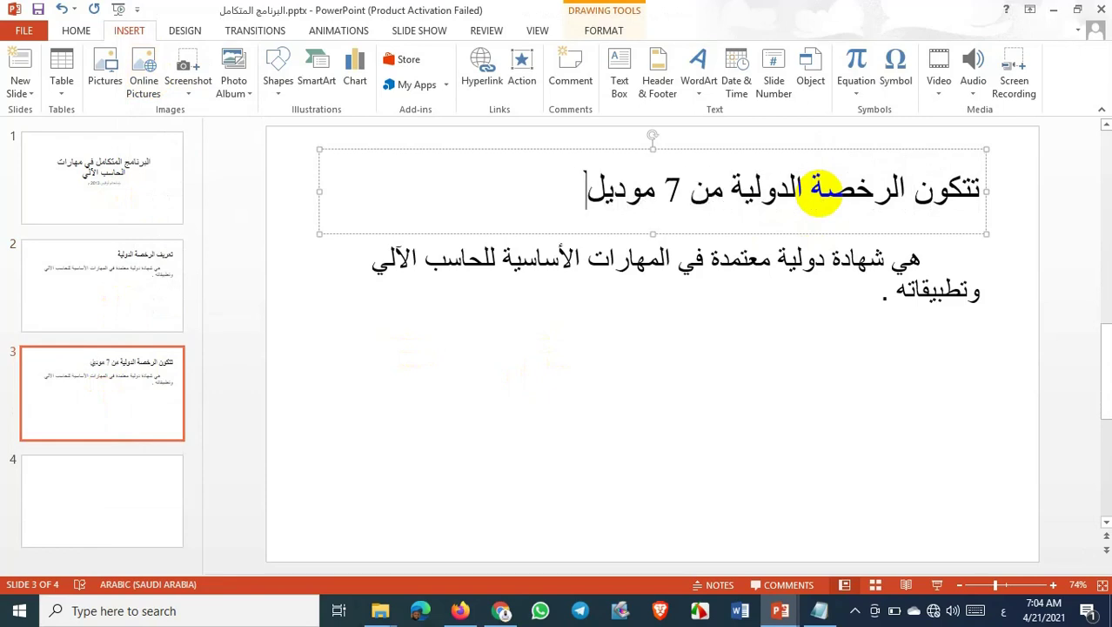
left_click(881, 294)
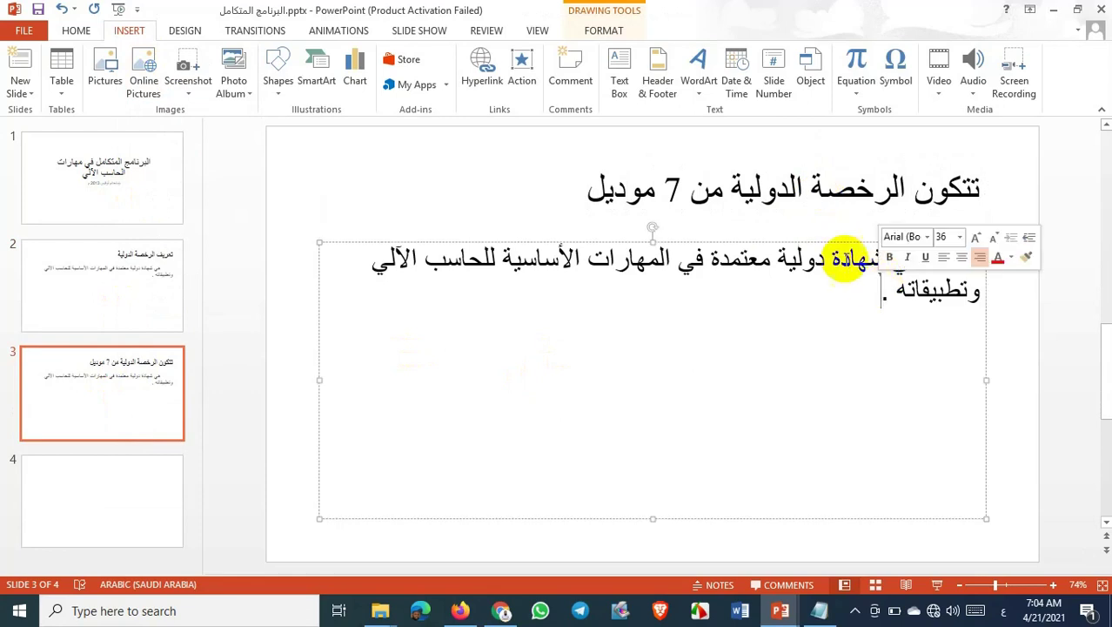
left_click(860, 295)
left_click_drag(860, 294, 946, 259)
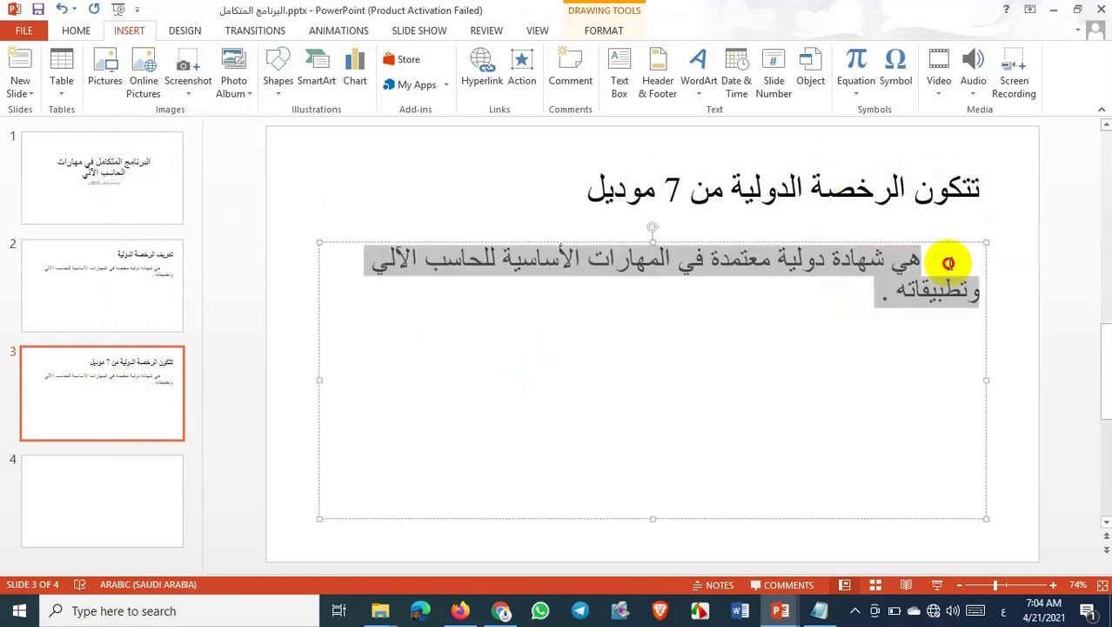
key("Delete")
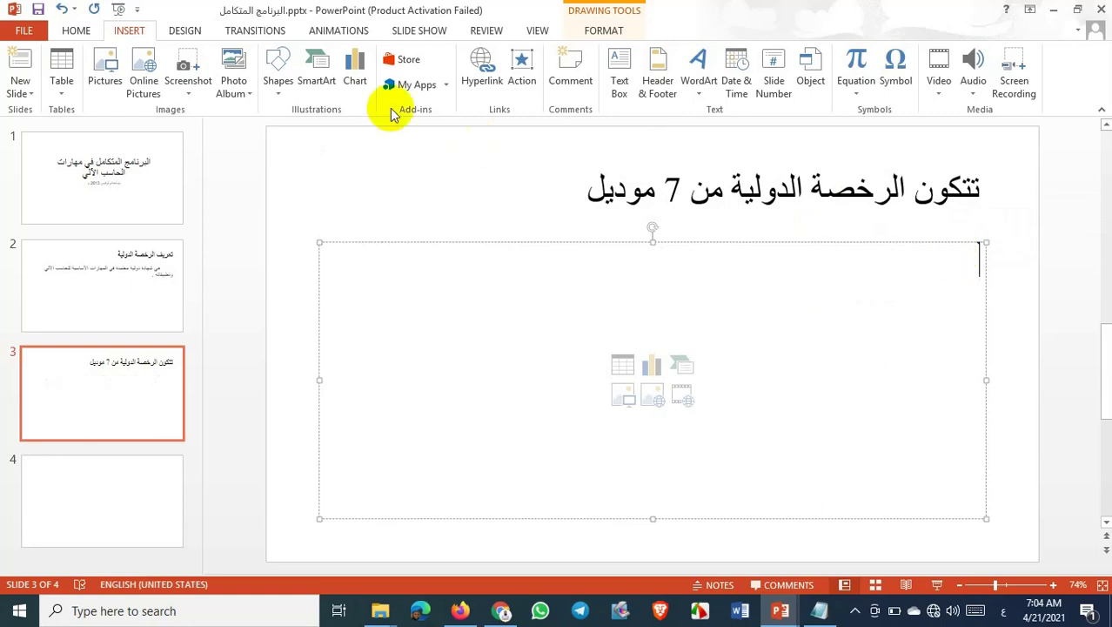
left_click(76, 31)
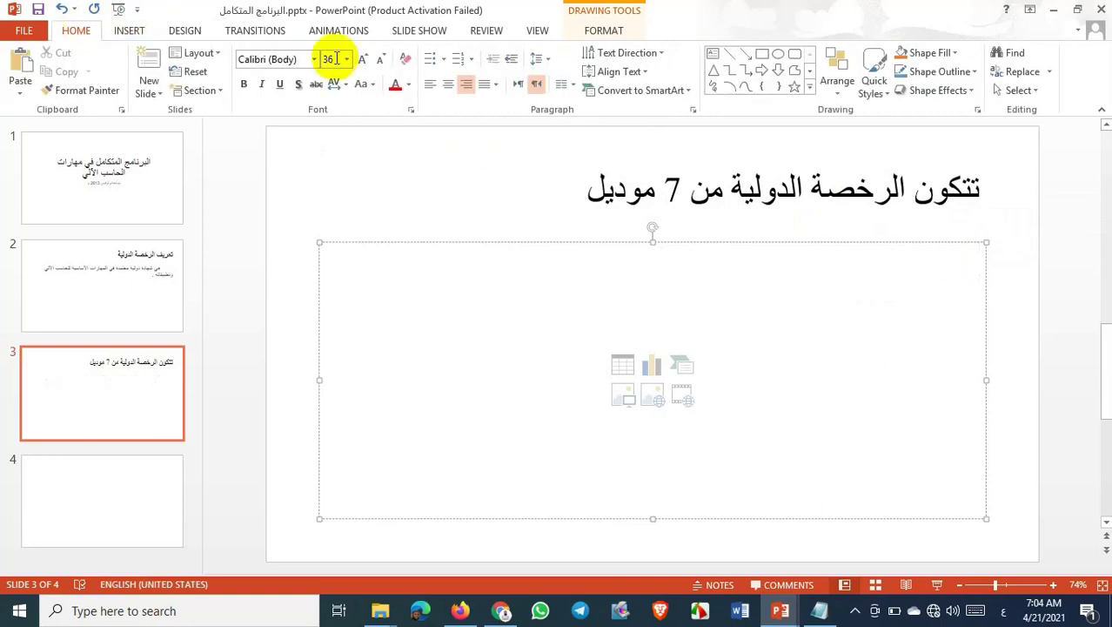
left_click(428, 60)
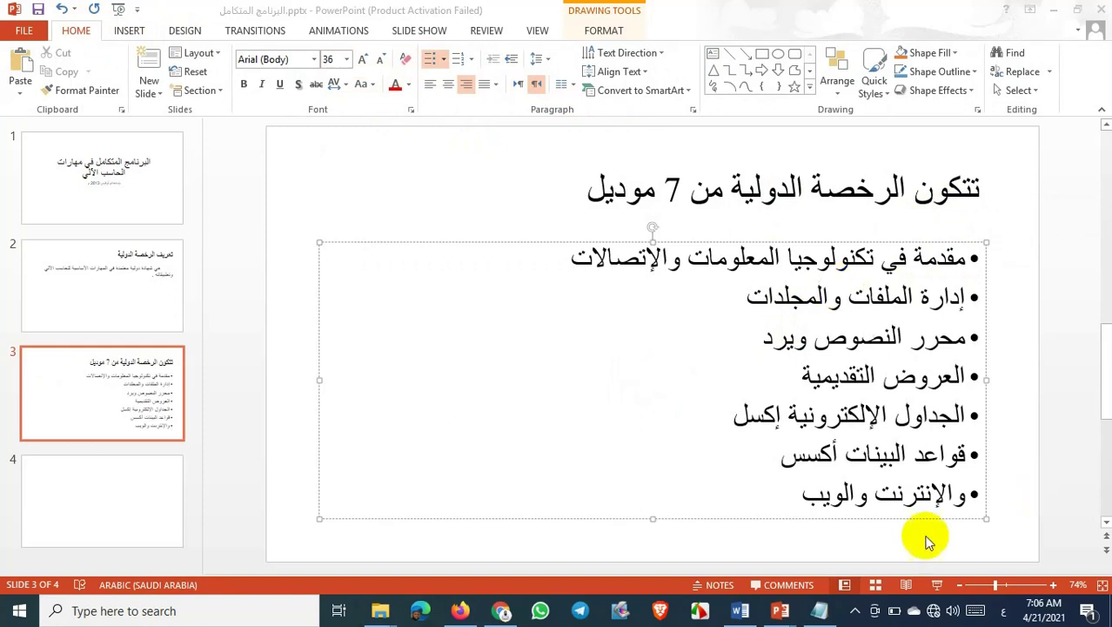
left_click(801, 494)
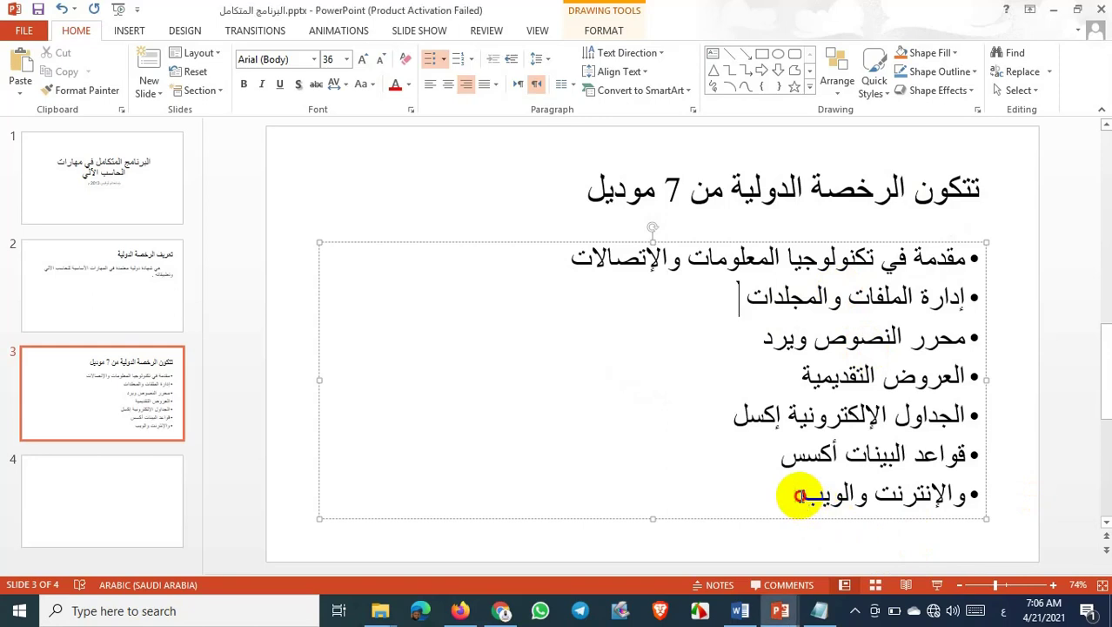
left_click(799, 495)
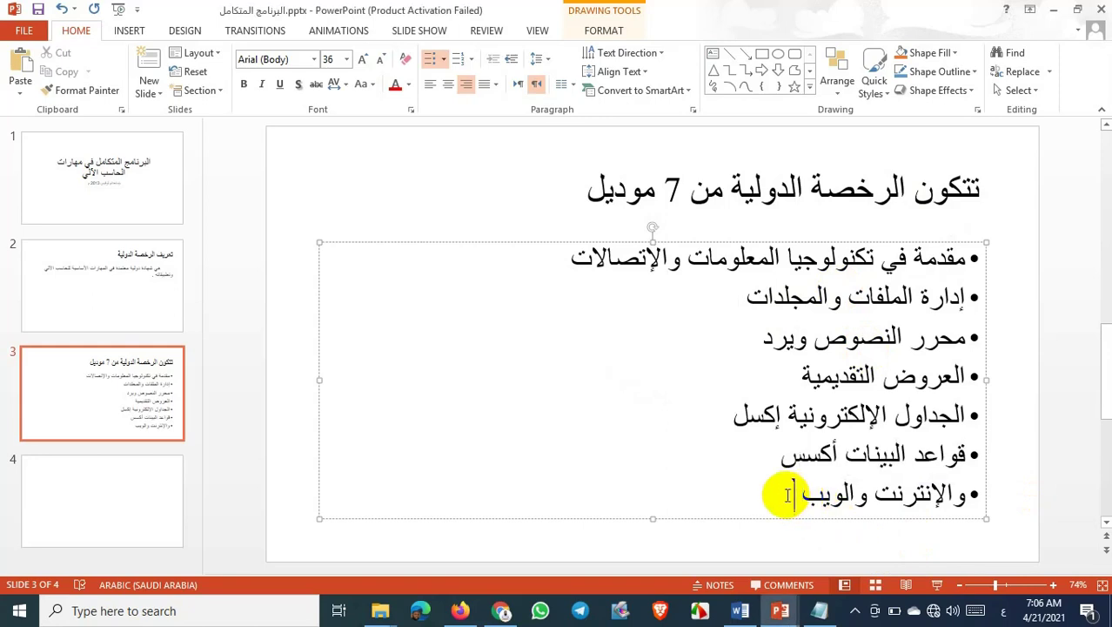
key("Return")
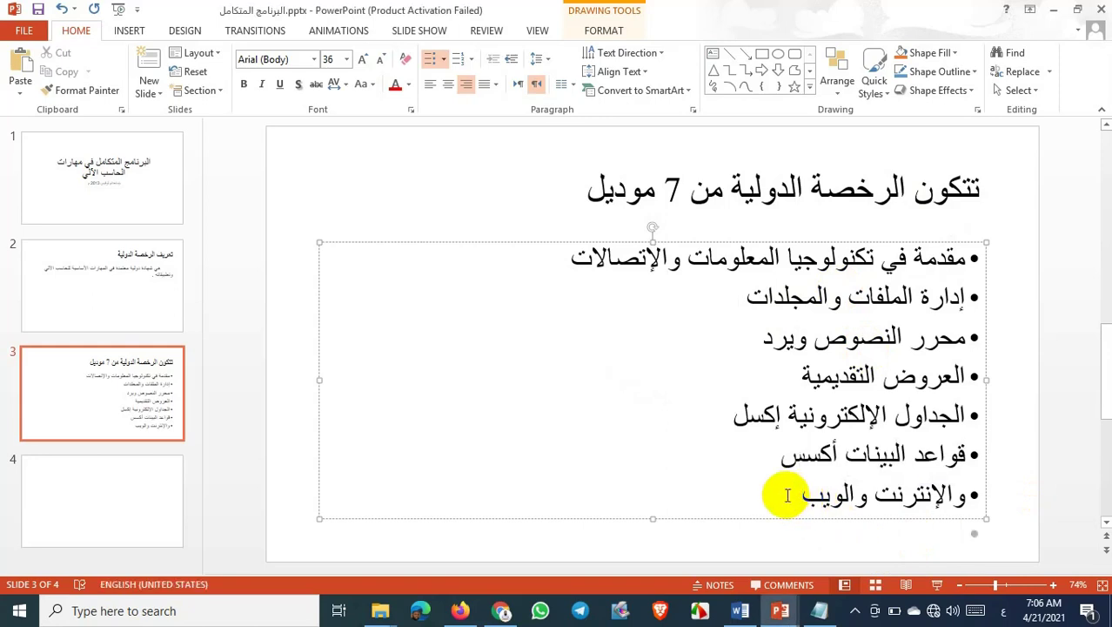
key("BackSpace")
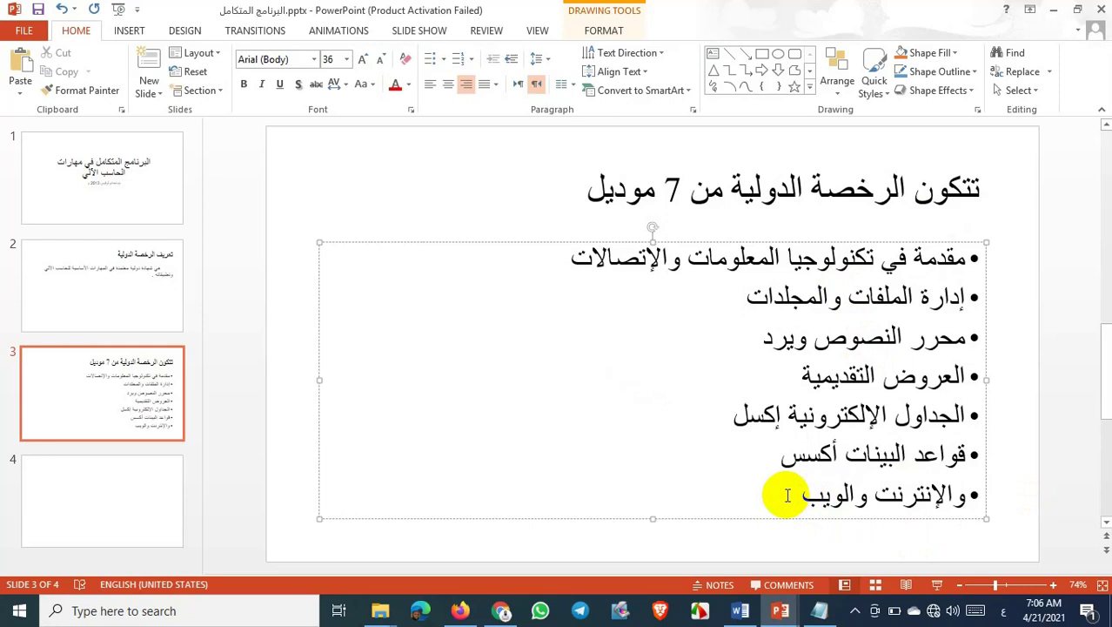
left_click(754, 338)
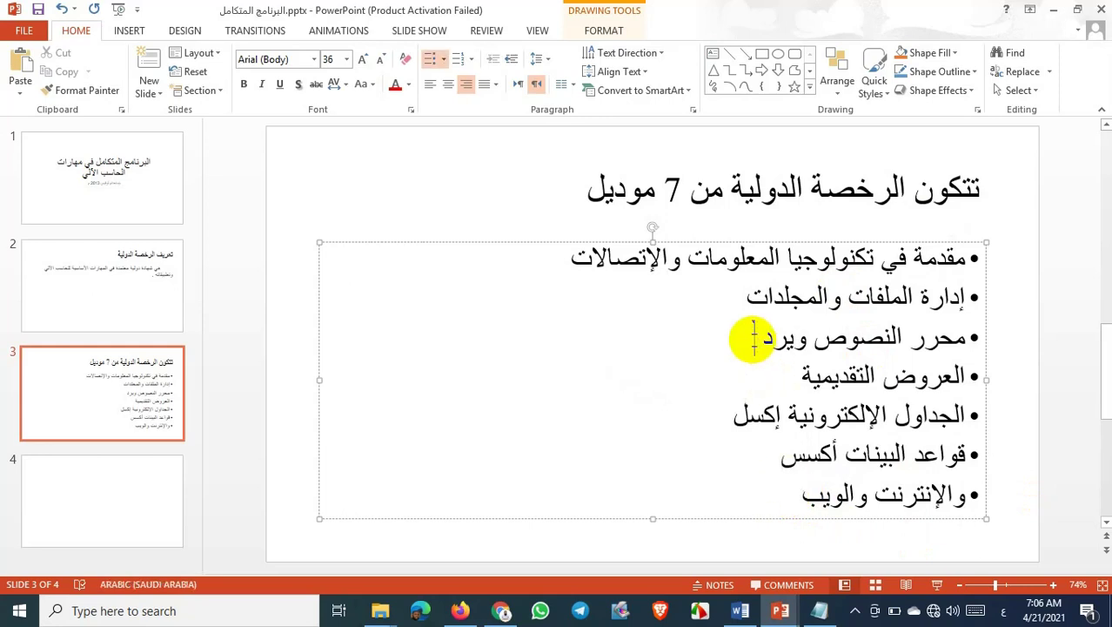
key("Return")
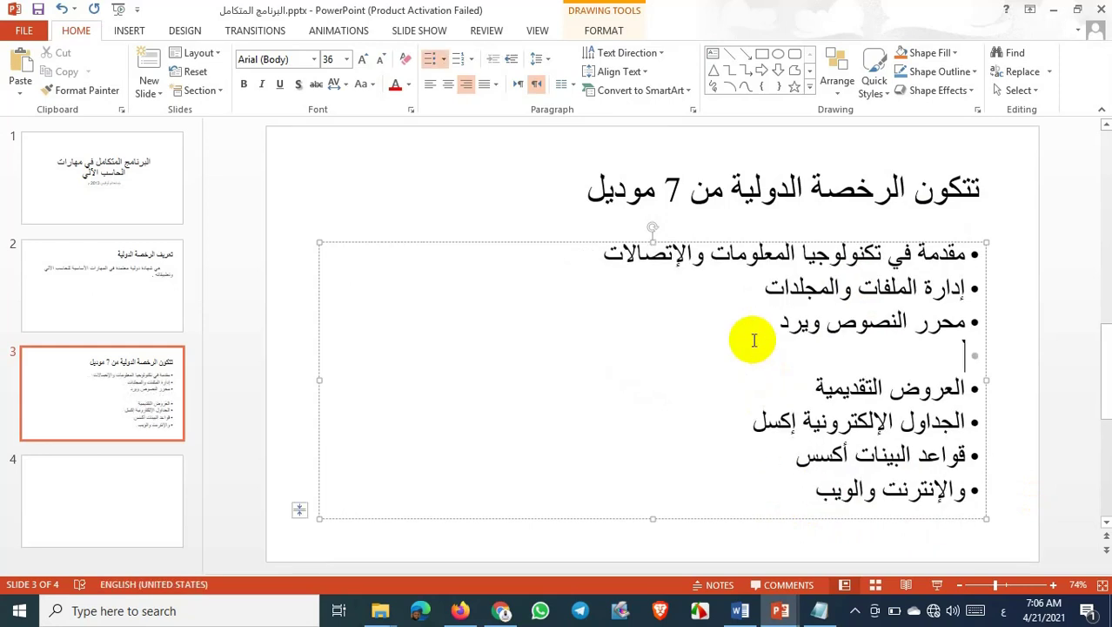
key("BackSpace")
key("BackSpace")
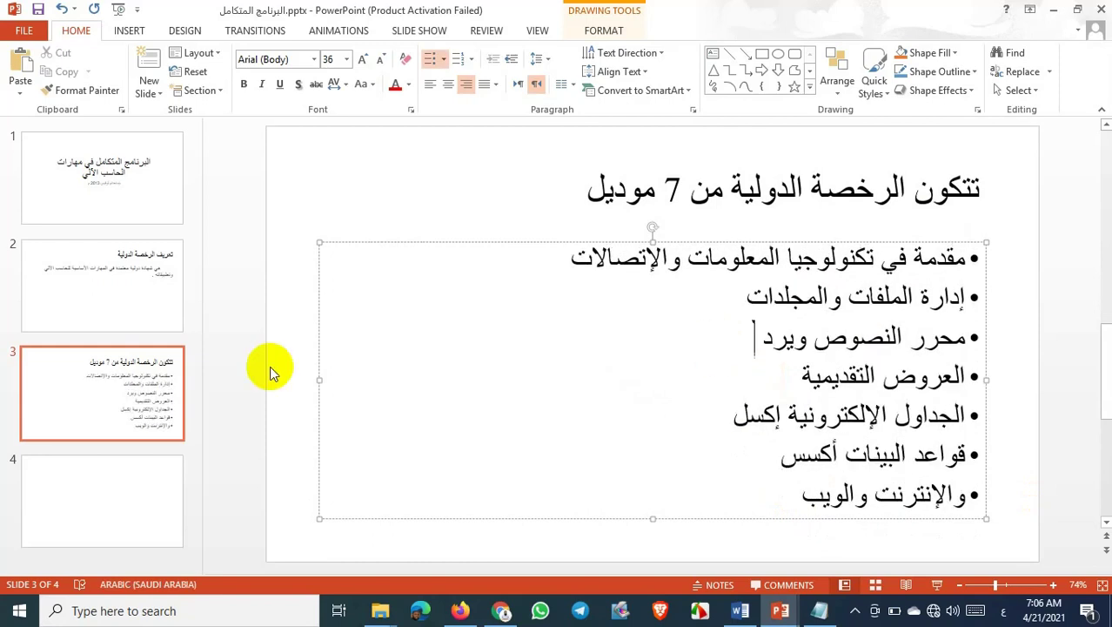
left_click(91, 401)
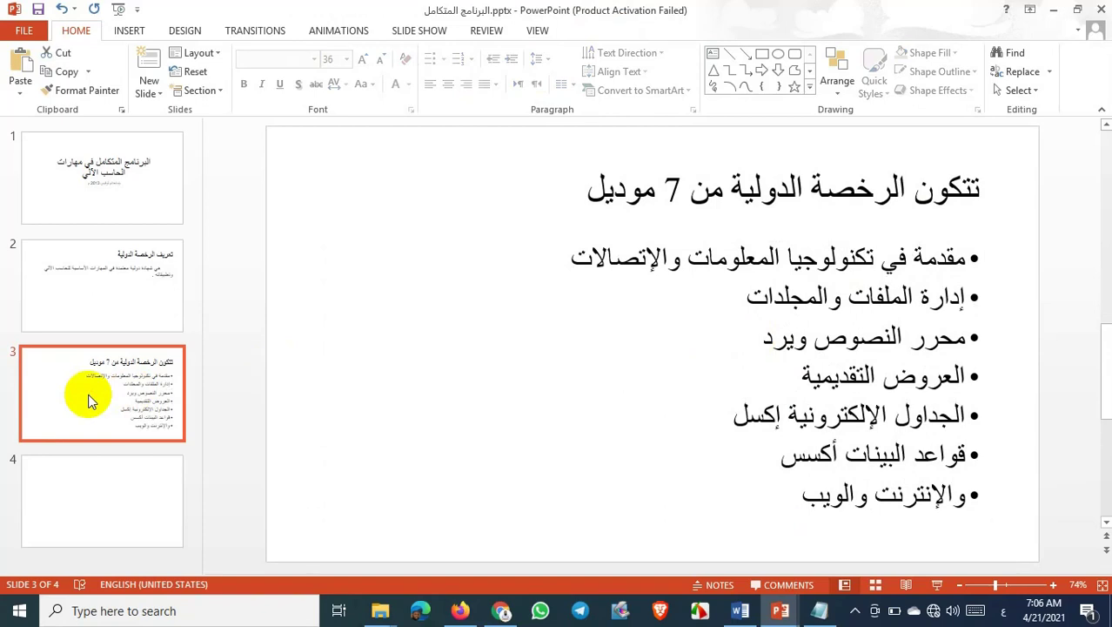
Title slide 4 'جدول البرنامج' in Arabic, set right-to-left and right-aligned
left_click(98, 492)
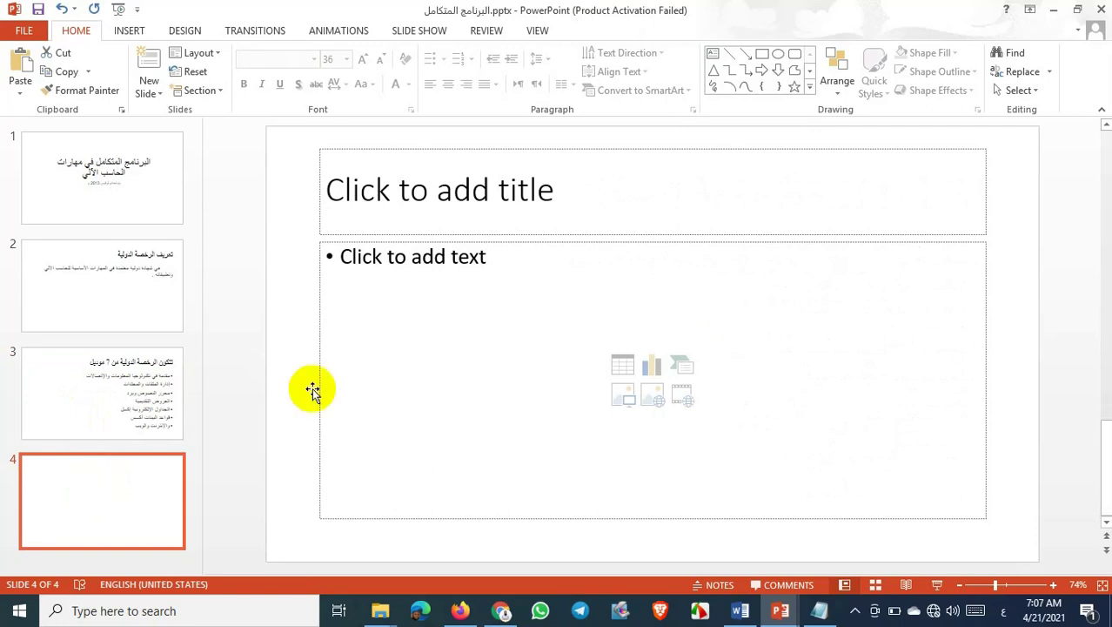
left_click(433, 206)
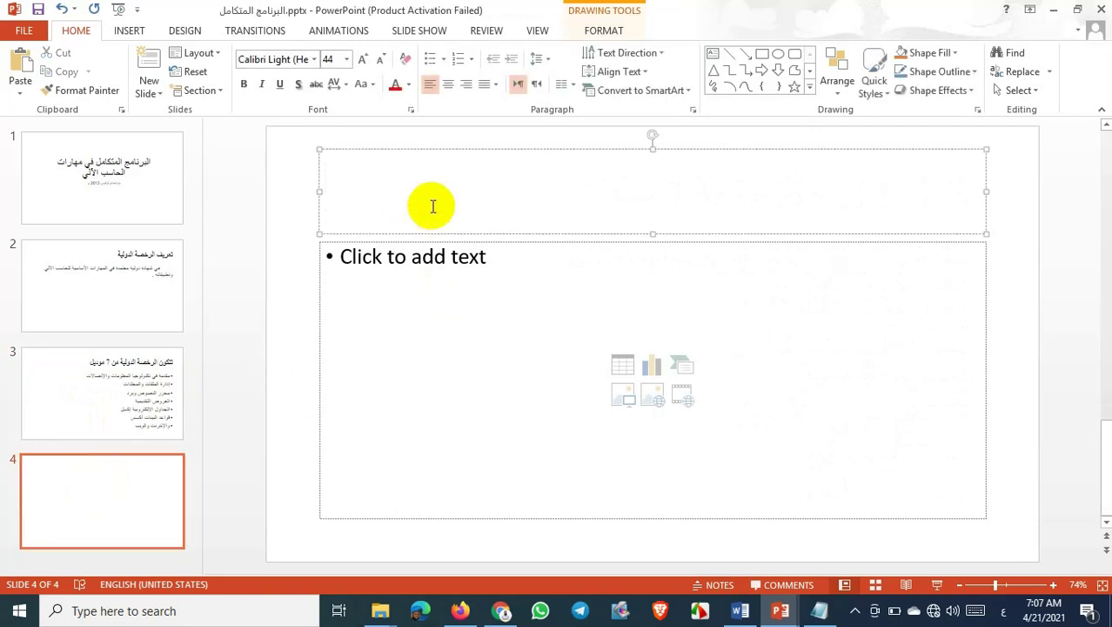
key("alt+shift")
type("جدول")
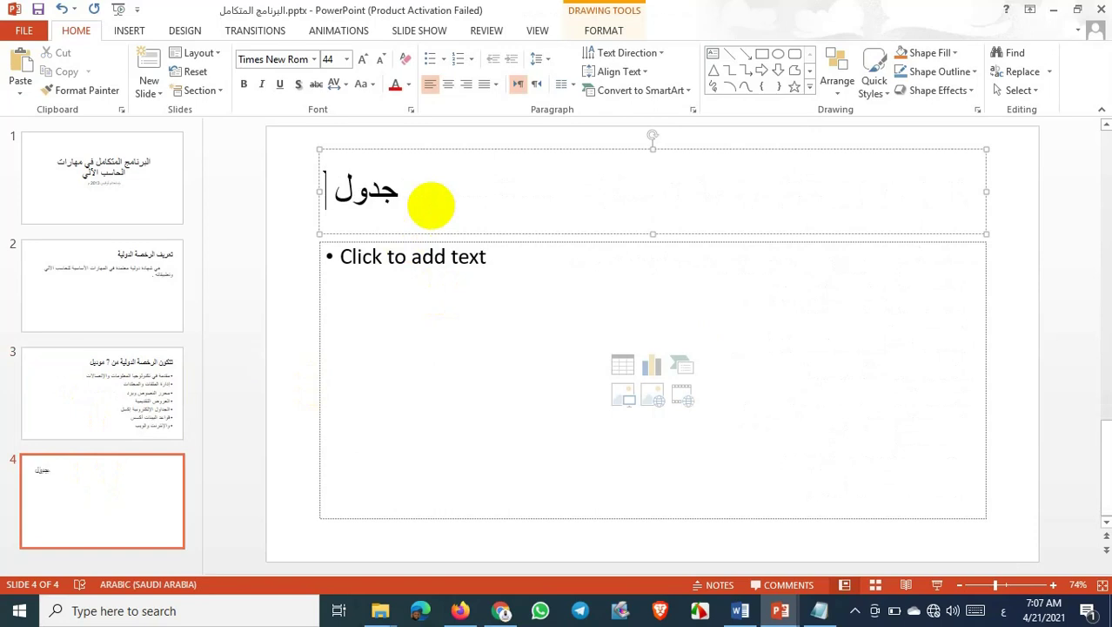
type(" البرنام")
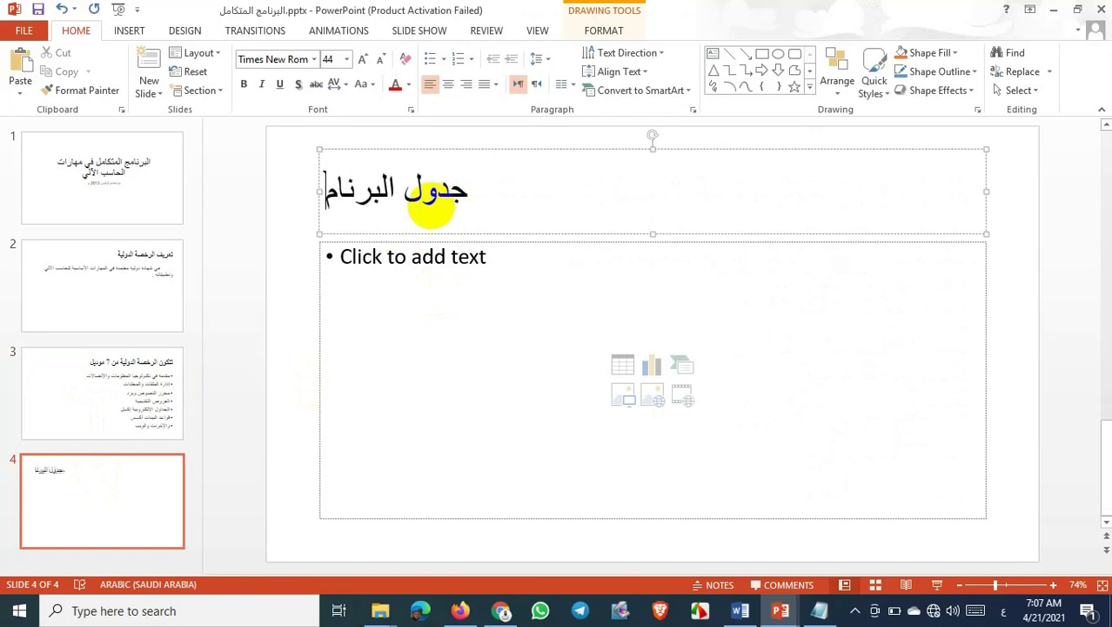
type("ج")
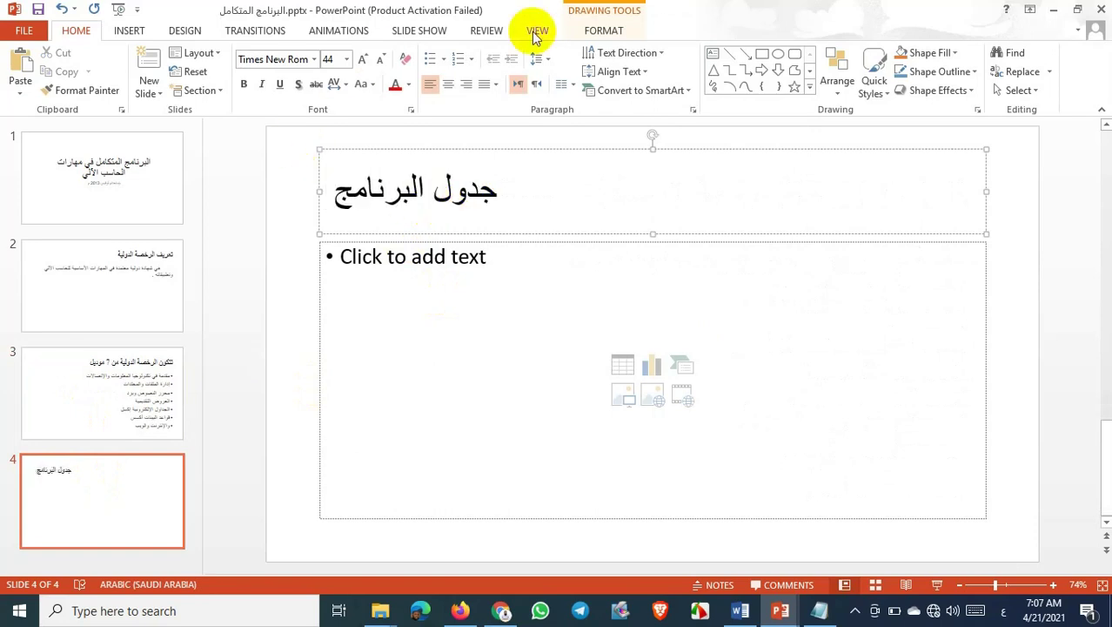
left_click(536, 83)
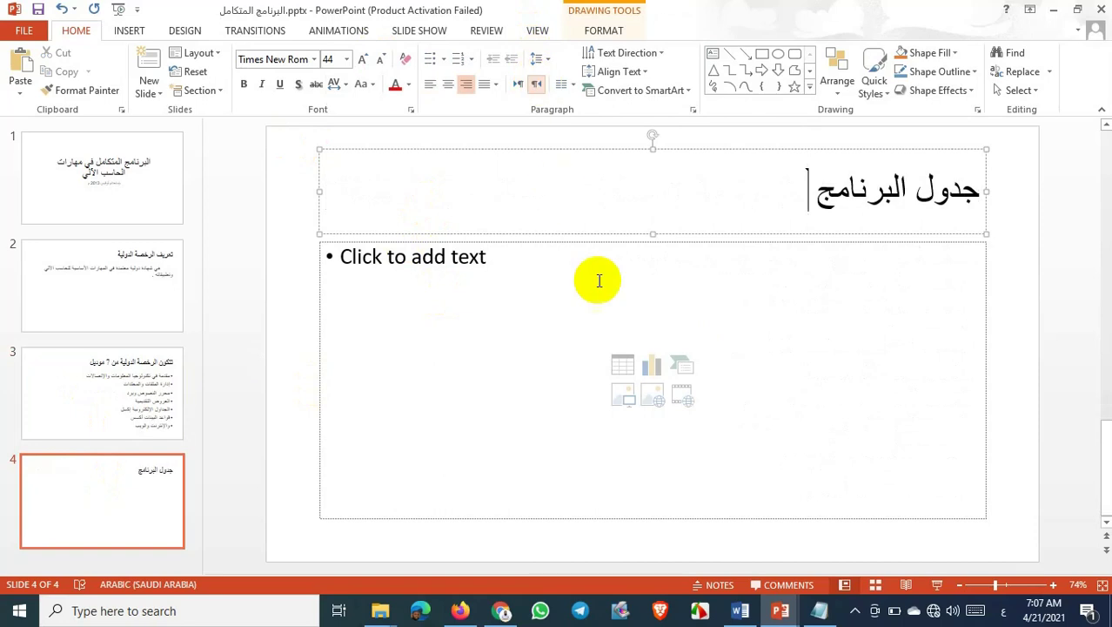
left_click(506, 320)
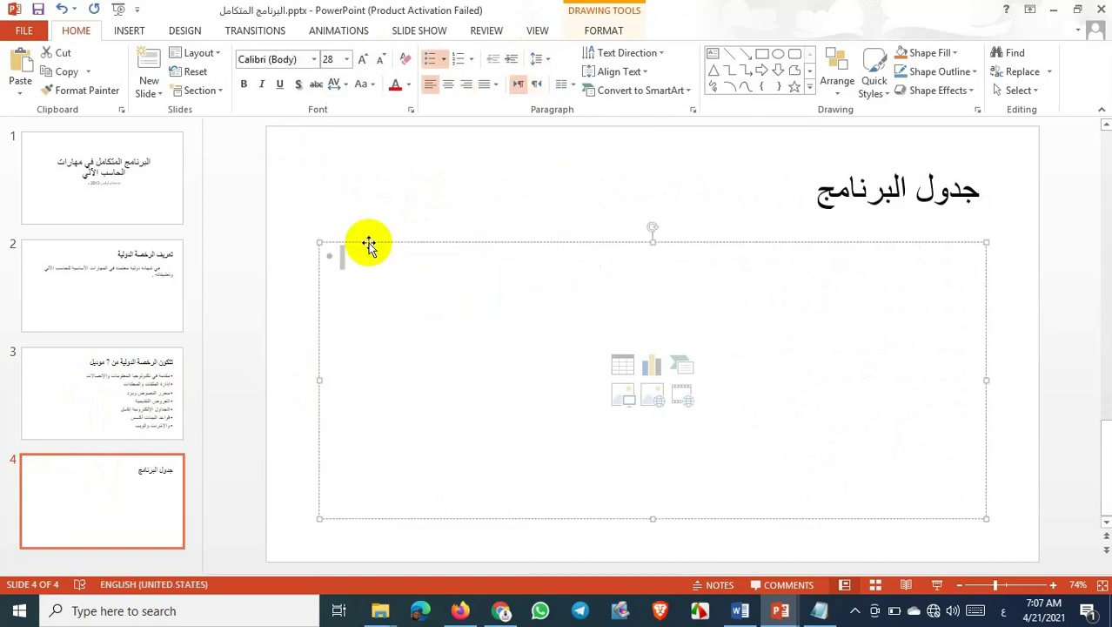
left_click(366, 270)
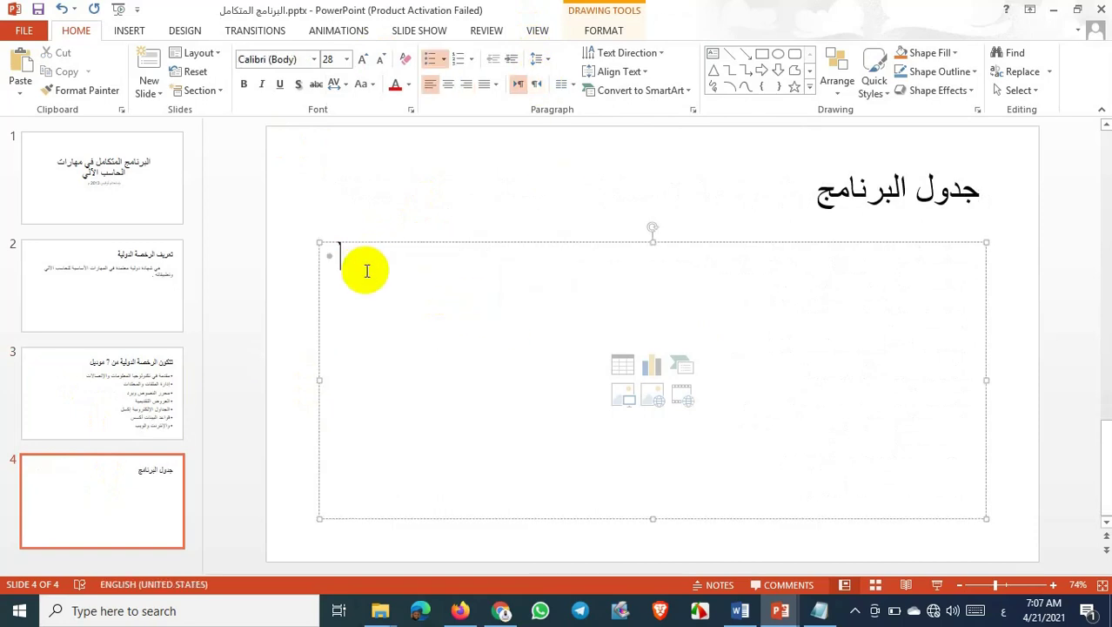
left_click(129, 30)
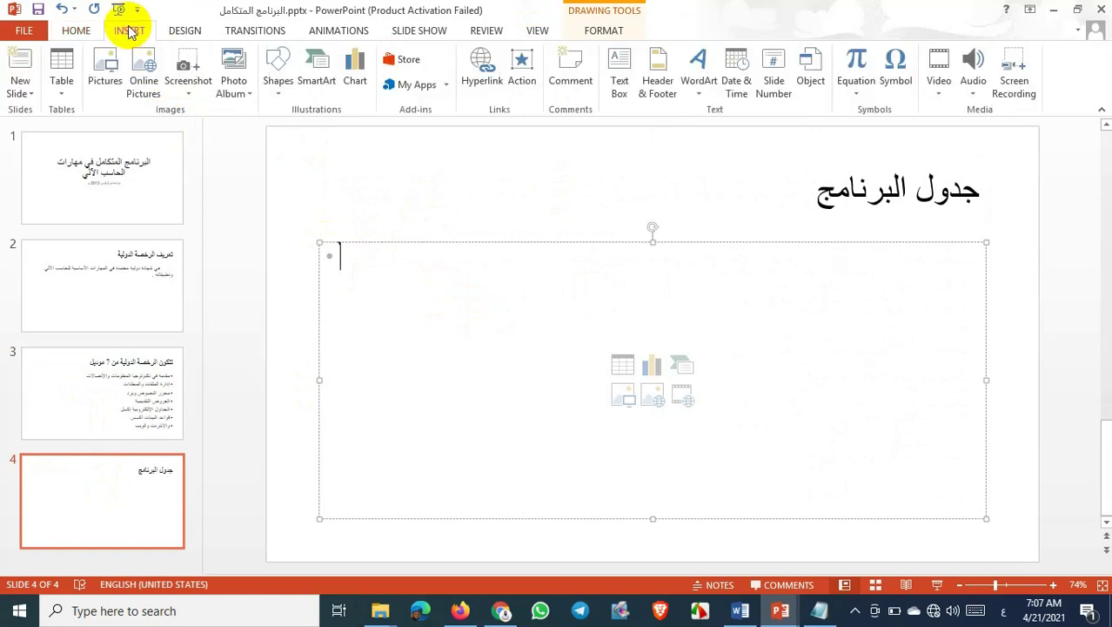
left_click(66, 91)
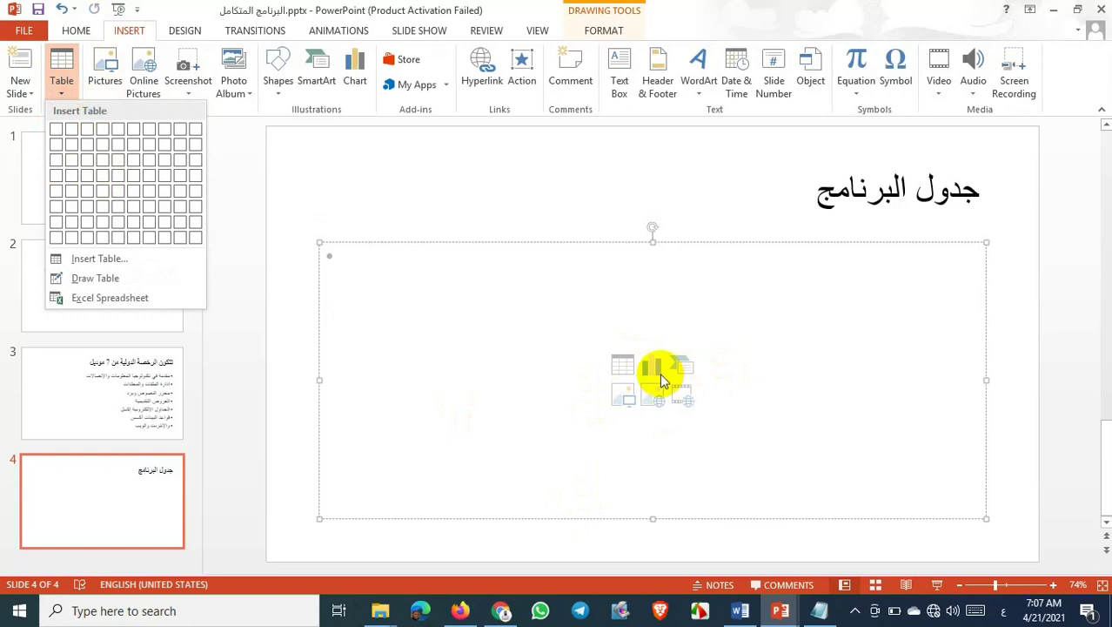
left_click(586, 385)
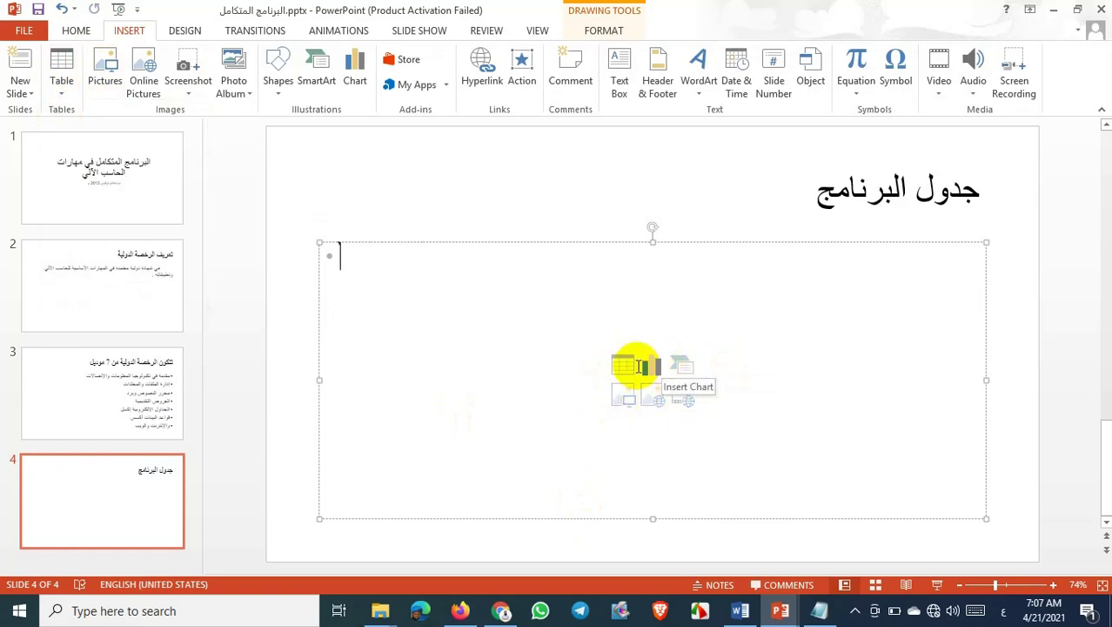
mouse_move(796, 616)
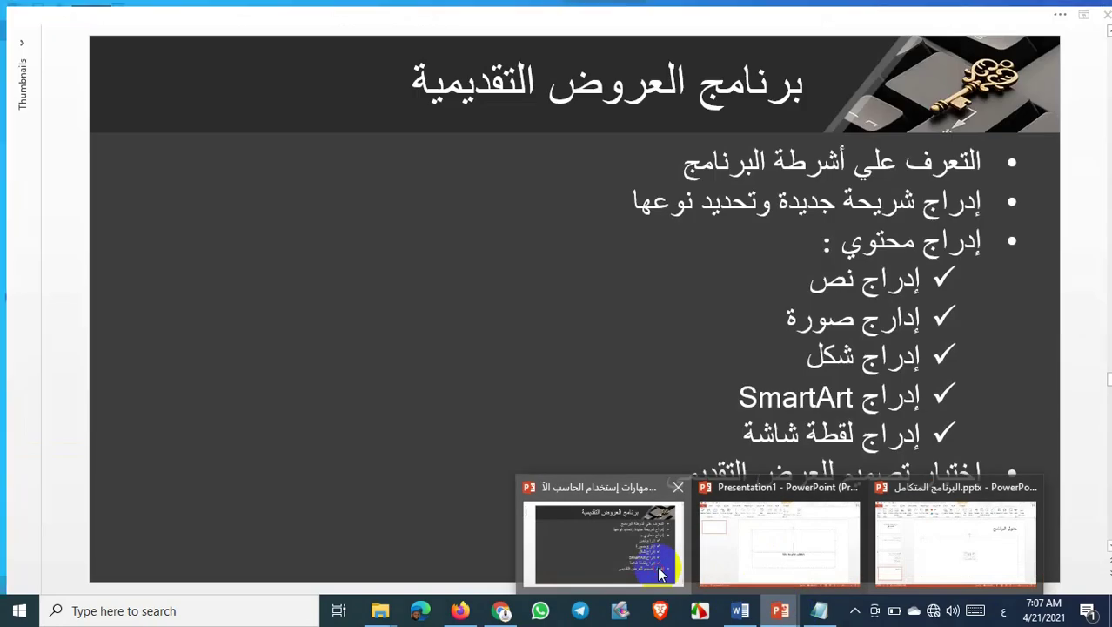
left_click(648, 558)
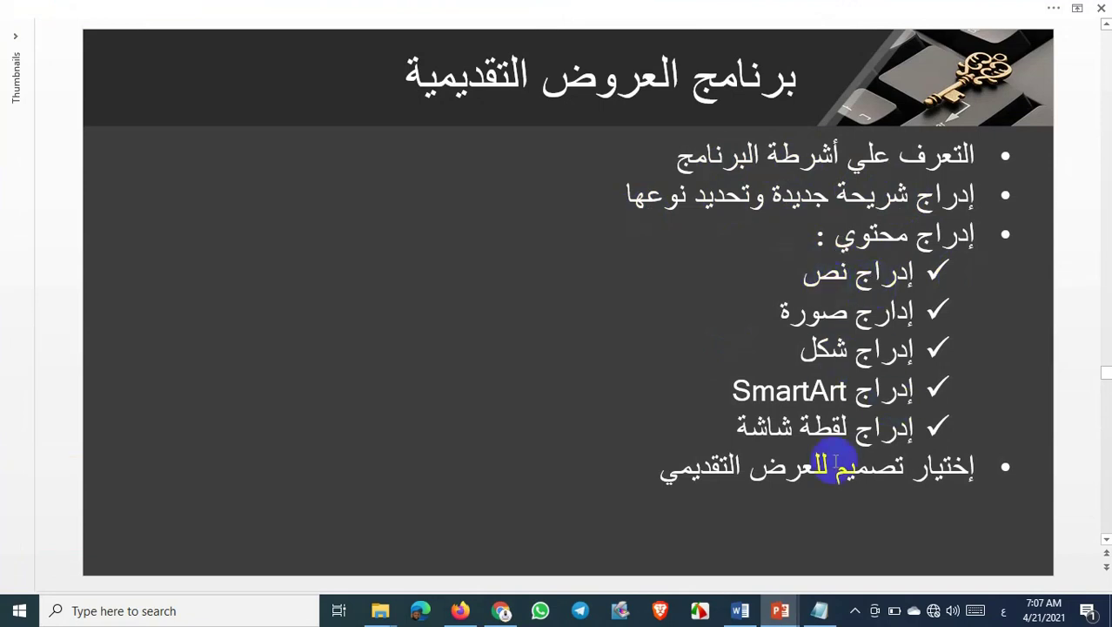
mouse_move(769, 599)
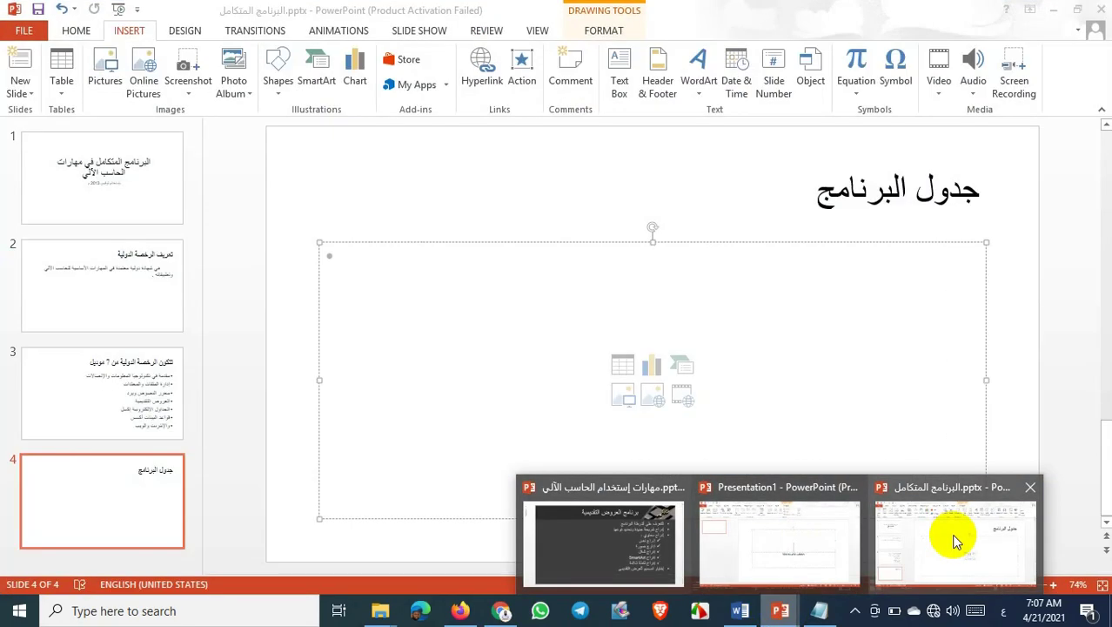
left_click(954, 539)
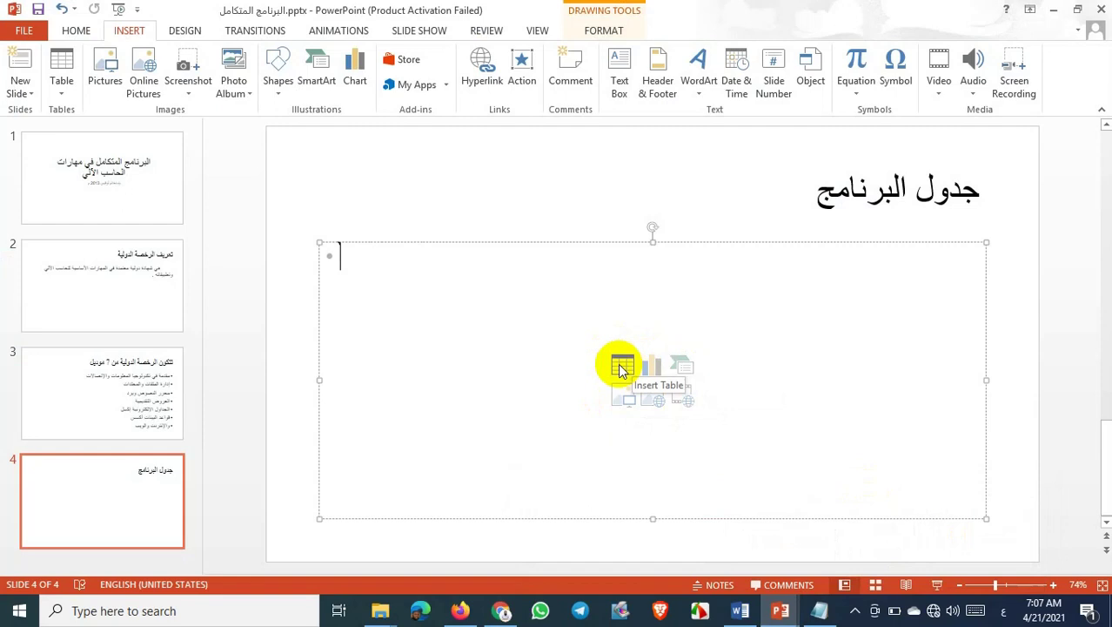
Insert a 3-column by 5-row table on slide 4 from the table grid
left_click(621, 368)
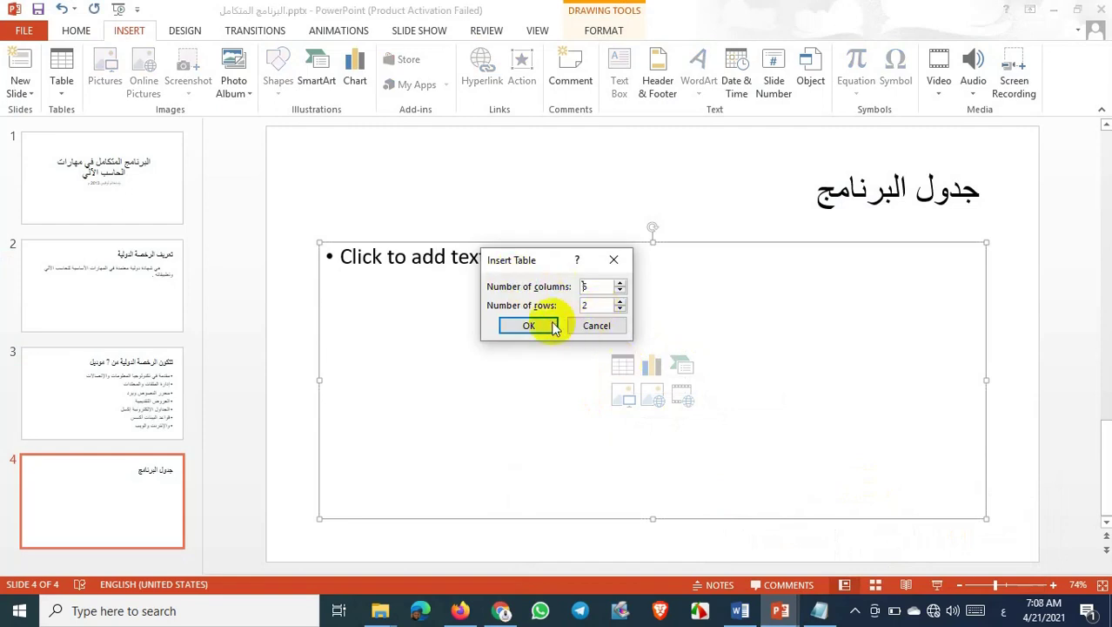
left_click(587, 324)
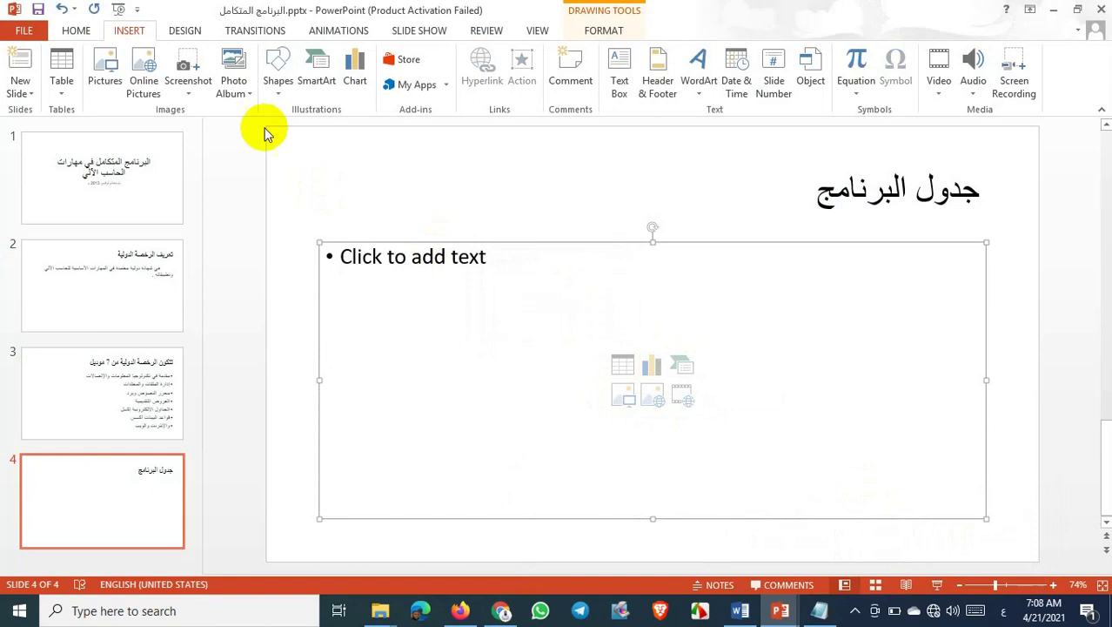
left_click(66, 91)
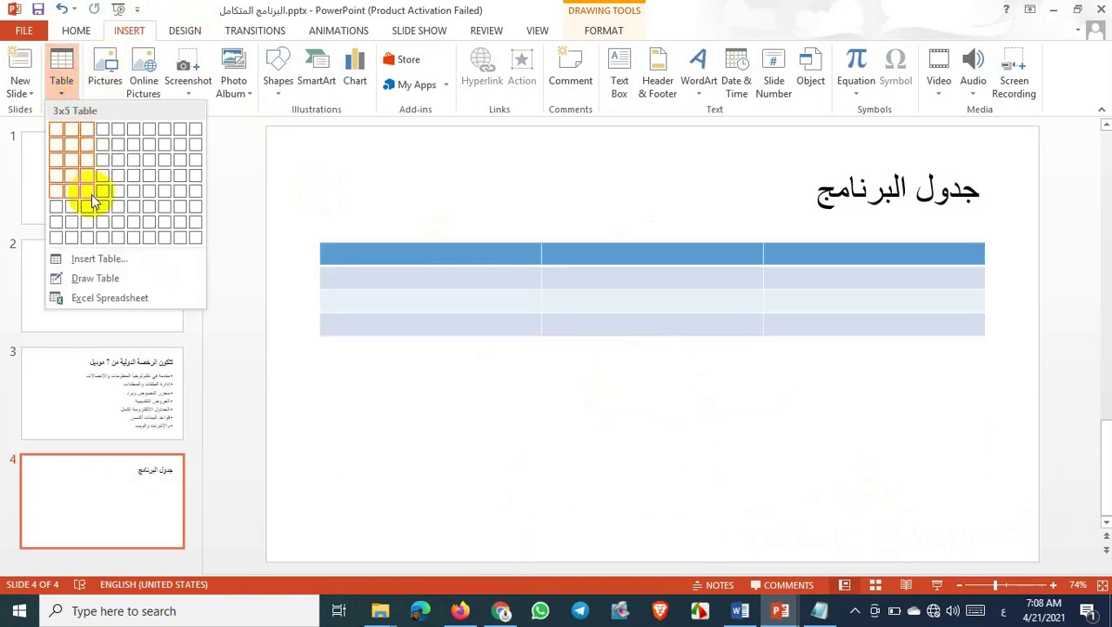
left_click(94, 202)
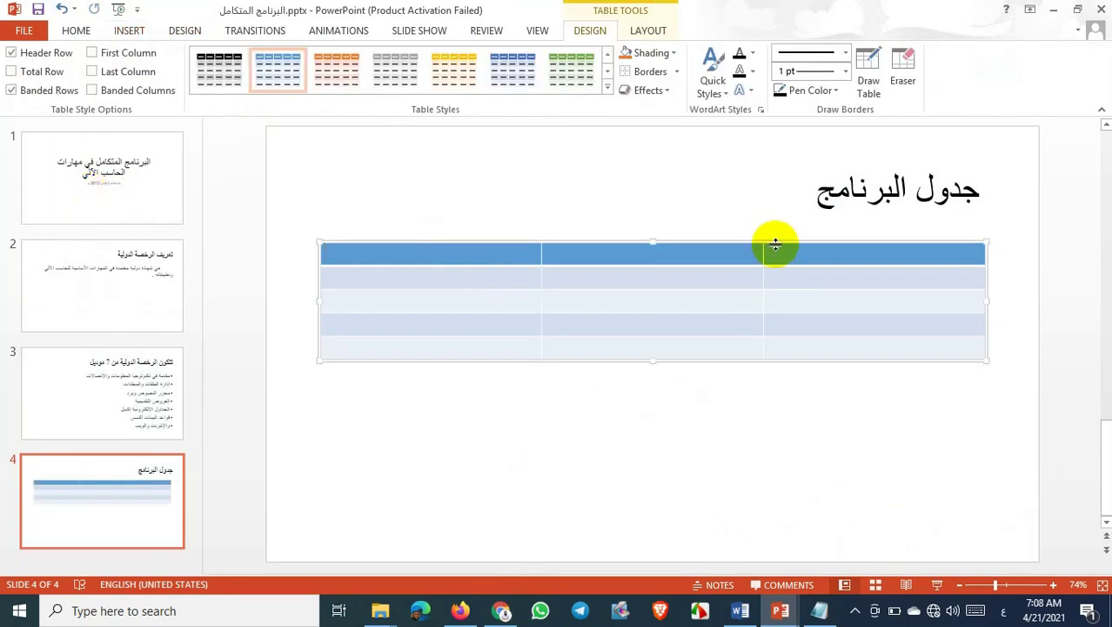
Reposition the table under the title and drag its handles to fill most of the slide
left_click_drag(772, 251, 777, 245)
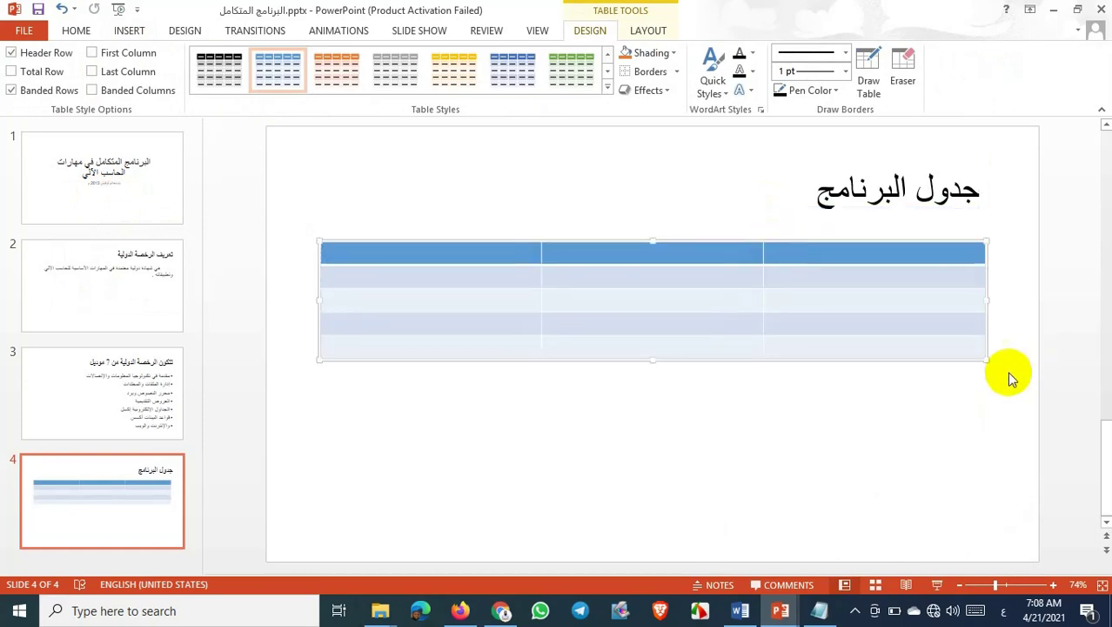
left_click_drag(984, 358, 995, 453)
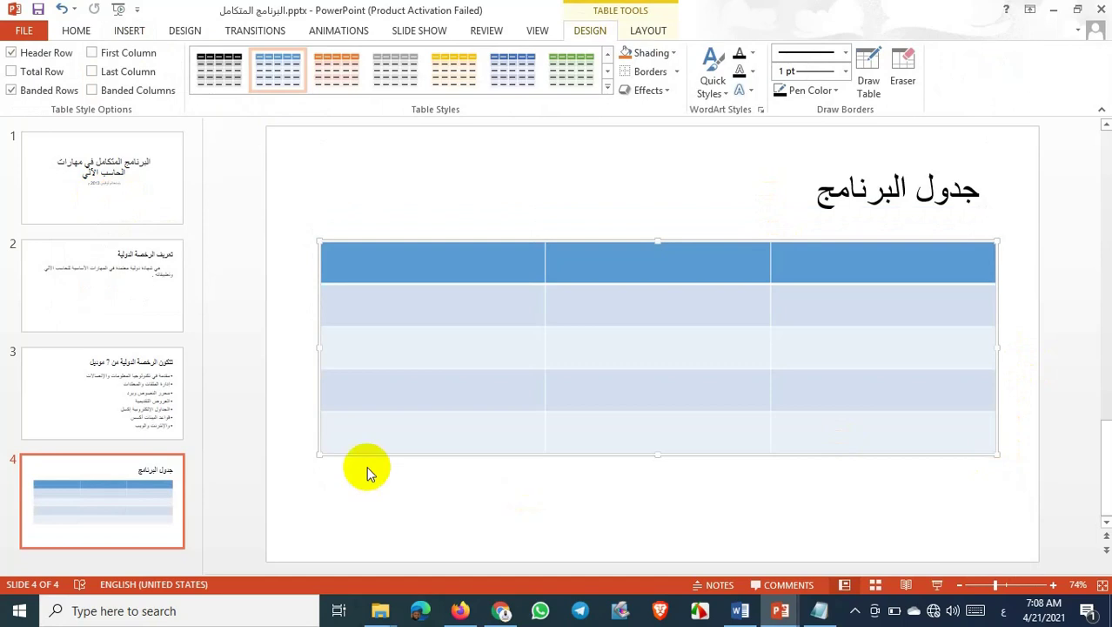
left_click_drag(319, 453, 312, 472)
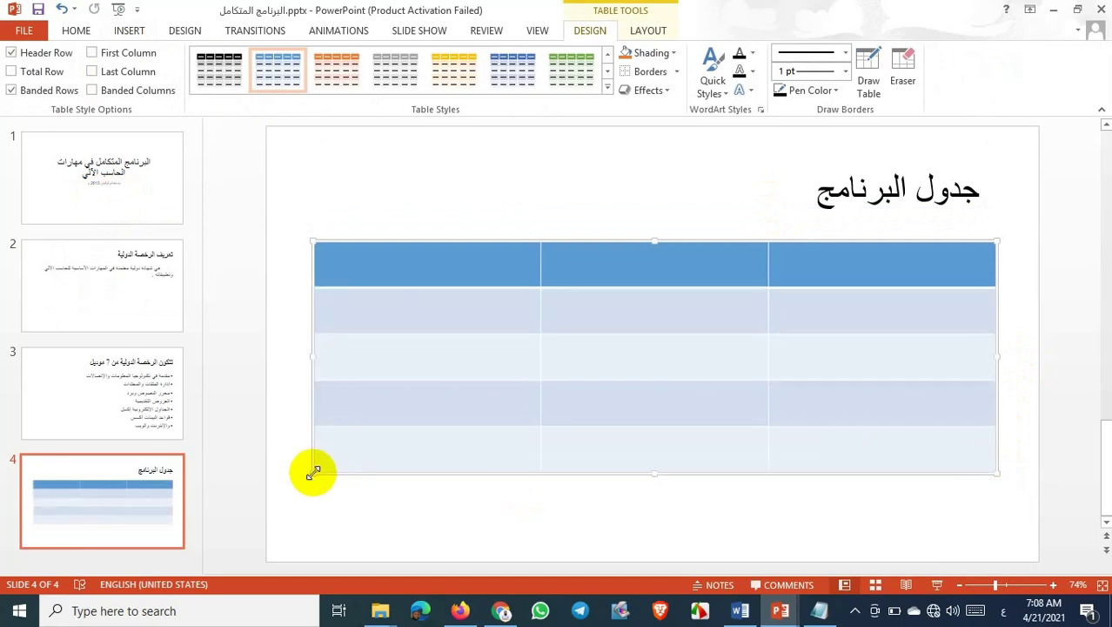
left_click(886, 268)
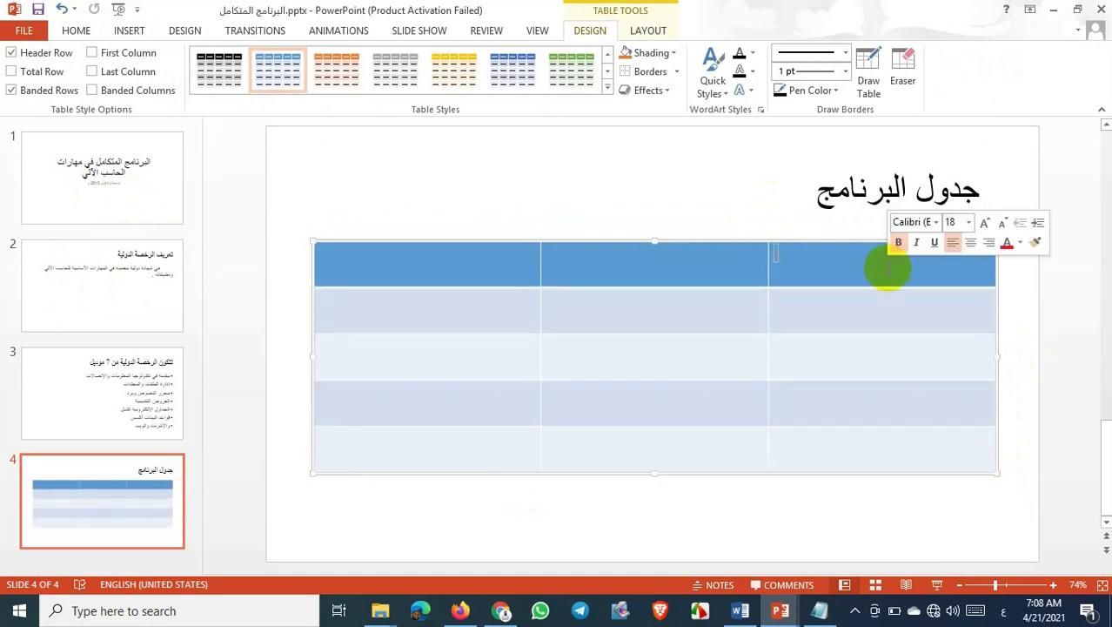
Fill the header row with إسم البرنامج, عدد الأيام and عدد الساعات from right to left
left_click(805, 259)
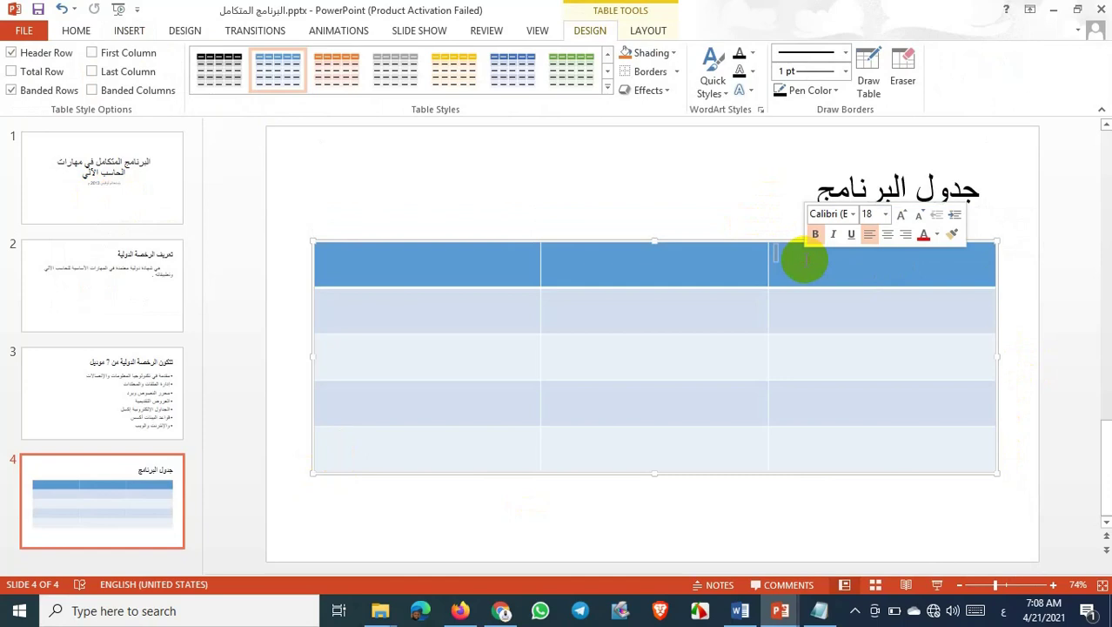
key("alt+shift")
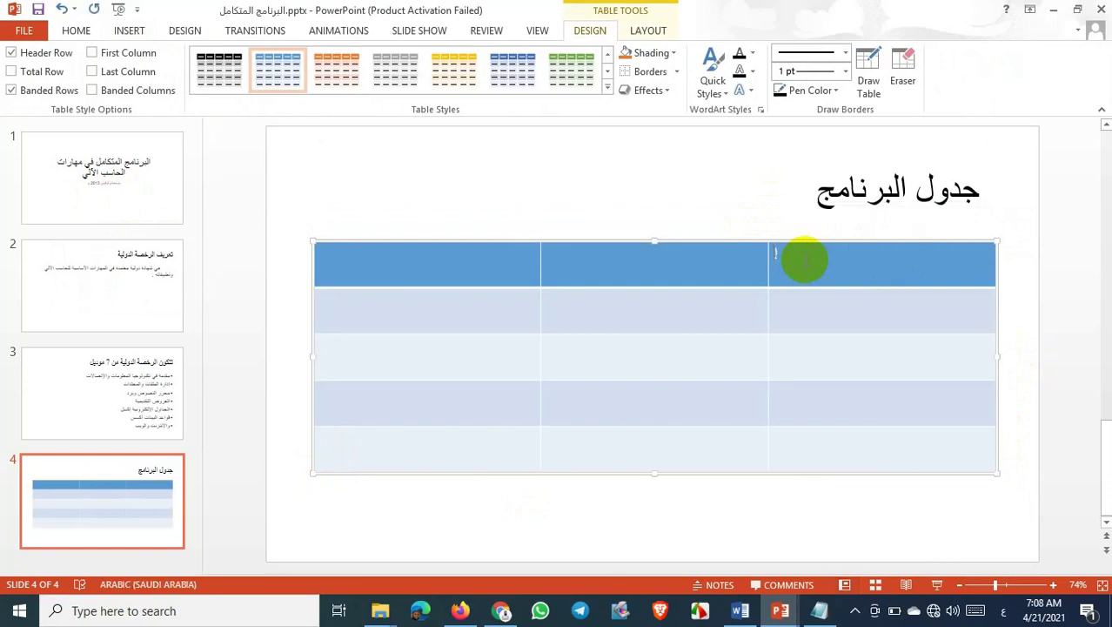
type("إسم ال")
type("برنامج")
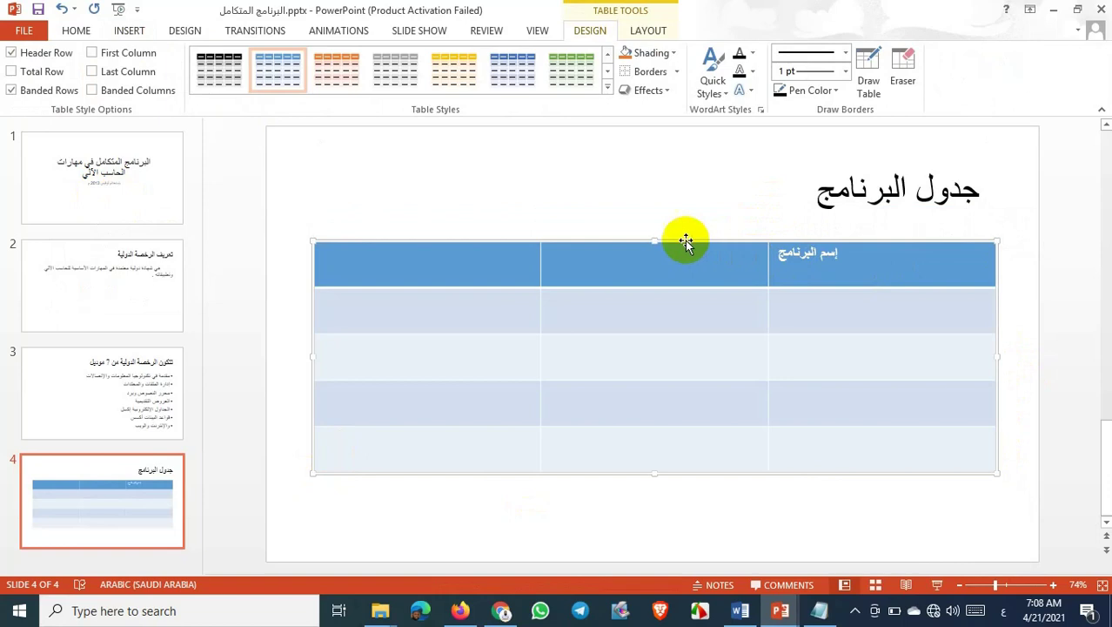
left_click(677, 251)
type("ع")
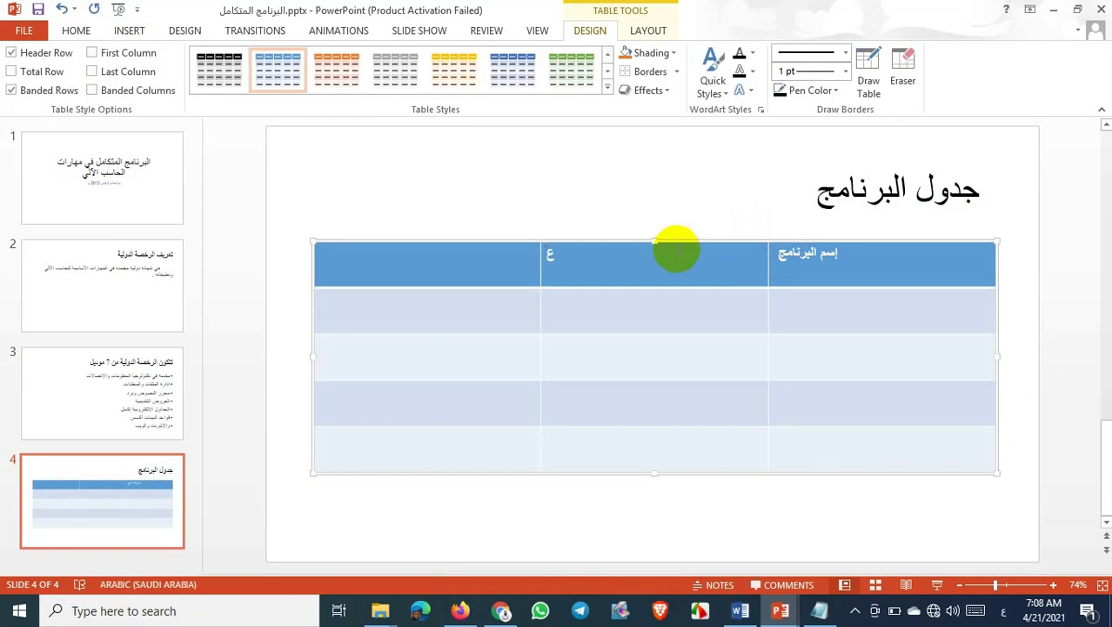
type("دد ال")
type("أيام")
left_click(484, 250)
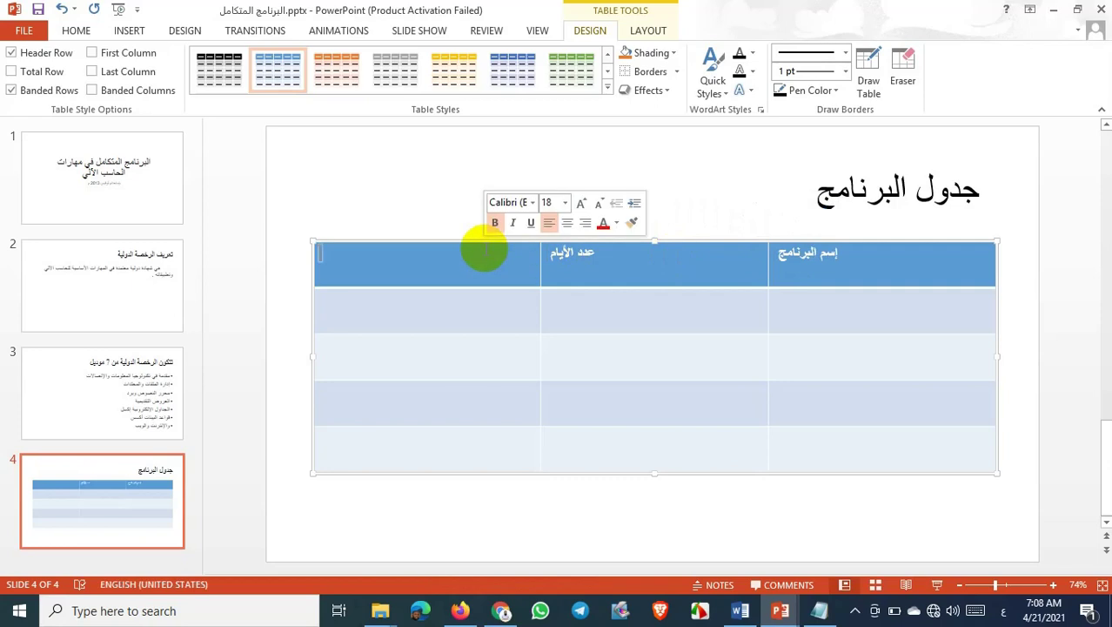
key("alt+shift")
type("عدد ال")
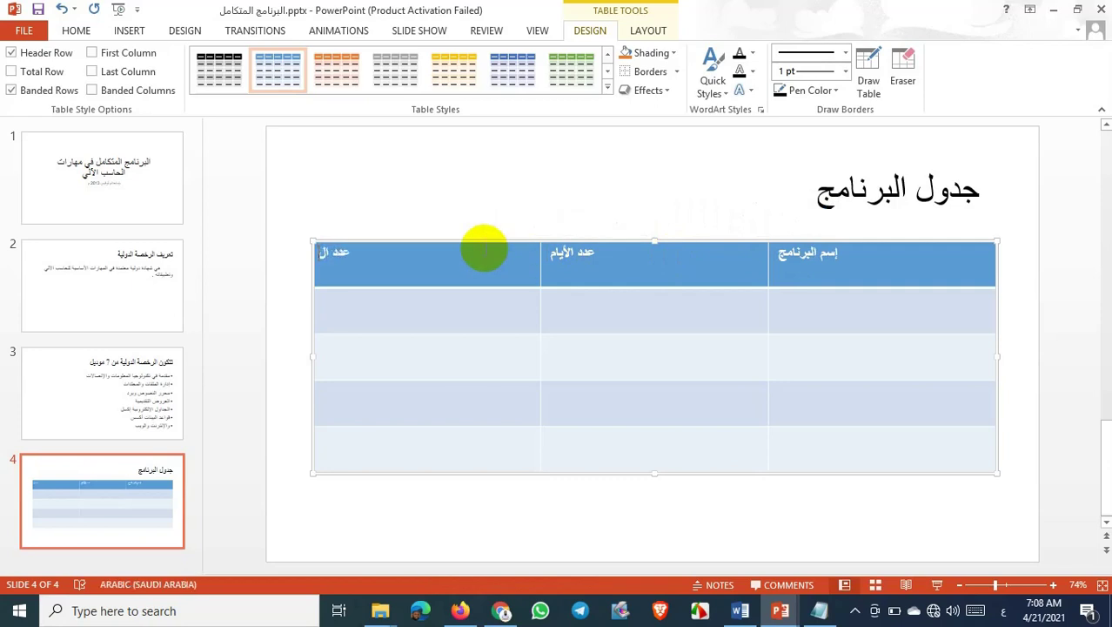
type("ساعا")
type("ت")
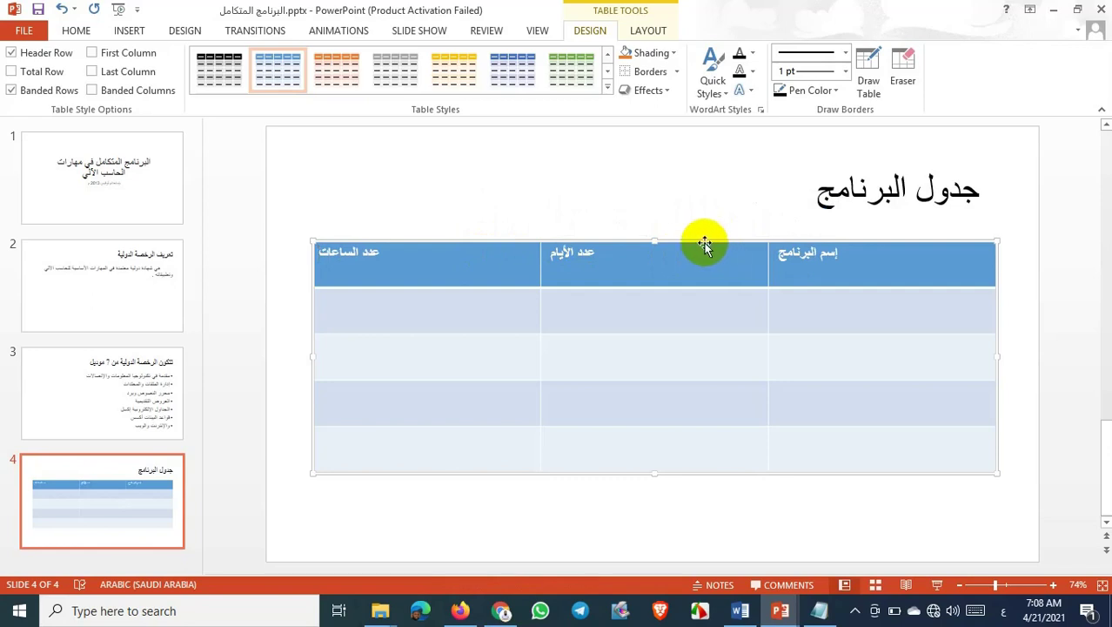
left_click(708, 244)
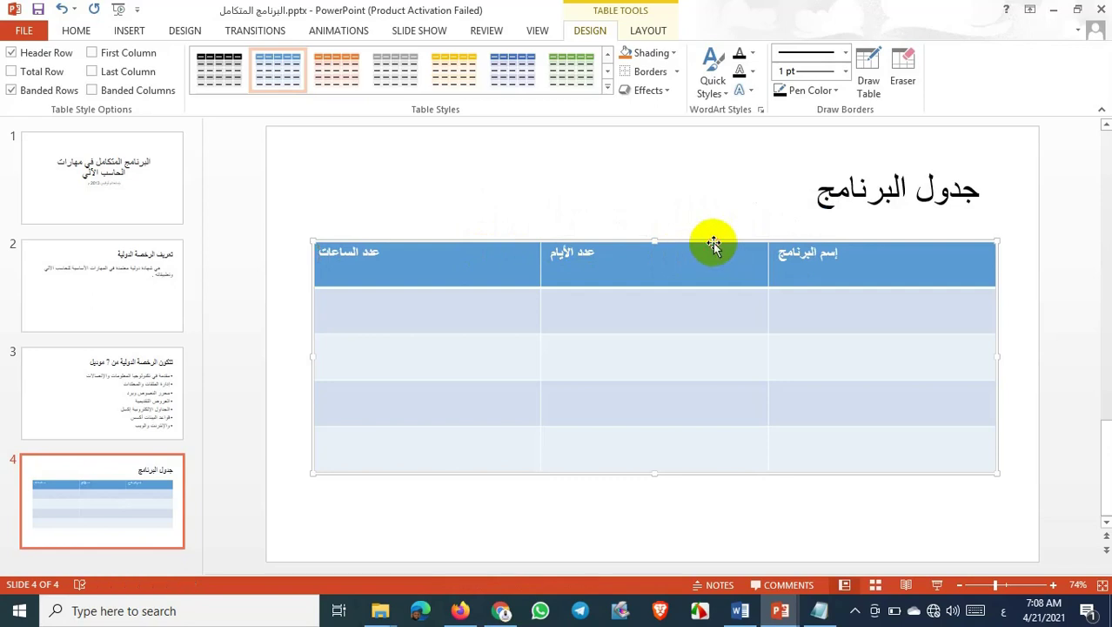
Make the table's header labels right-to-left and centred, and enlarge them to 28 pt
left_click(76, 30)
left_click(537, 85)
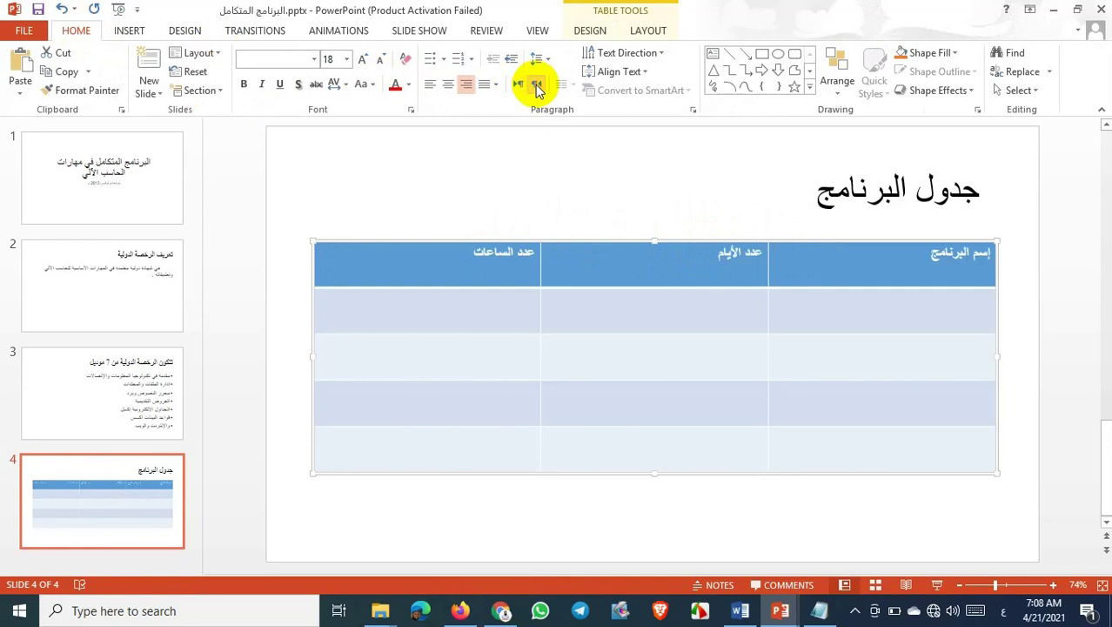
left_click(449, 86)
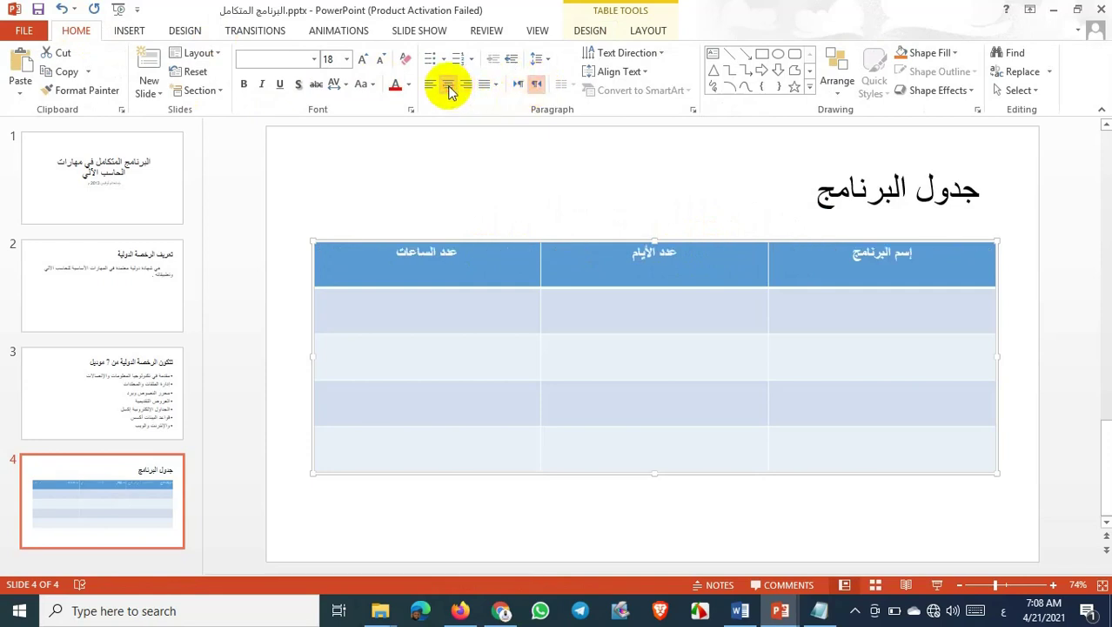
left_click(362, 61)
left_click(360, 63)
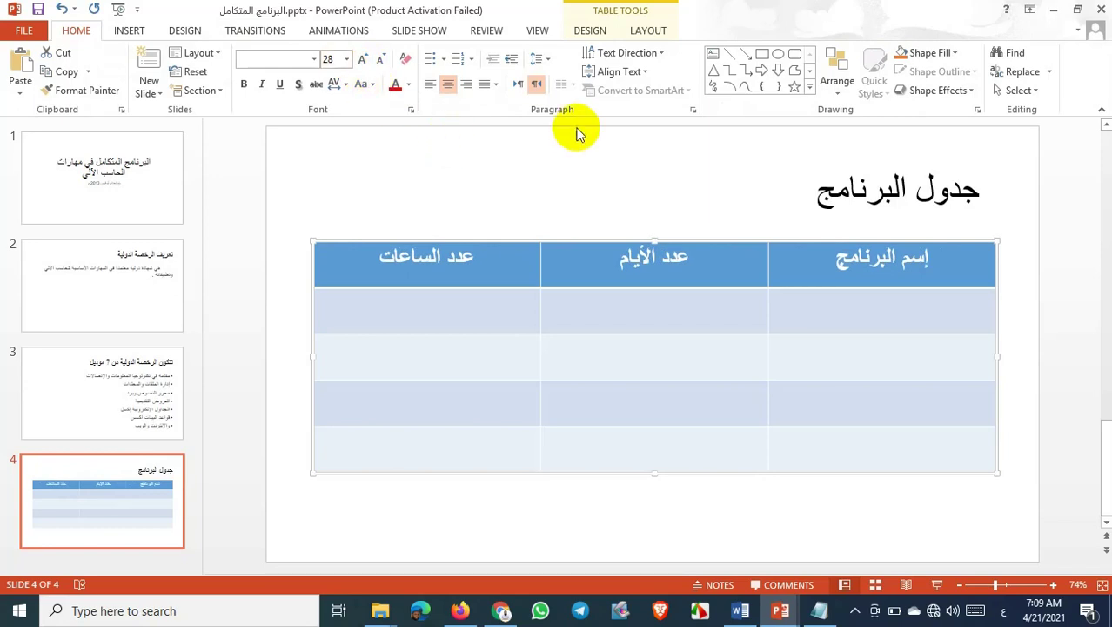
Keep the blue table style and apply All Borders so every cell shows grid lines
left_click(592, 32)
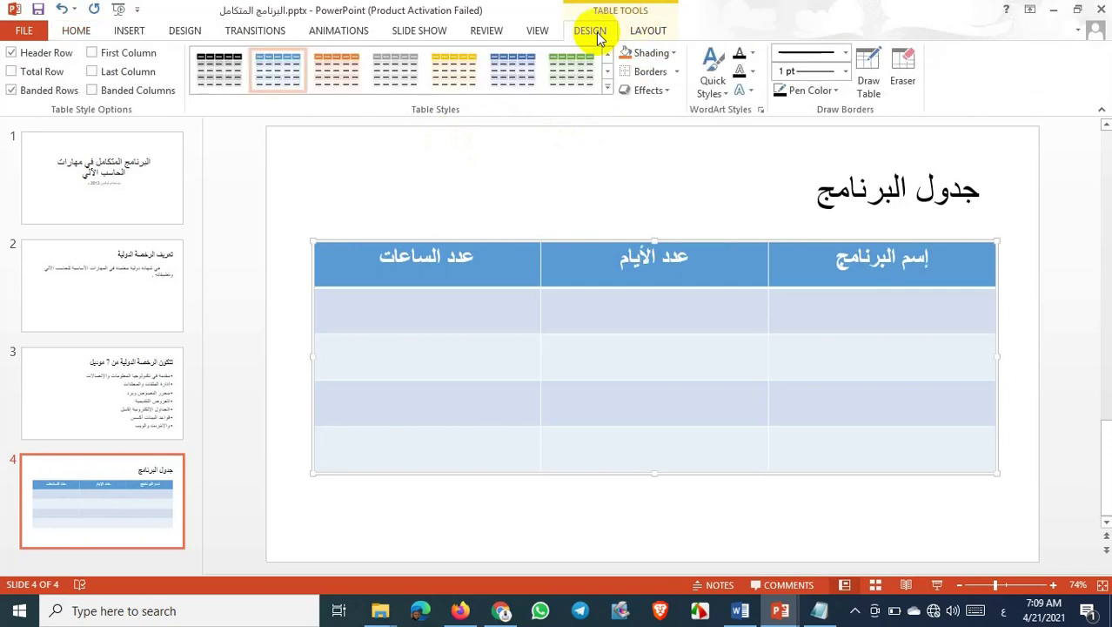
left_click(607, 90)
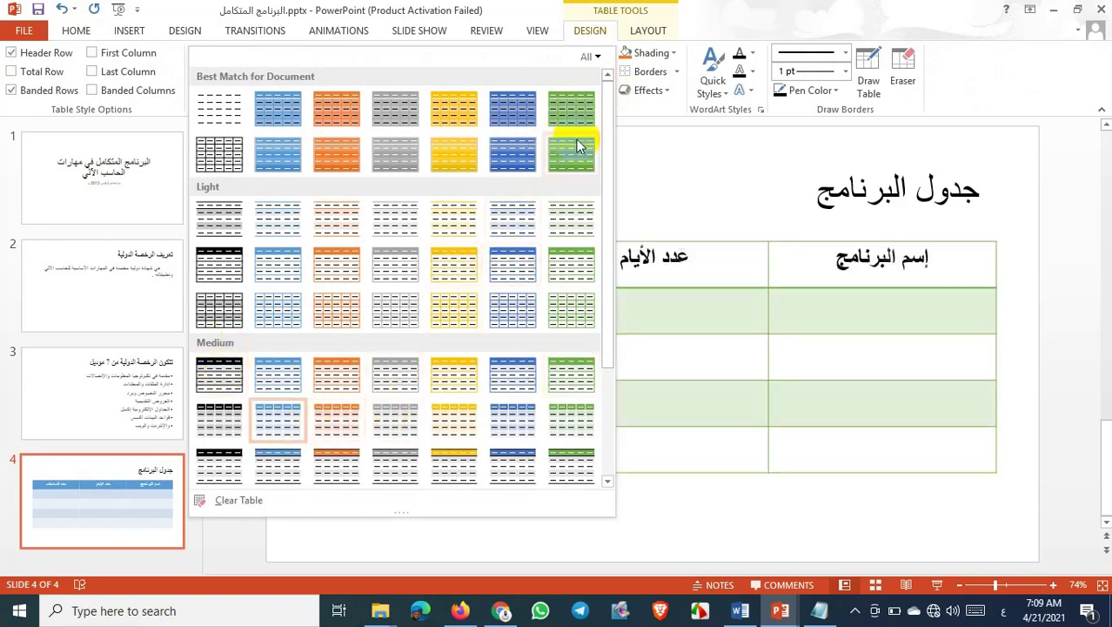
left_click(592, 32)
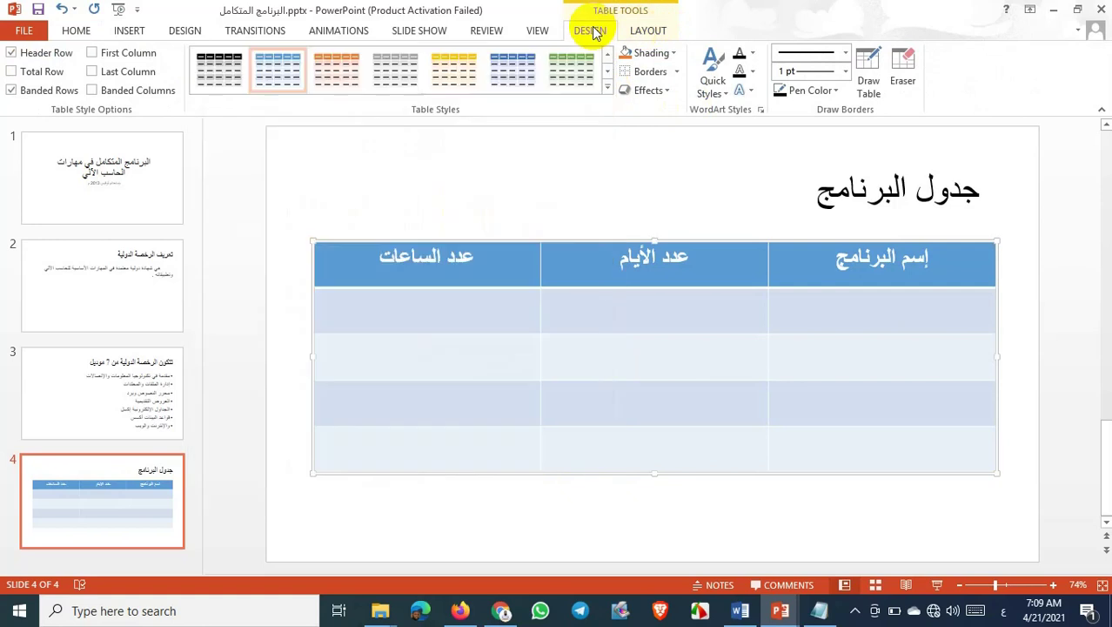
left_click(680, 73)
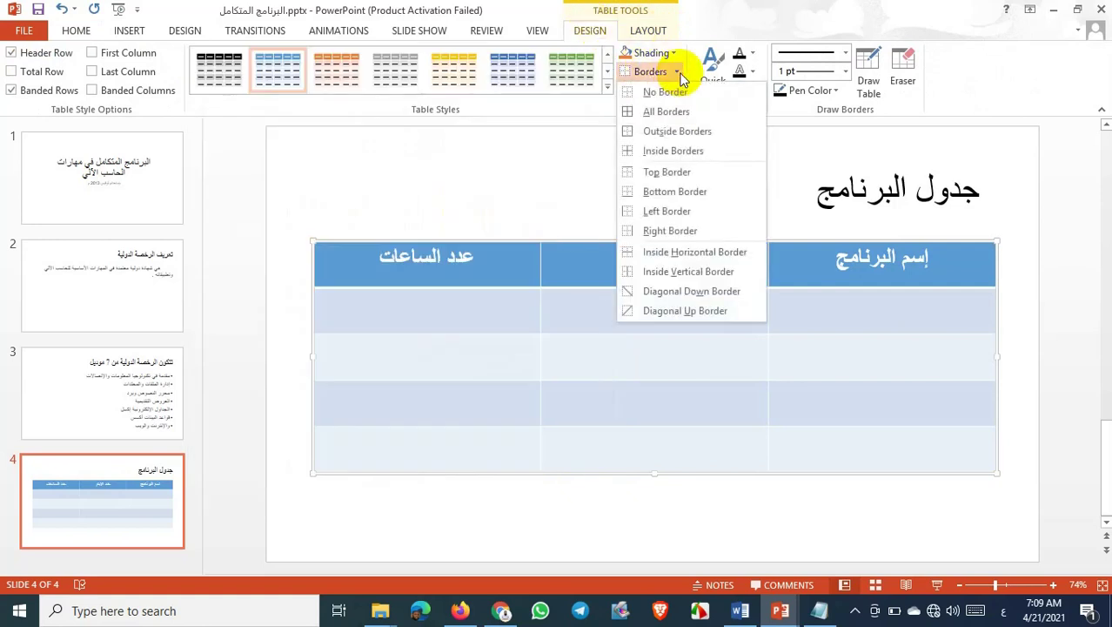
left_click(635, 111)
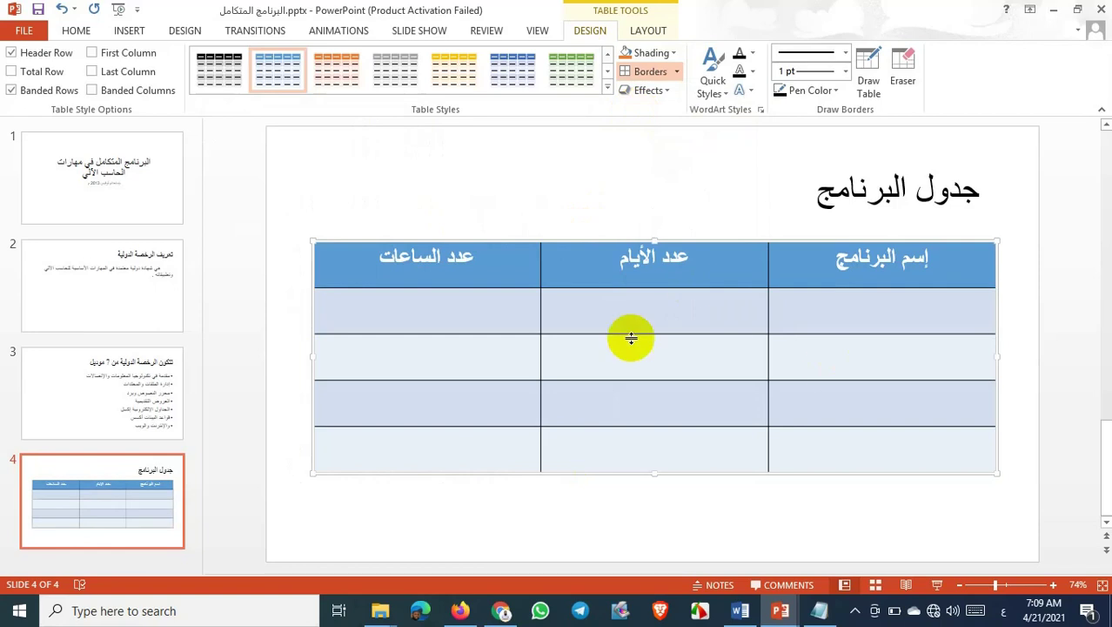
left_click(676, 71)
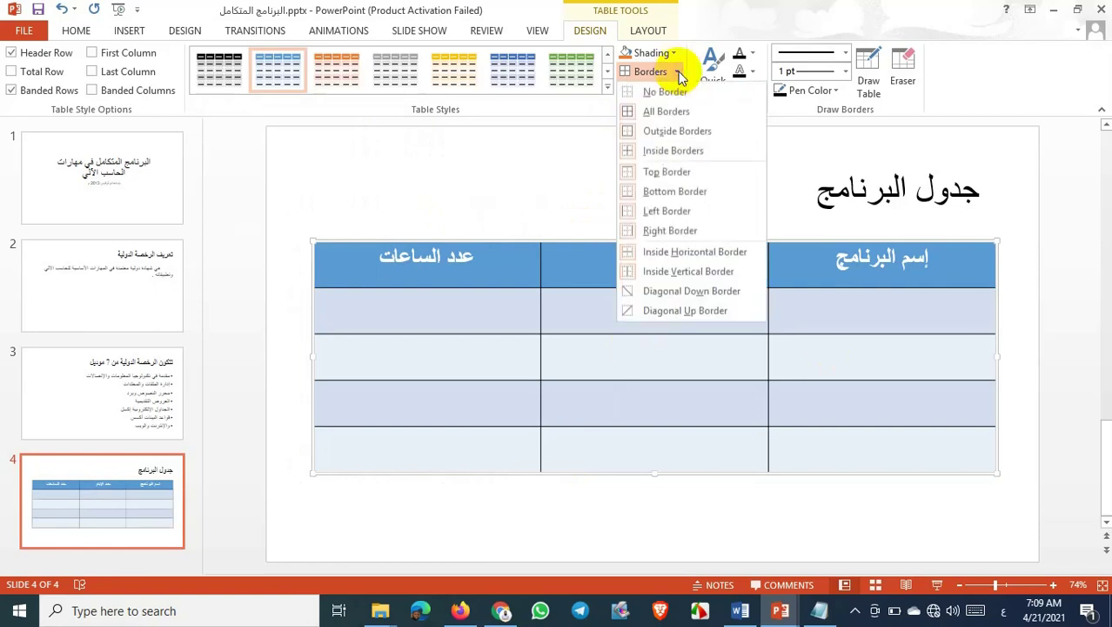
left_click(560, 143)
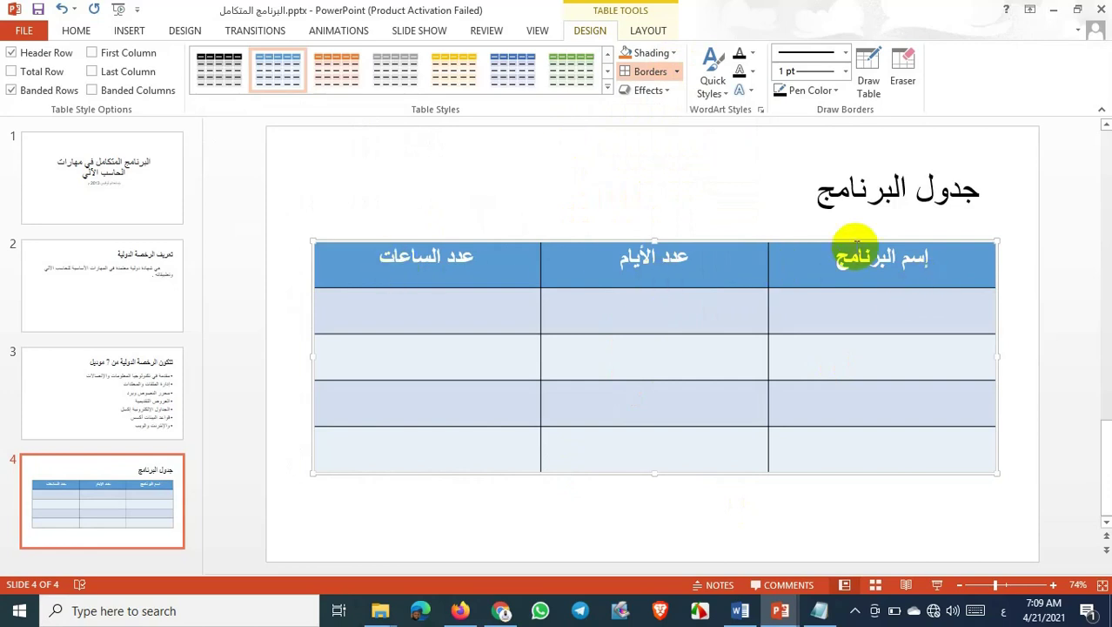
Toggle Header Row, Total Row, Banded Rows, First Column and Last Column on and off, keeping the original styling
left_click(31, 54)
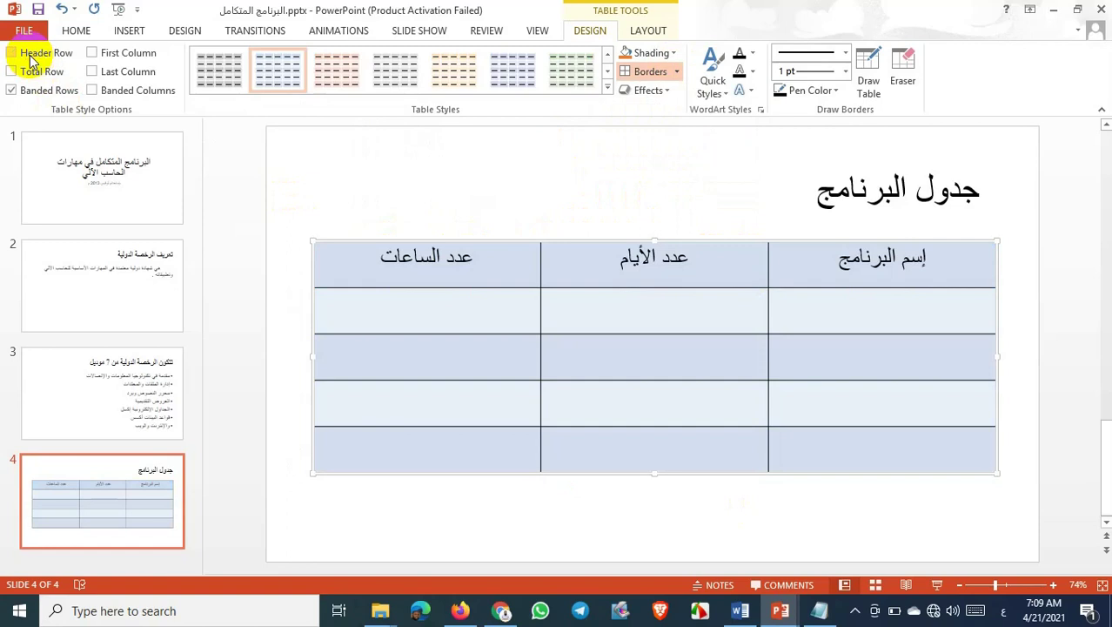
left_click(31, 56)
left_click(31, 75)
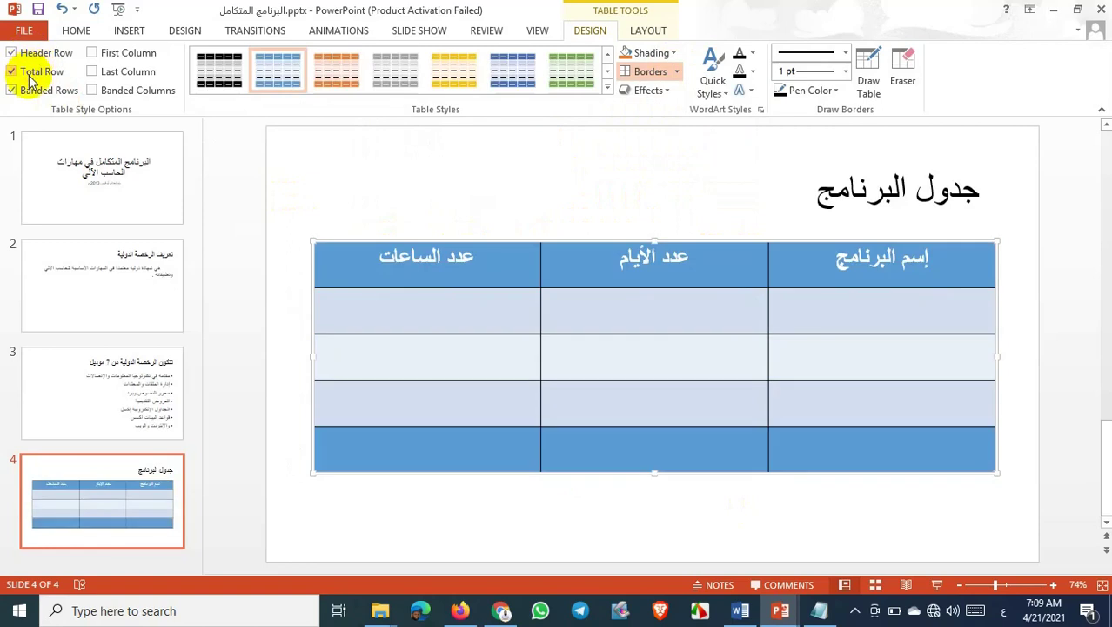
left_click(30, 75)
left_click(28, 91)
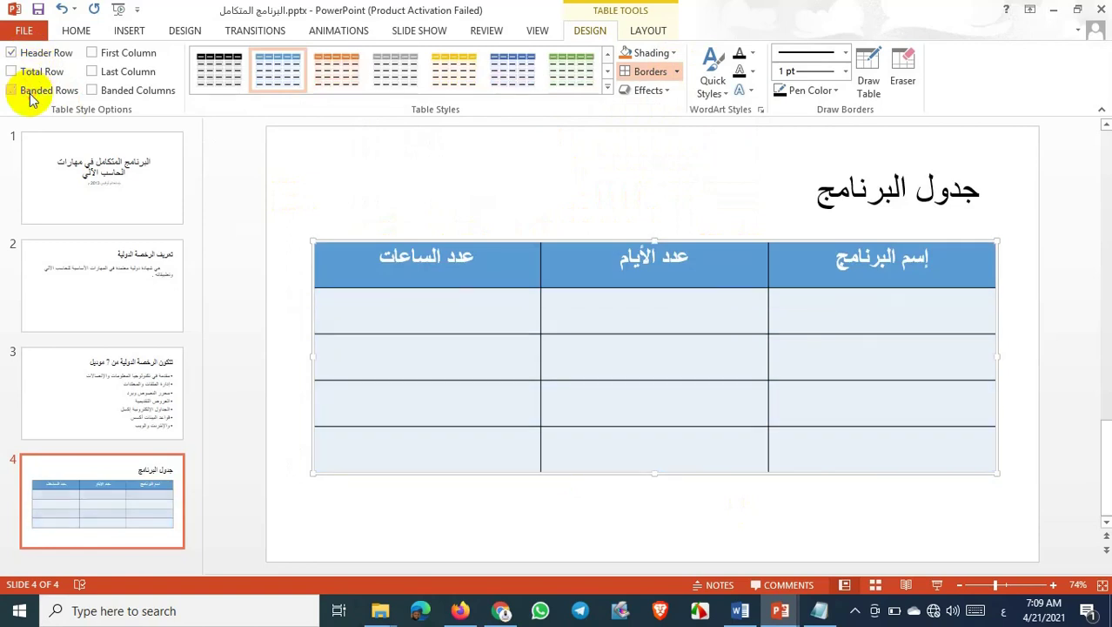
left_click(30, 96)
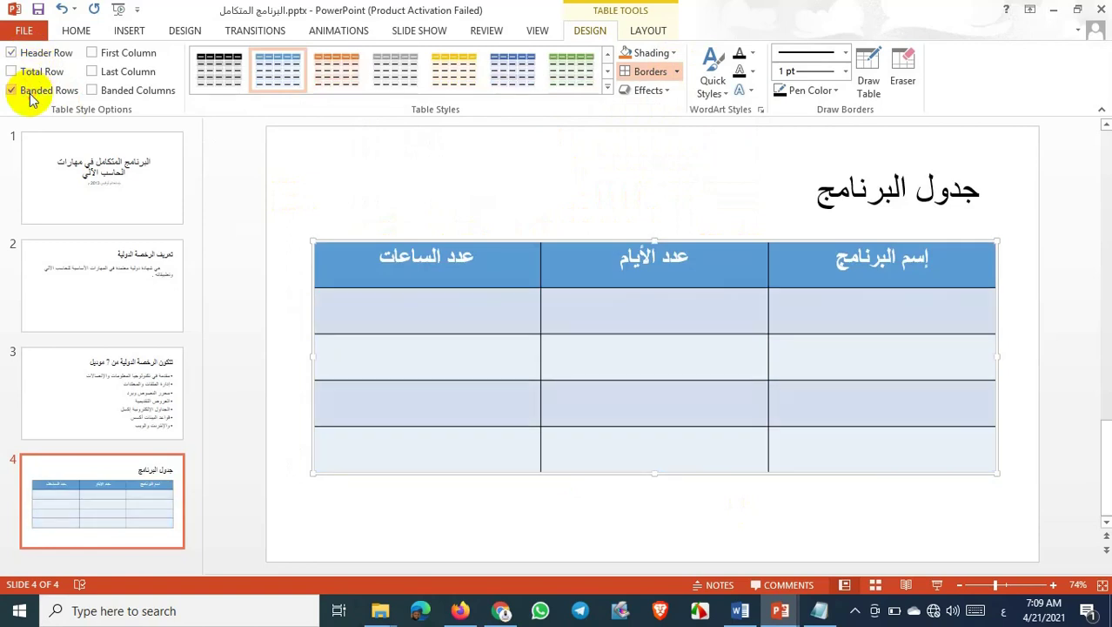
left_click(106, 57)
left_click(106, 57)
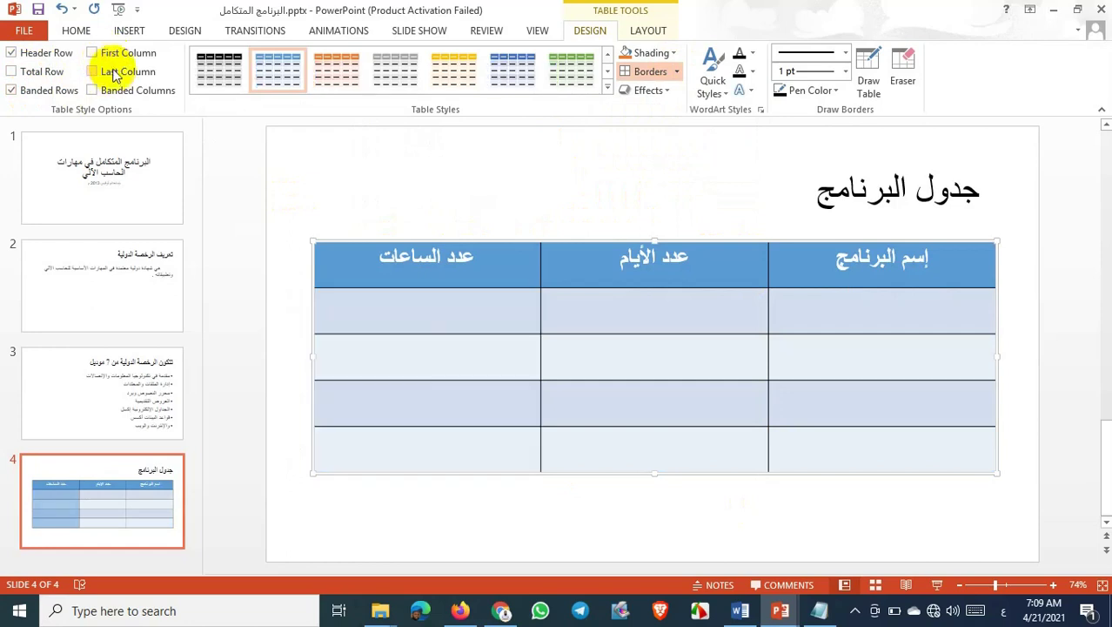
left_click(113, 75)
left_click(114, 75)
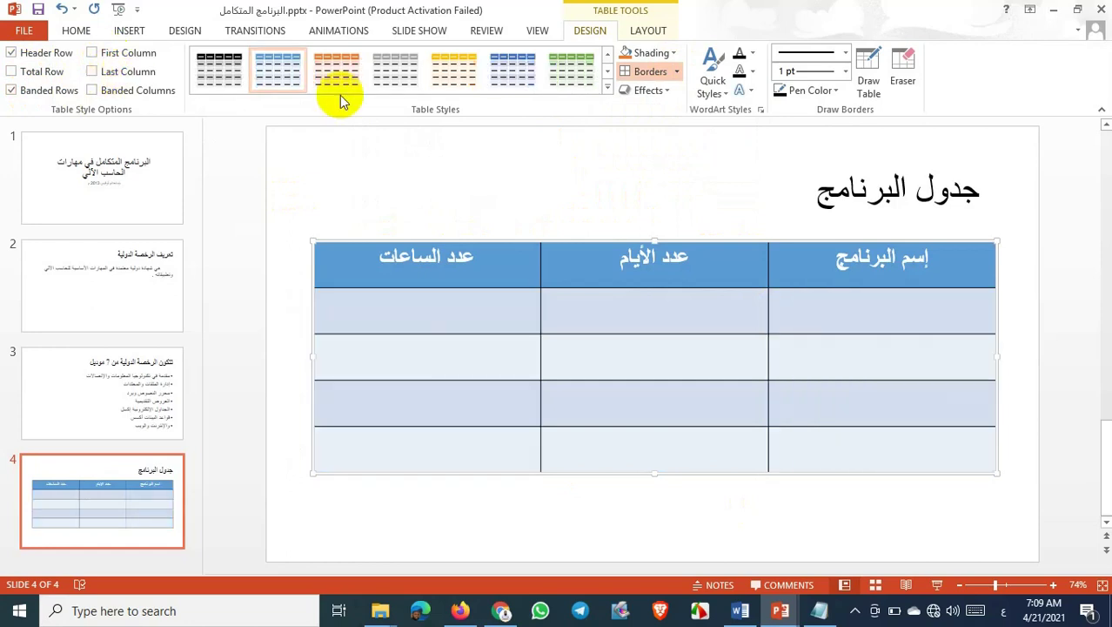
left_click(644, 33)
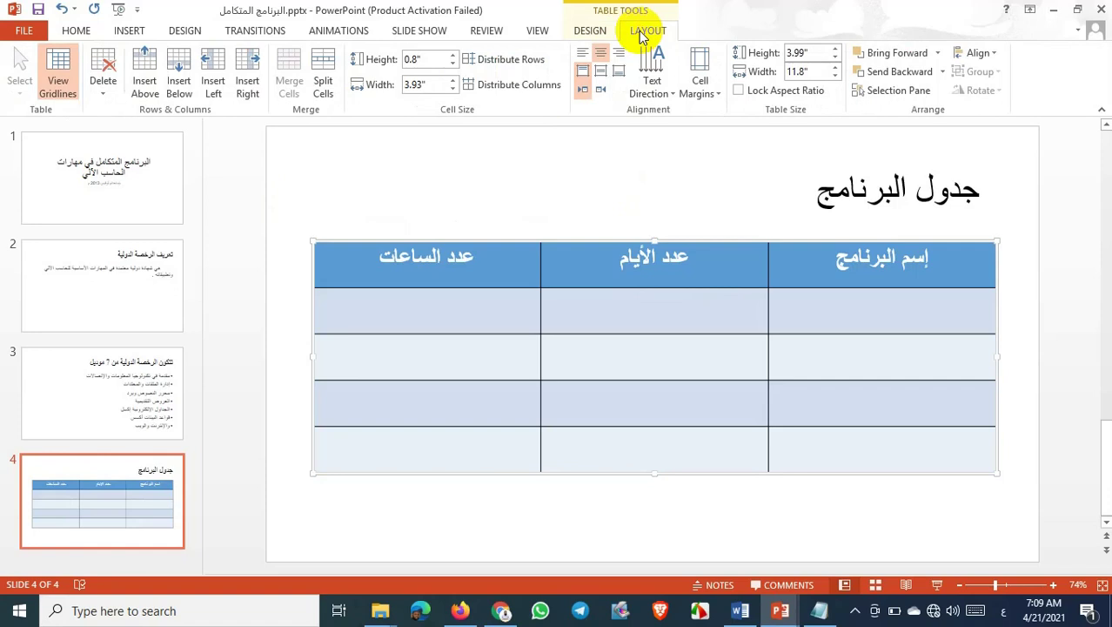
Experiment with inserting rows and left columns in the table, undoing the unwanted insertions
left_click(360, 261)
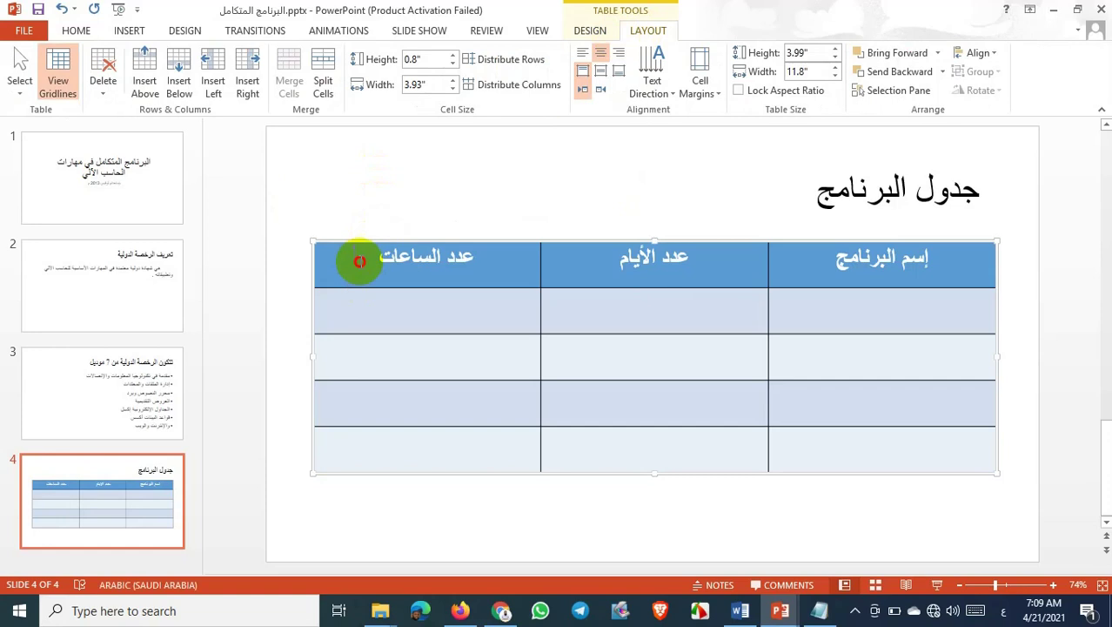
left_click(157, 96)
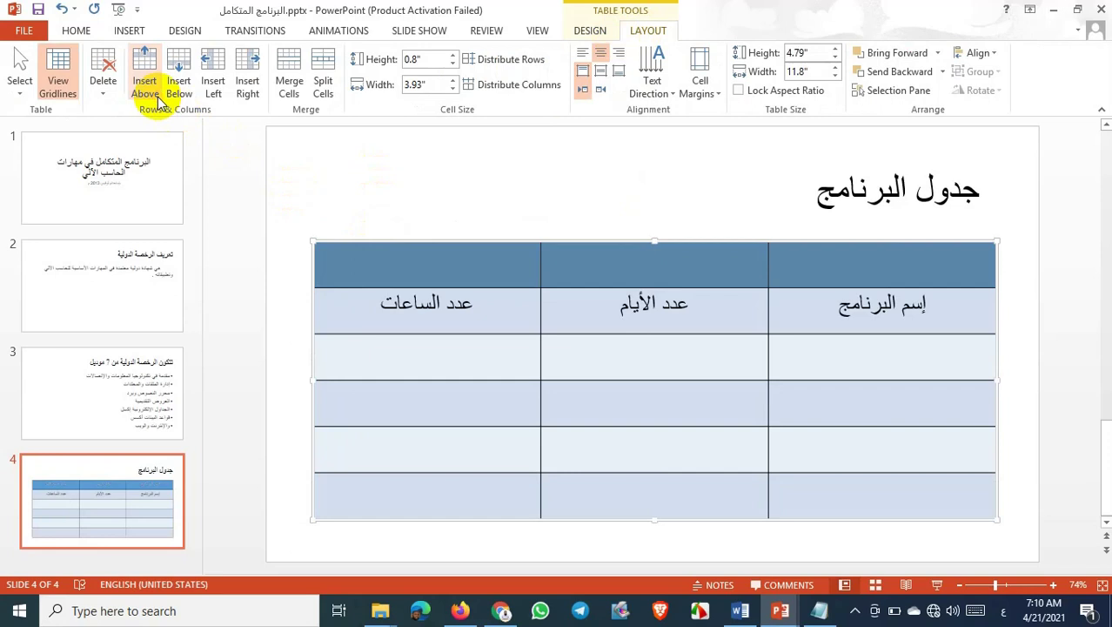
left_click(62, 10)
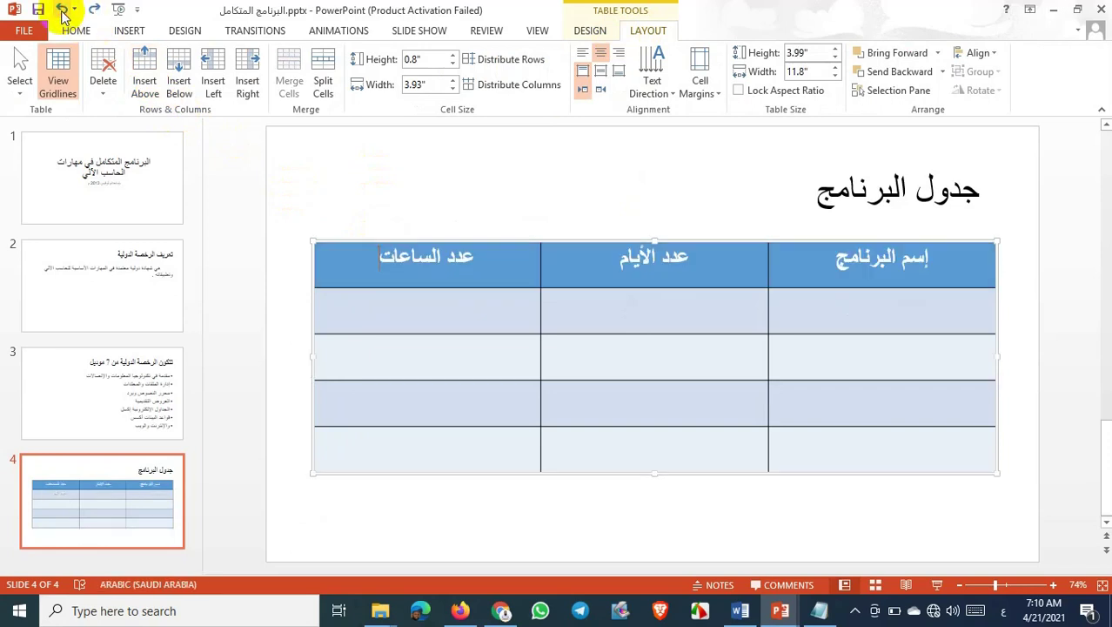
left_click(179, 87)
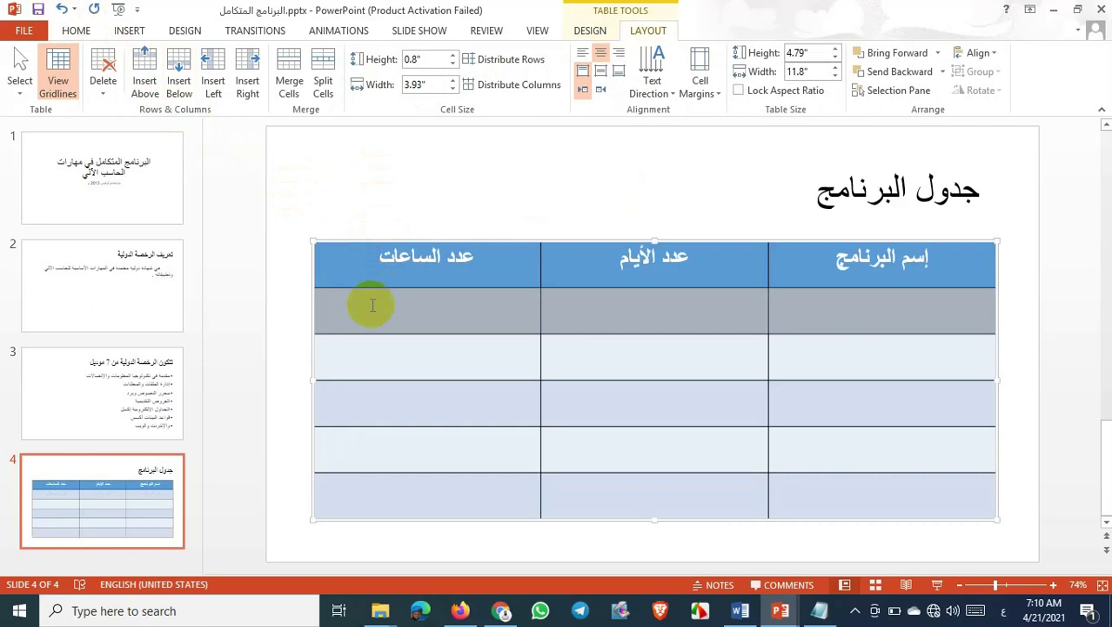
left_click(213, 87)
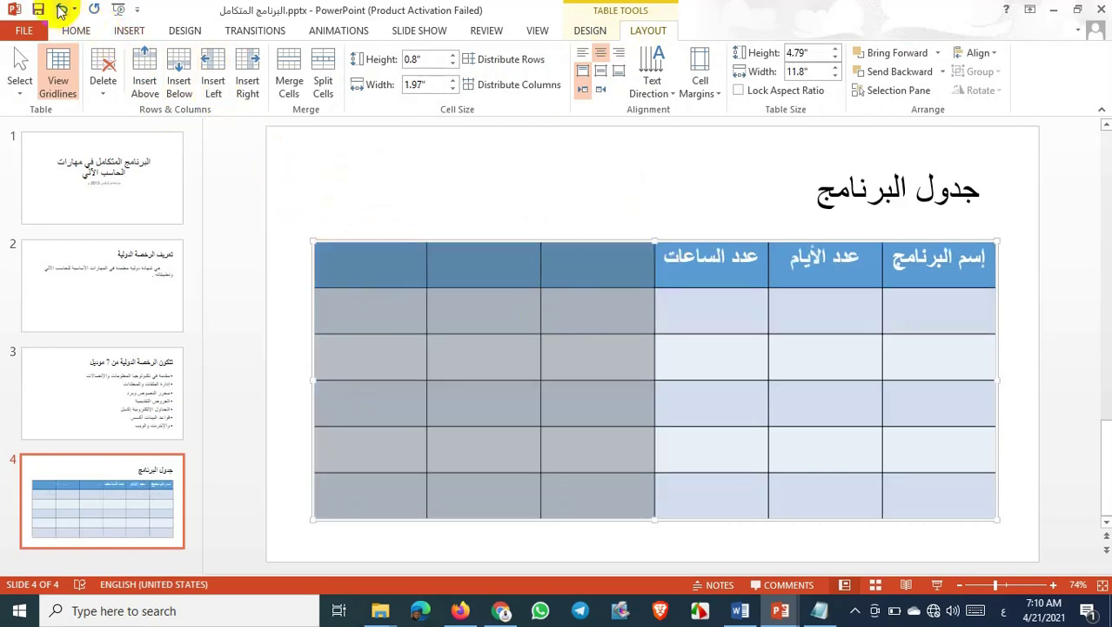
left_click(61, 11)
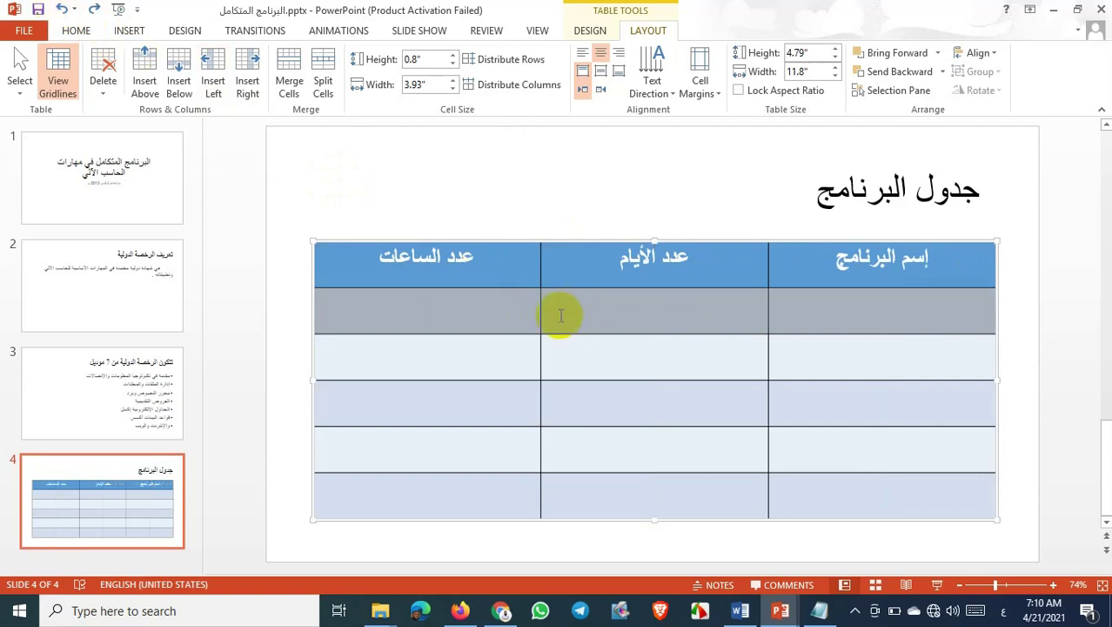
Remove the extra empty left column with Delete Columns, leaving three columns
left_click(377, 261)
left_click(372, 256)
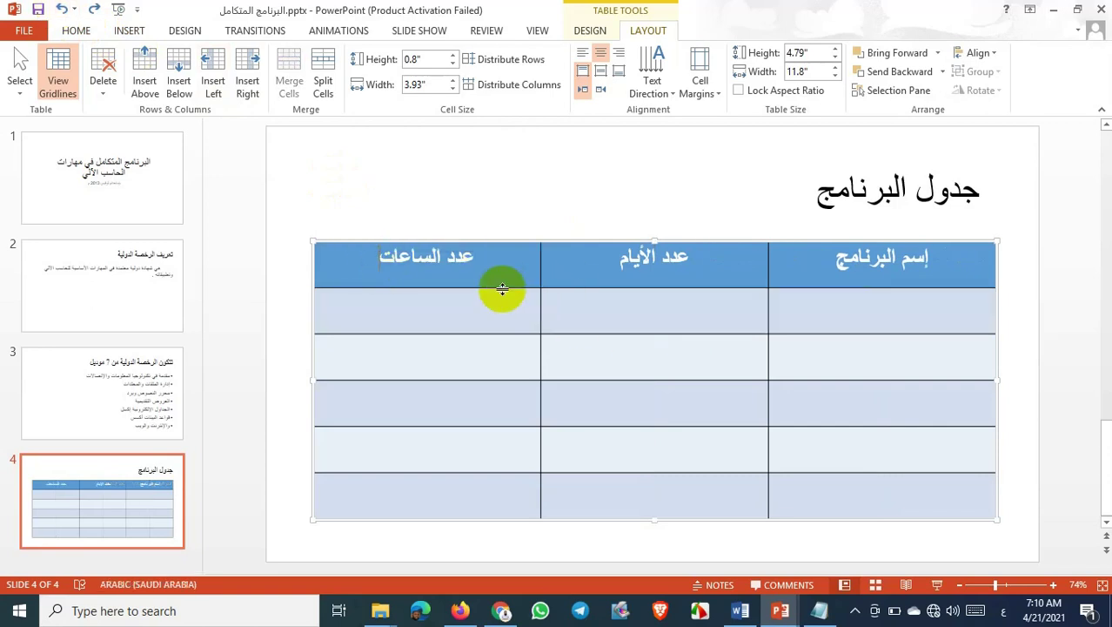
left_click(375, 261)
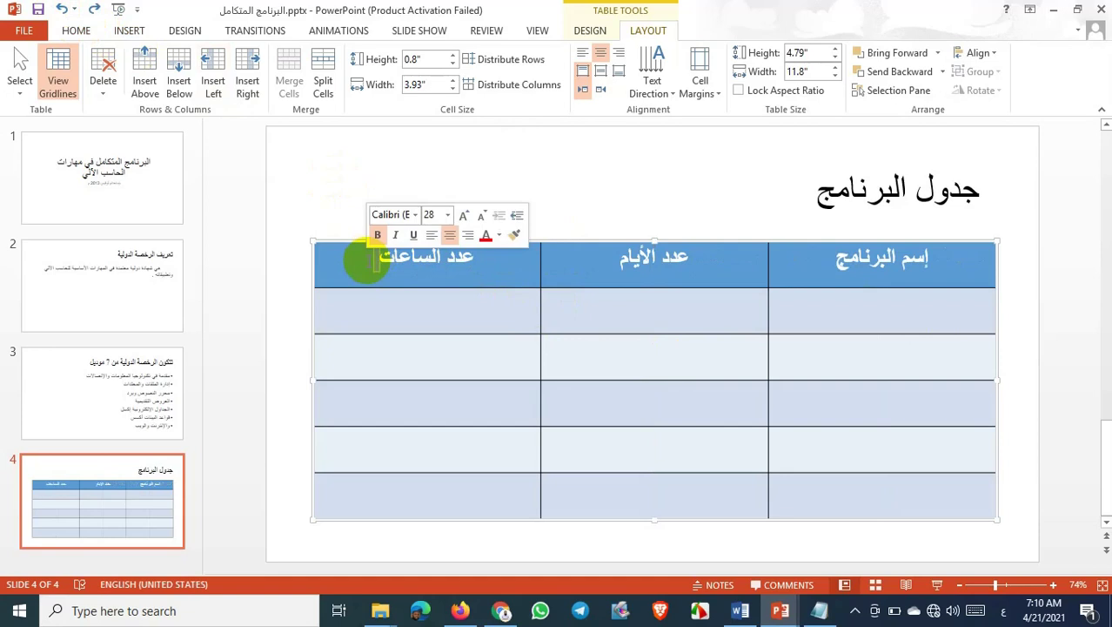
left_click(211, 87)
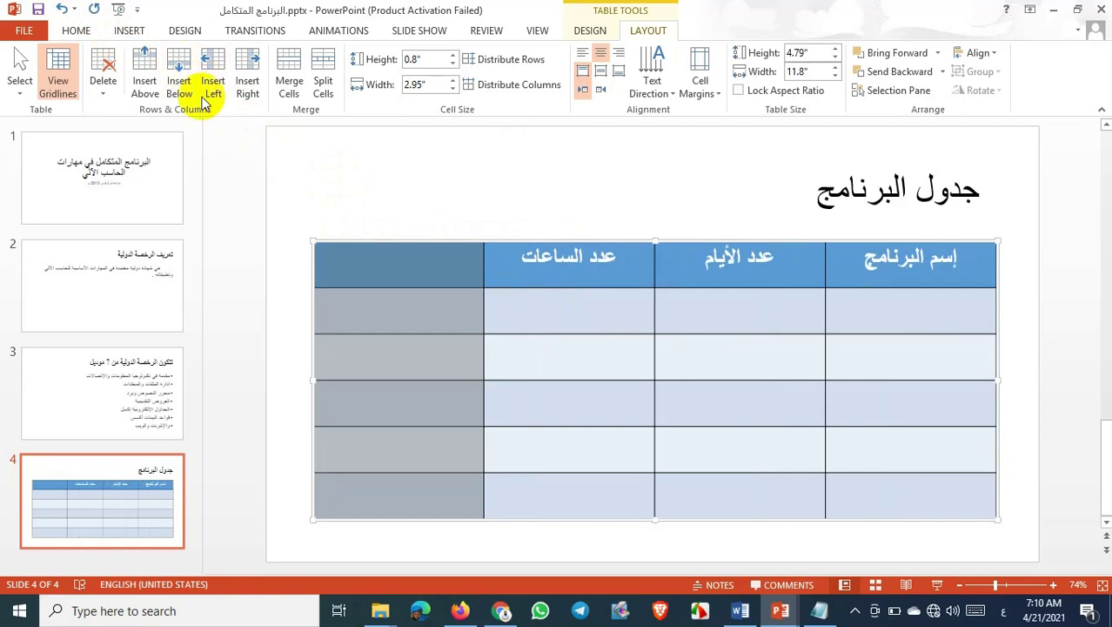
left_click(62, 16)
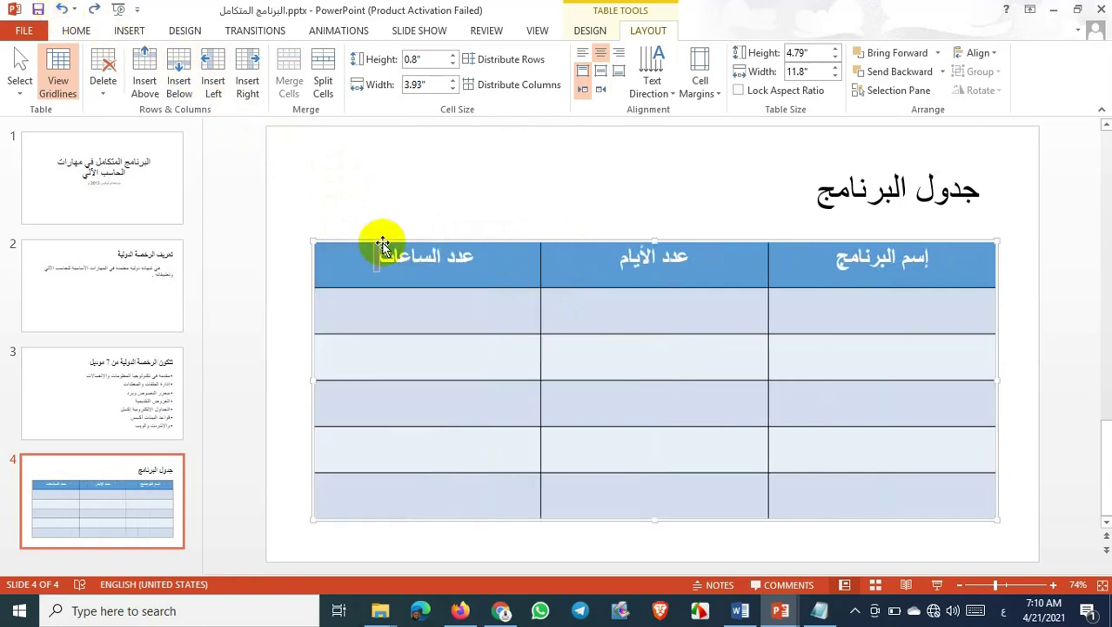
left_click(214, 83)
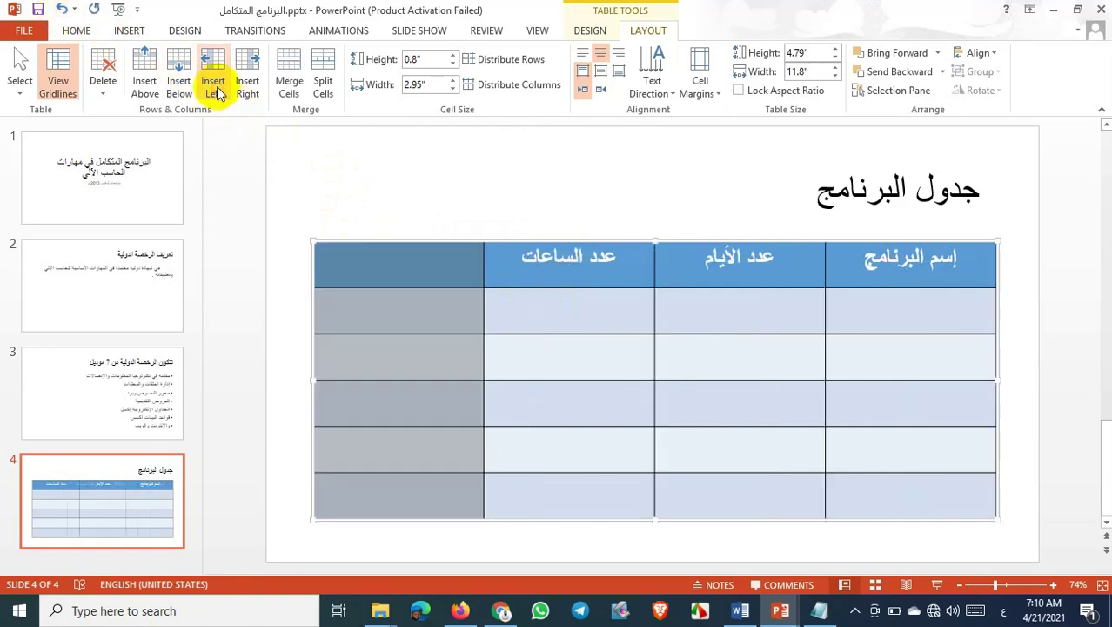
left_click(421, 268)
left_click(103, 90)
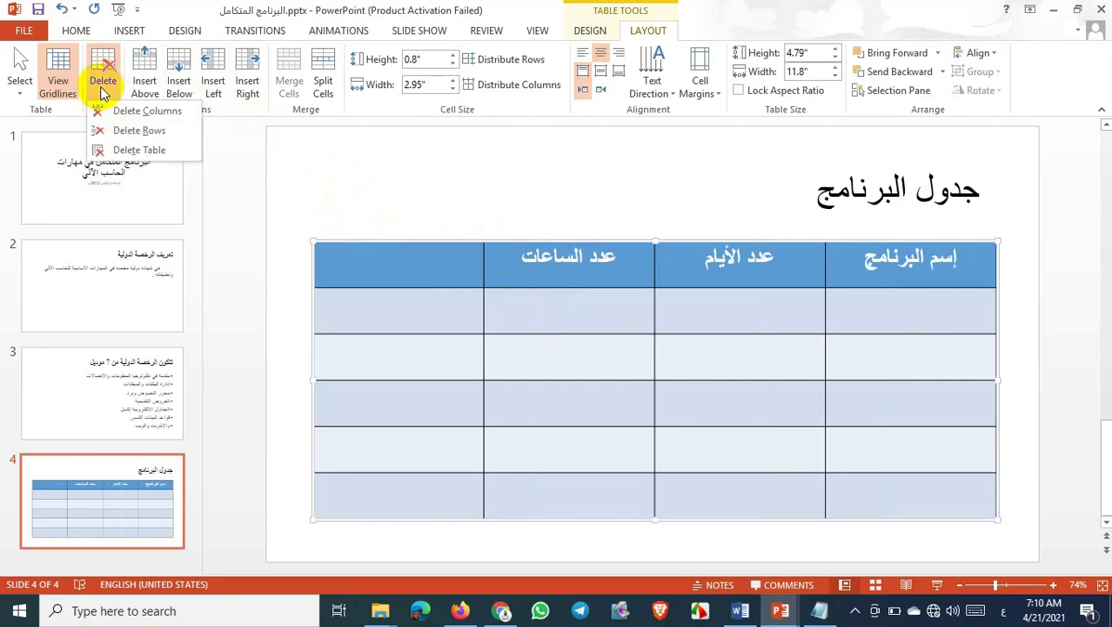
left_click(148, 111)
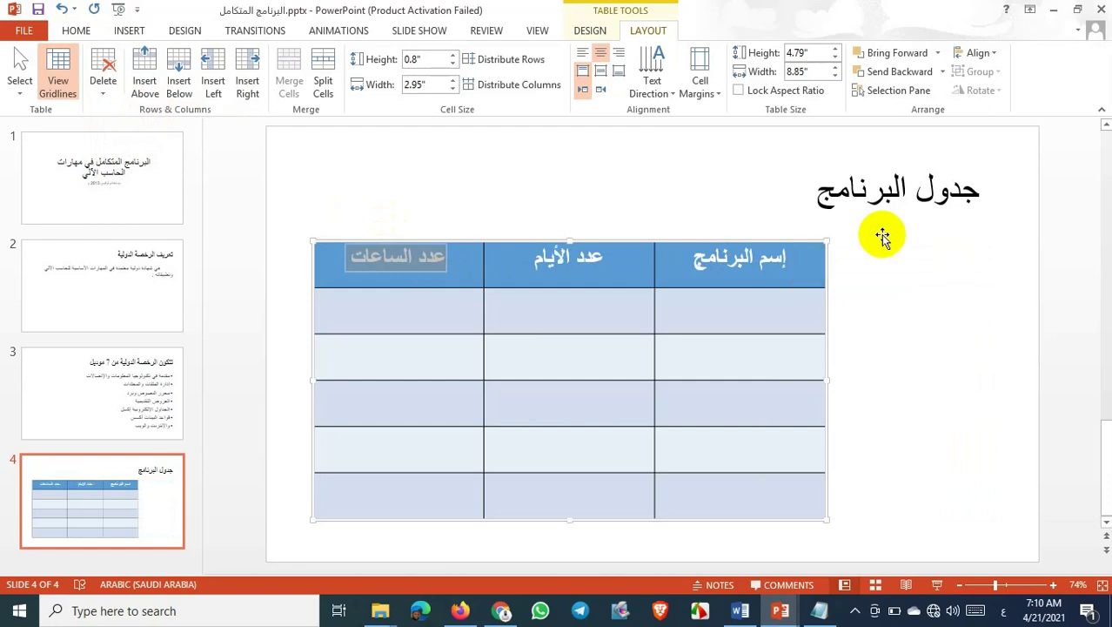
Widen the table back across slide 4 and check the program-name cells
left_click_drag(828, 242, 971, 234)
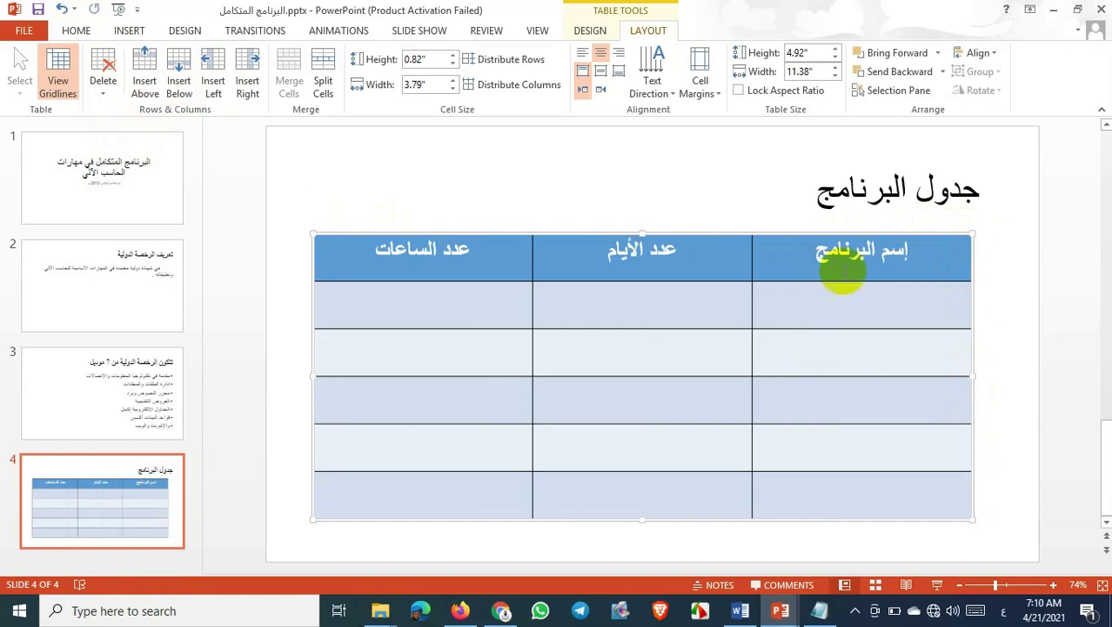
left_click(857, 305)
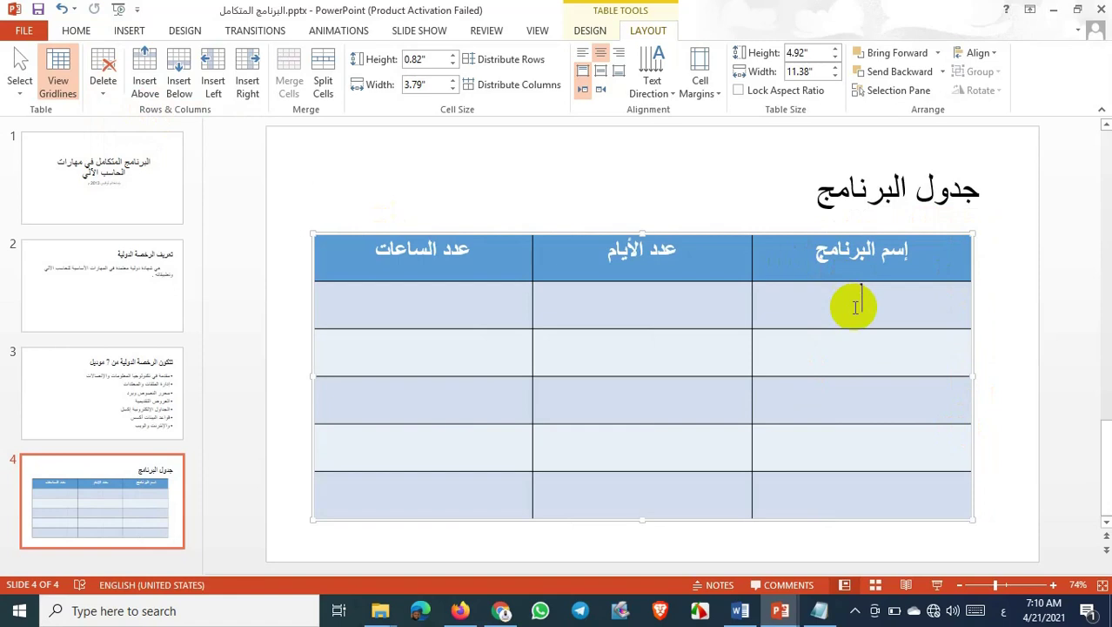
left_click(858, 343)
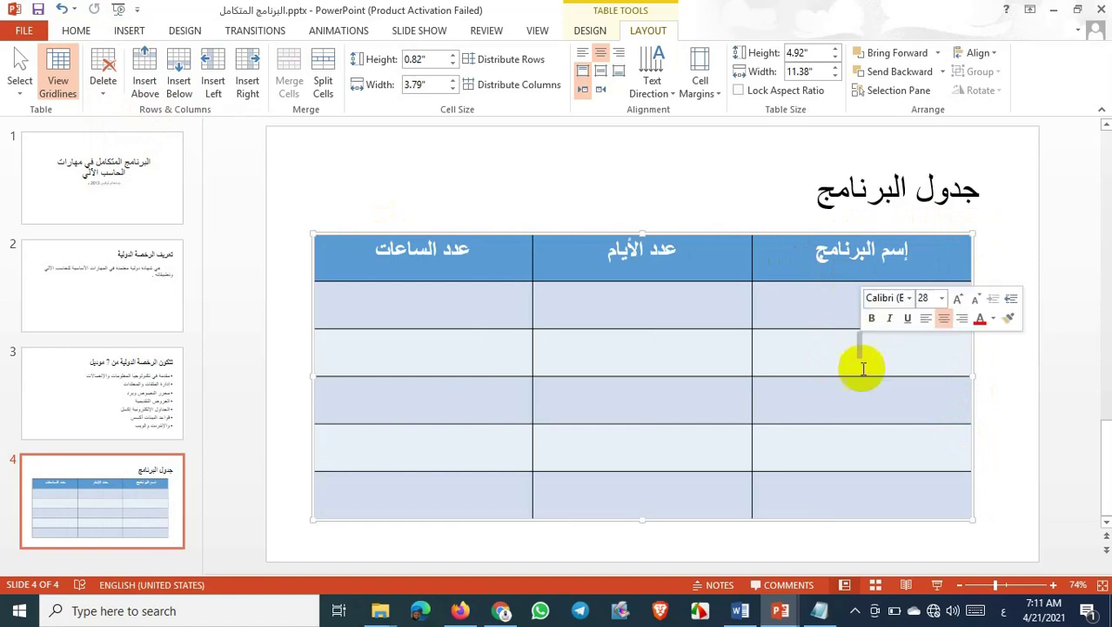
left_click(864, 400)
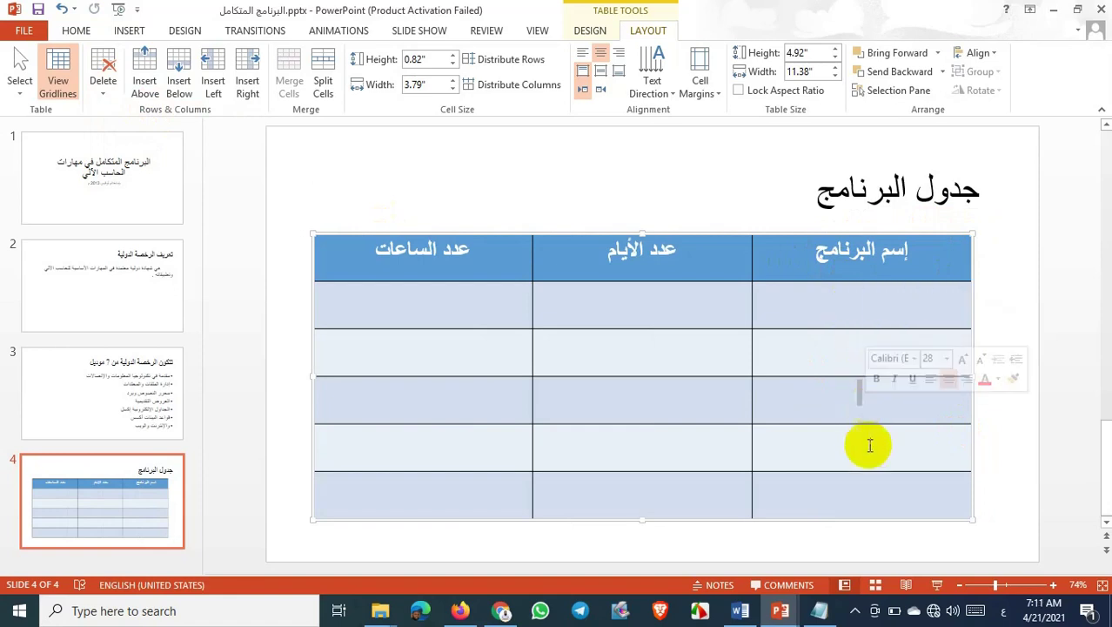
left_click(860, 310)
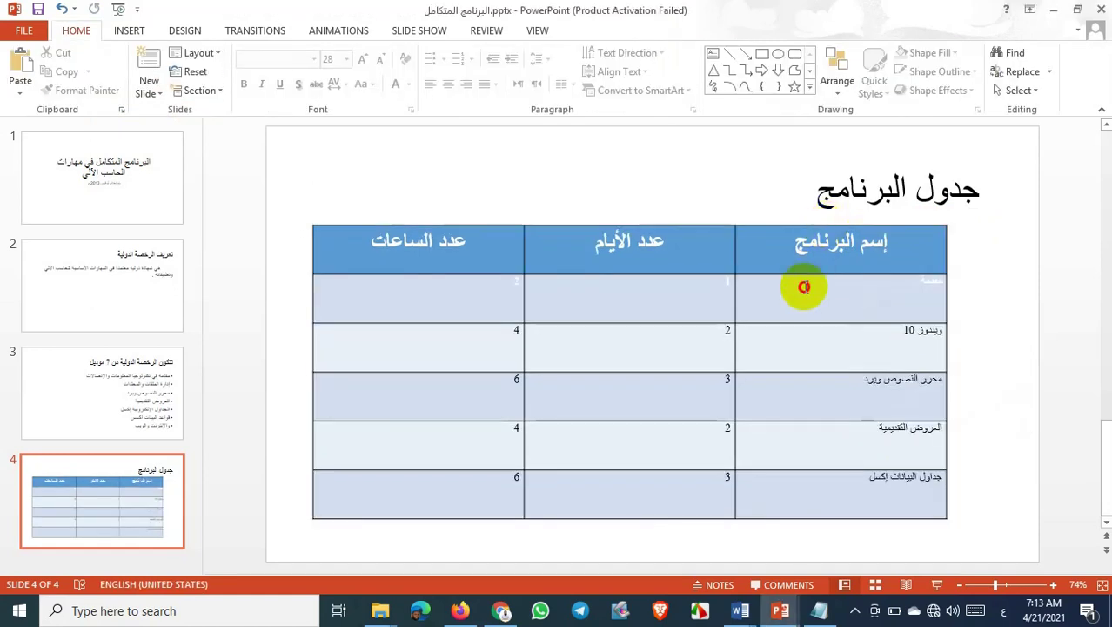
Select all body cells of the program table and grow their text to 28 pt
left_click(804, 287)
left_click_drag(804, 287, 436, 482)
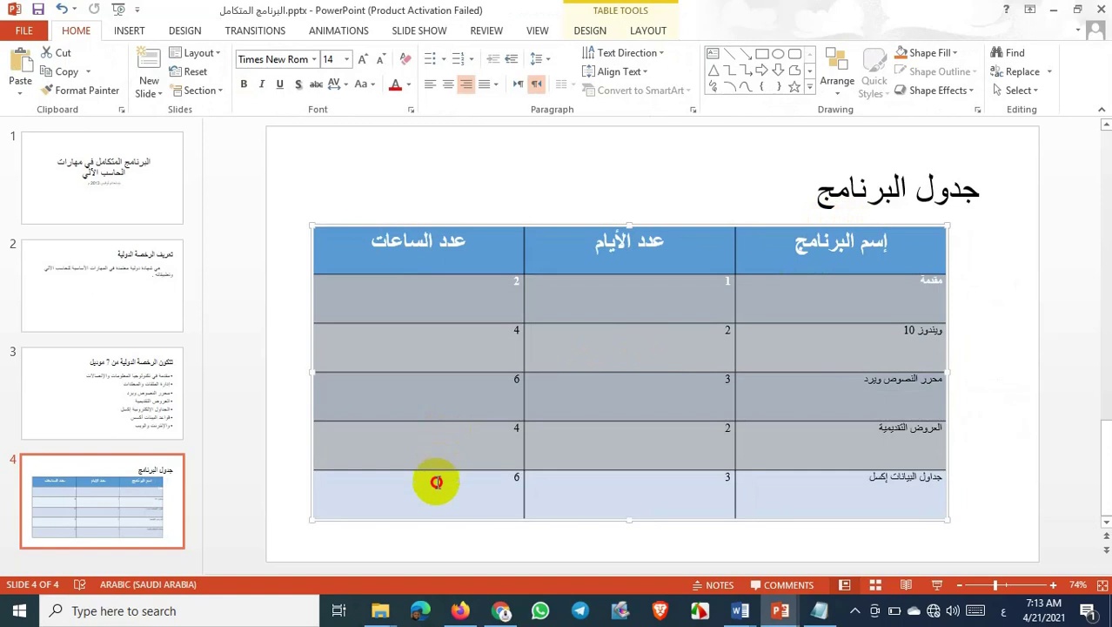
left_click(828, 287)
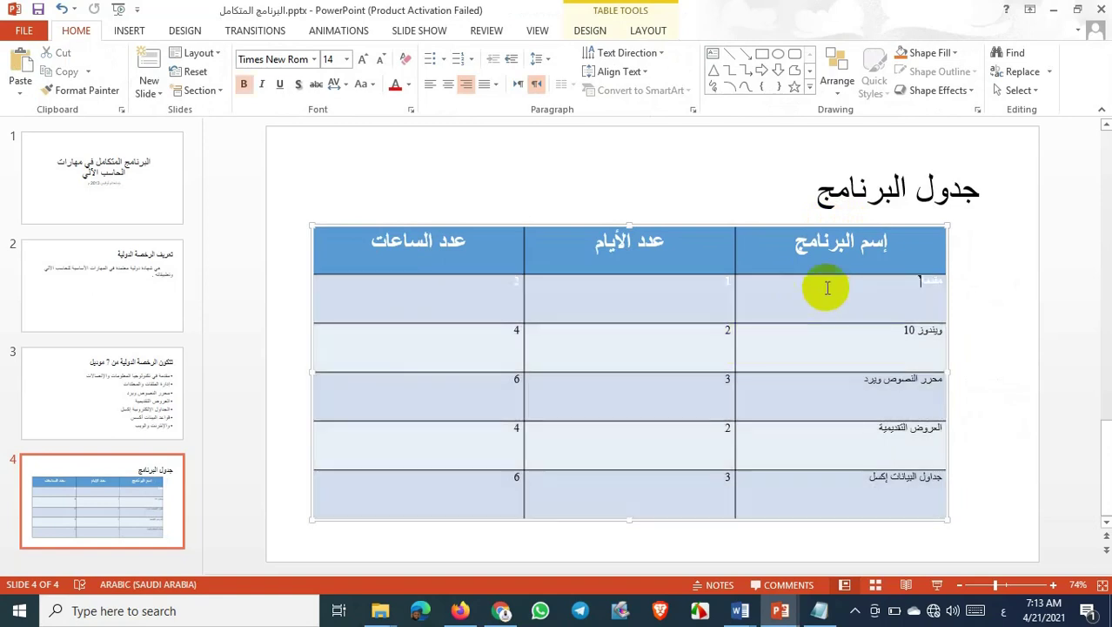
left_click_drag(827, 287, 323, 497)
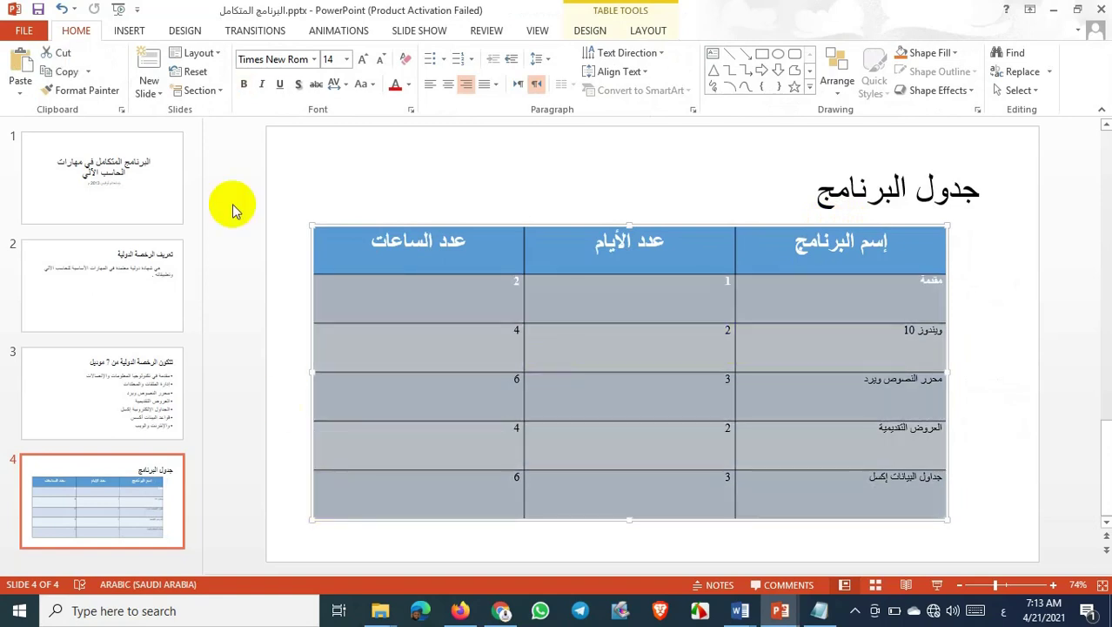
left_click(363, 60)
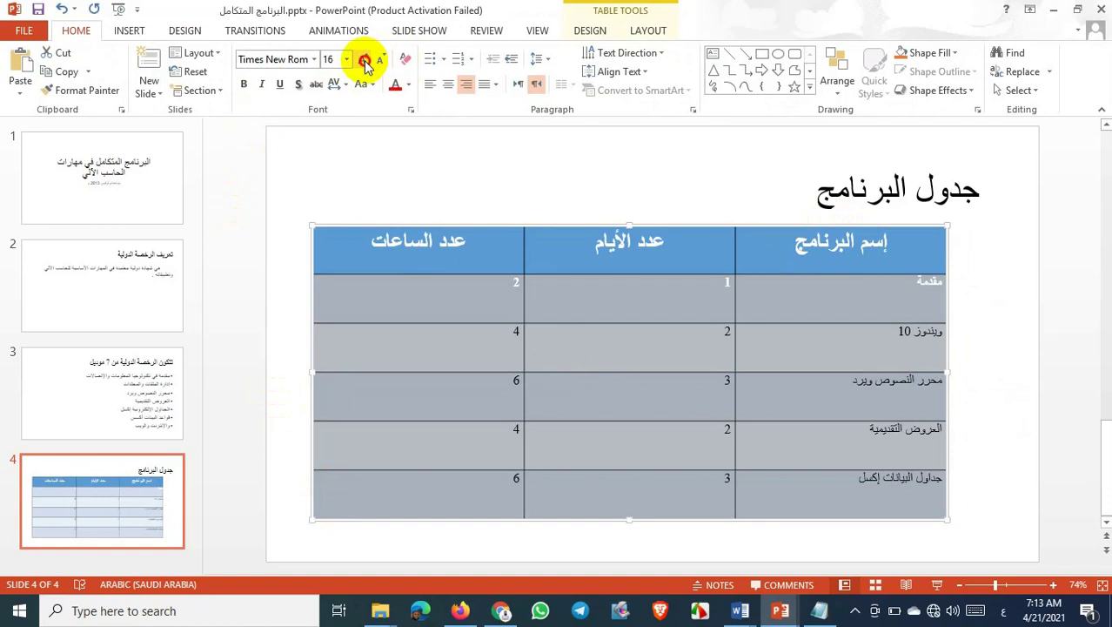
left_click(365, 61)
left_click(365, 61)
left_click(365, 61)
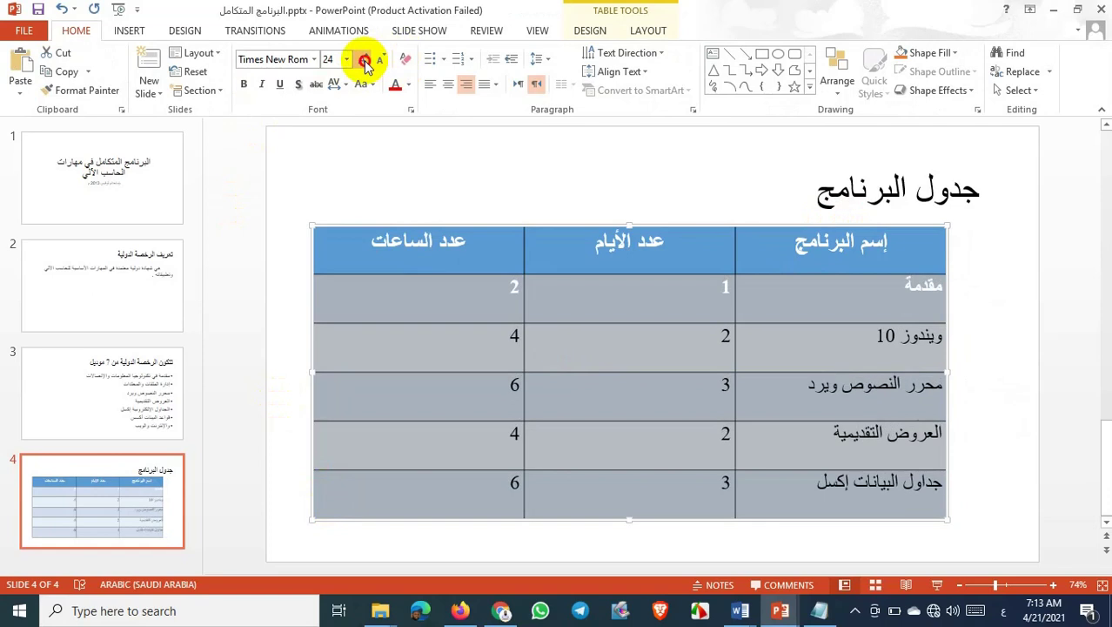
left_click(365, 61)
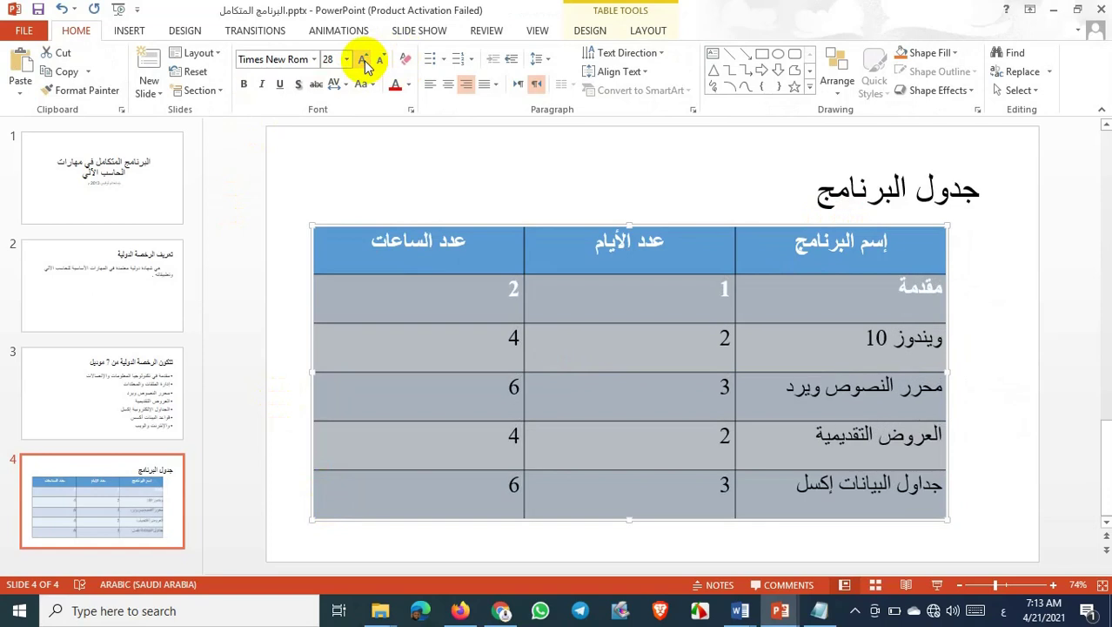
left_click(490, 493)
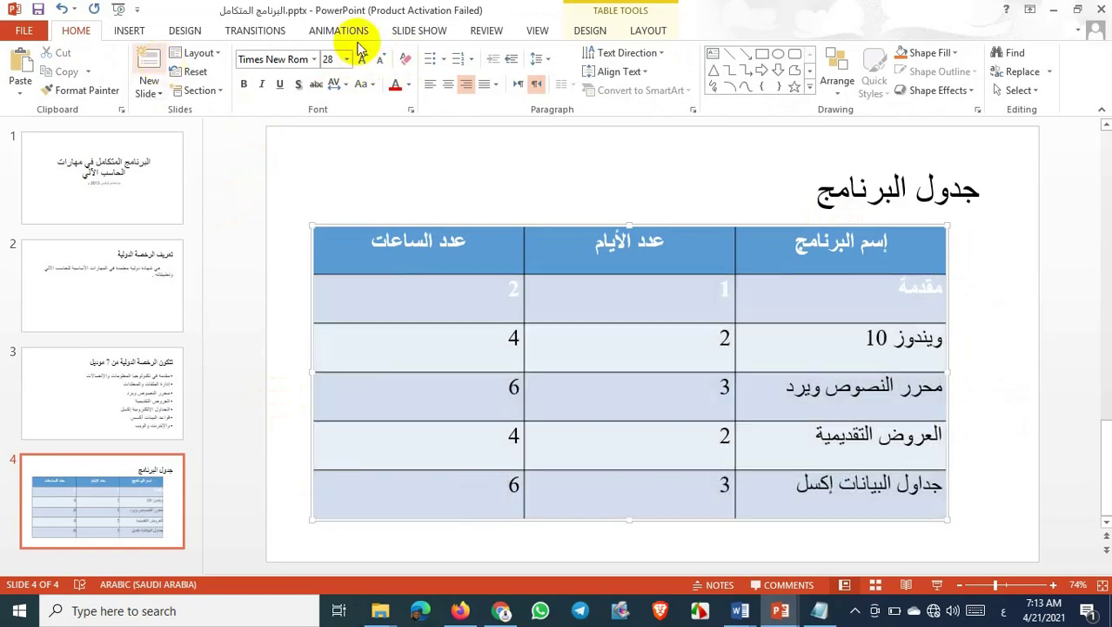
left_click(587, 32)
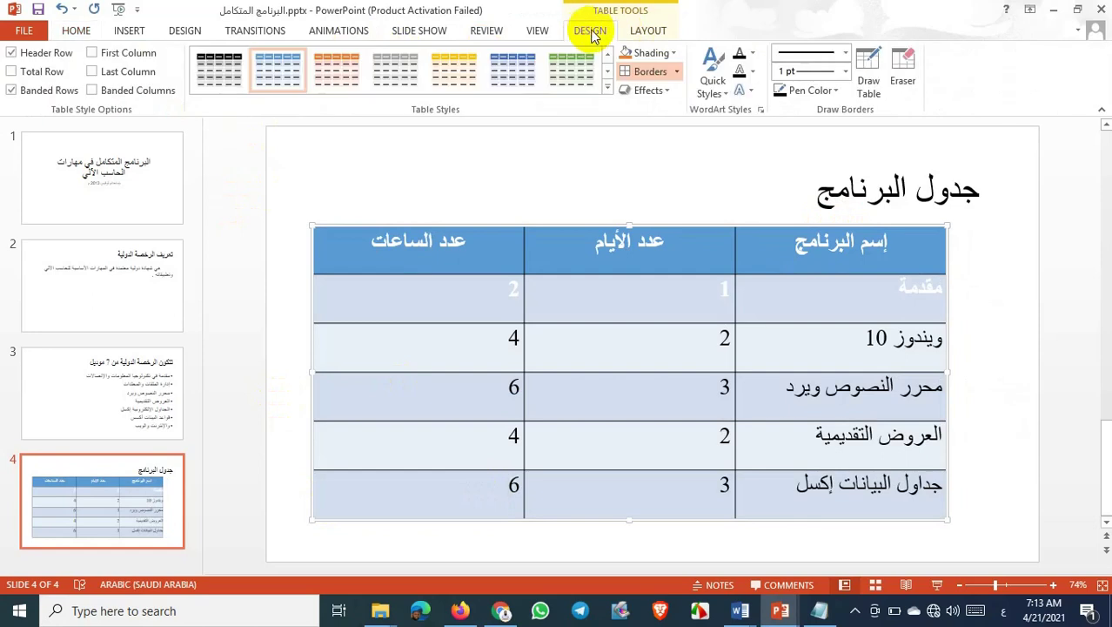
Add a final table row reading الإنترنت والويب with 1 day and 2 hours
left_click(634, 32)
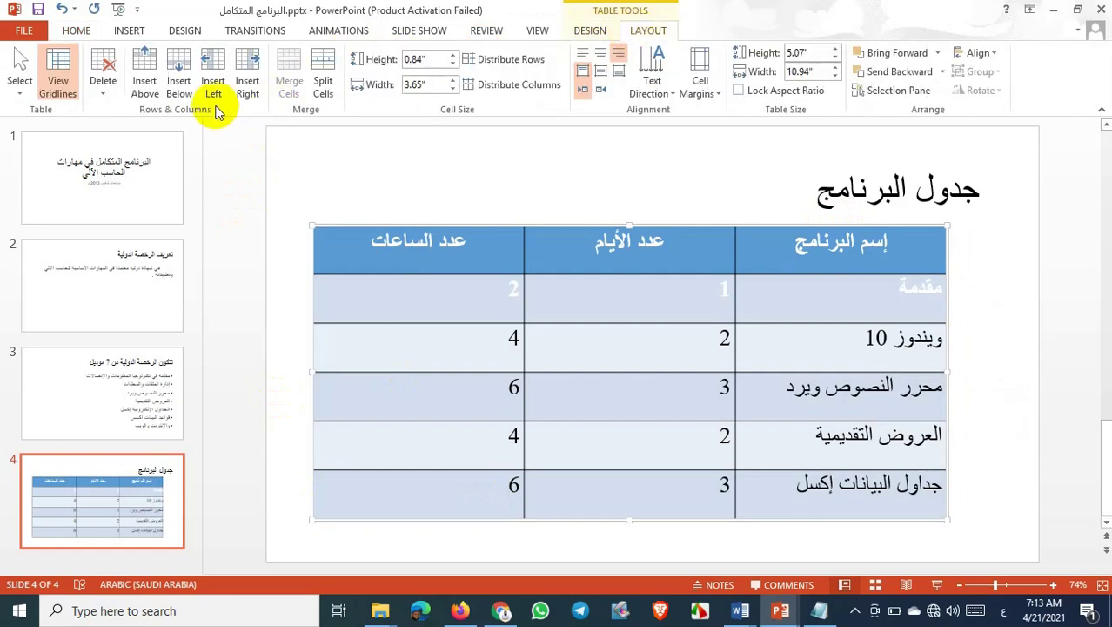
left_click(179, 83)
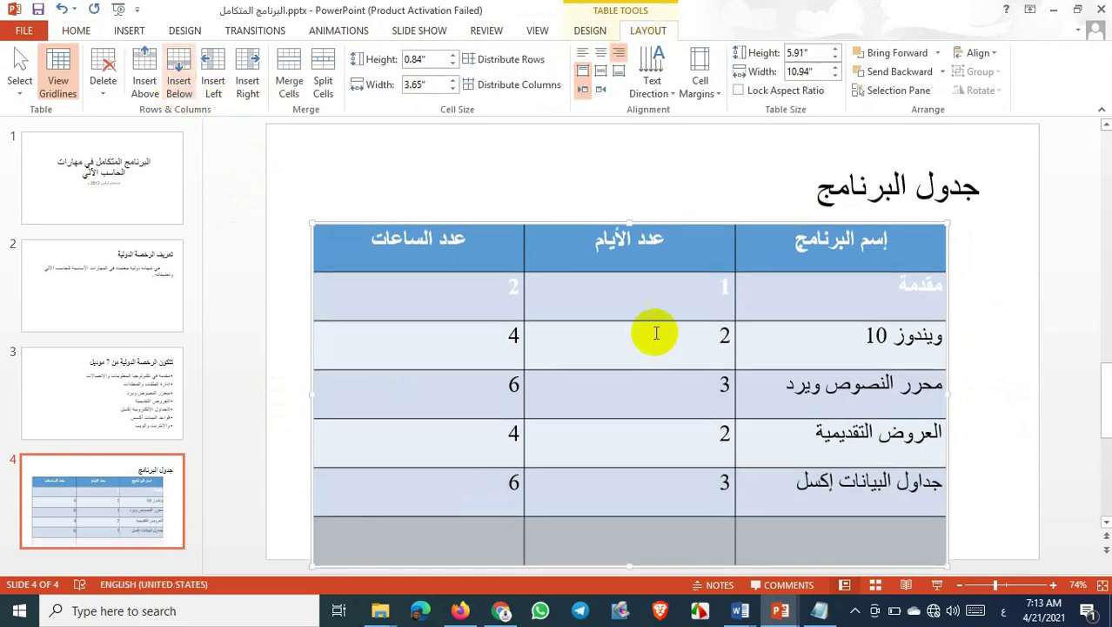
left_click(855, 543)
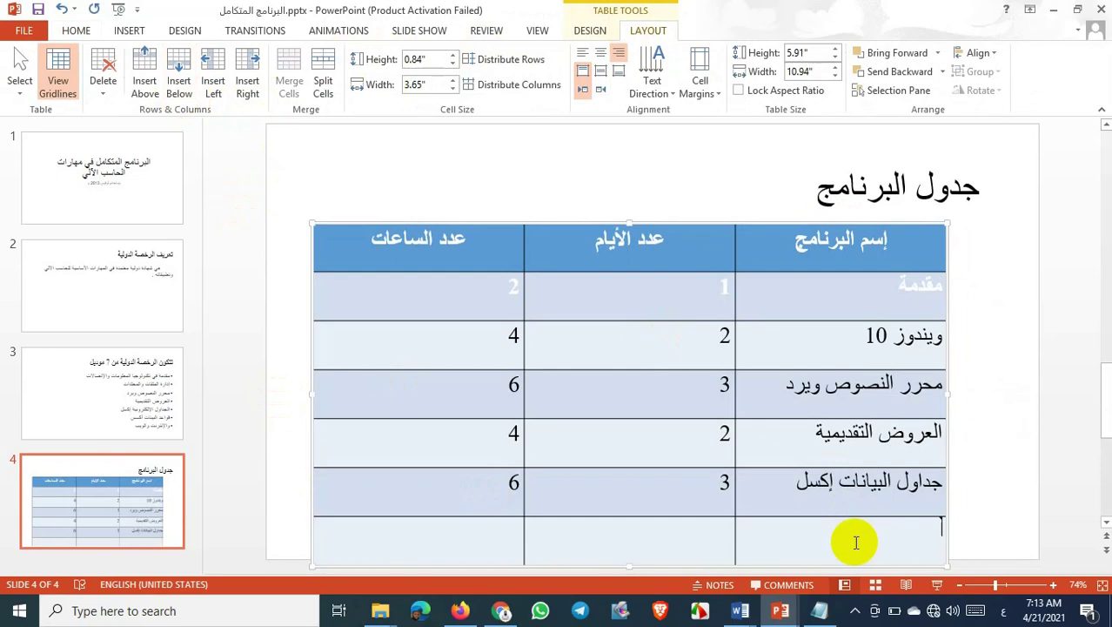
key("alt+shift")
type("الإ")
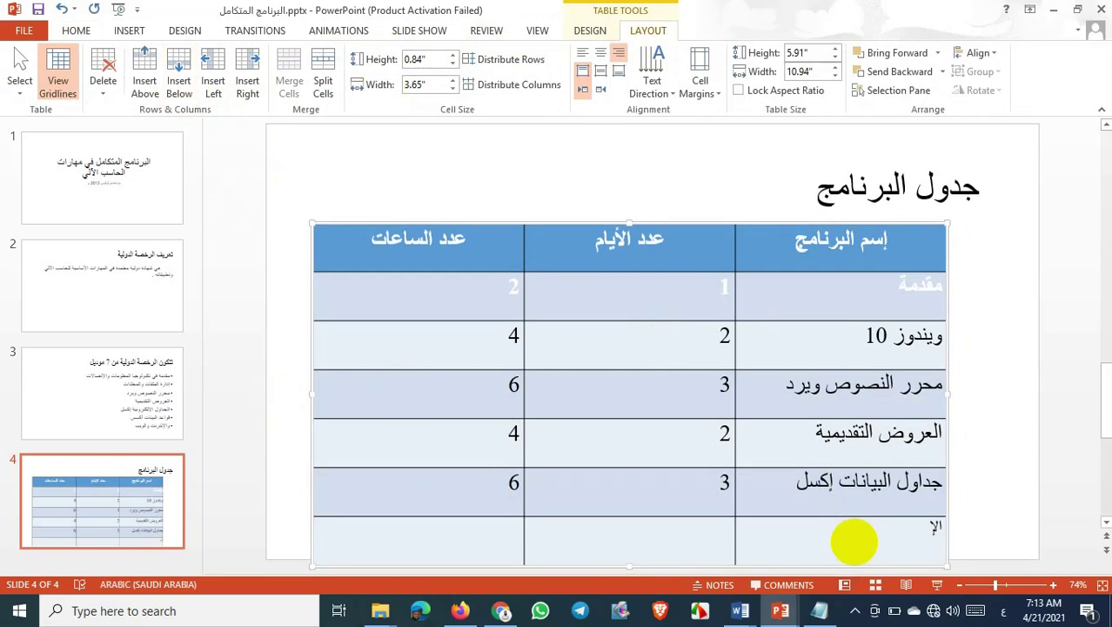
type("نترنت والويب")
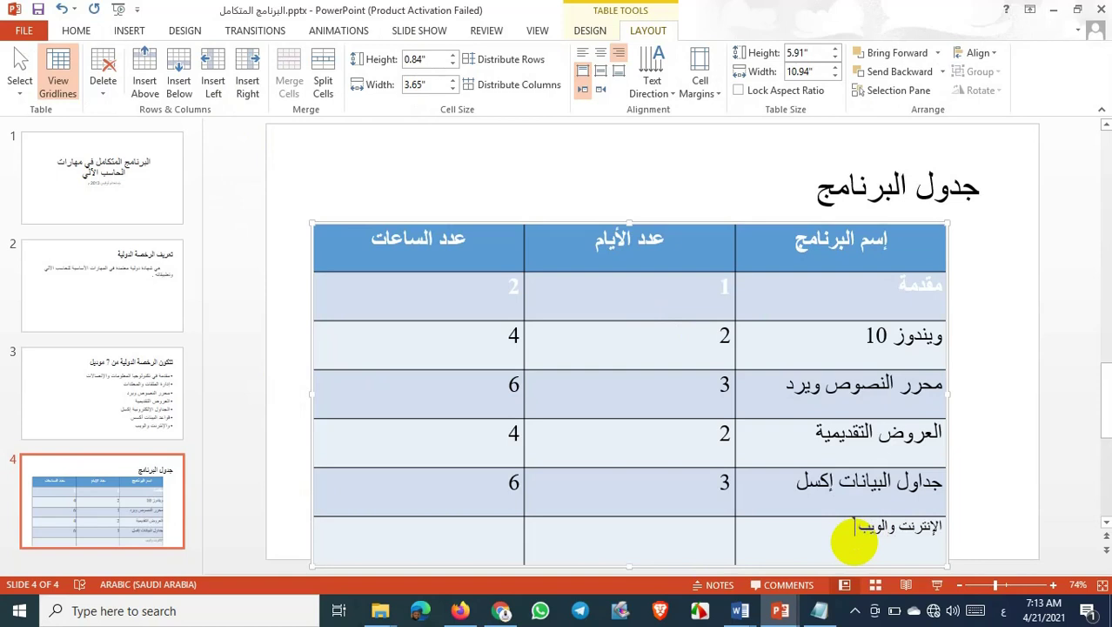
left_click(659, 535)
type("1")
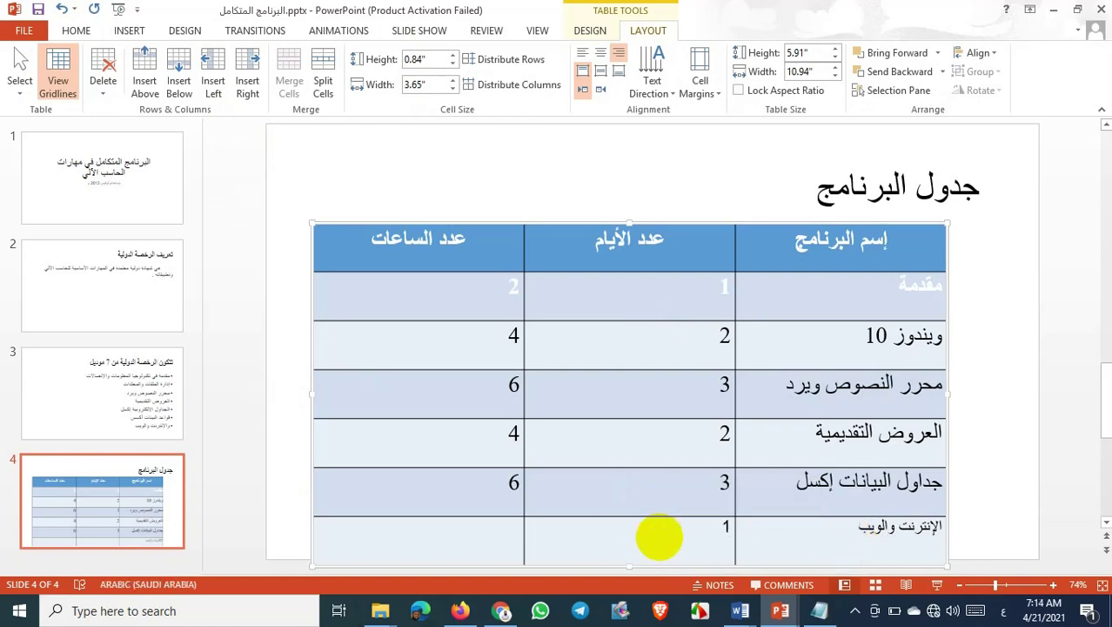
left_click(477, 530)
type("2")
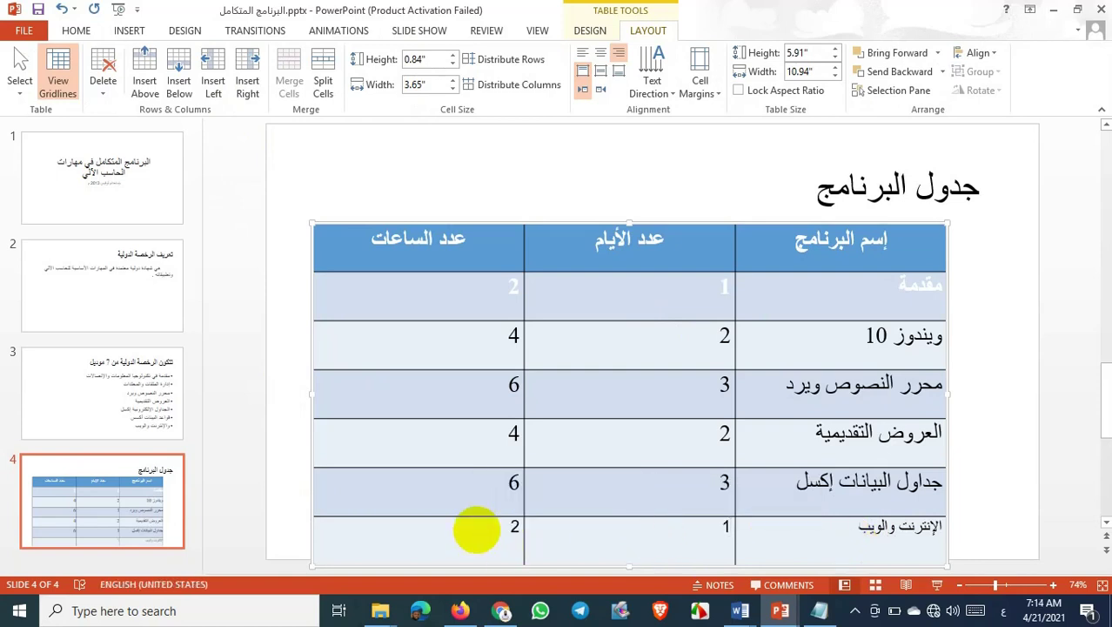
Raise the table's bottom edge so it stands 5.48" tall, and nudge it slightly up
key("alt+shift")
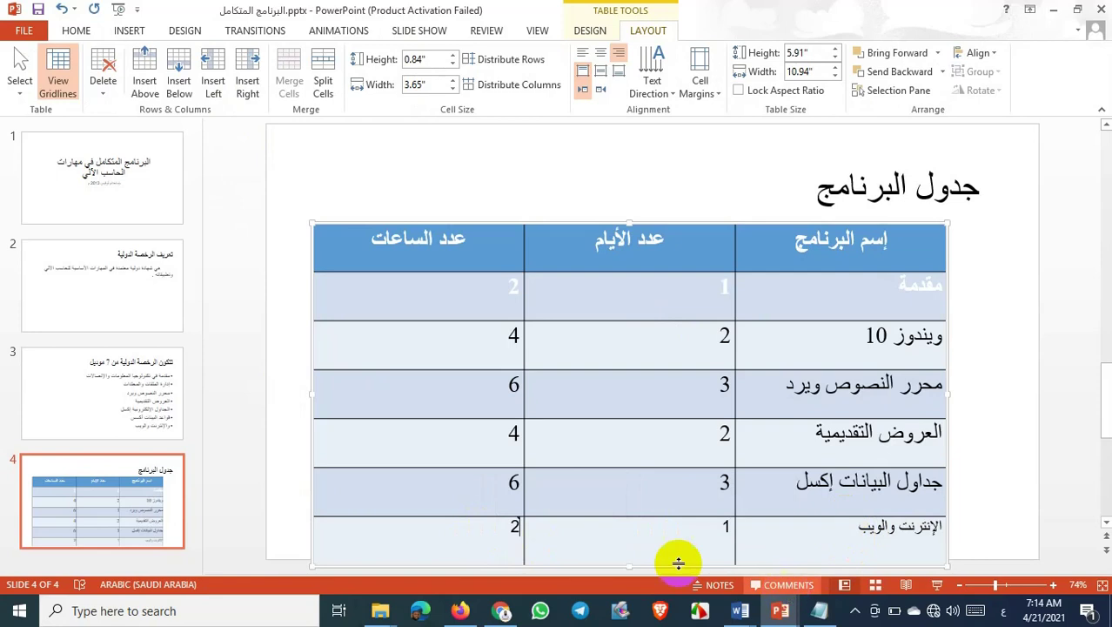
left_click_drag(629, 567, 632, 540)
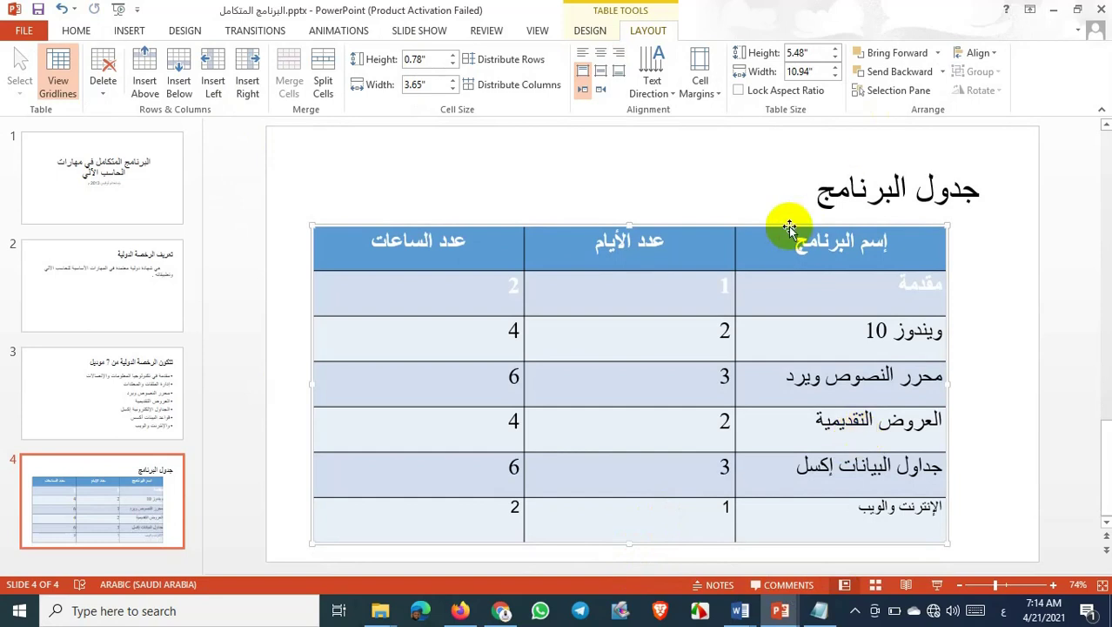
left_click_drag(787, 228, 794, 217)
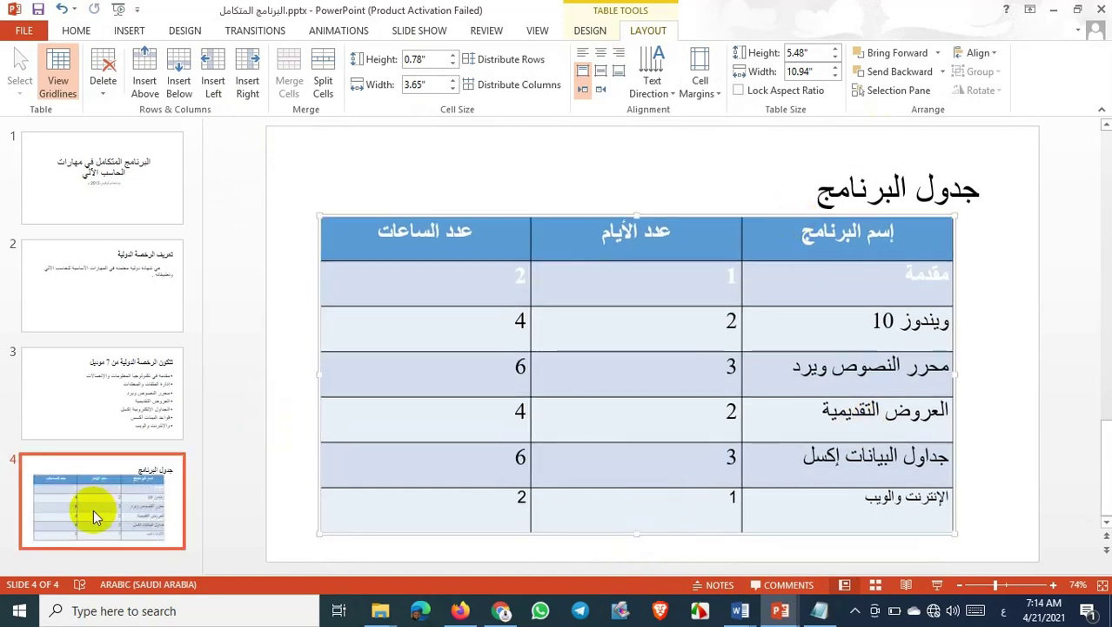
Insert a blank Title and Content slide 5 after the program table slide
left_click(96, 517)
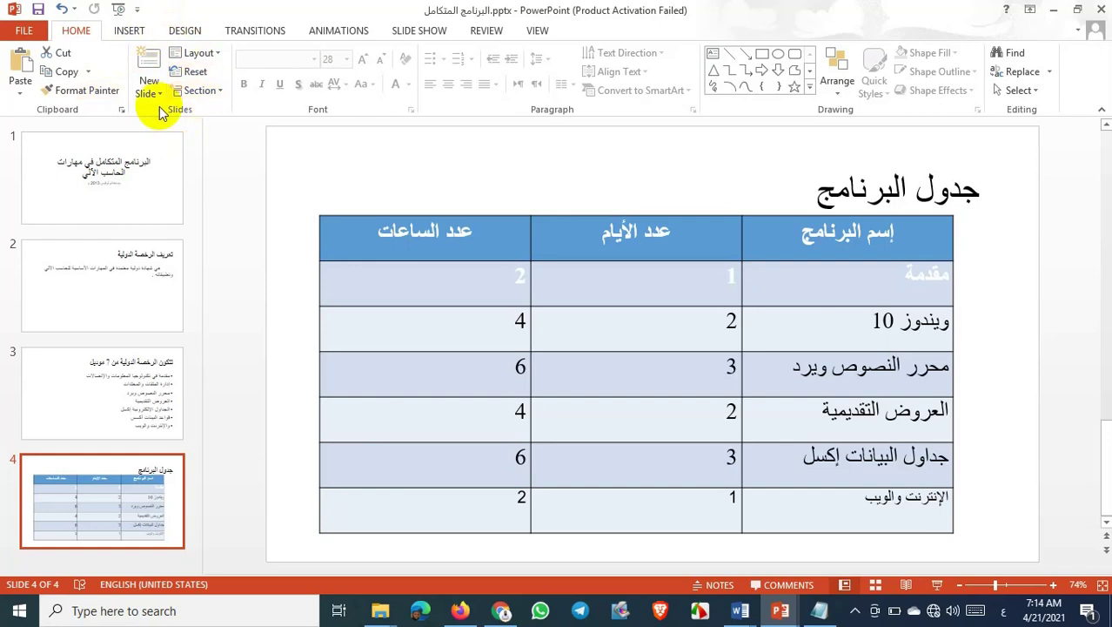
left_click(150, 93)
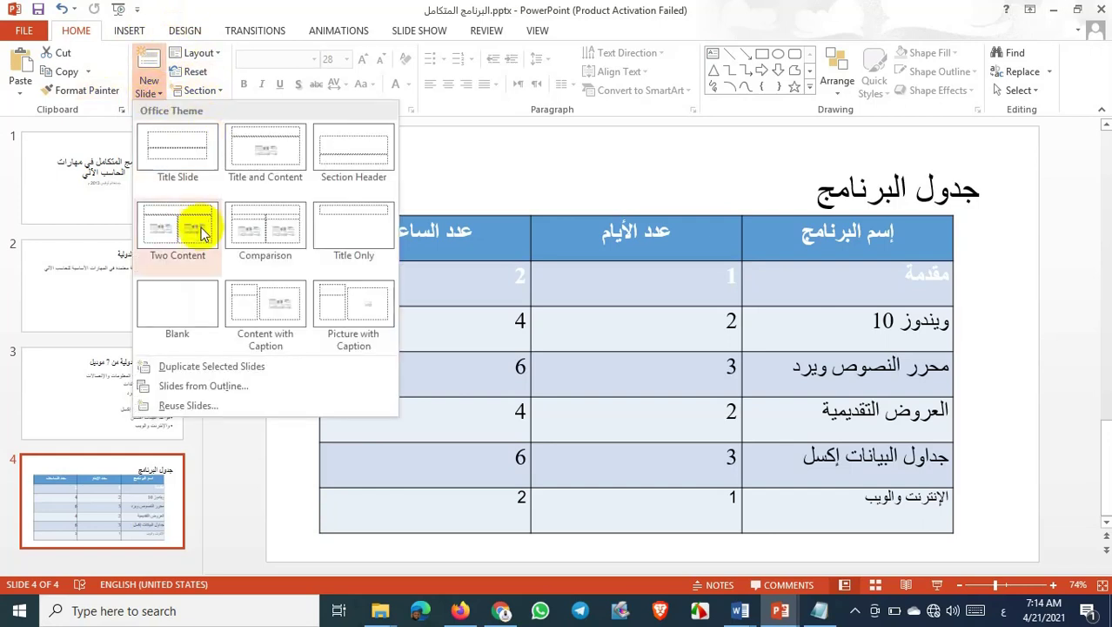
left_click(276, 153)
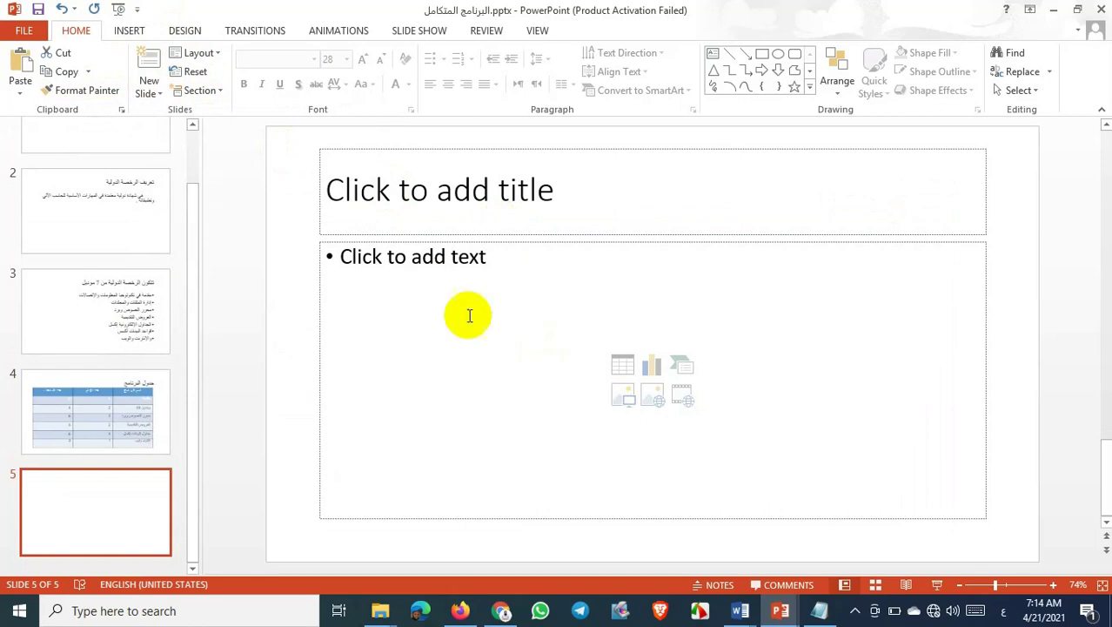
Insert the picture ICDL_1.jpg from the Desktop onto slide 5
left_click(131, 31)
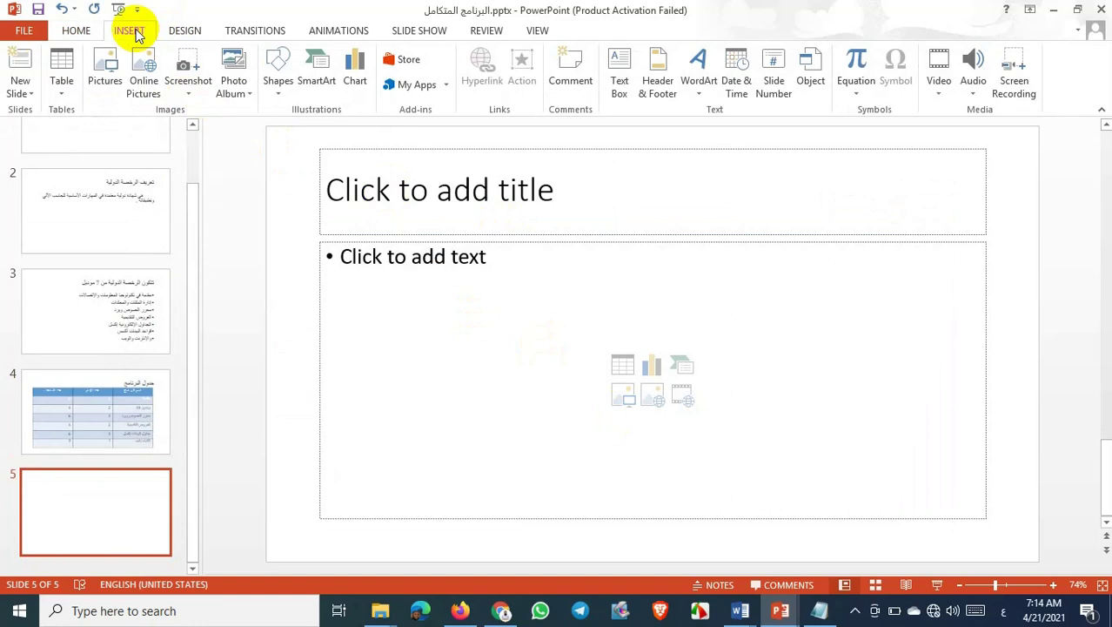
left_click(107, 77)
left_click(105, 78)
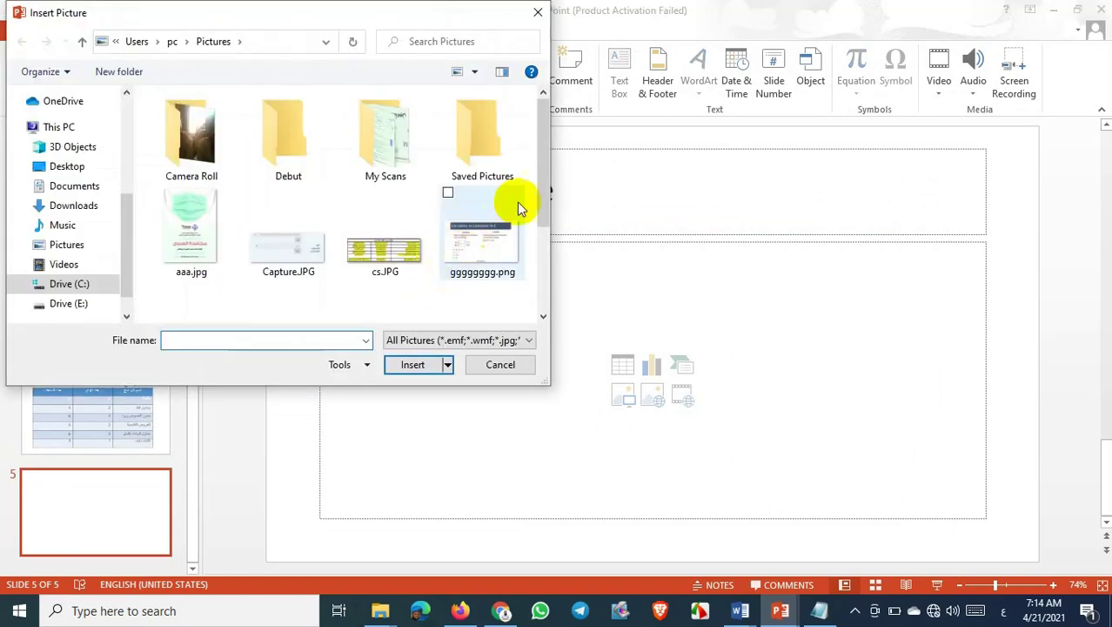
left_click_drag(541, 187, 541, 279)
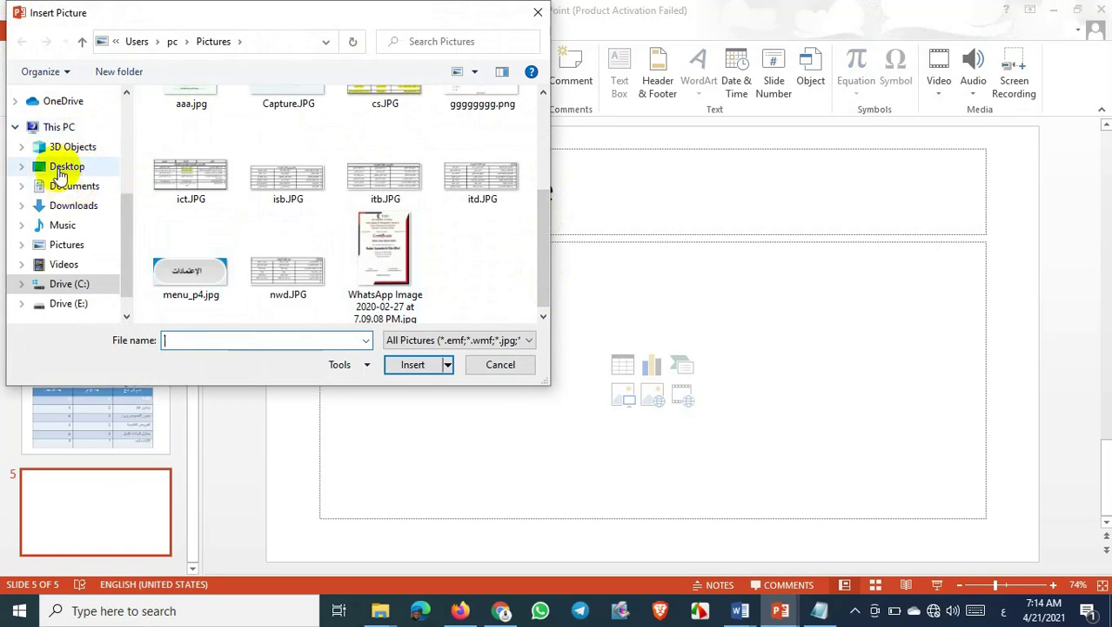
left_click(61, 170)
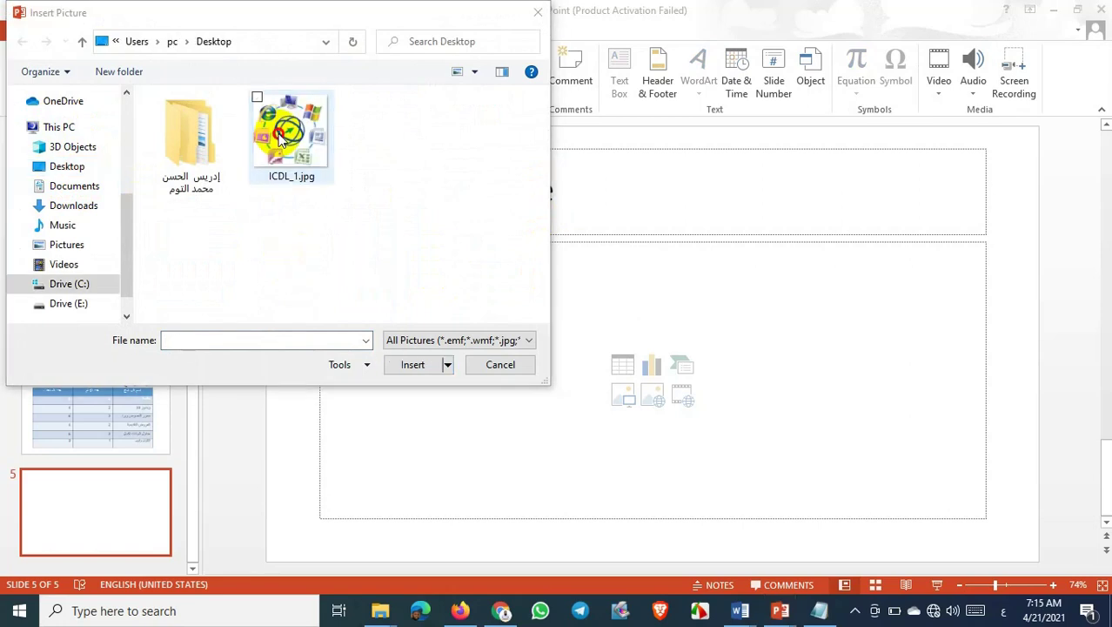
left_click(280, 137)
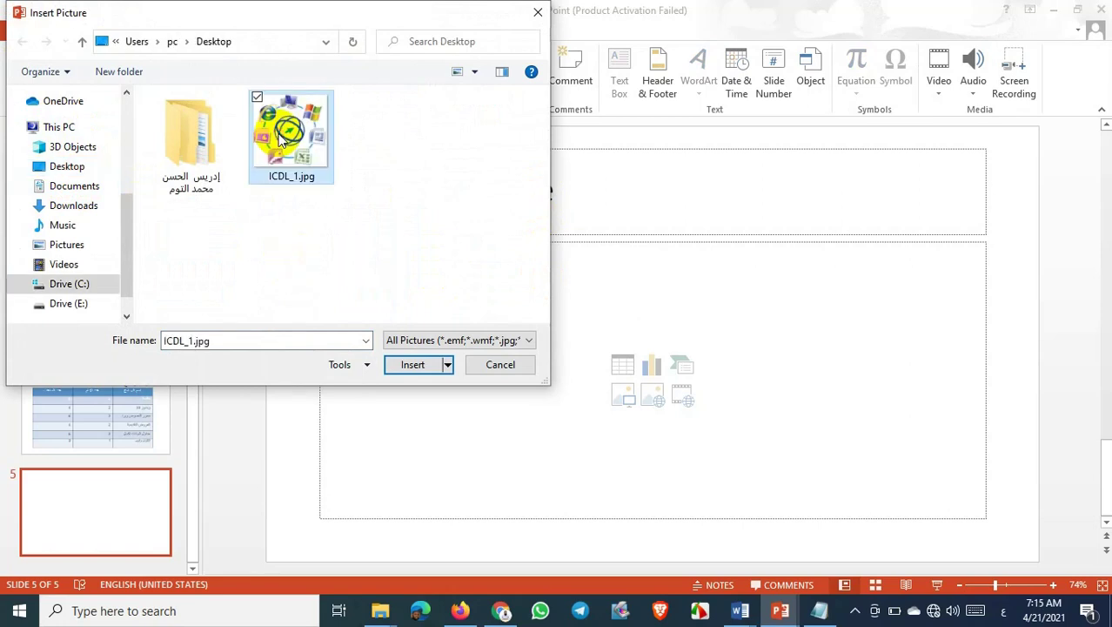
left_click(405, 365)
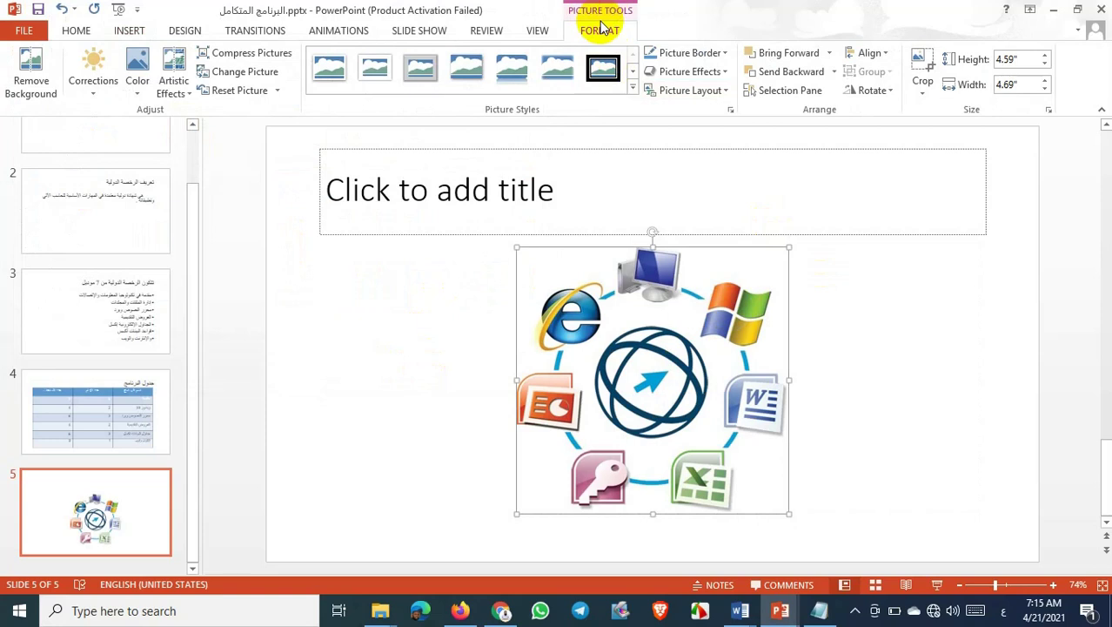
Apply the rotated white-frame picture style and title slide 5 'ICDL'
left_click(633, 87)
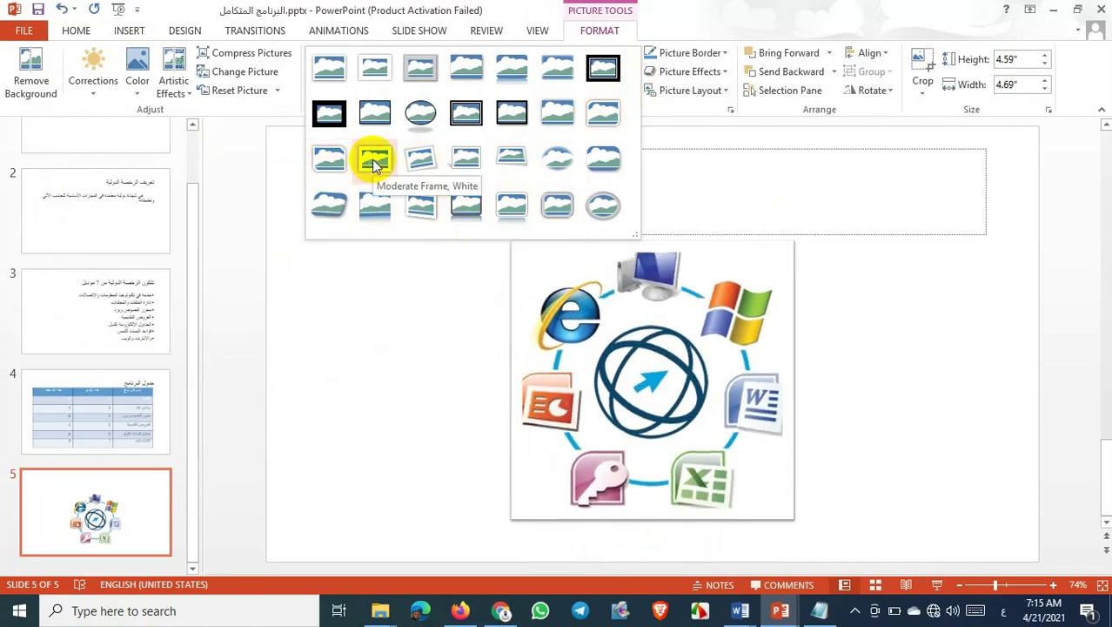
left_click(434, 158)
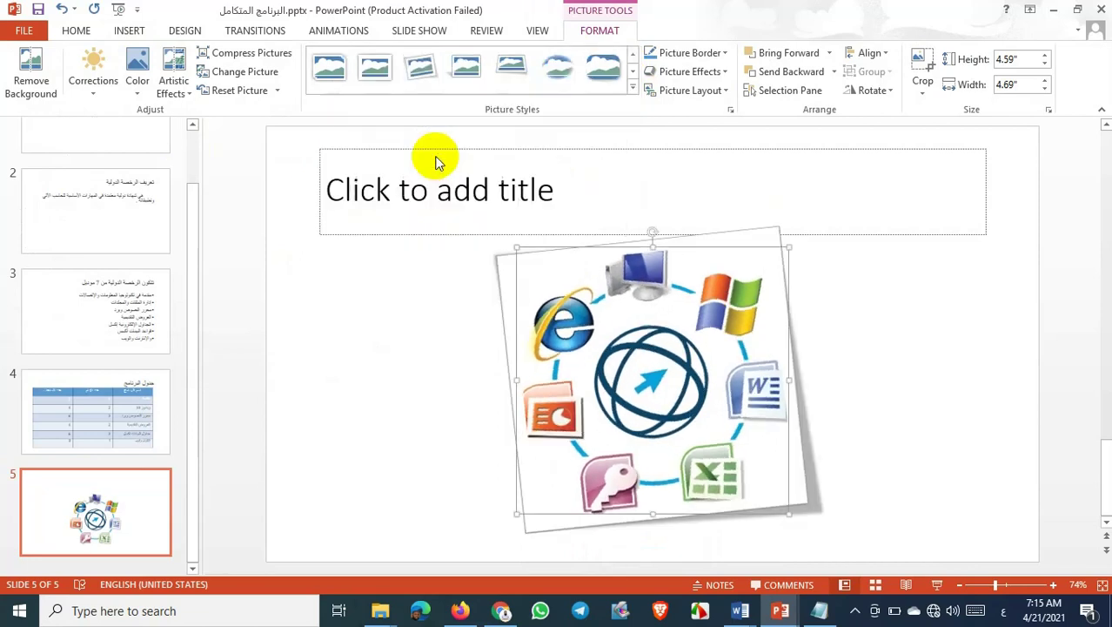
left_click(384, 208)
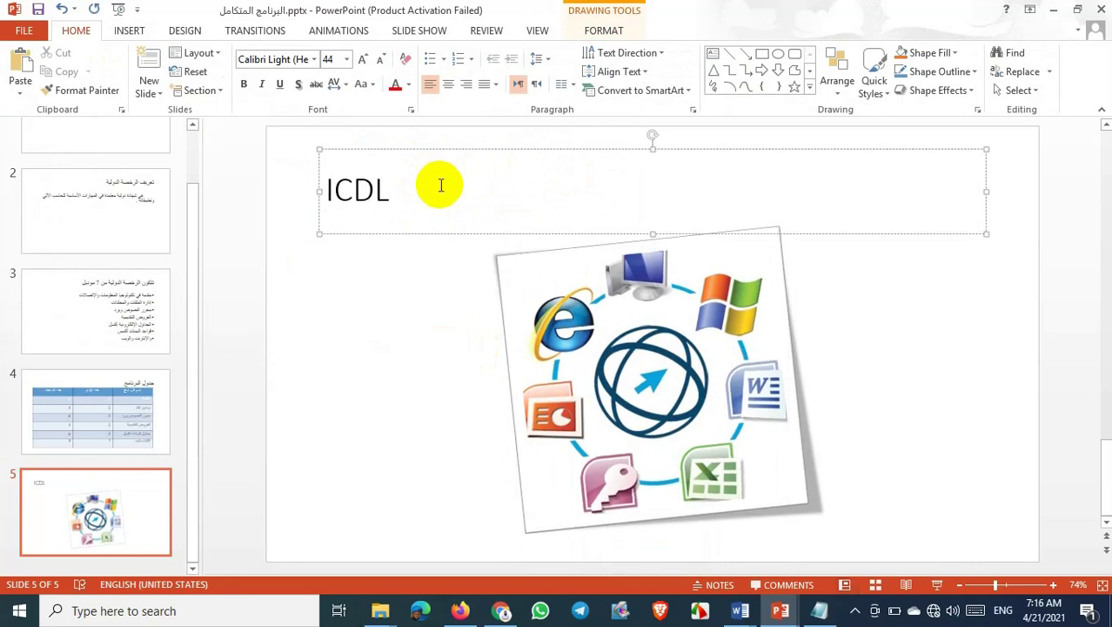
left_click(399, 323)
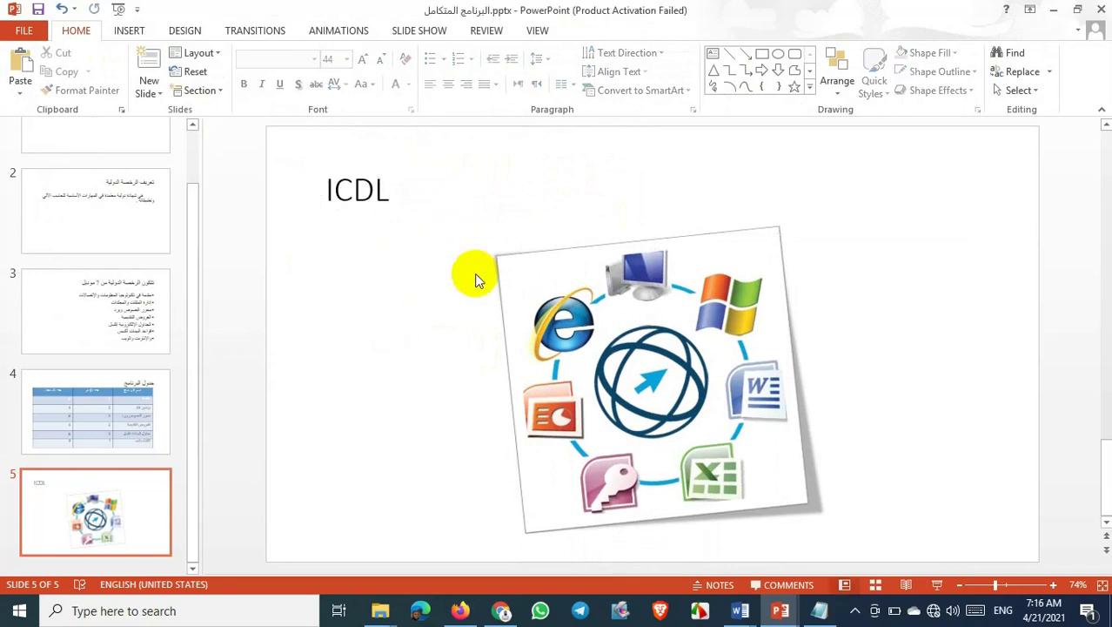
left_click(390, 200)
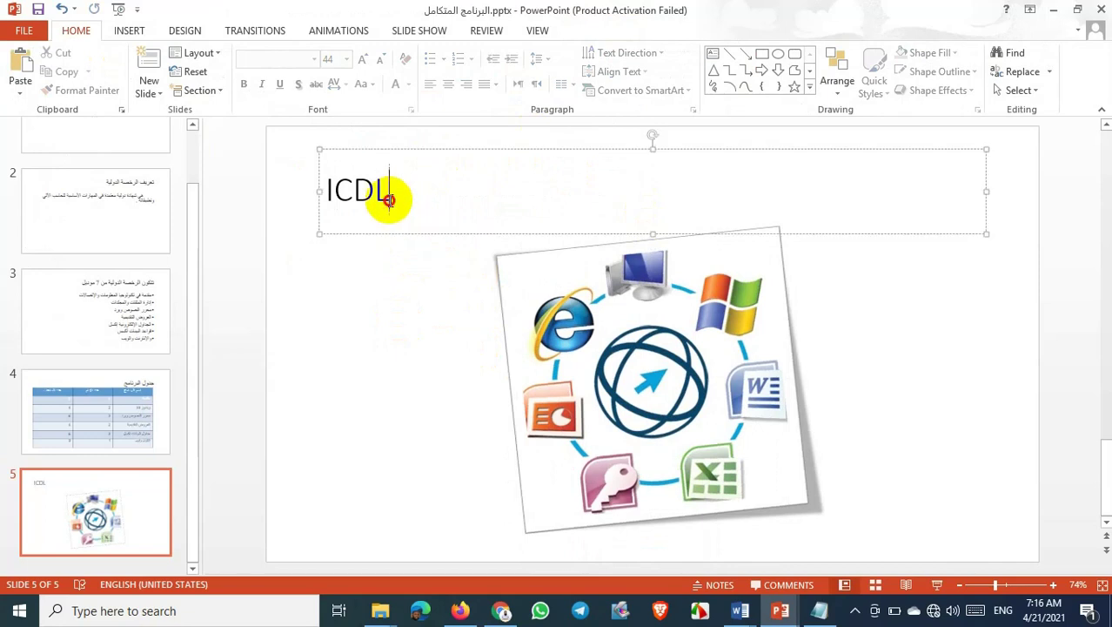
left_click(372, 153)
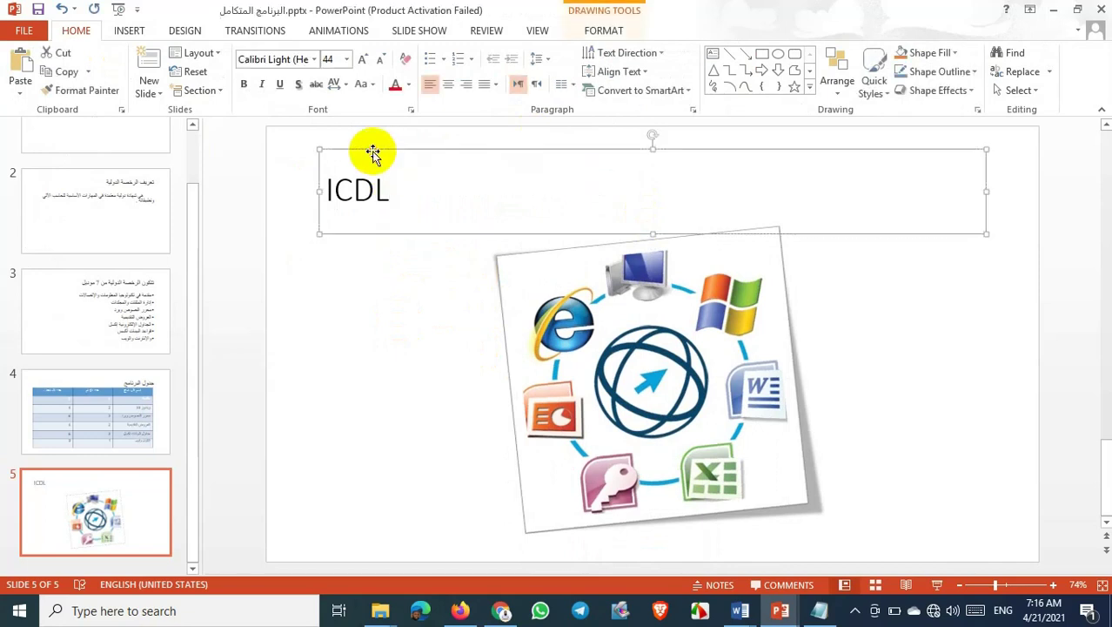
right_click(374, 154)
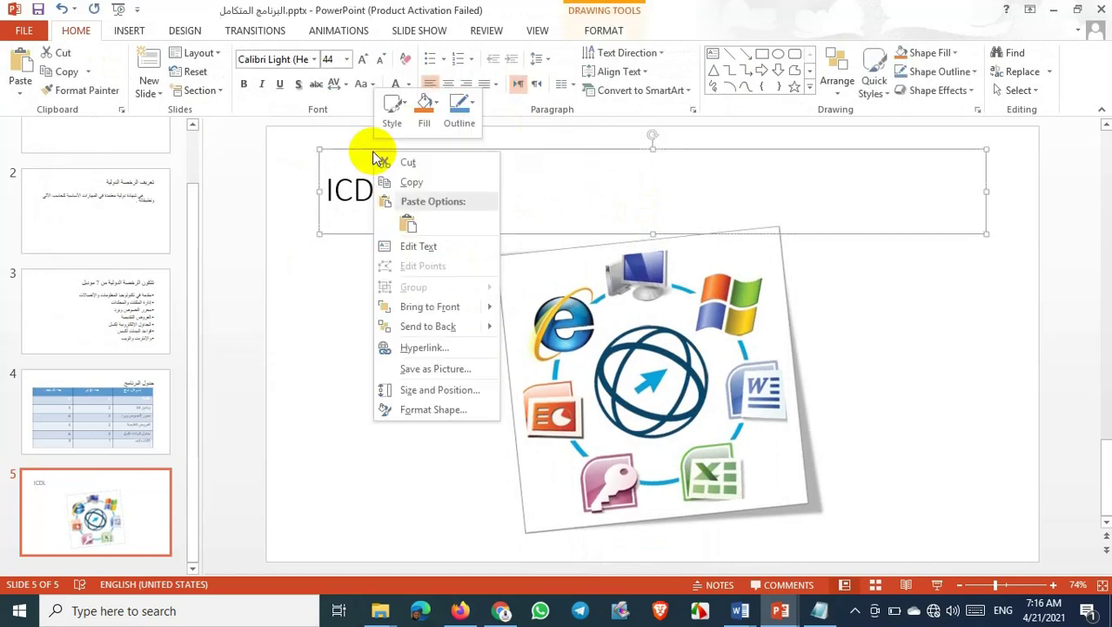
Enlarge the ICDL picture to 4.72" by 4.81" and preview Corrections and Color without changes
left_click(353, 318)
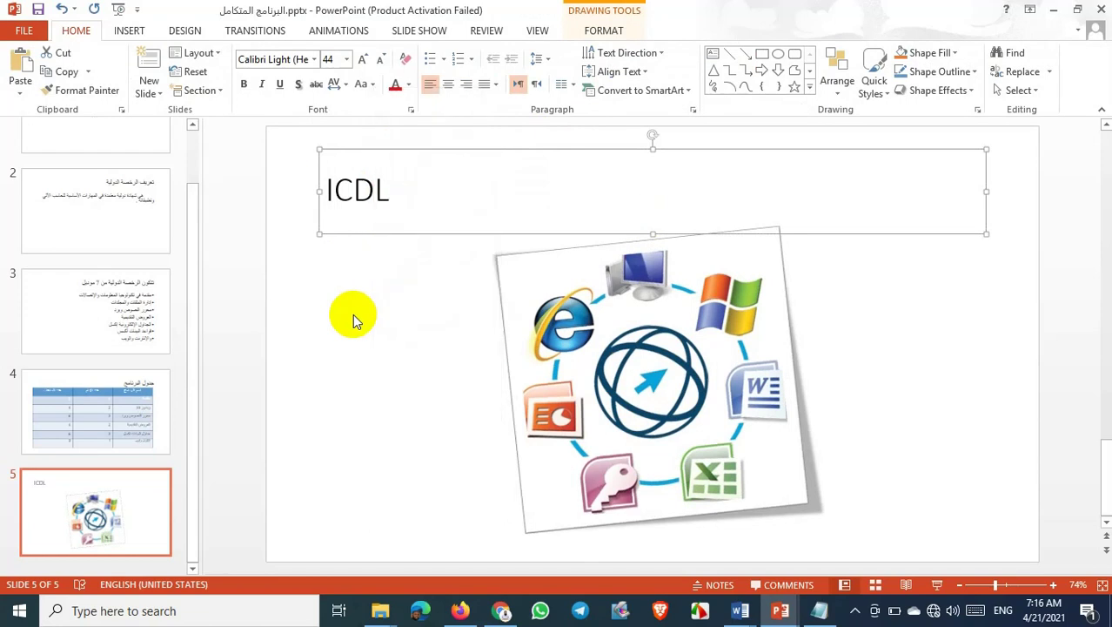
left_click(354, 318)
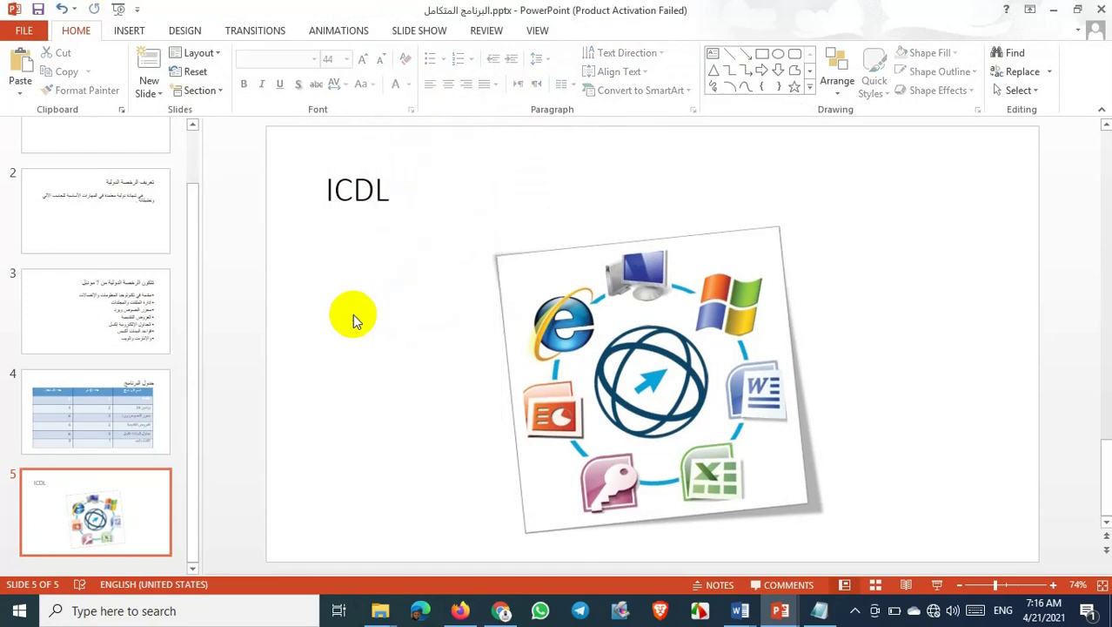
left_click(666, 318)
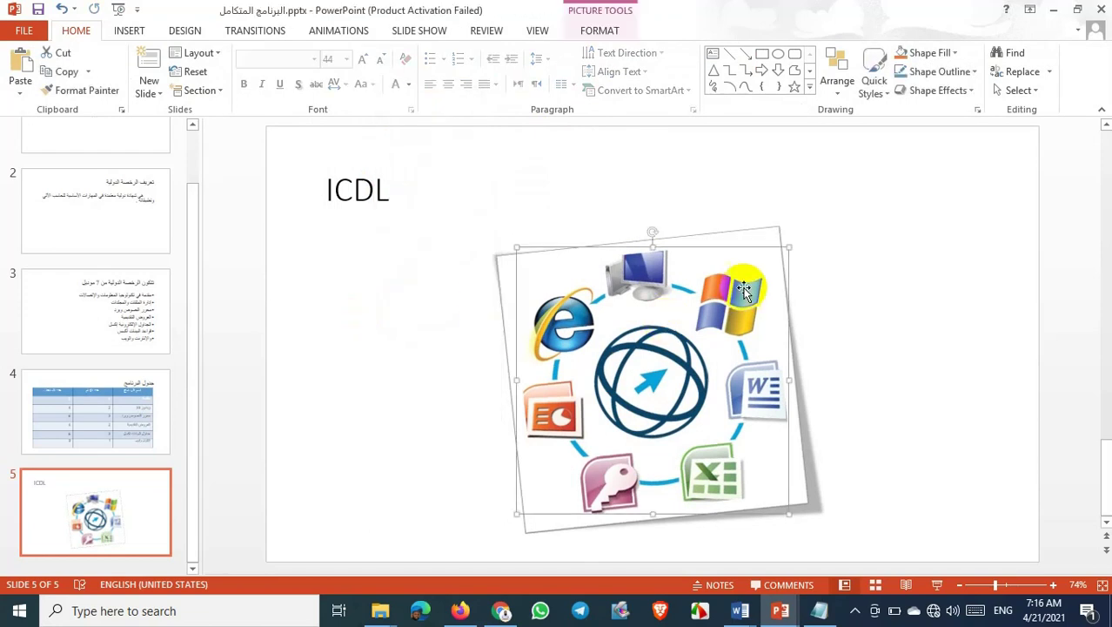
mouse_move(789, 248)
left_mouse_down()
mouse_move(825, 186)
mouse_move(794, 239)
left_mouse_up()
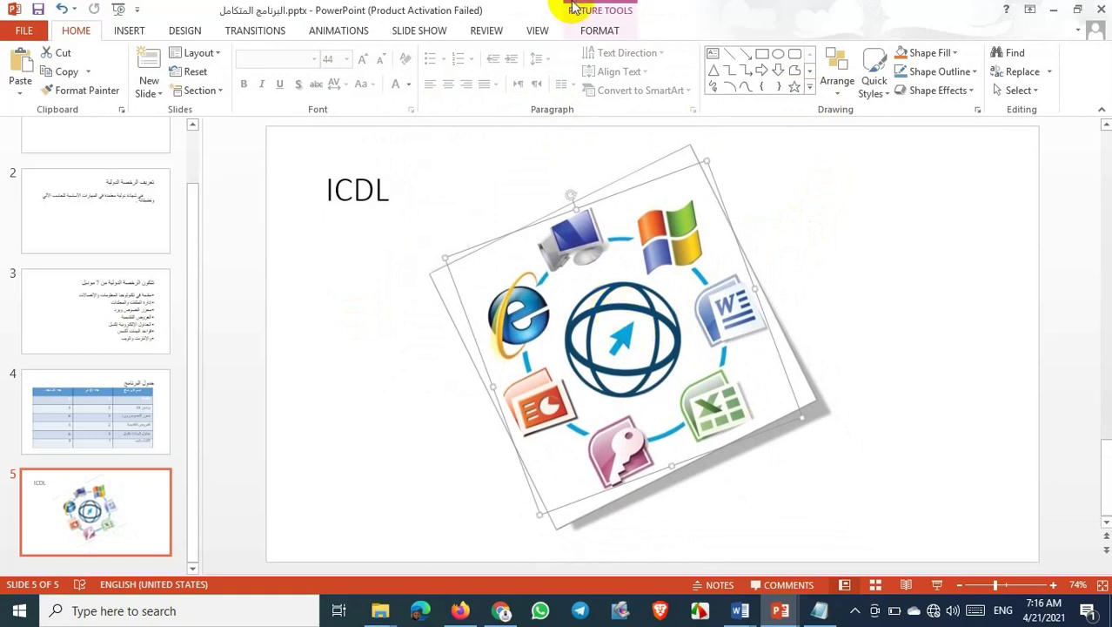
left_click(597, 34)
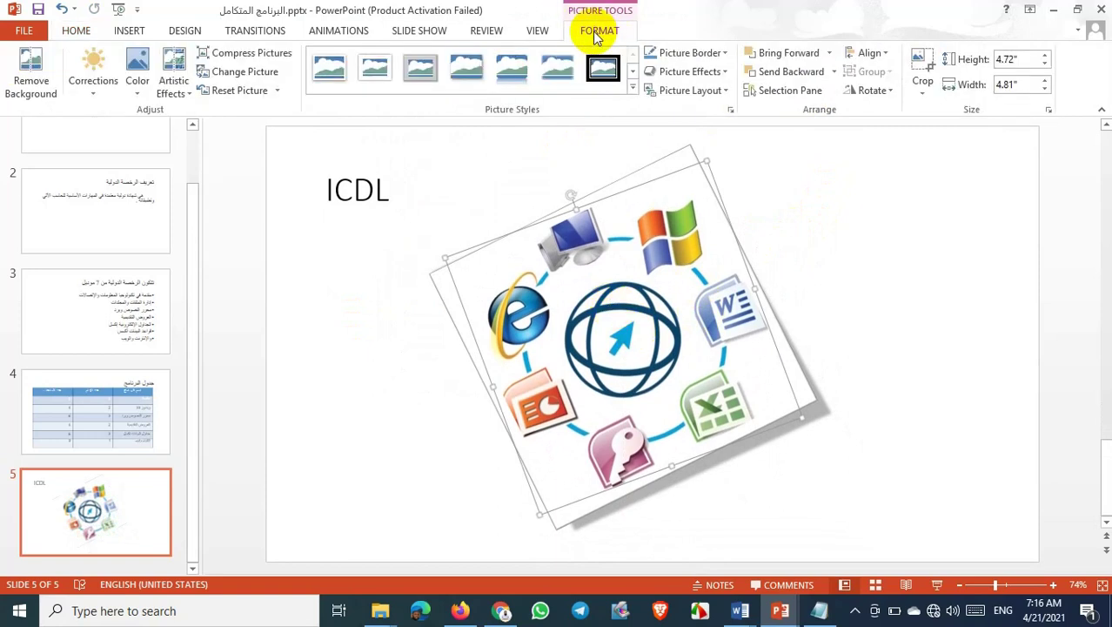
left_click(100, 92)
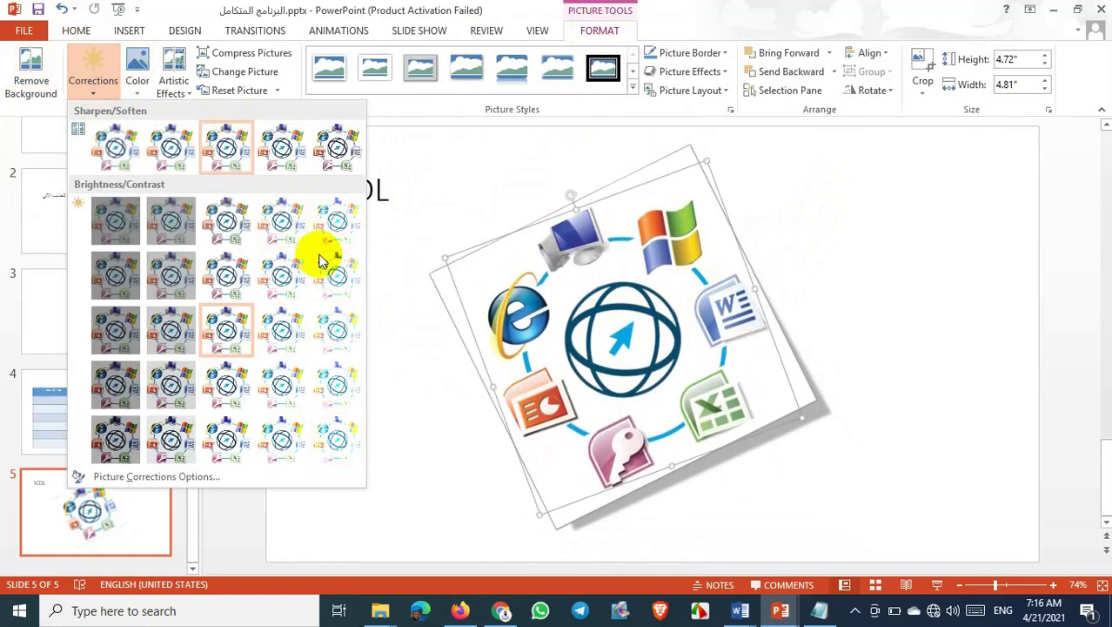
left_click(91, 72)
left_click(136, 80)
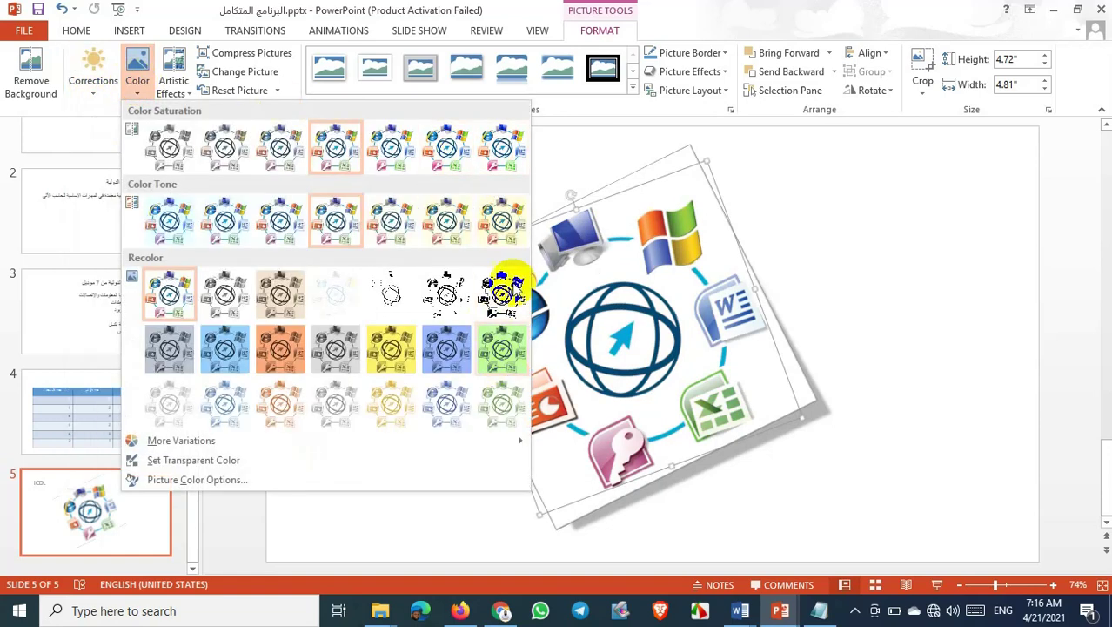
left_click(144, 94)
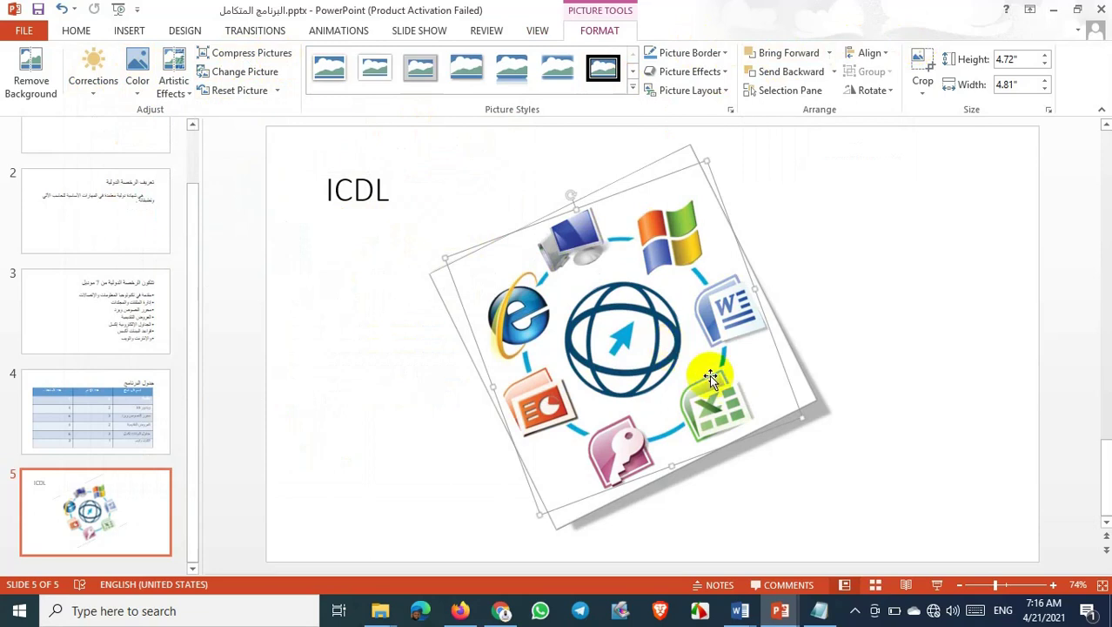
left_click(913, 490)
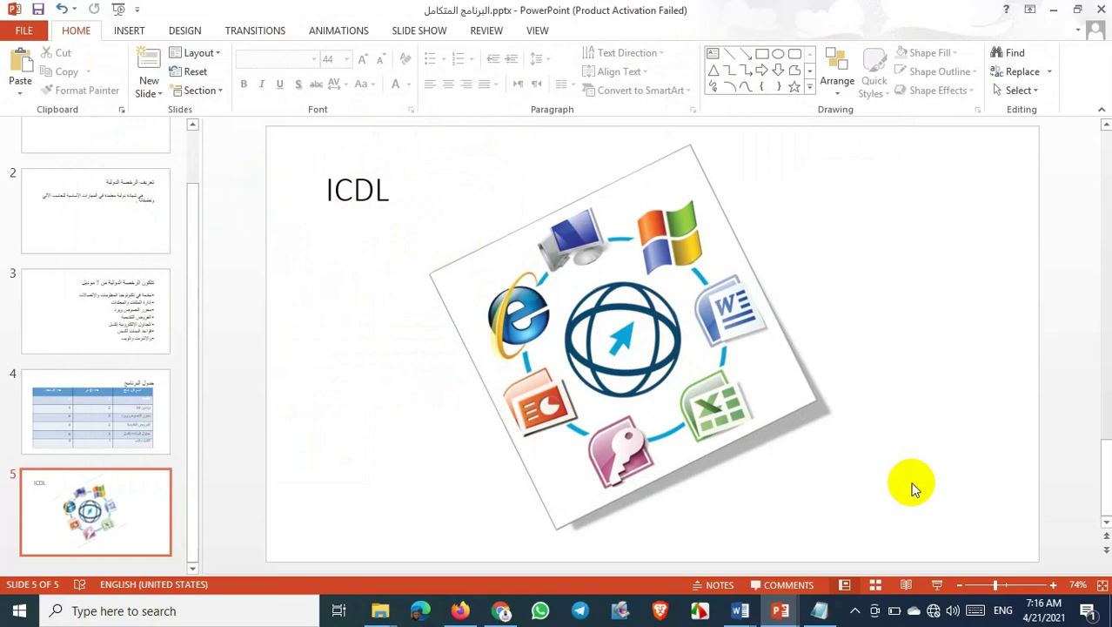
Add a new blank slide 6 after slide 5
left_click(122, 522)
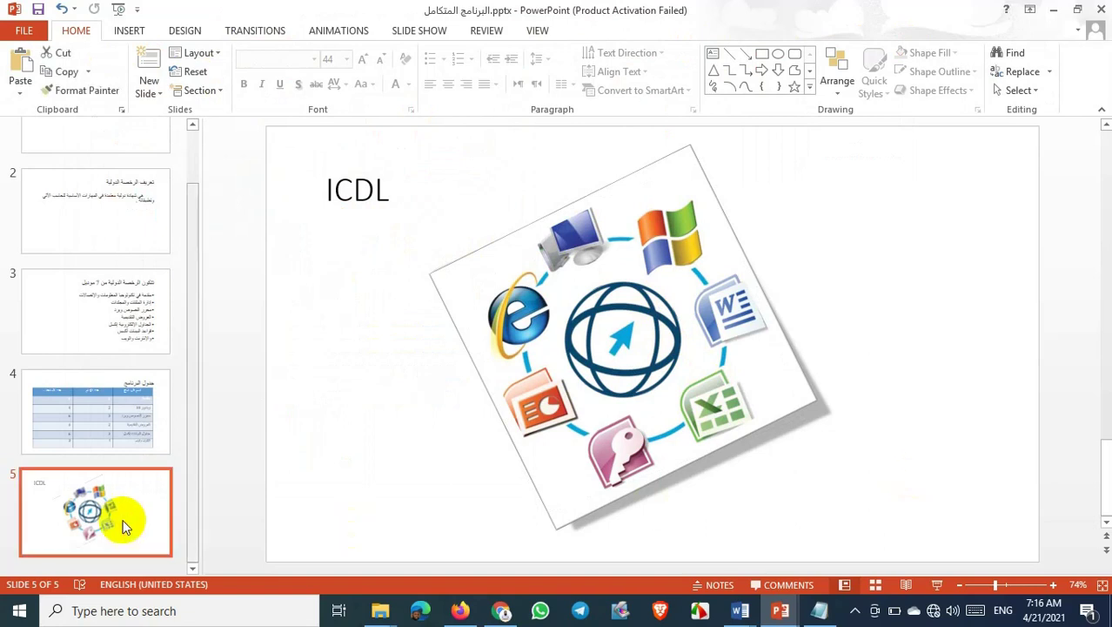
key("Return")
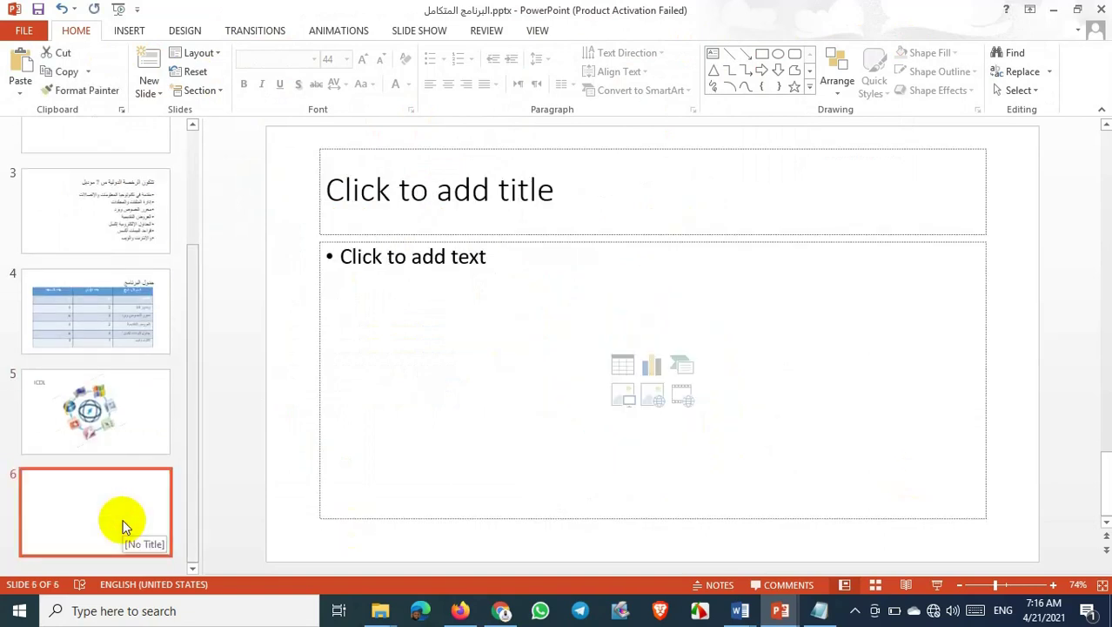
left_click(104, 451)
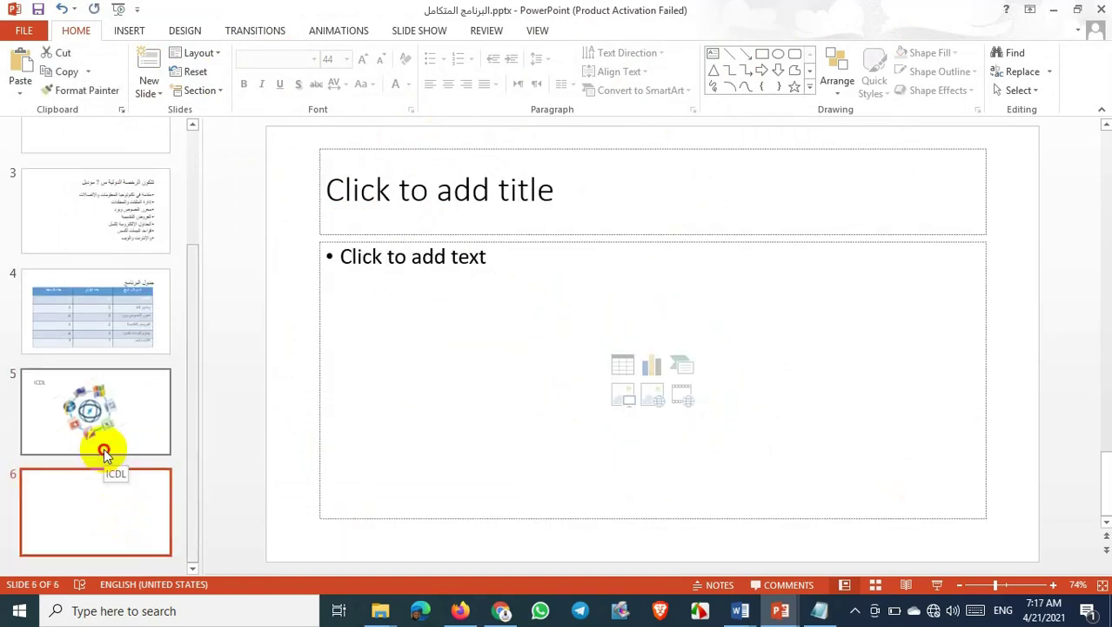
left_click(106, 499)
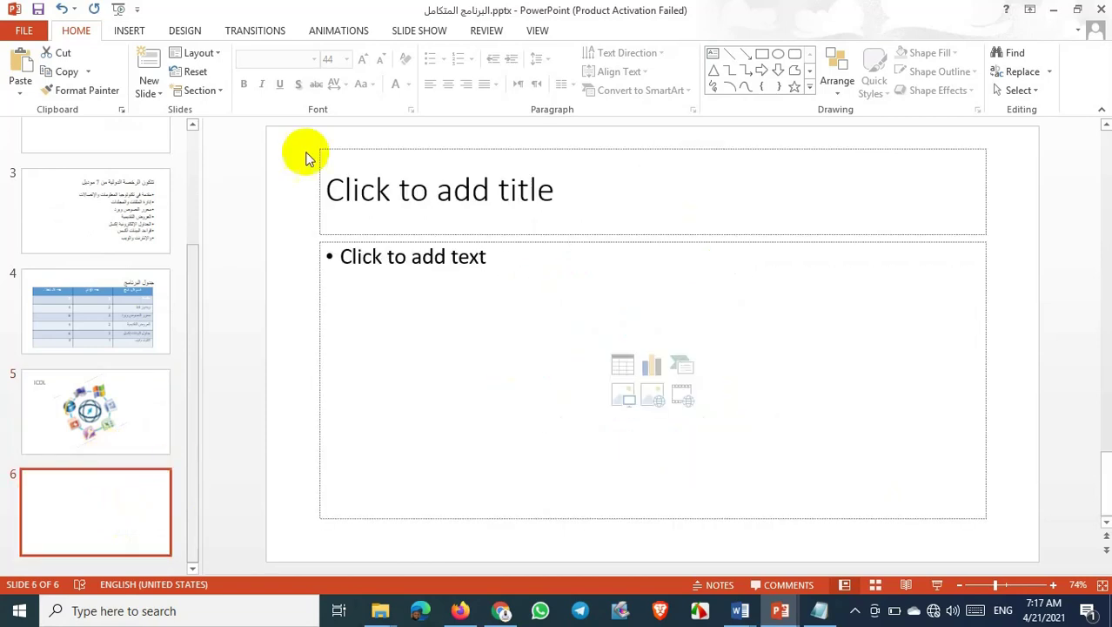
Draw a ribbon banner across the bottom of slide 6, widened to 11.1"
left_click(127, 32)
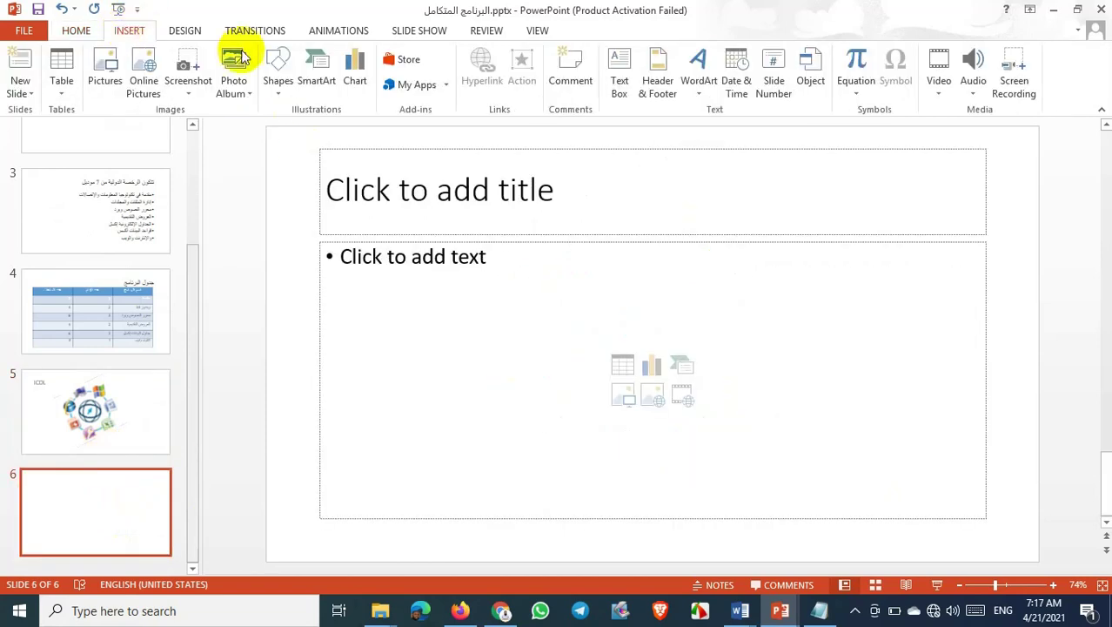
left_click(279, 92)
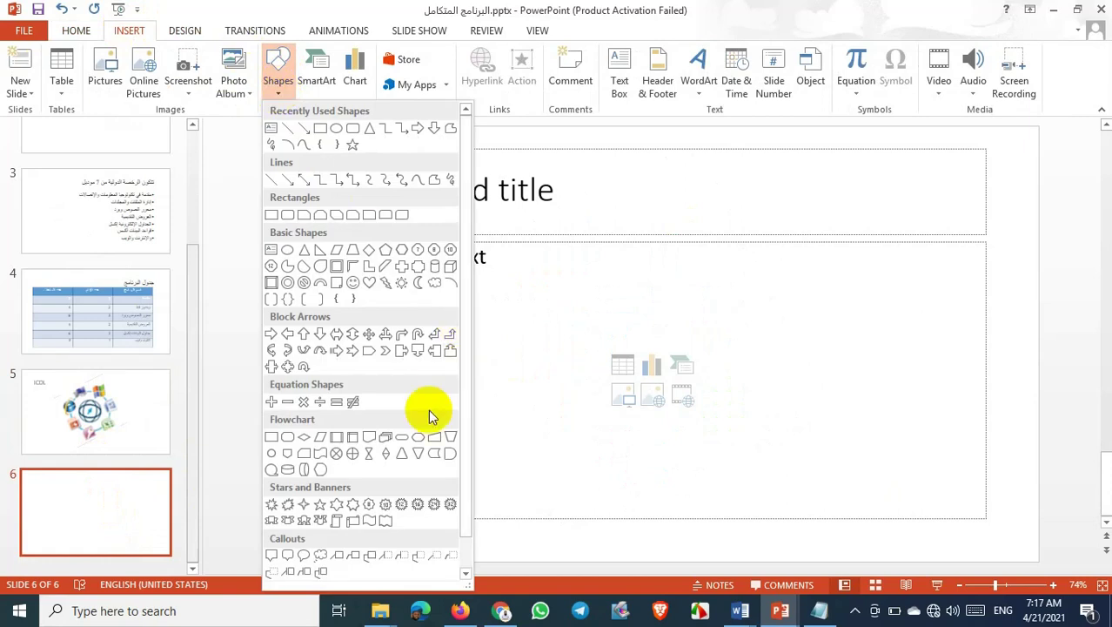
left_click(290, 520)
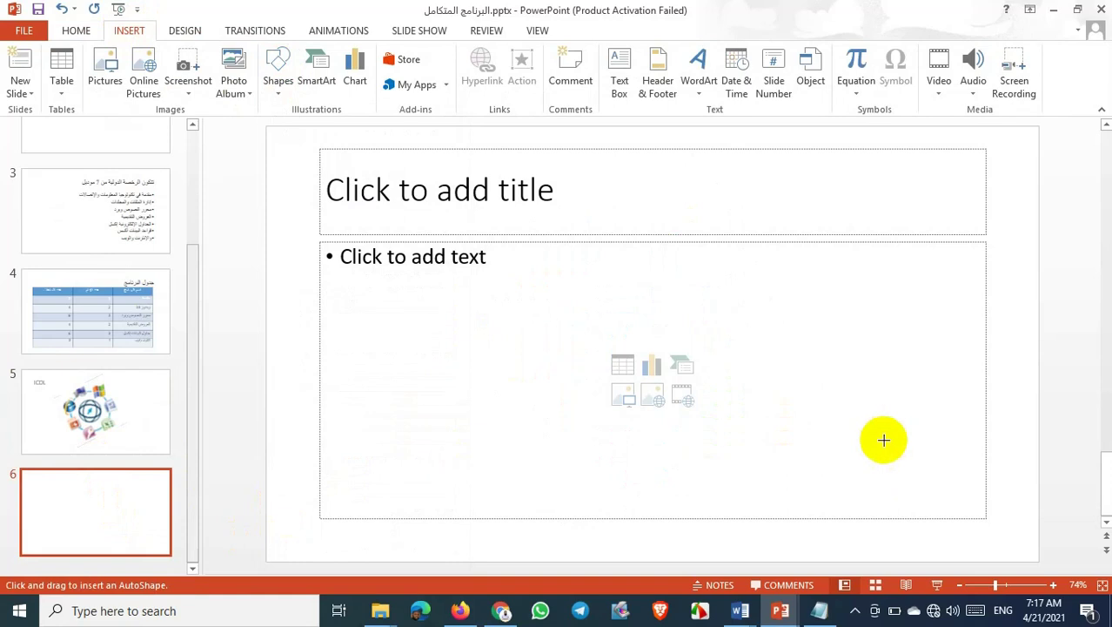
mouse_move(923, 449)
left_mouse_down()
mouse_move(625, 466)
mouse_move(326, 544)
left_mouse_up()
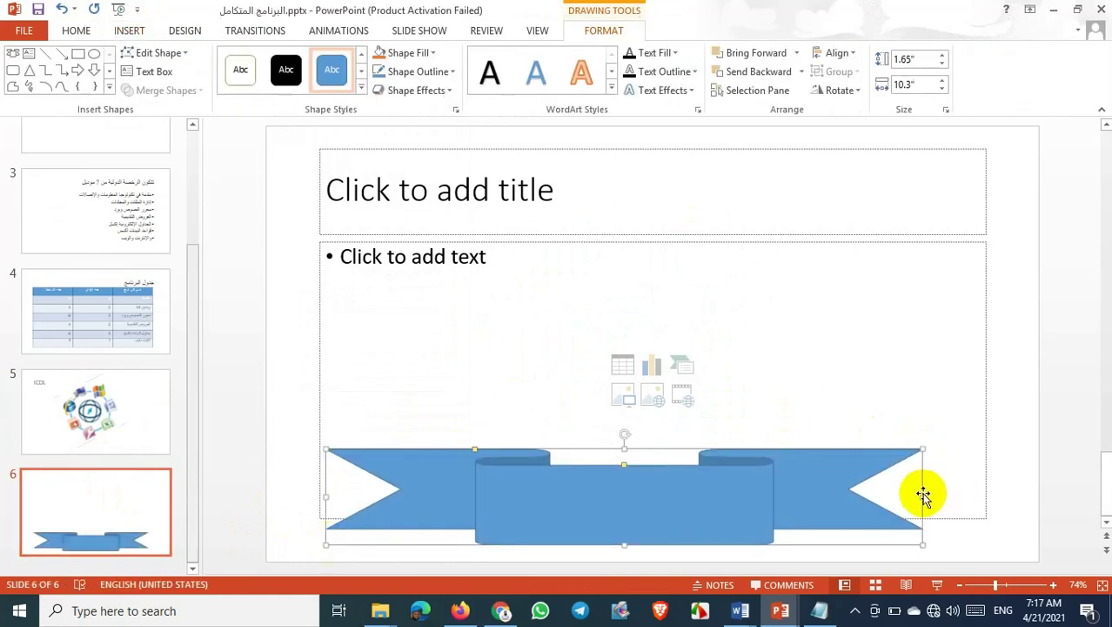
left_click_drag(922, 496, 968, 491)
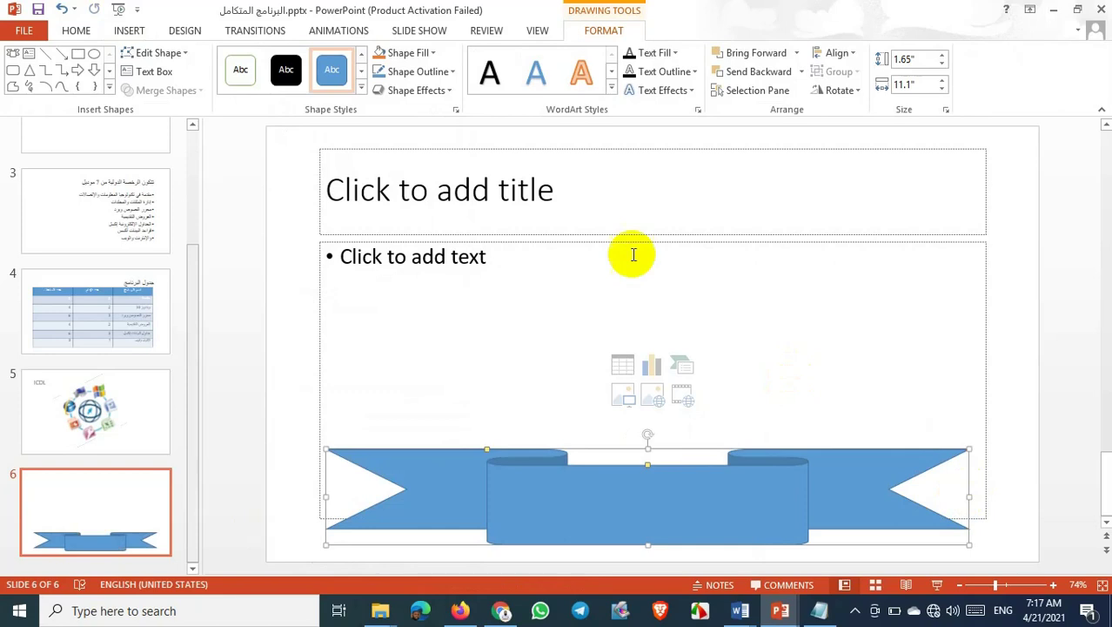
Give the ribbon banner an orange shape style and type ICDL inside it
left_click(361, 89)
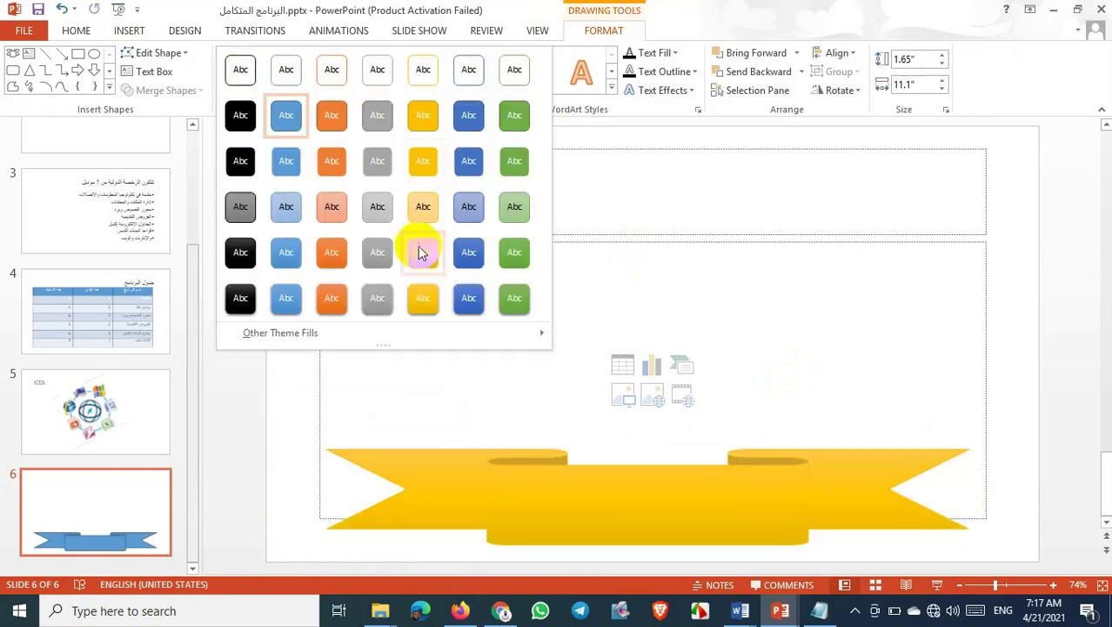
left_click(328, 115)
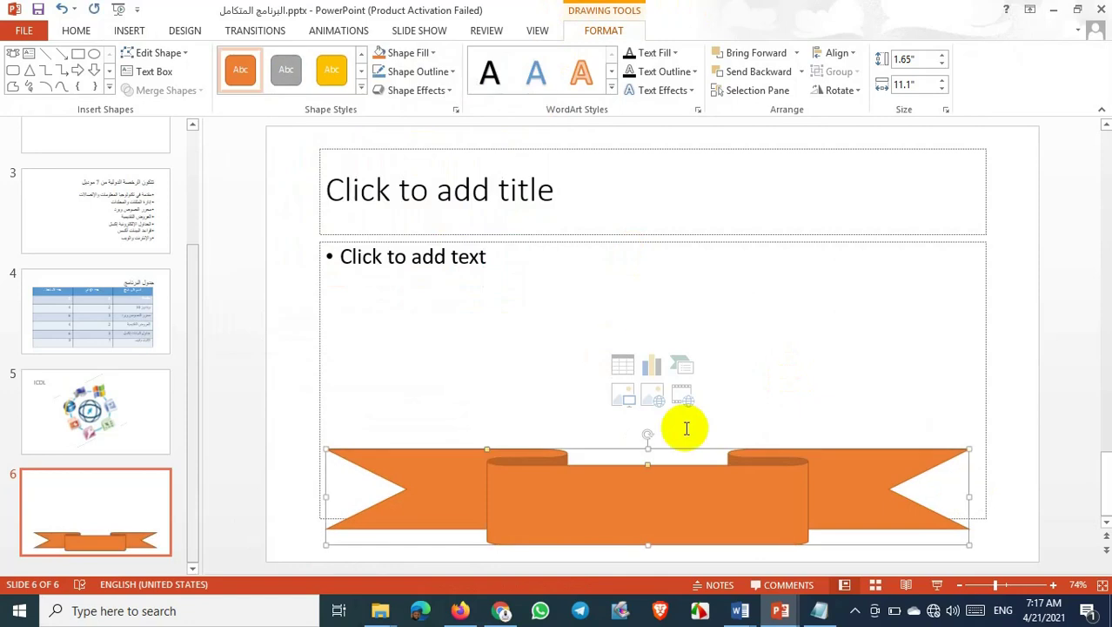
left_click(677, 454)
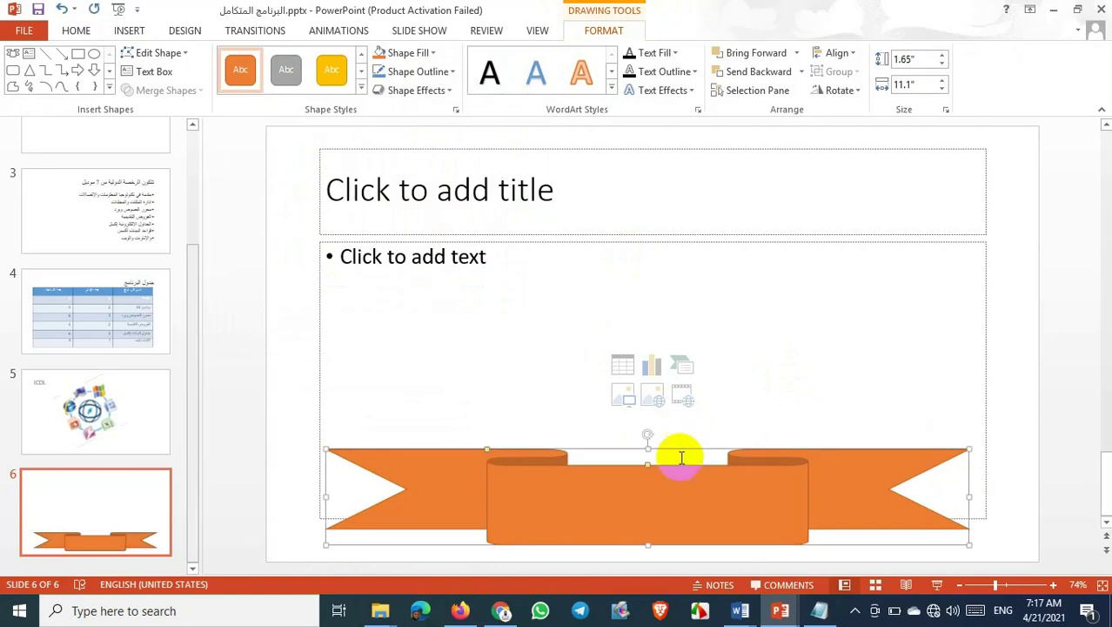
right_click(675, 503)
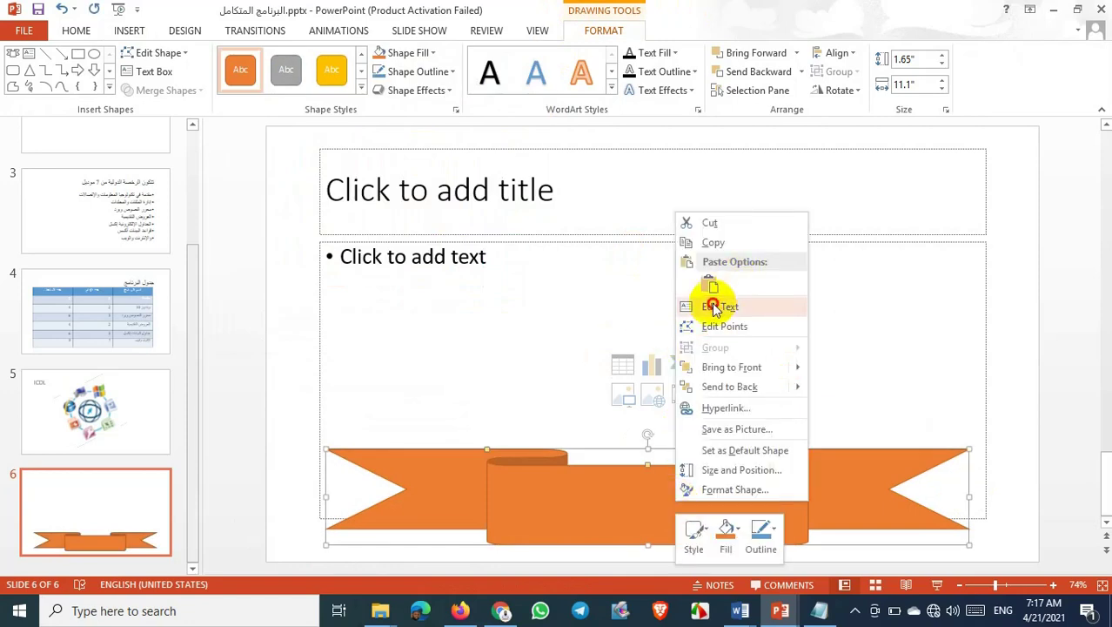
left_click(720, 307)
left_click(641, 542)
type("ICDL")
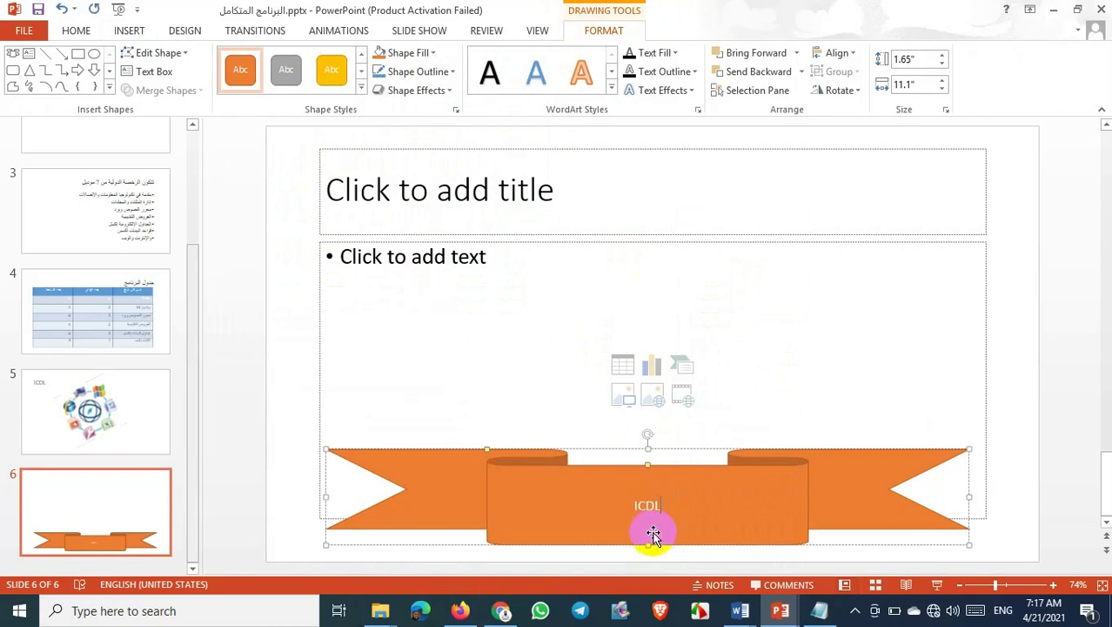
double_click(646, 508)
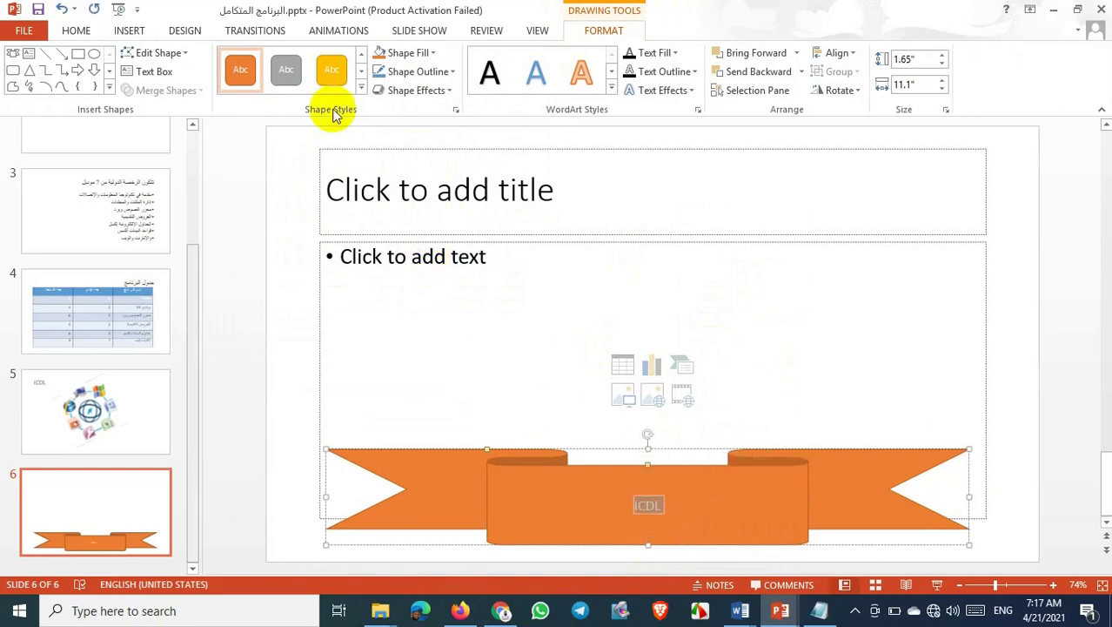
Grow the banner's ICDL text three sizes and apply a blue outlined WordArt style
left_click(67, 30)
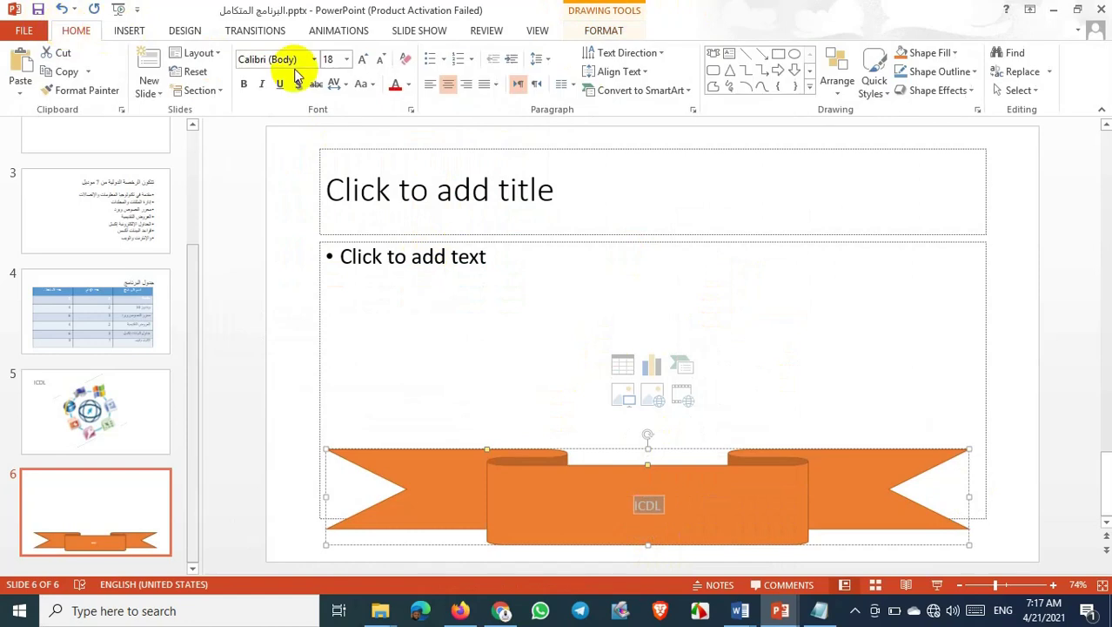
left_click(361, 59)
left_click(361, 59)
left_click(361, 59)
left_click(361, 59)
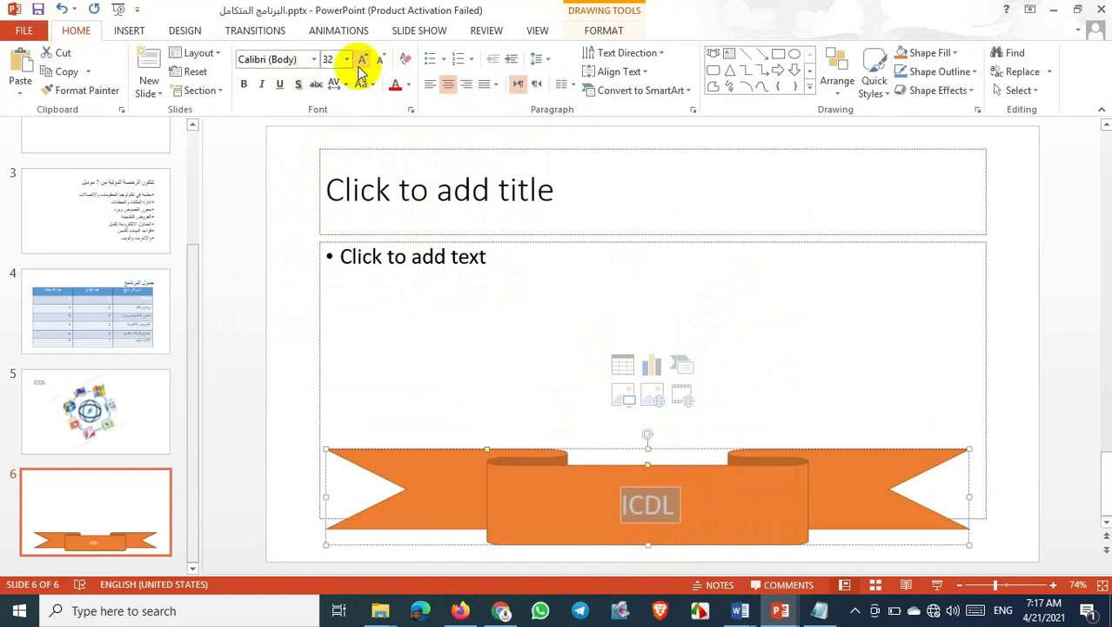
left_click(361, 59)
left_click(361, 59)
left_click(603, 33)
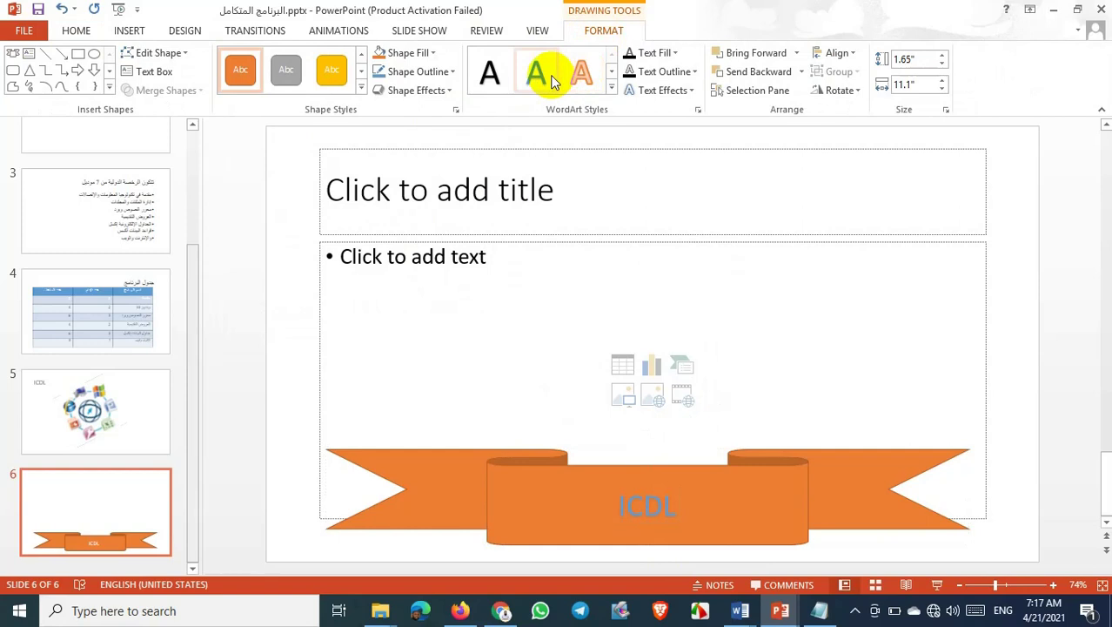
left_click(612, 90)
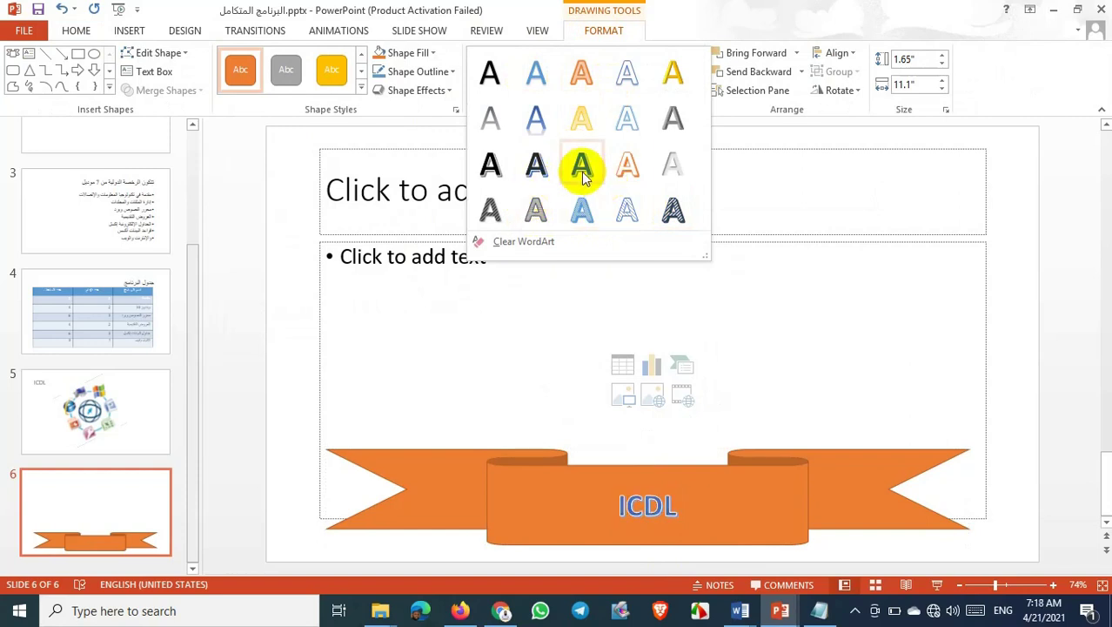
key("Escape")
left_click(630, 180)
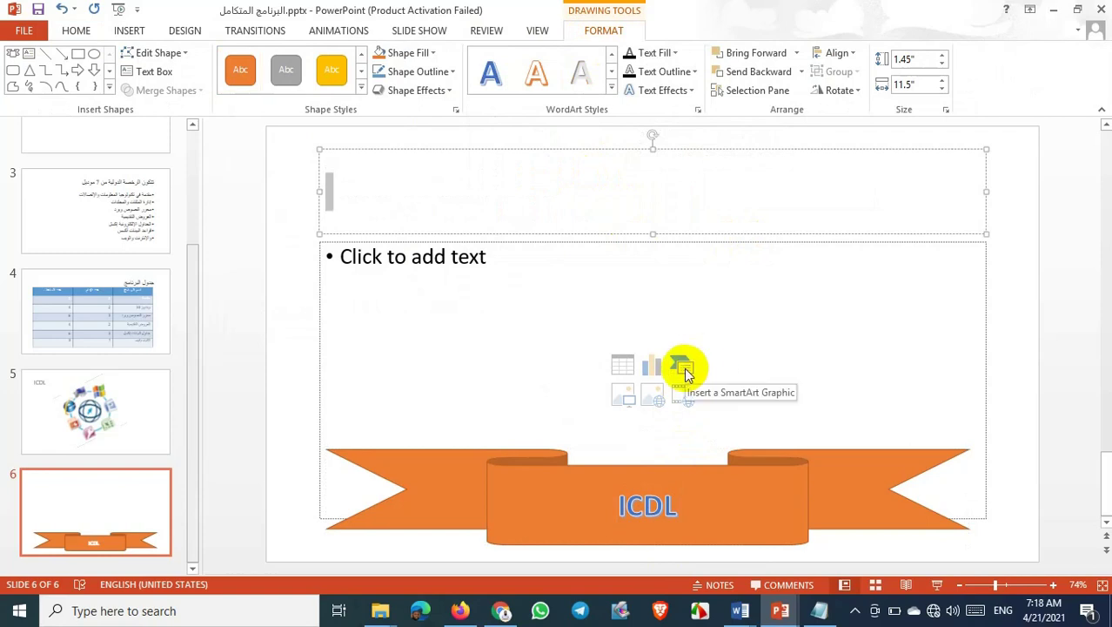
Insert a five-circle Basic Cycle SmartArt from the Cycle category into slide 6's placeholder
left_click(685, 369)
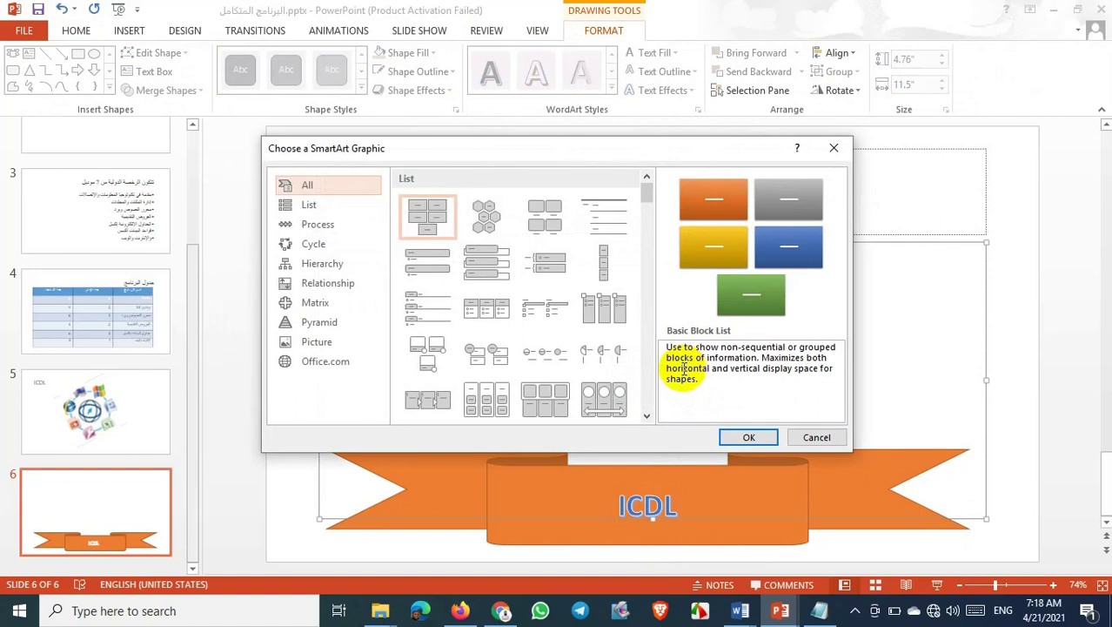
left_click(309, 206)
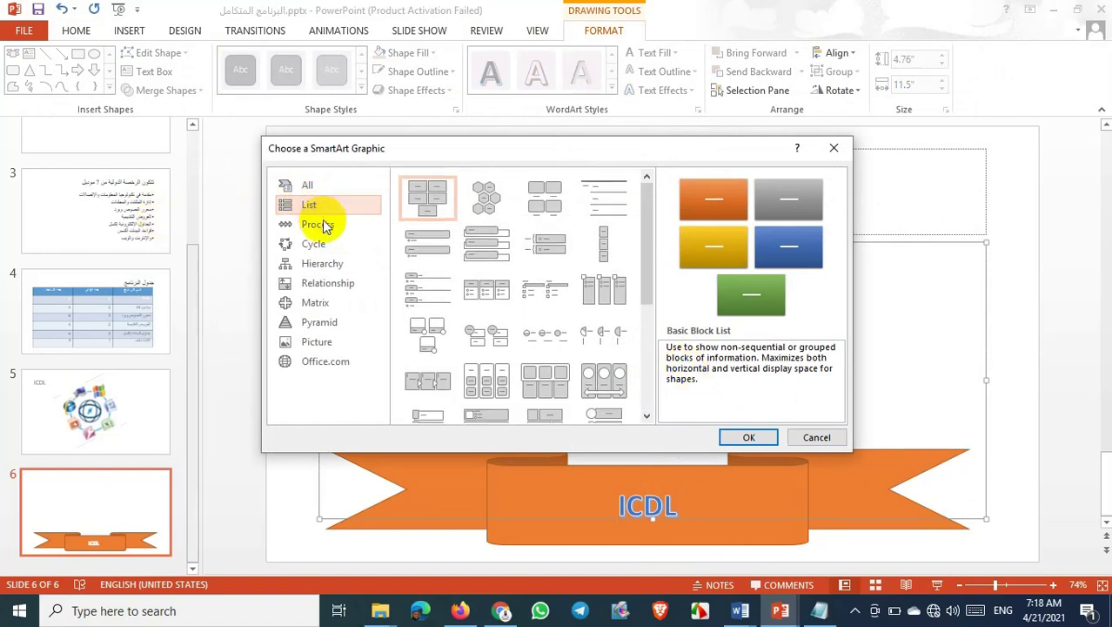
left_click(317, 225)
left_click(320, 247)
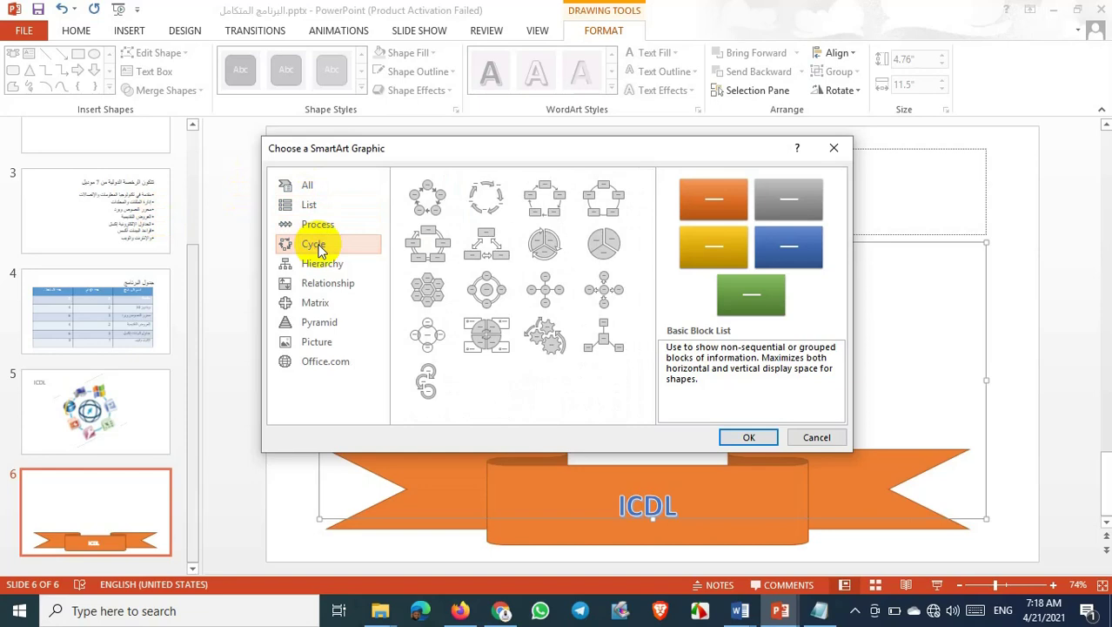
left_click(431, 200)
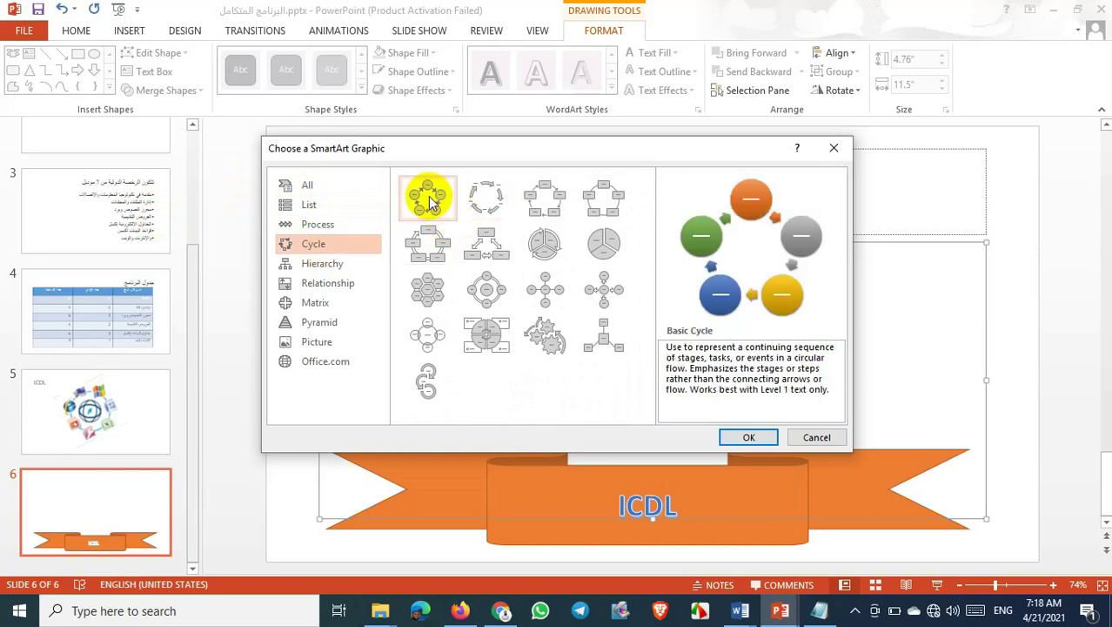
left_click(755, 437)
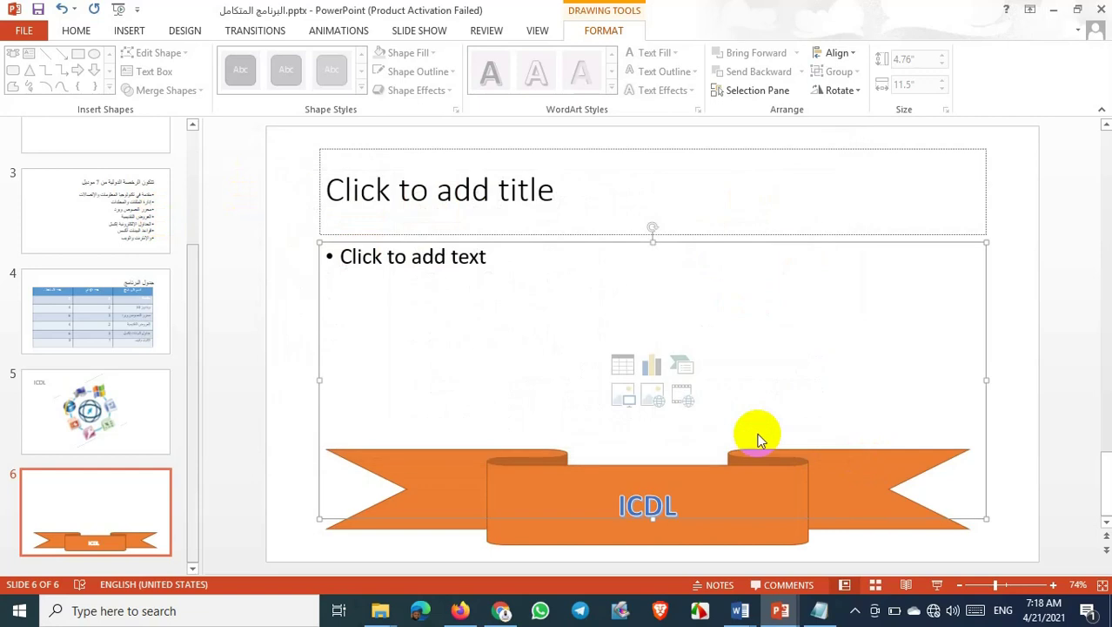
left_click(696, 270)
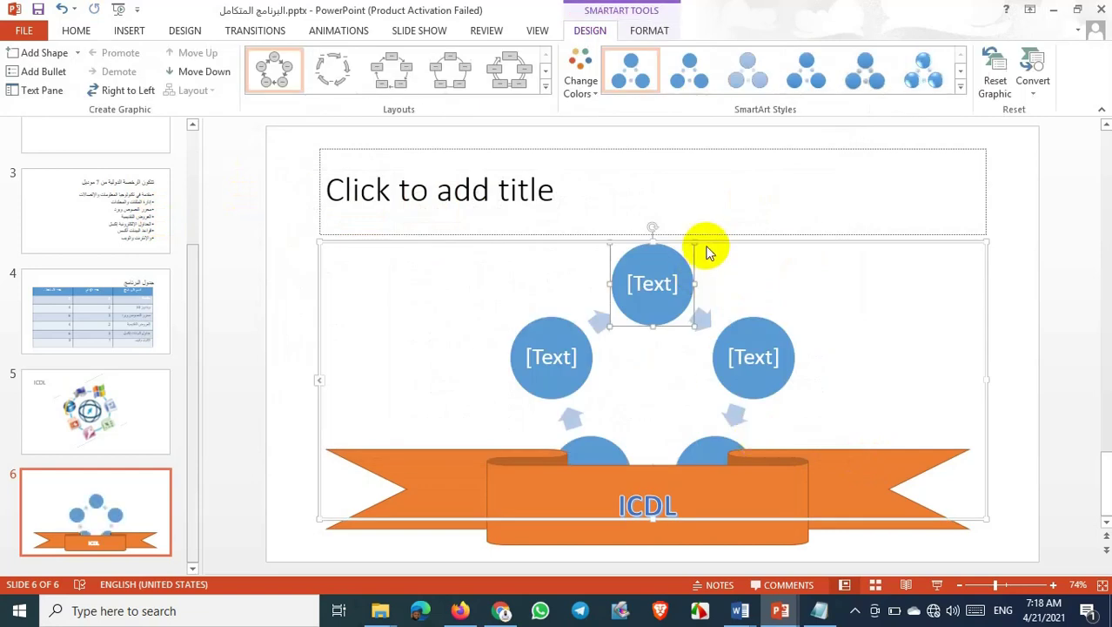
Delete the empty title placeholder from slide 6 after nudging the cycle diagram
left_click_drag(703, 247, 666, 141)
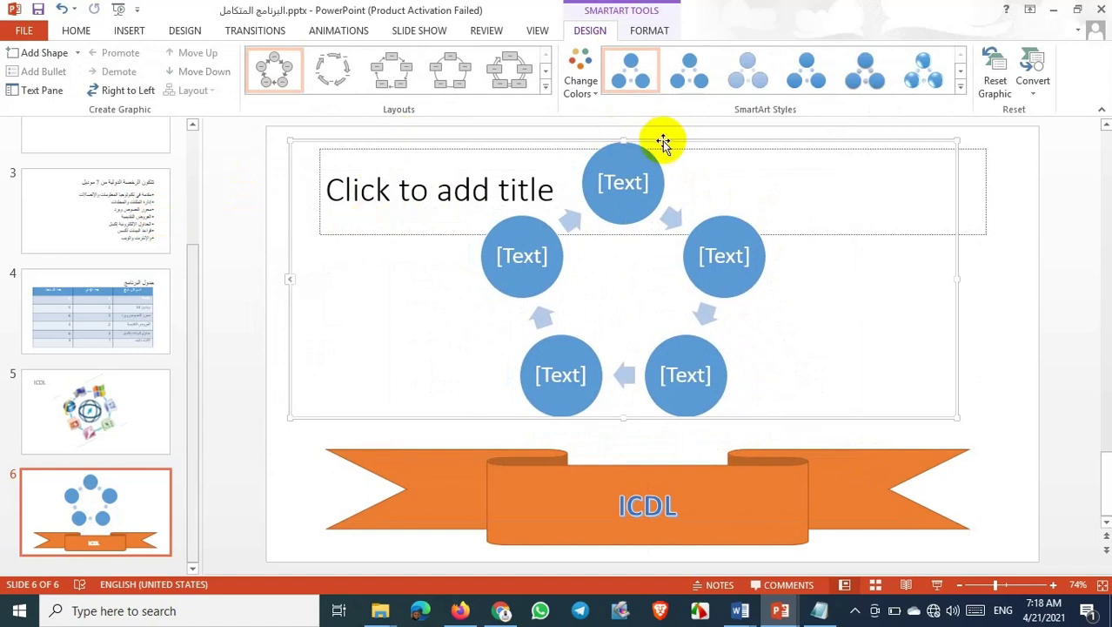
left_click_drag(665, 169, 672, 232)
left_click(599, 151)
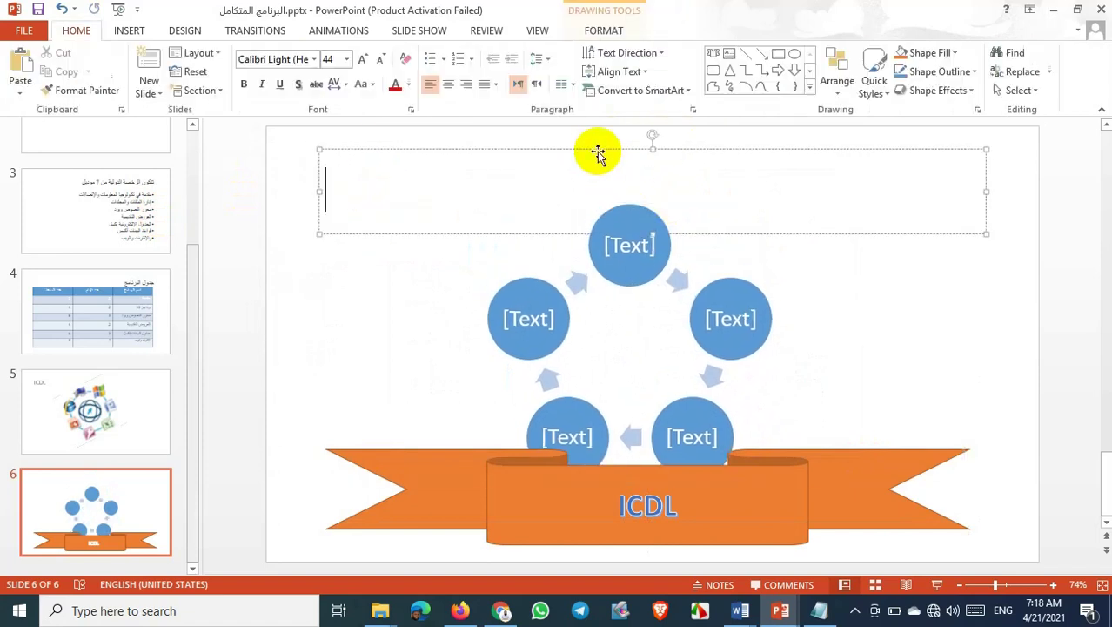
key("Delete")
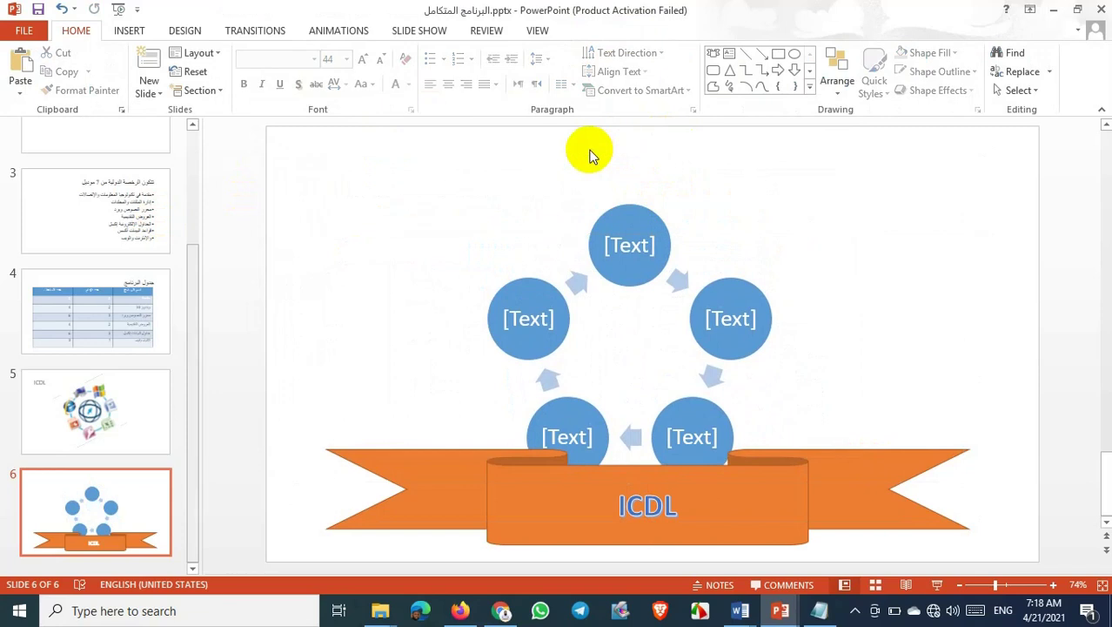
Move the cycle diagram up clear of the ICDL ribbon and place the cursor in its top circle
left_click(721, 277)
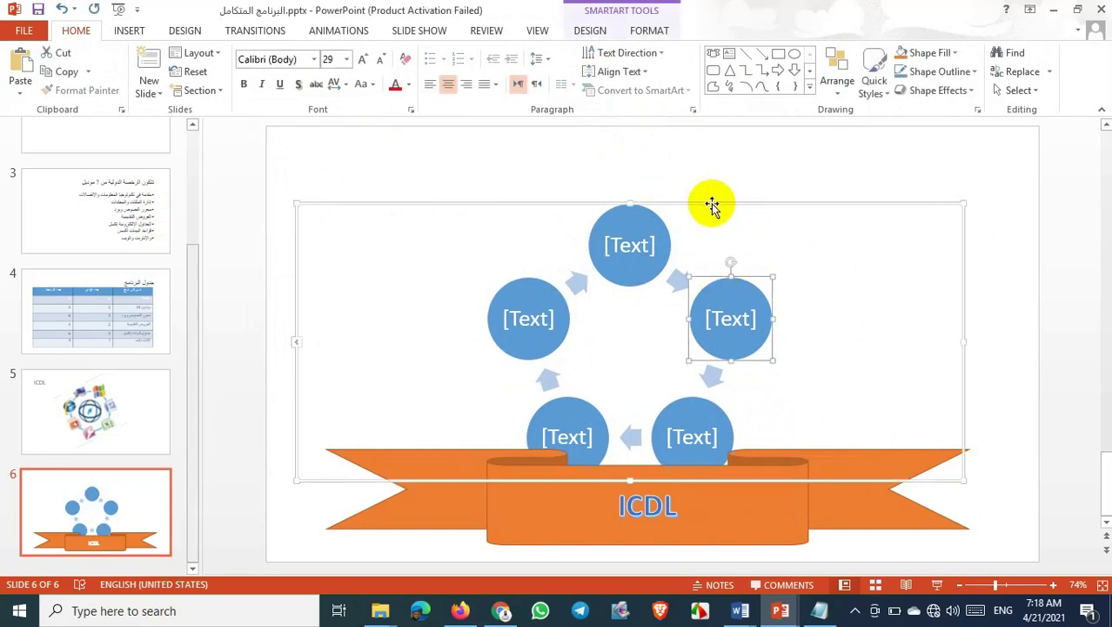
left_click_drag(710, 207, 712, 143)
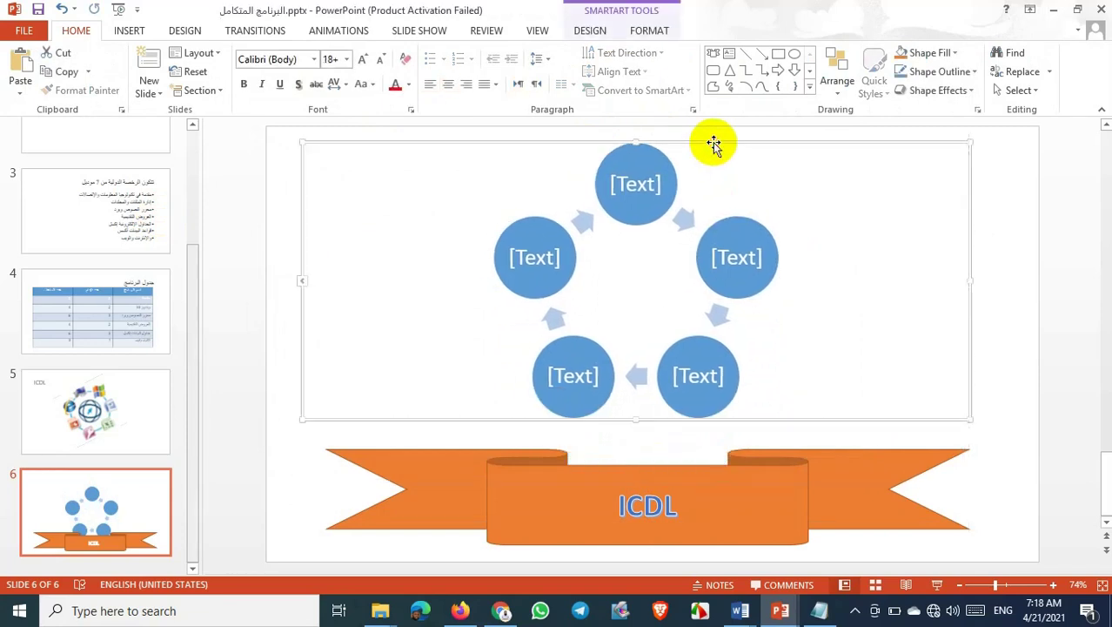
left_click(659, 188)
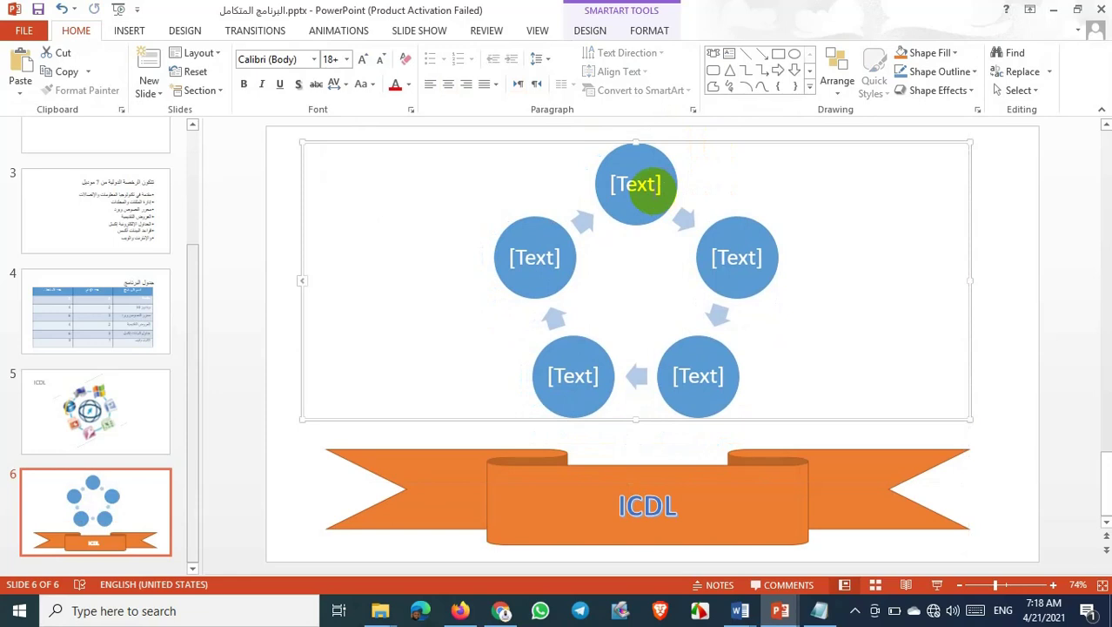
left_click(634, 191)
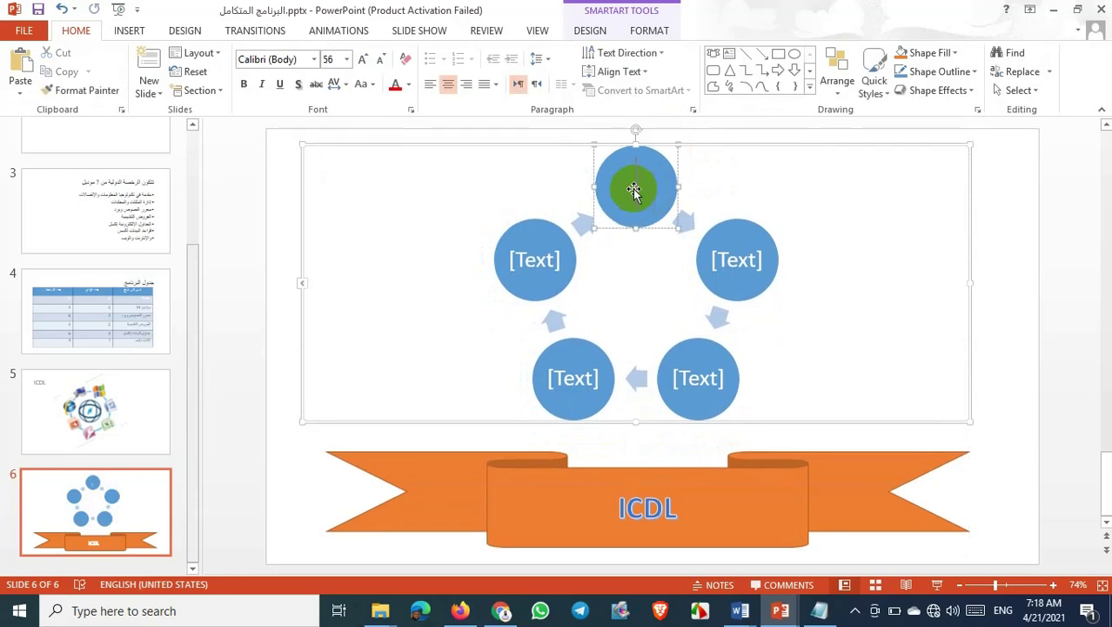
Switch input from Arabic to English and label the top circle 'windows'
key("alt+shift")
type("صبح")
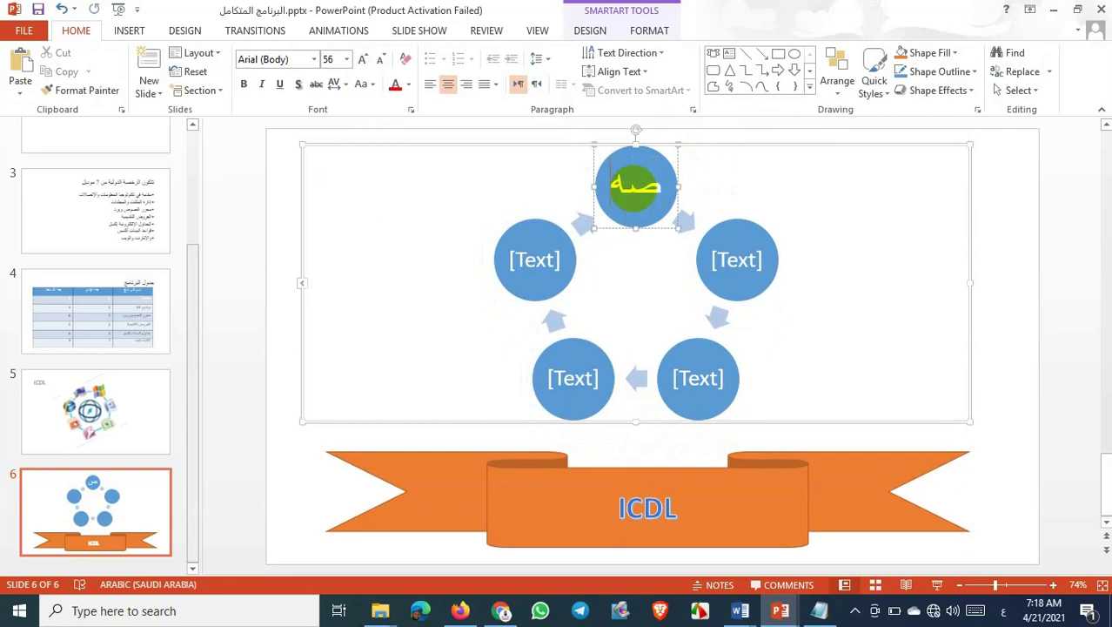
type("يبخث")
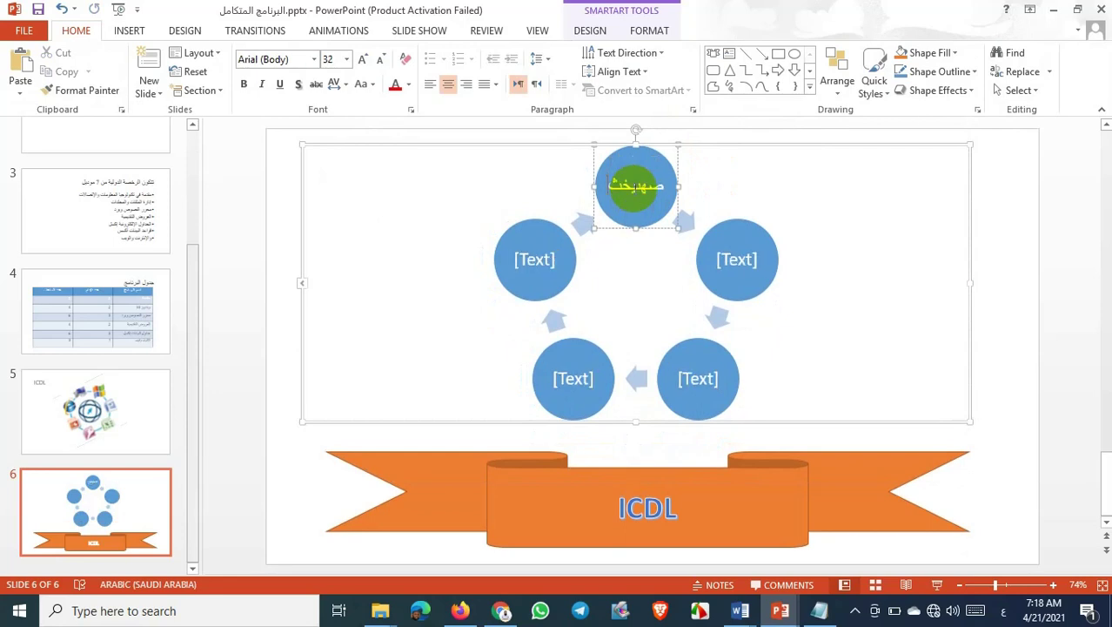
key("BackSpace")
key("BackSpace")
key("BackSpace")
key("BackSpace")
key("BackSpace")
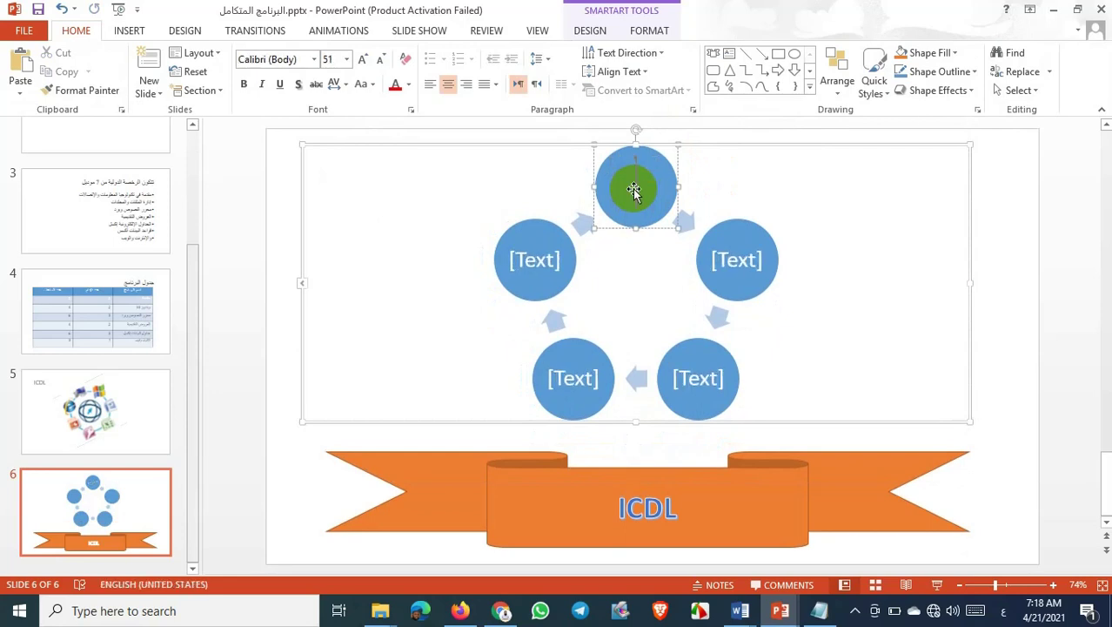
key("alt+shift")
type("wi")
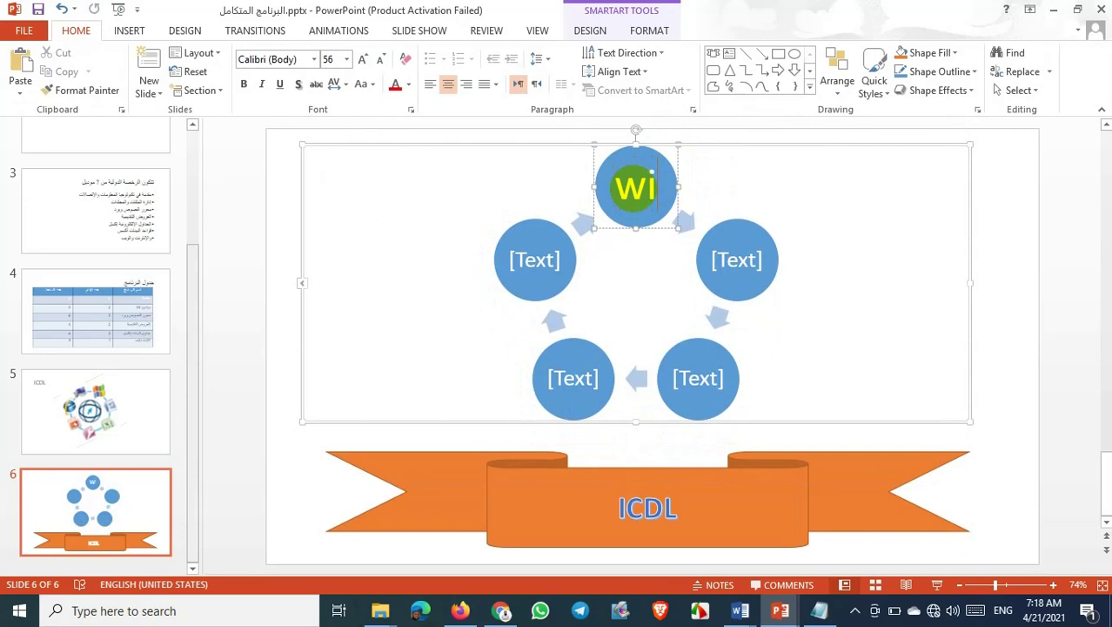
type("ndows")
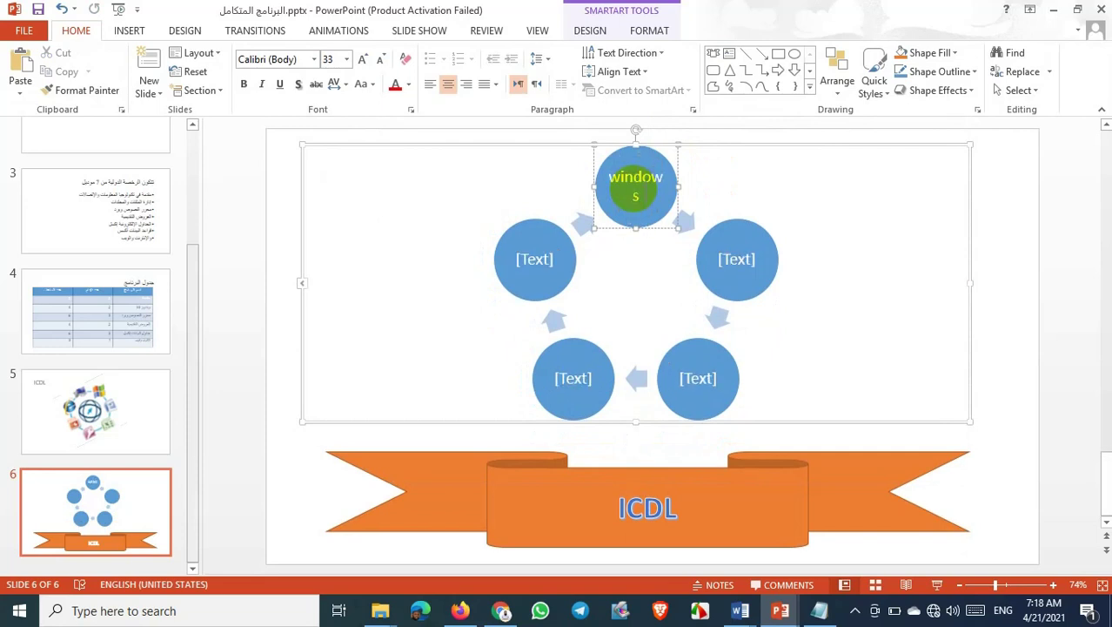
Label the remaining circles word, powerpoint, excel and access, then deselect the diagram
left_click(736, 259)
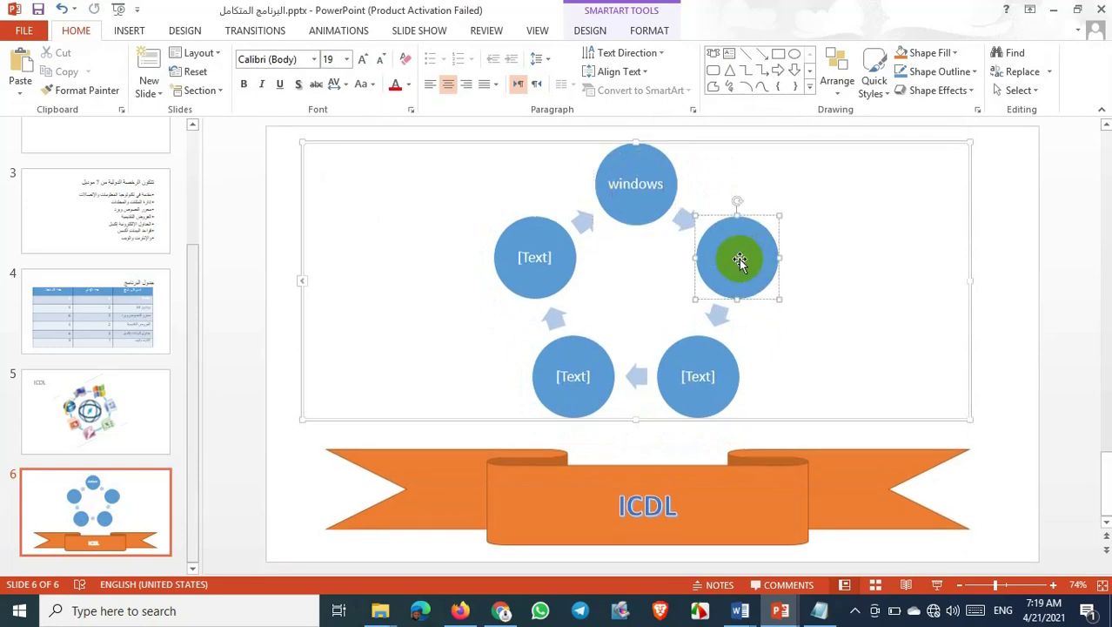
type("word")
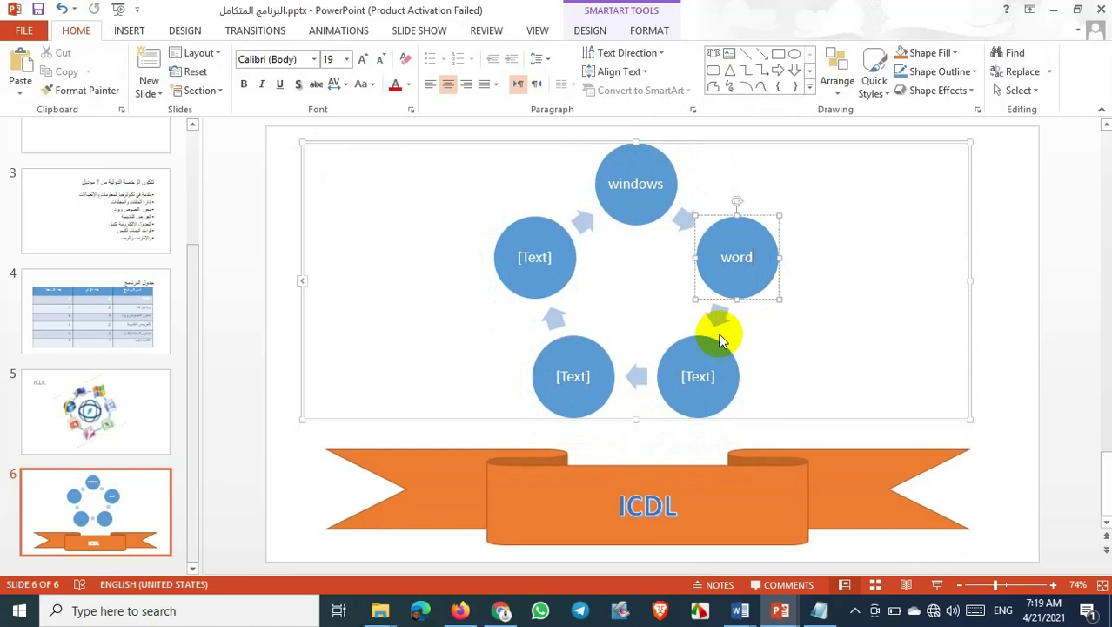
left_click(698, 376)
left_click(701, 383)
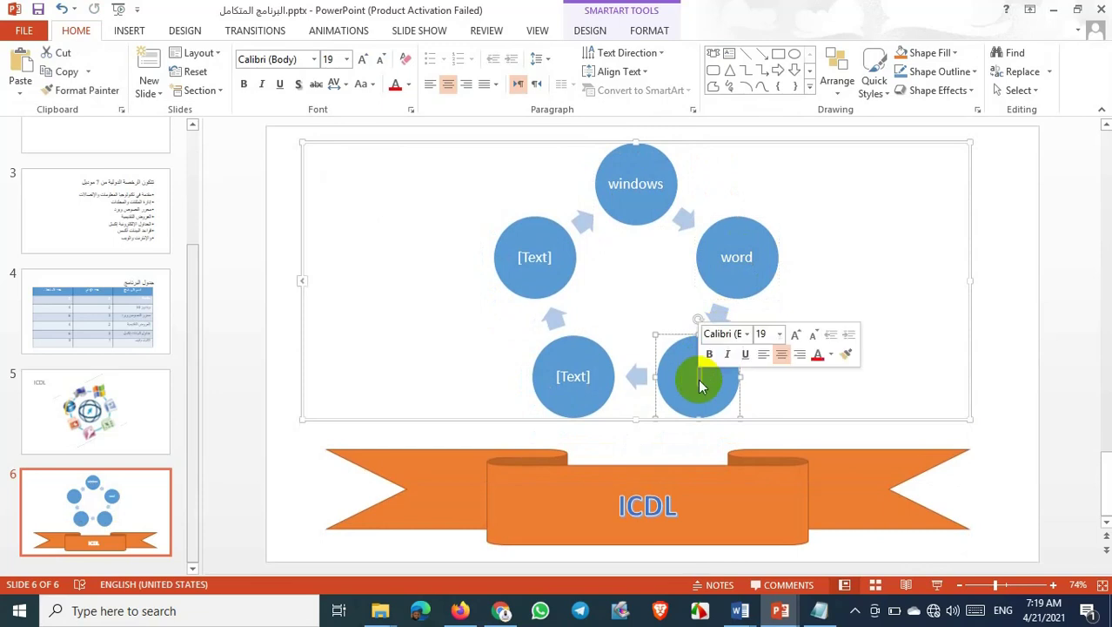
type("powe")
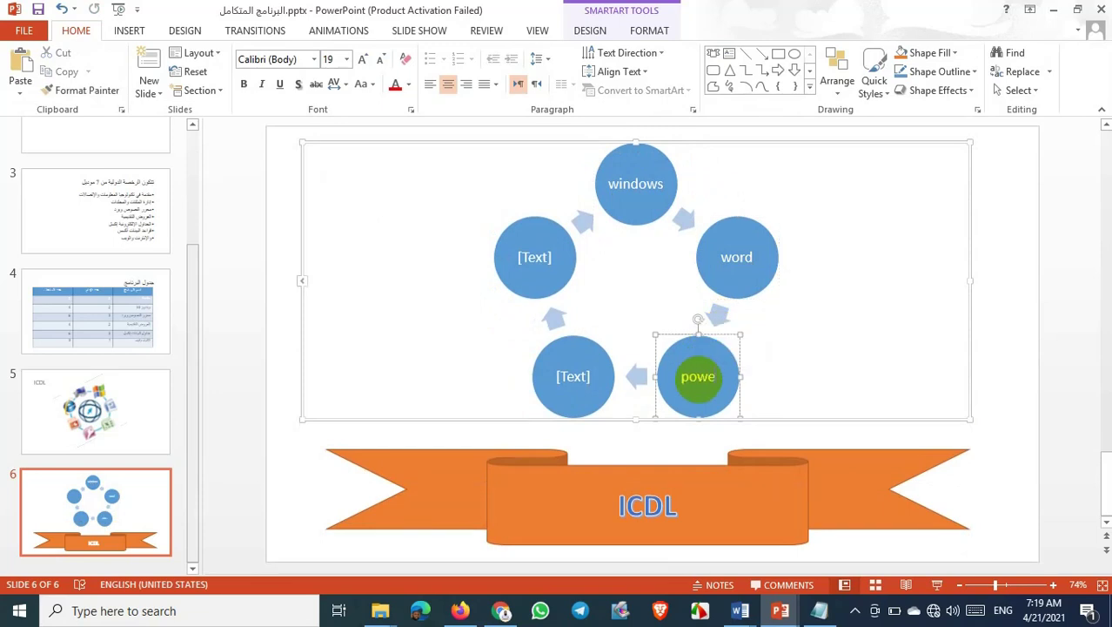
type("rpoint")
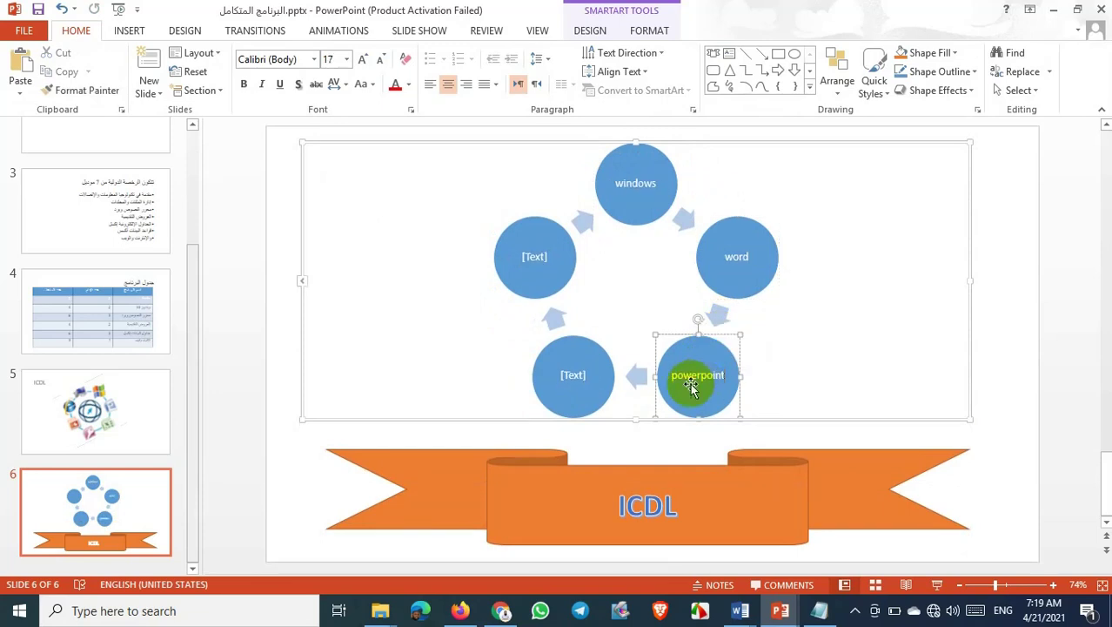
left_click(572, 376)
type("excel")
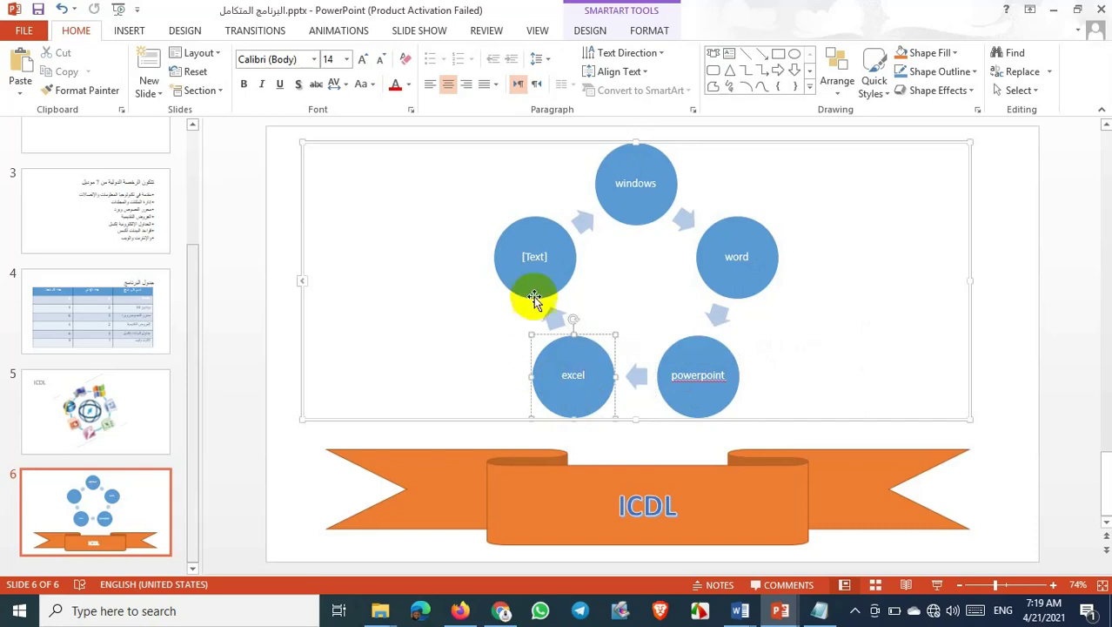
left_click(533, 259)
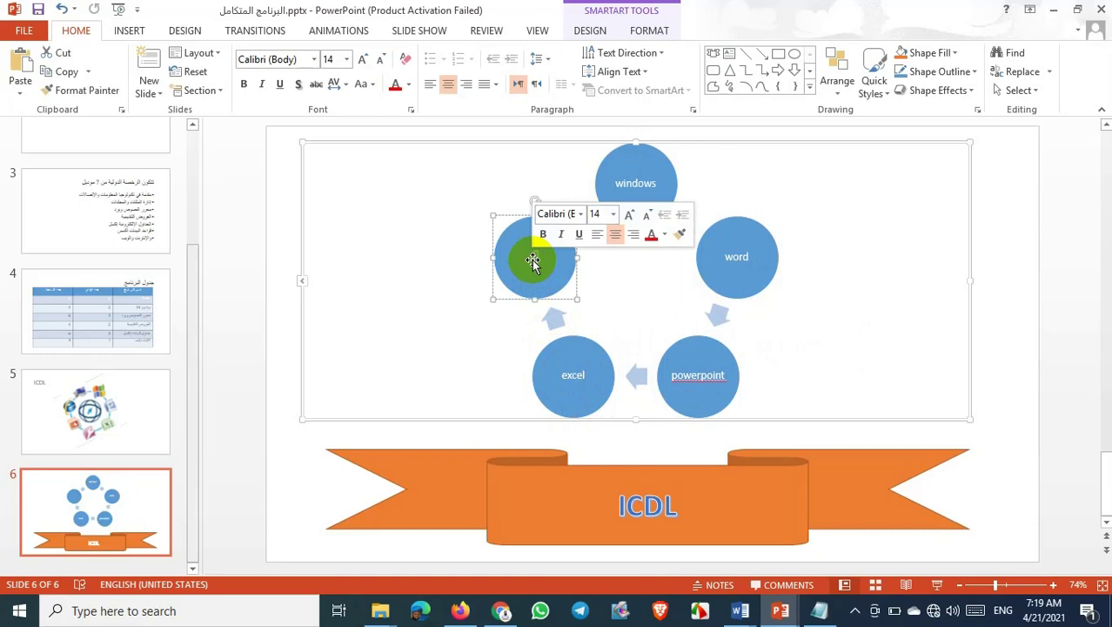
type("access")
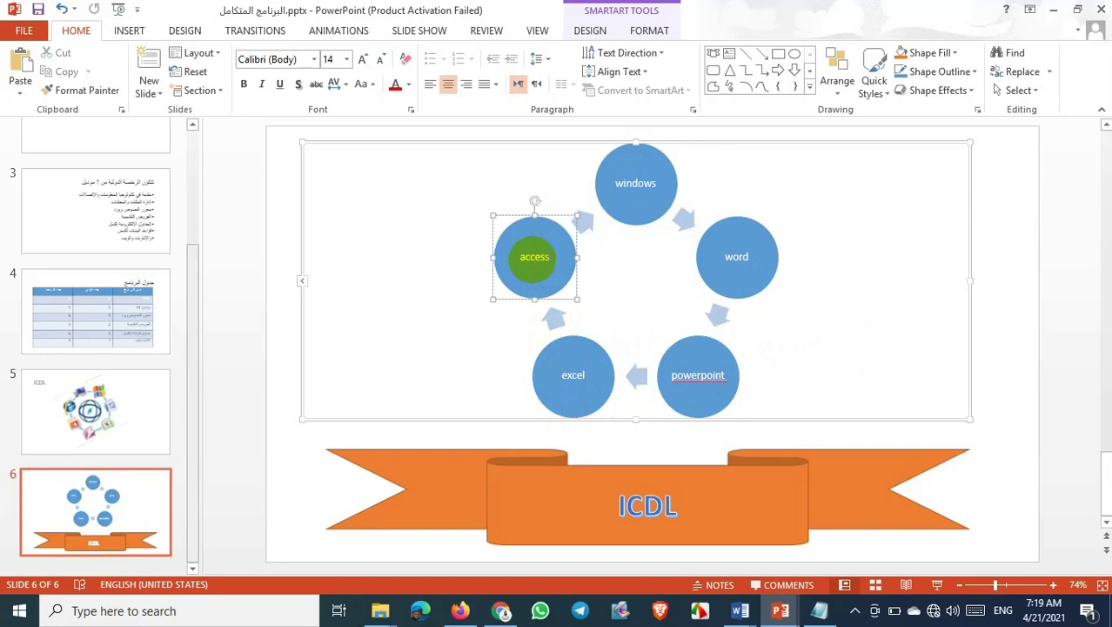
left_click(702, 144)
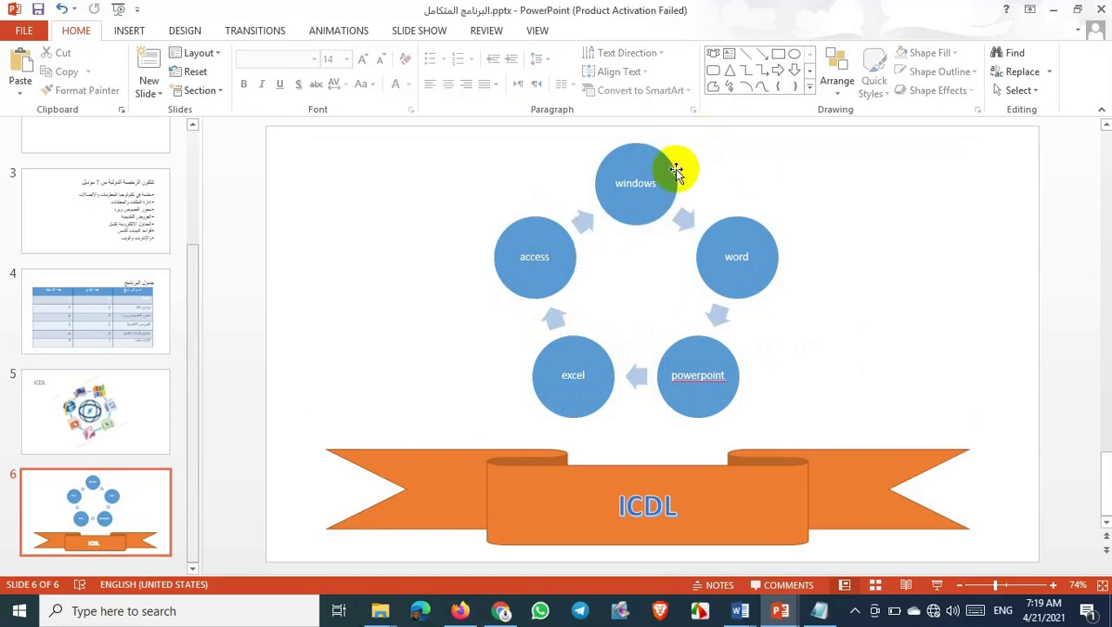
Raise the cycle diagram's label font size to 20 pt
left_click(676, 167)
left_click(708, 149)
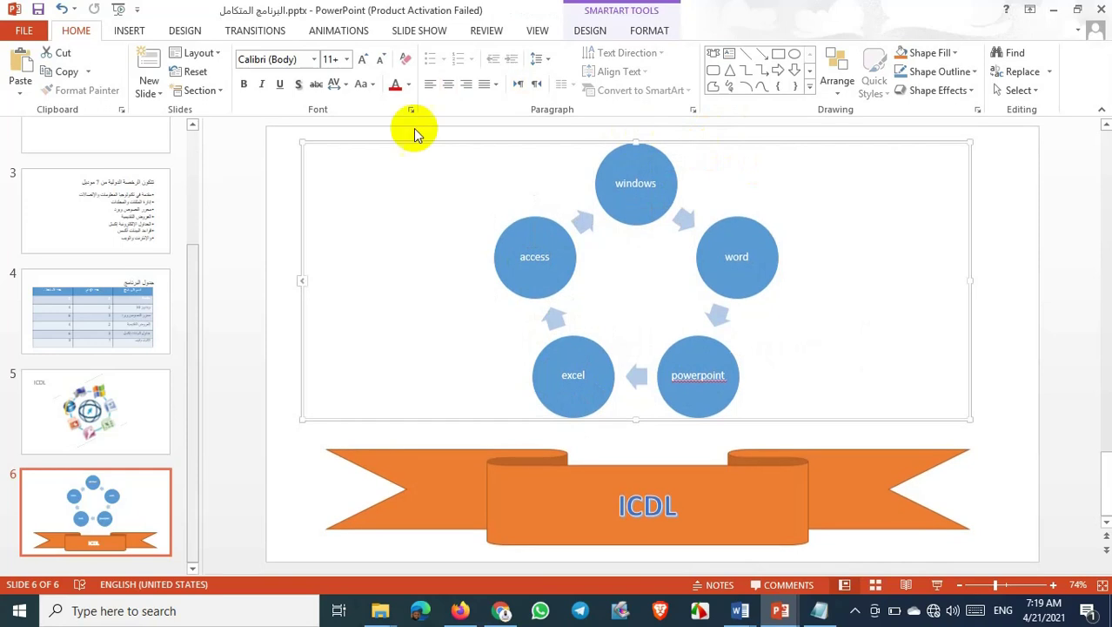
left_click(366, 62)
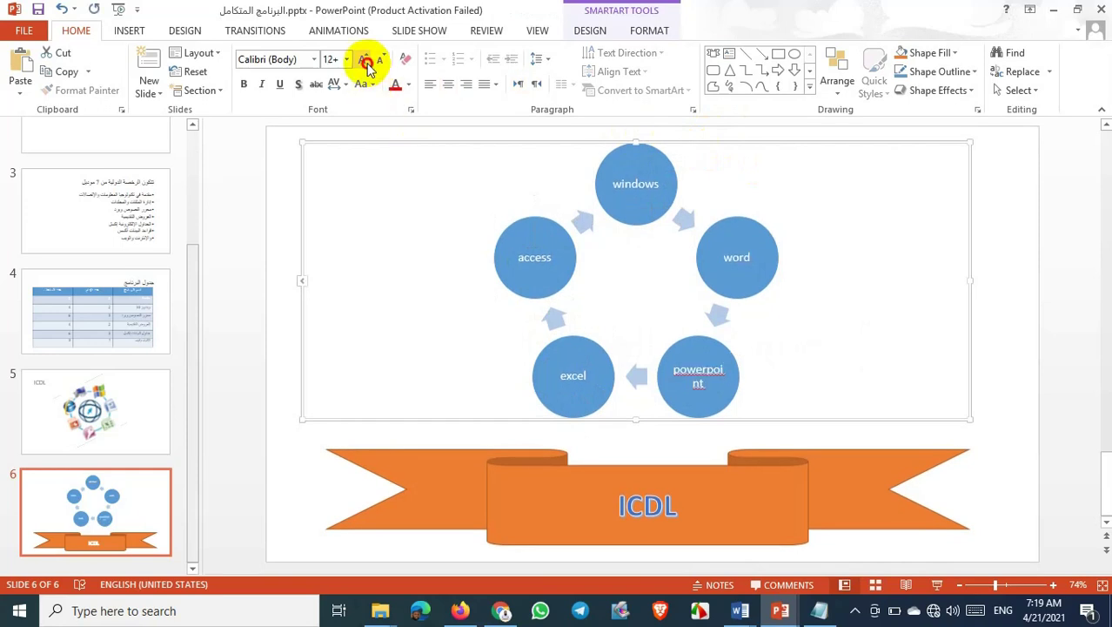
left_click(365, 63)
left_click(366, 63)
left_click(365, 63)
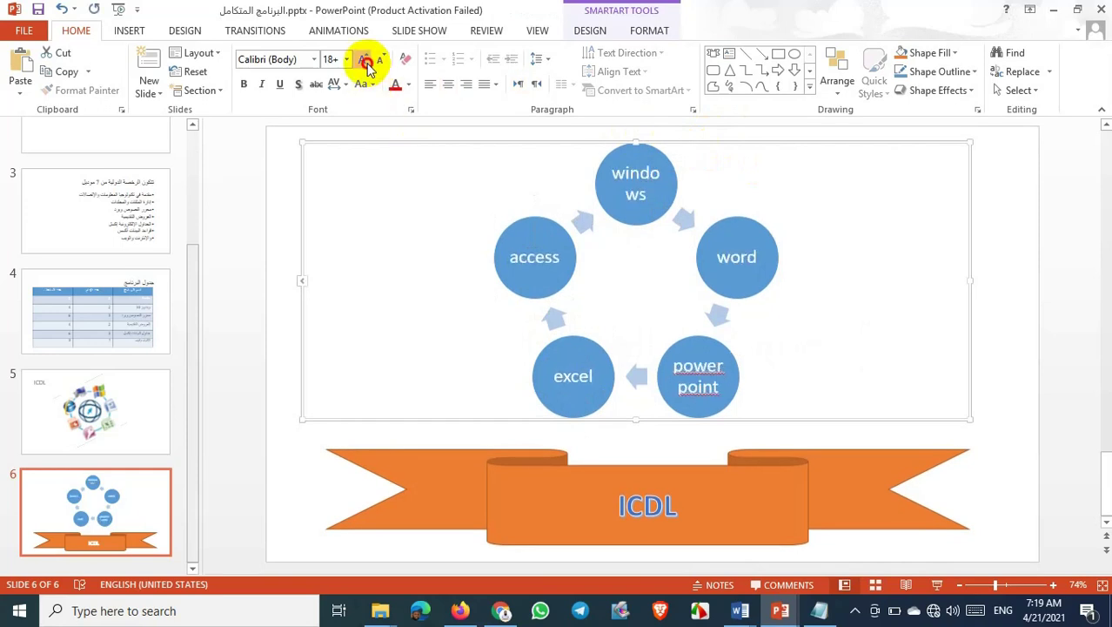
left_click(366, 66)
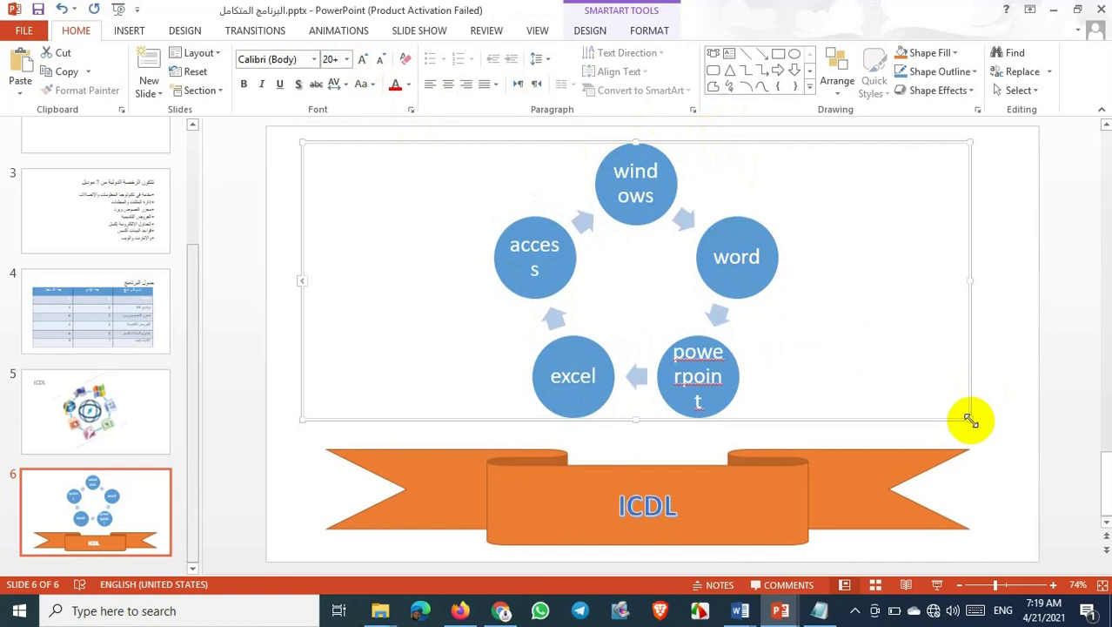
Enlarge the diagram down toward the ICDL ribbon and nudge it slightly up-left
left_click_drag(970, 419, 1010, 461)
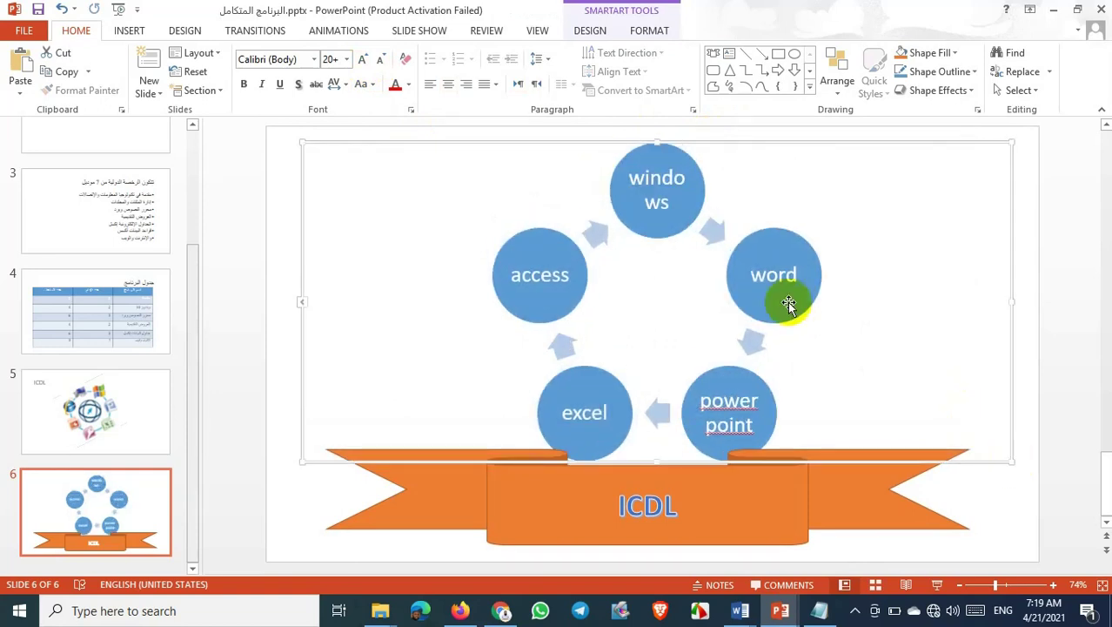
left_click_drag(590, 144, 568, 132)
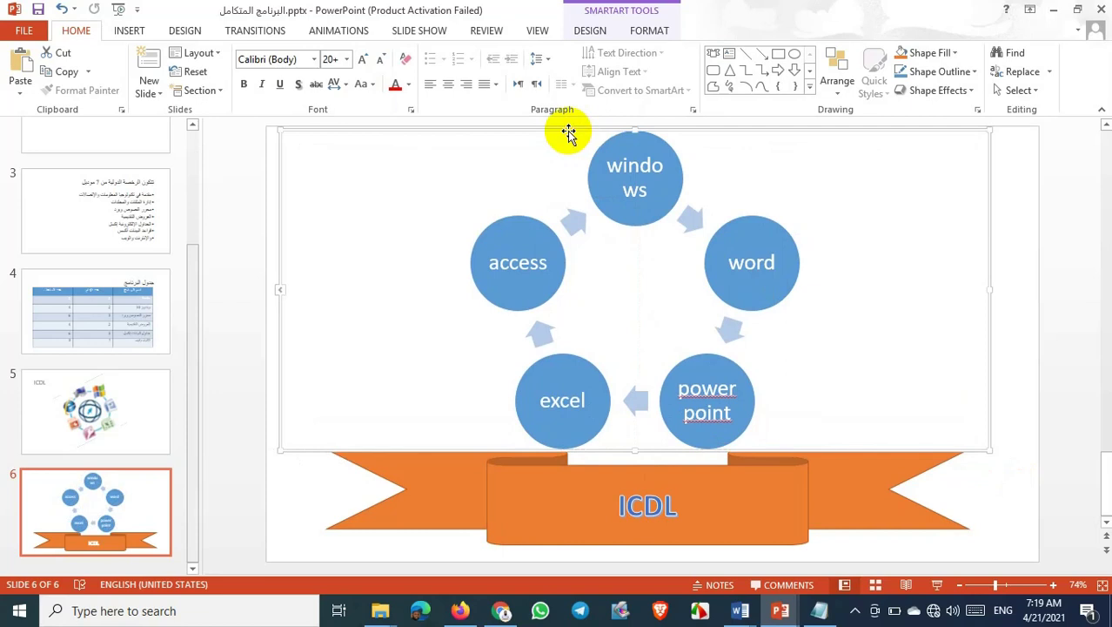
left_click(673, 203)
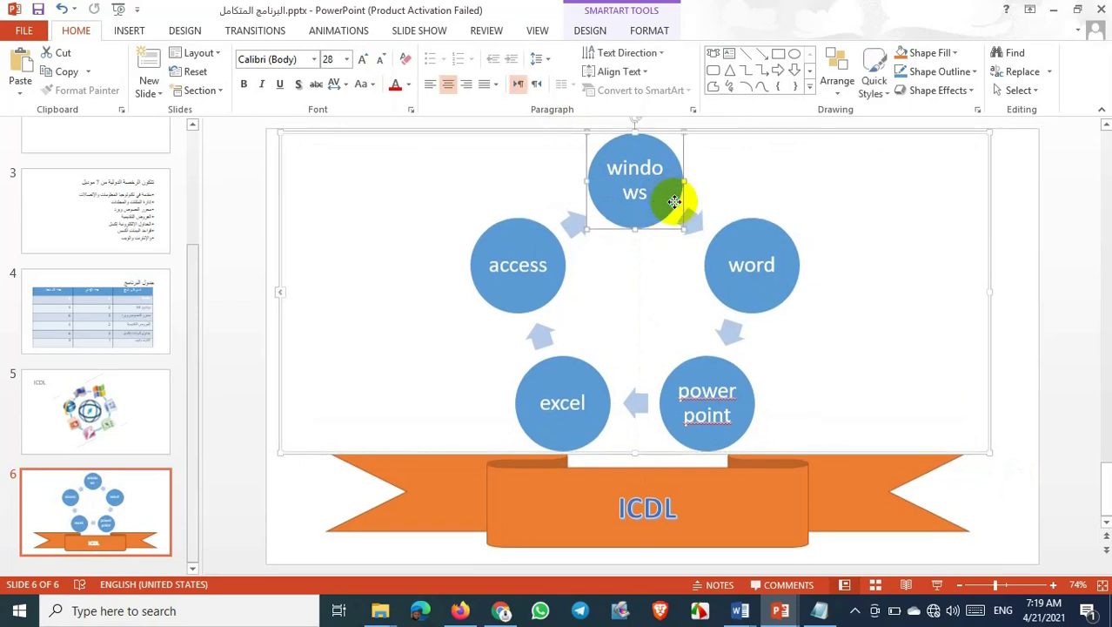
Add a shape before the windows circle, then undo it to keep five labelled circles
right_click(675, 202)
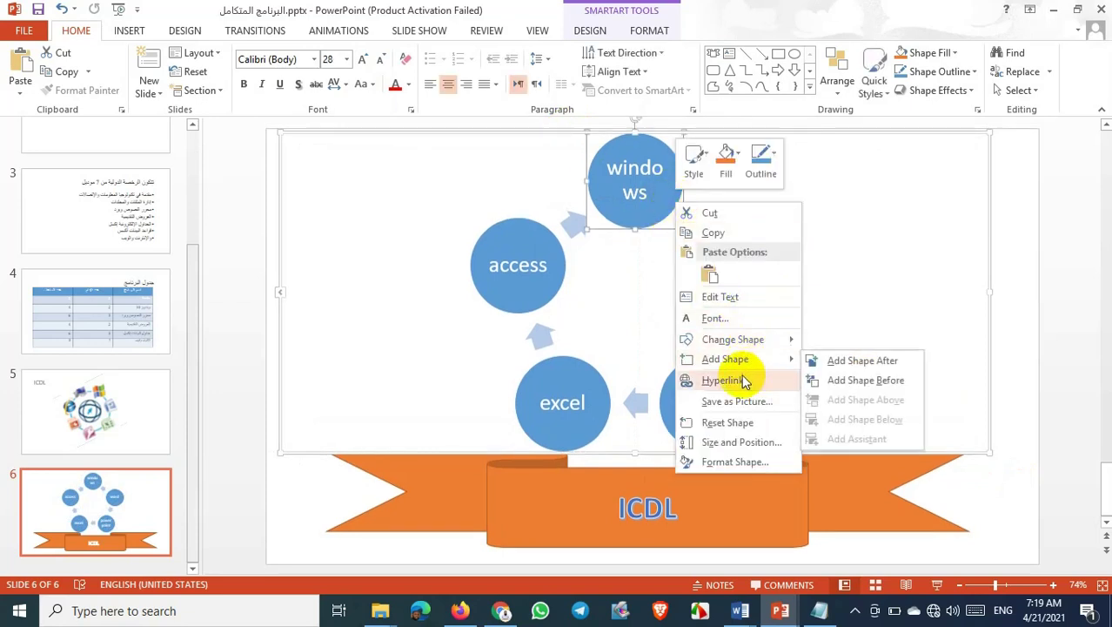
mouse_move(736, 364)
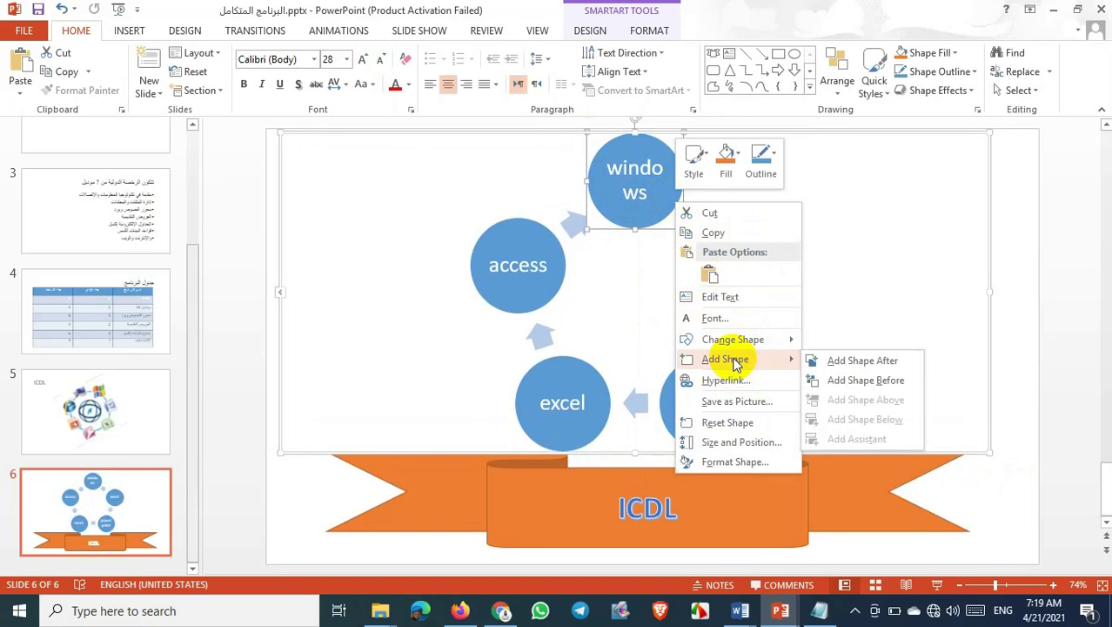
left_click(843, 380)
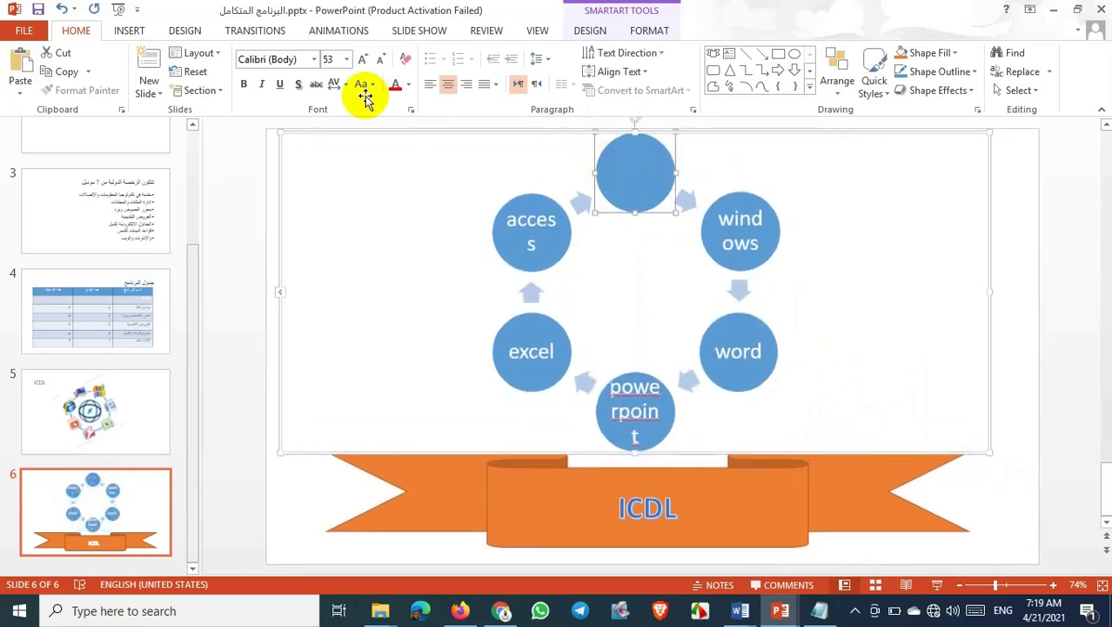
left_click(62, 10)
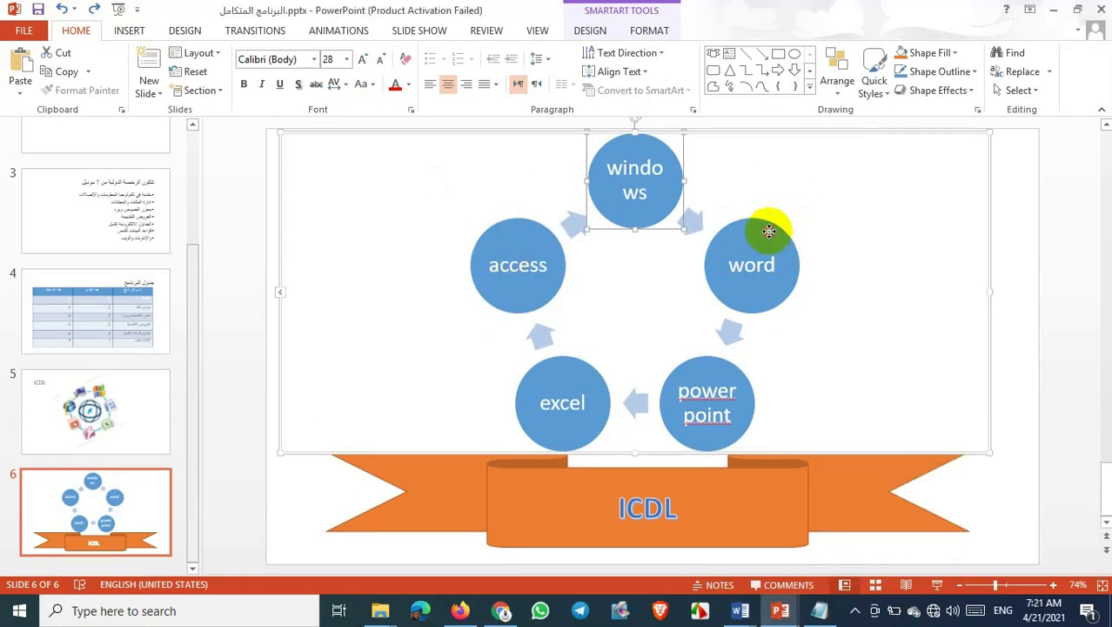
left_click(770, 229)
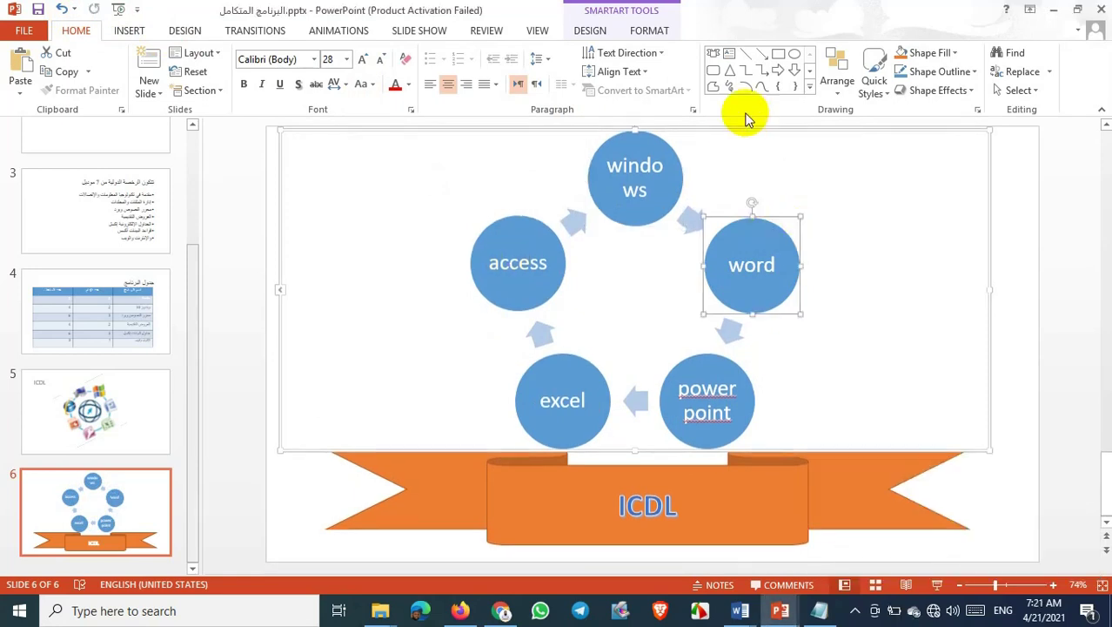
left_click(728, 128)
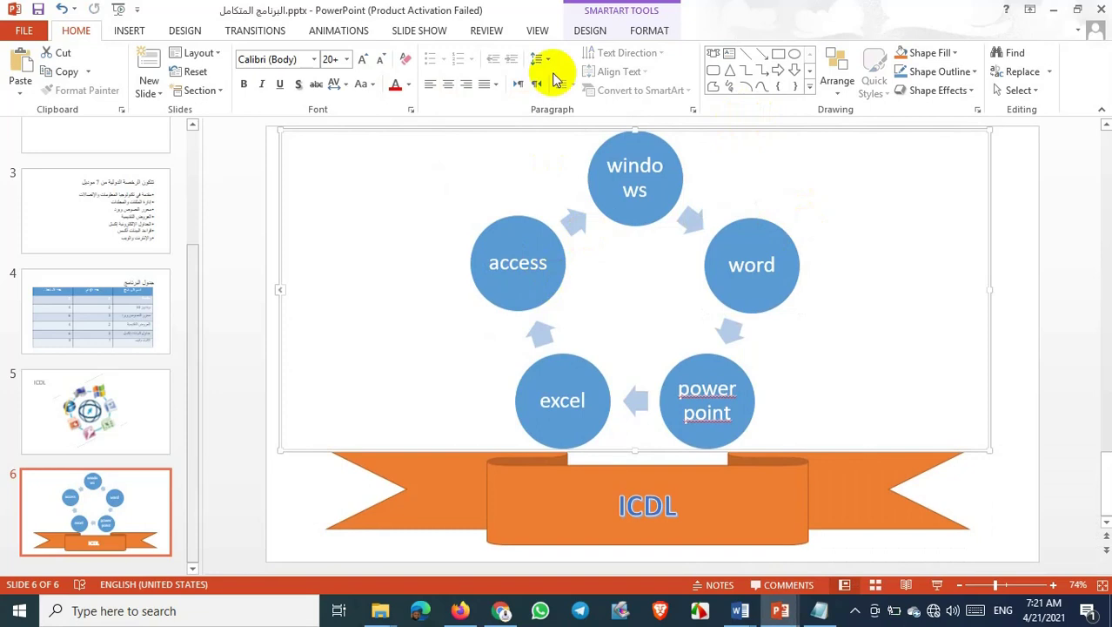
Apply a 3-D SmartArt style and the first Colorful colour scheme to the cycle
left_click(595, 32)
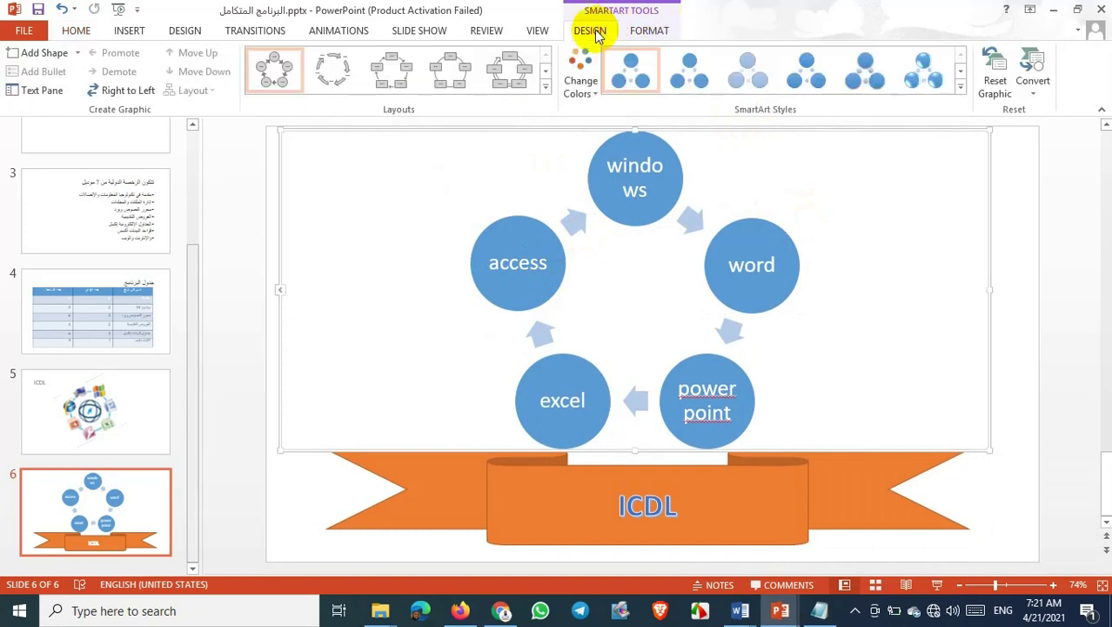
left_click(959, 90)
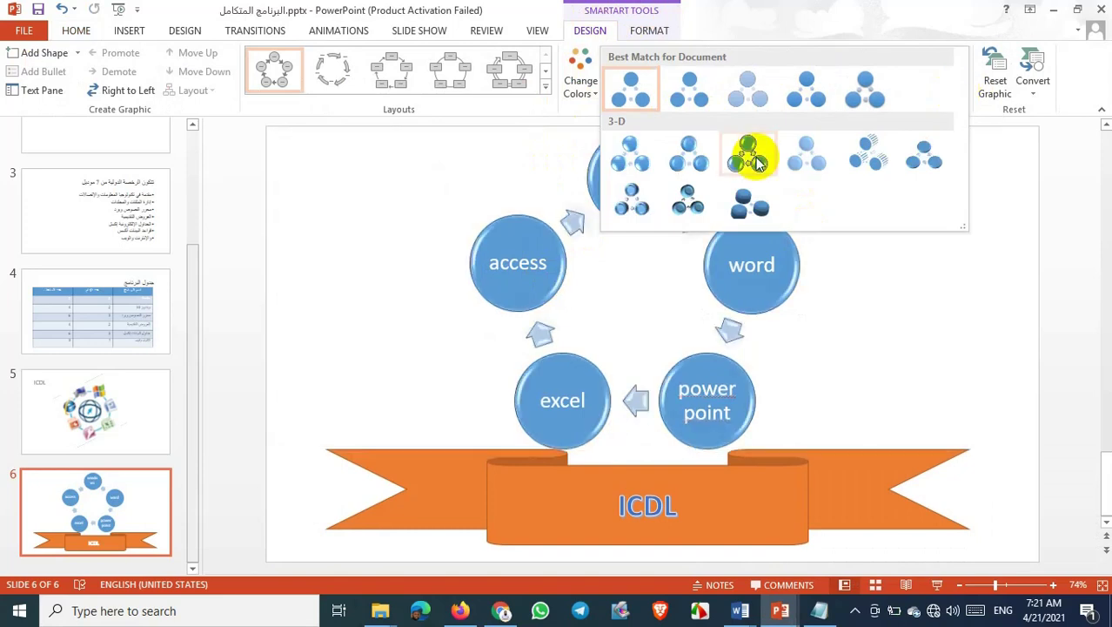
left_click(875, 166)
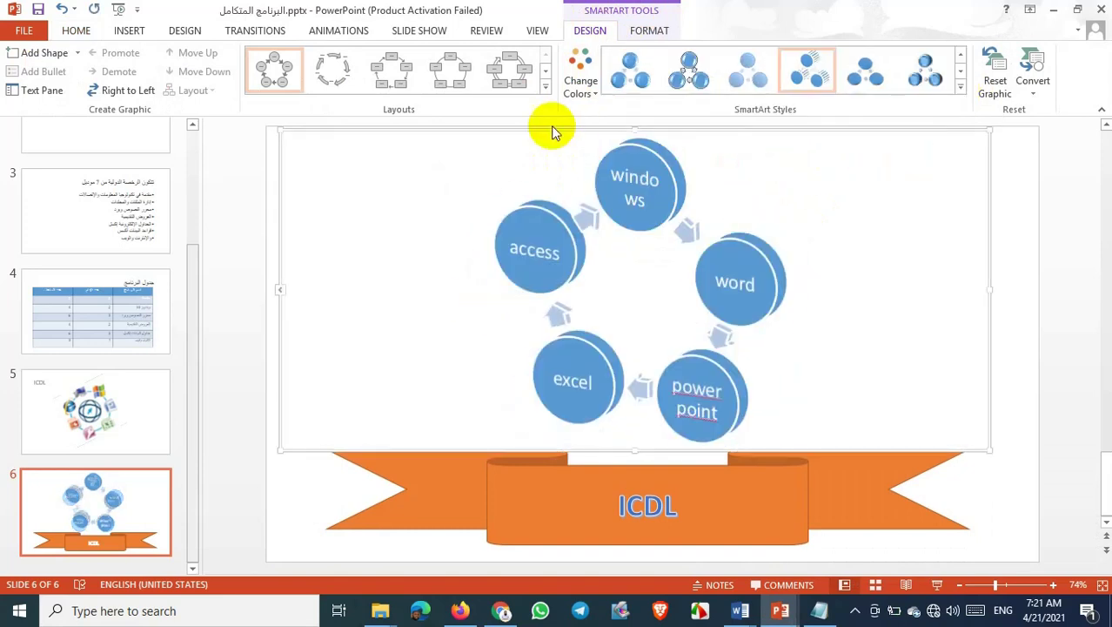
left_click(584, 90)
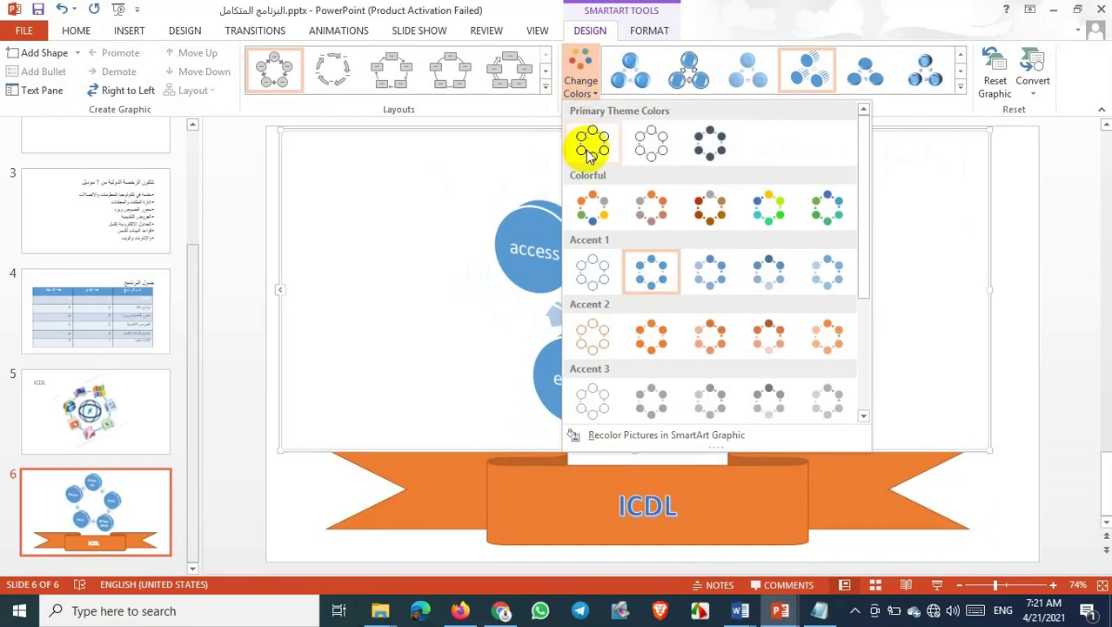
left_click(598, 205)
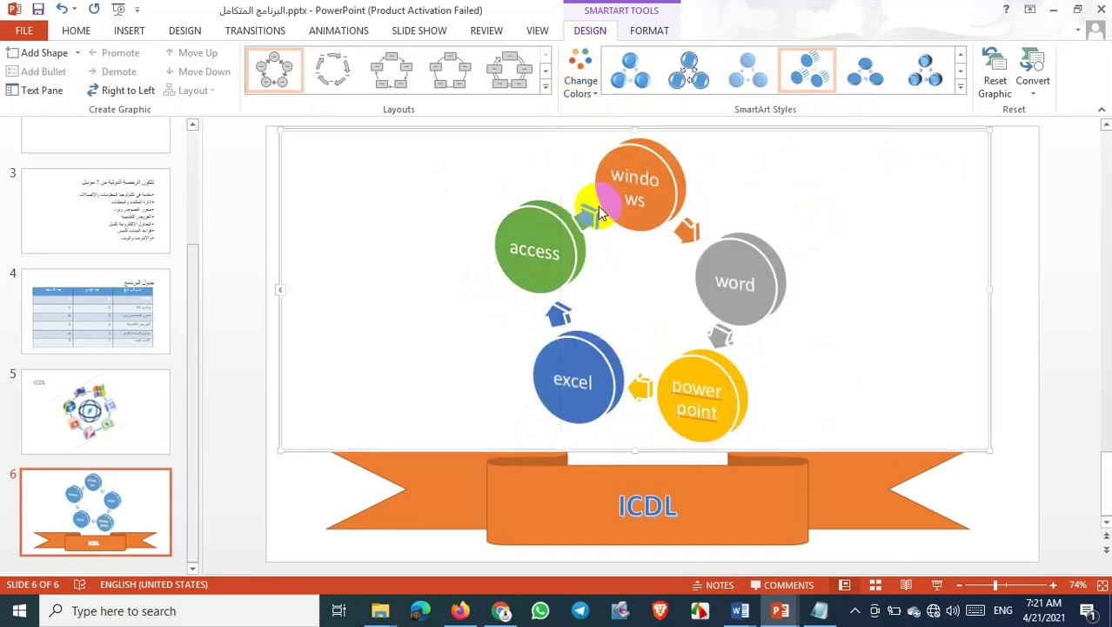
left_click(545, 87)
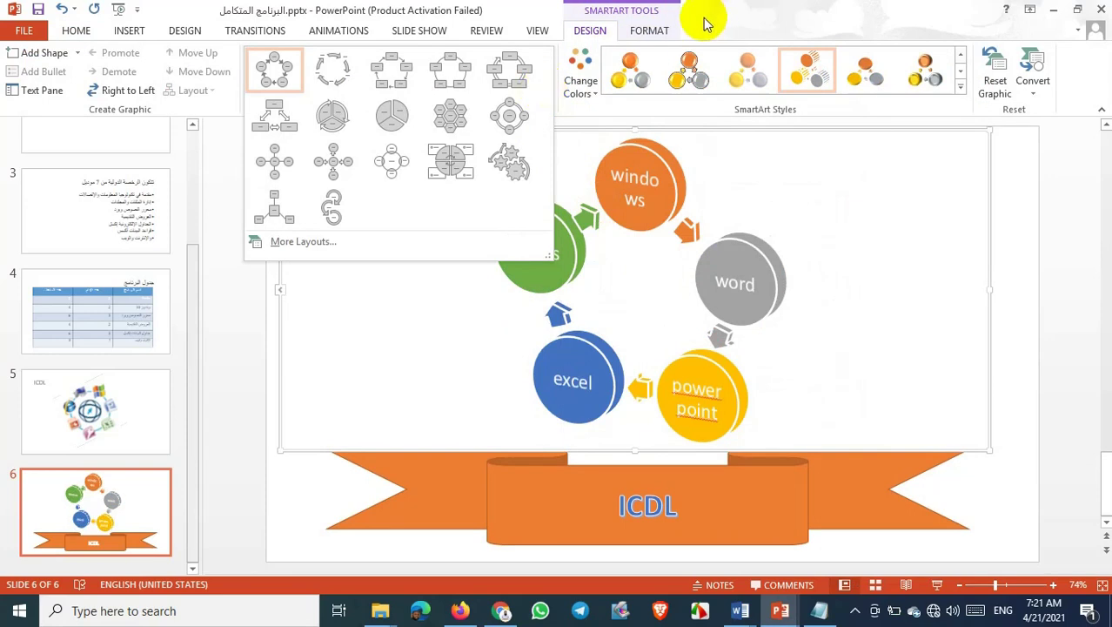
Apply the dark hard-shadow WordArt style to the labels; browse Shape Styles without applying any
left_click(650, 28)
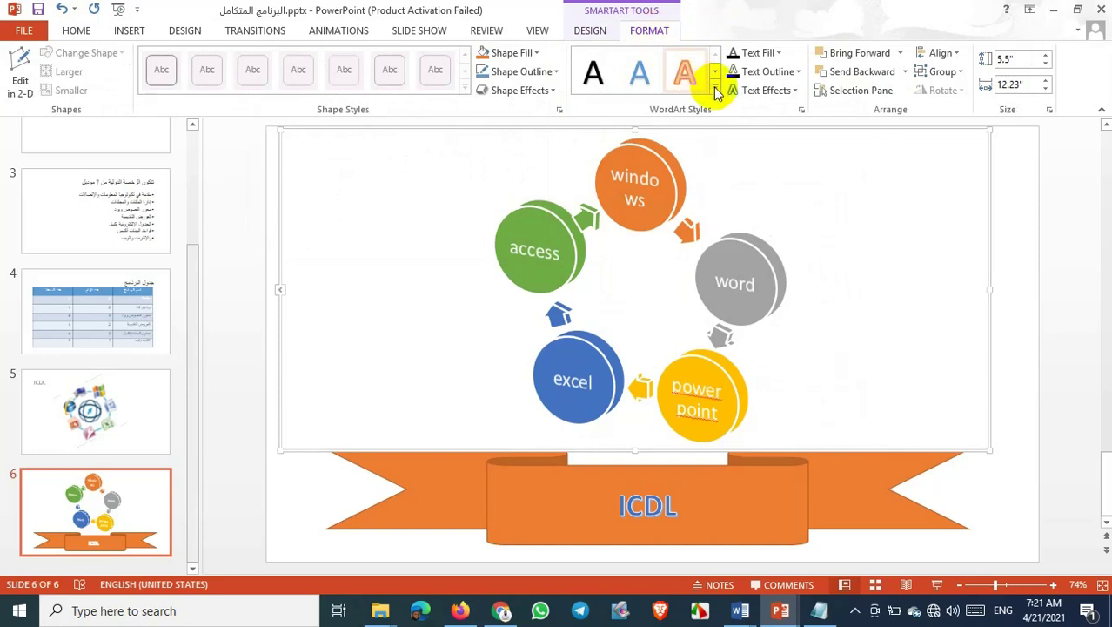
left_click(715, 88)
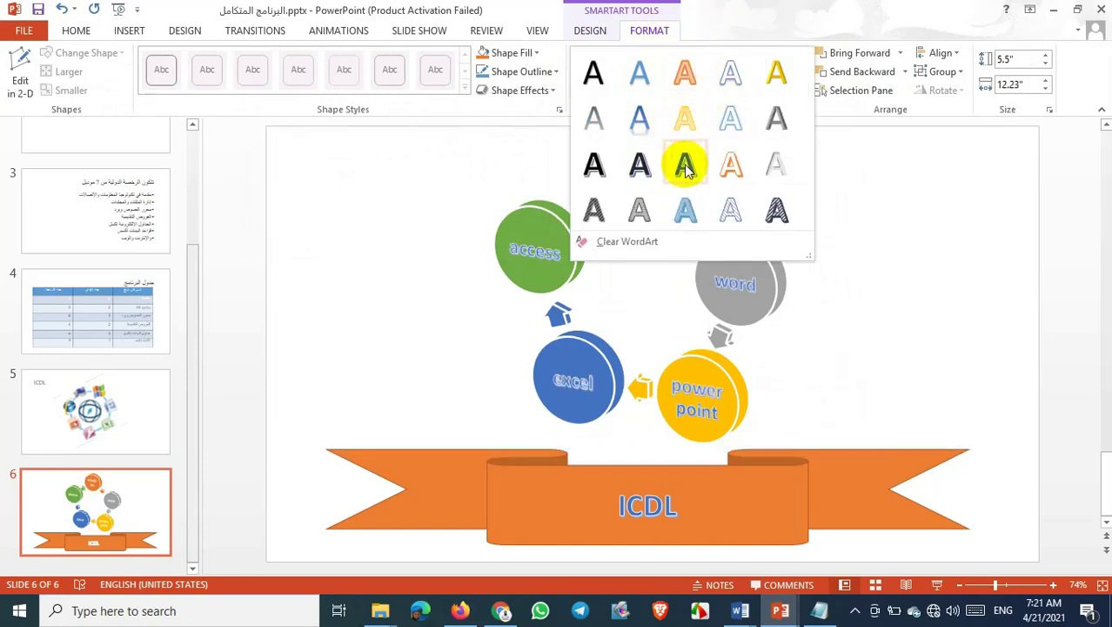
left_click(640, 172)
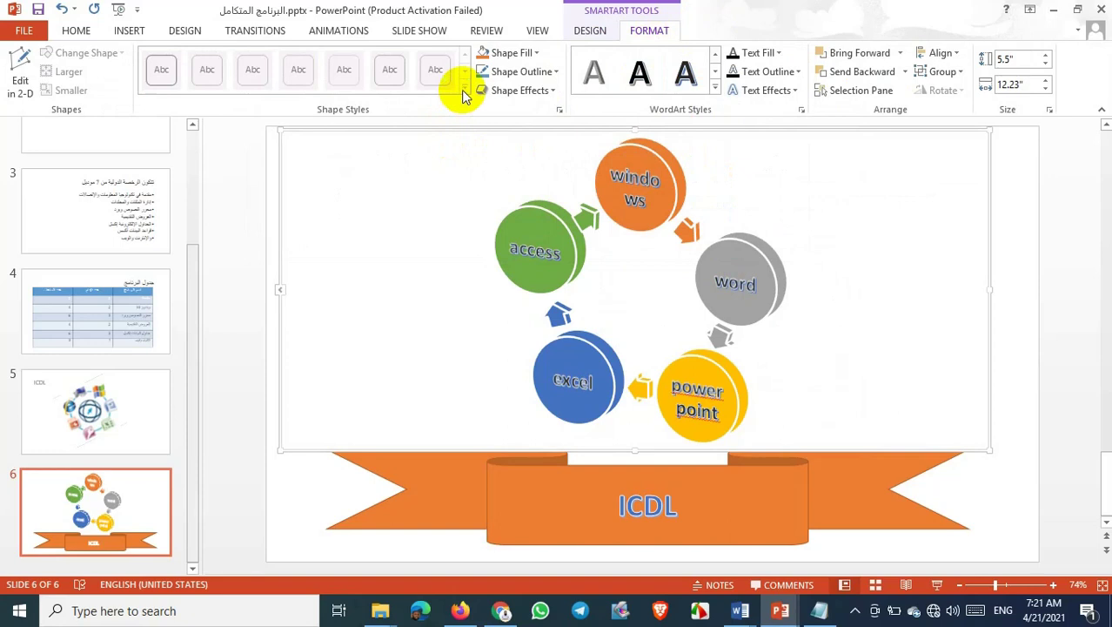
left_click(503, 224)
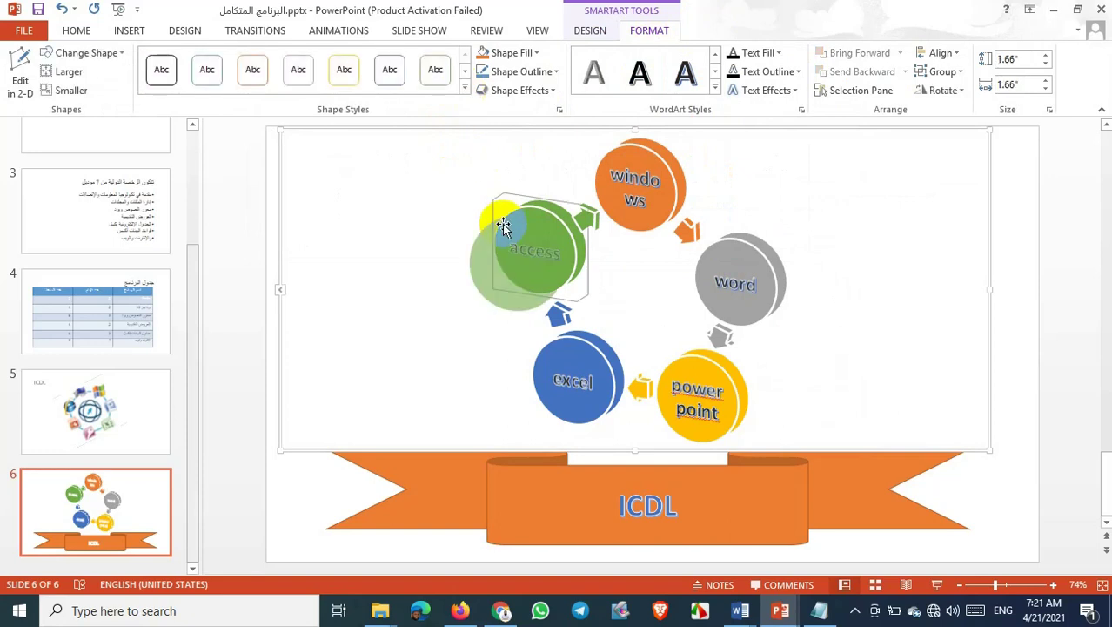
left_click(464, 90)
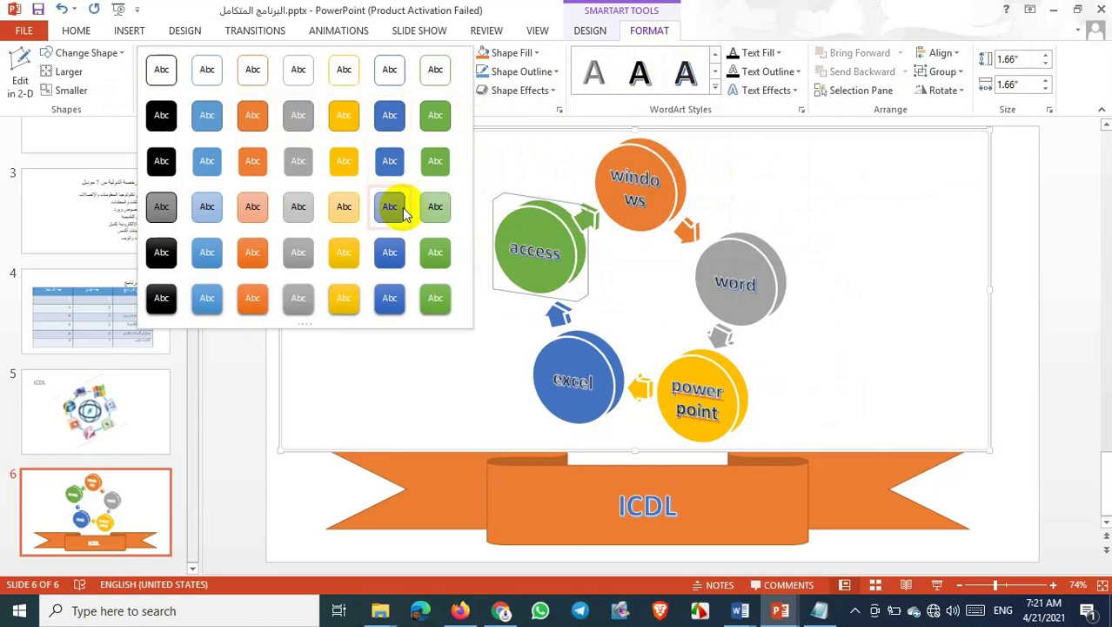
left_click(875, 422)
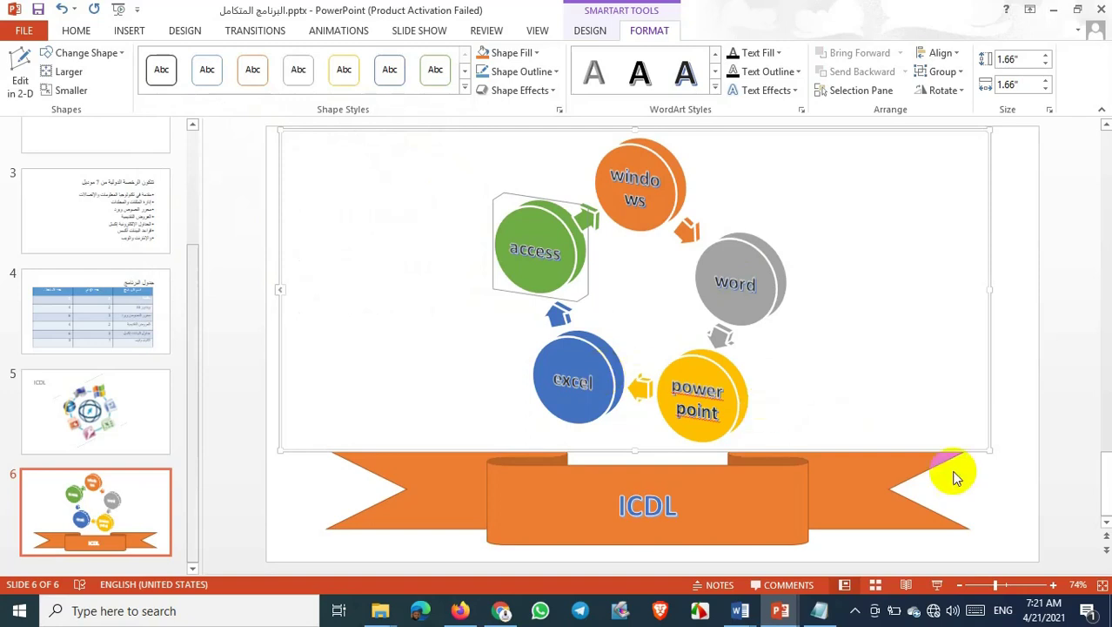
Insert a new blank title-and-content slide 7 after slide 6
left_click(1038, 492)
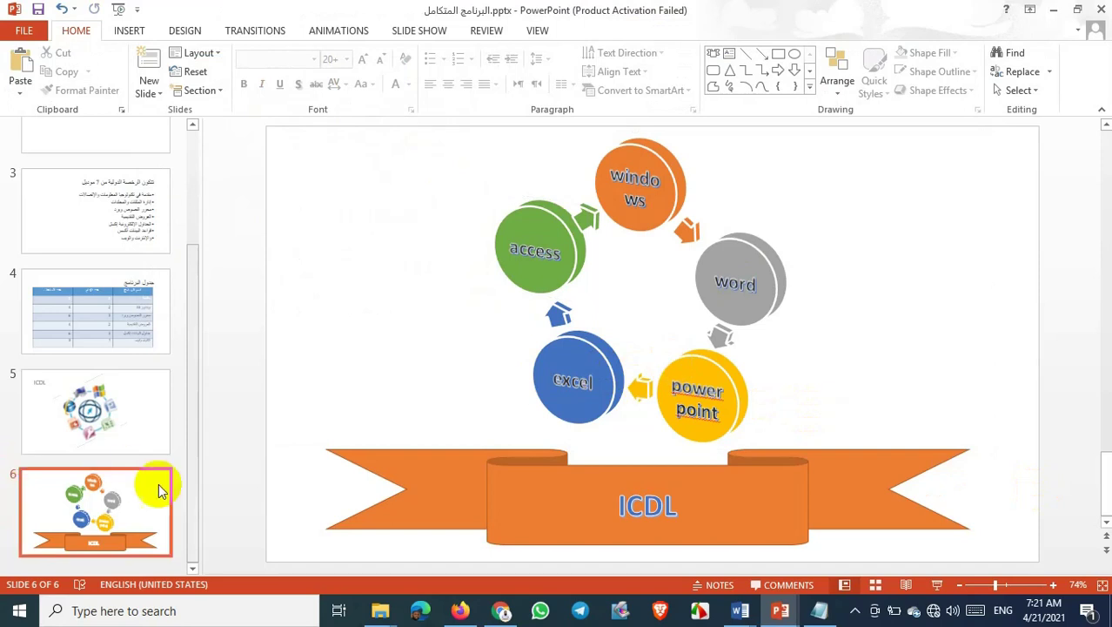
left_click(105, 515)
key("Return")
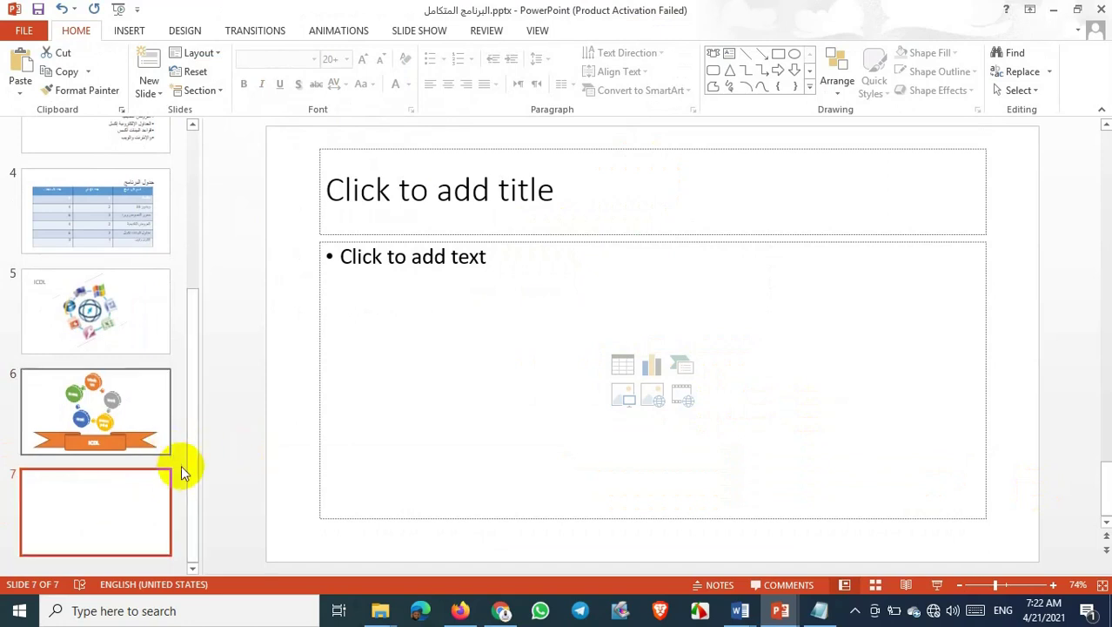
Return to the title slide, slide 1
left_click_drag(190, 446, 193, 281)
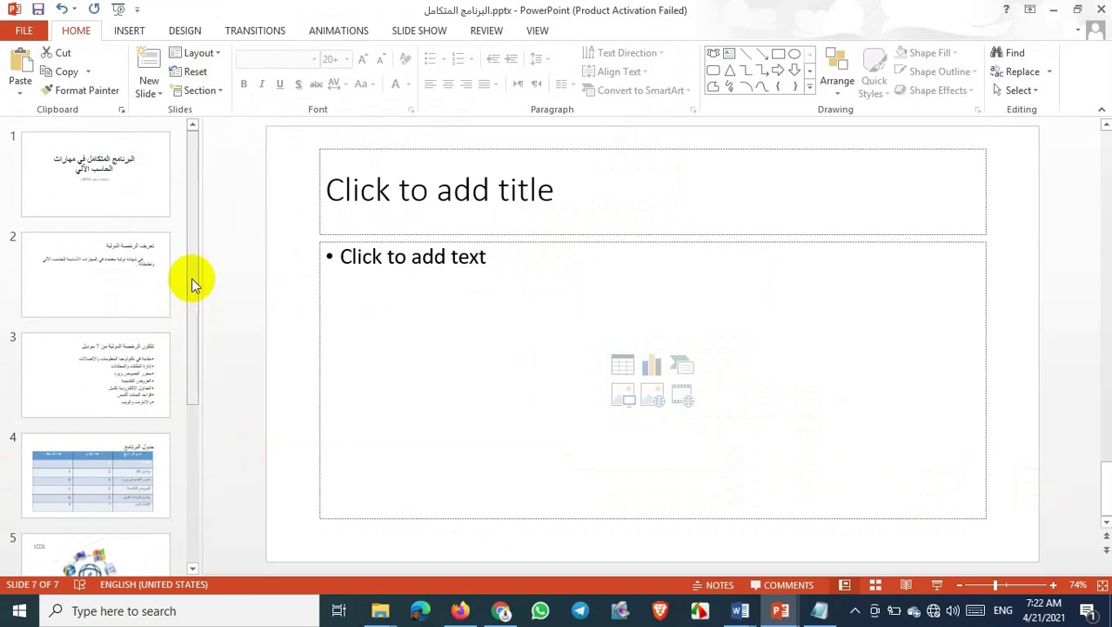
left_click(122, 195)
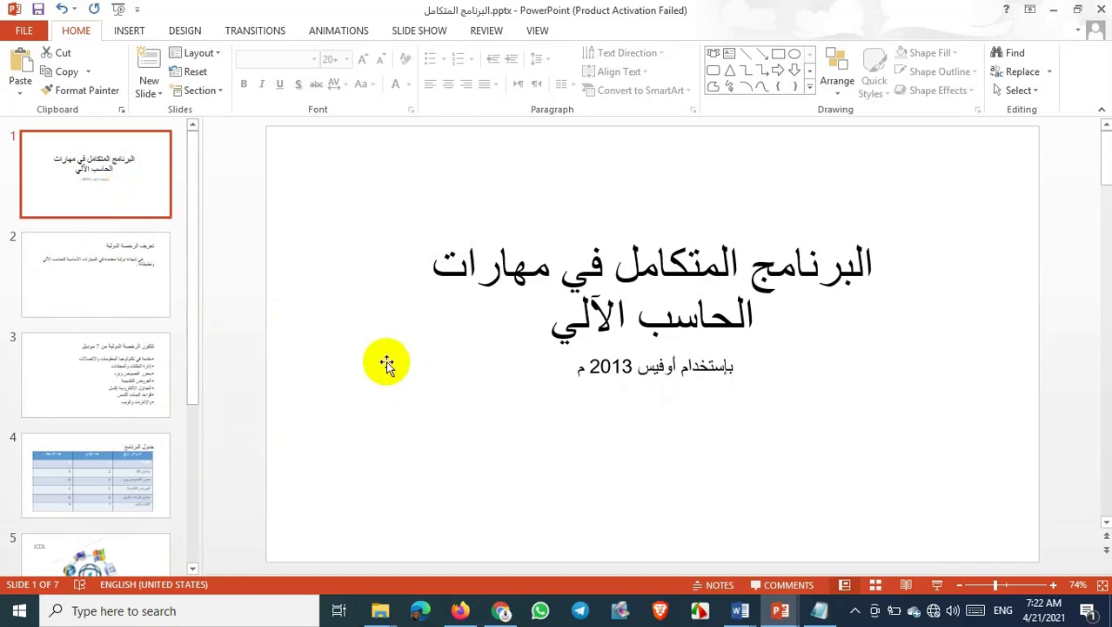
left_click(197, 36)
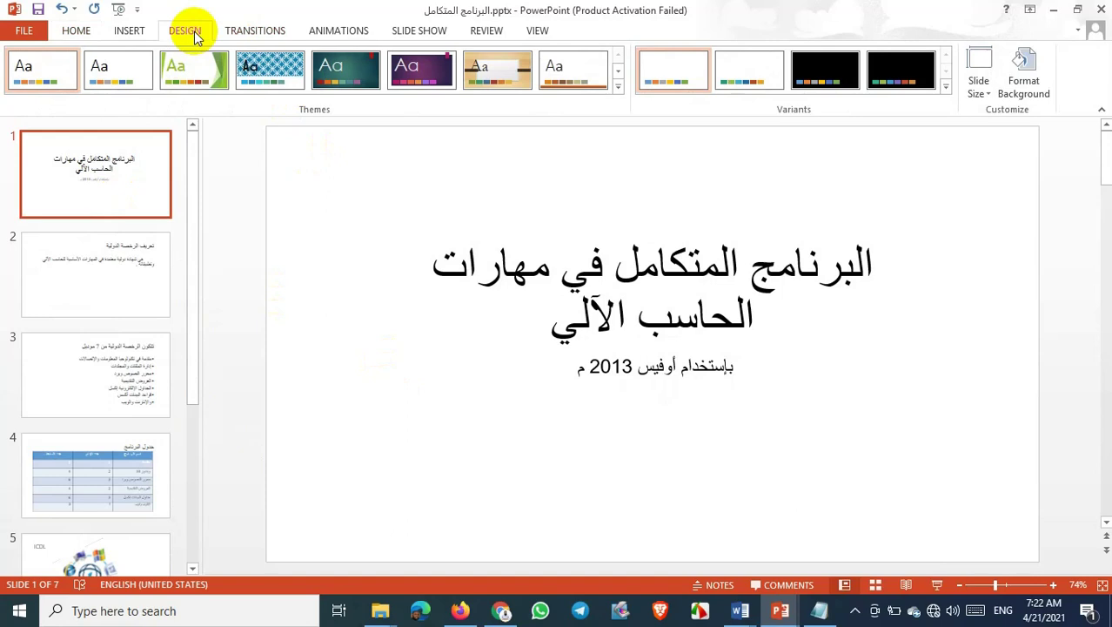
Apply the Wisp theme to all slides and review slides 2–4 in it
left_click(619, 85)
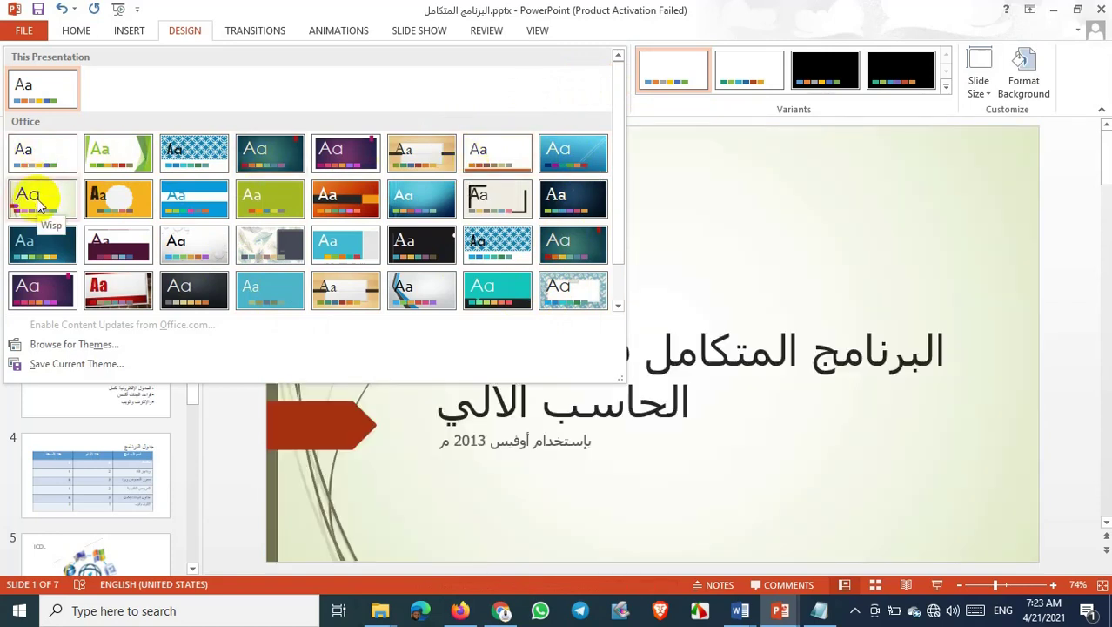
left_click(37, 203)
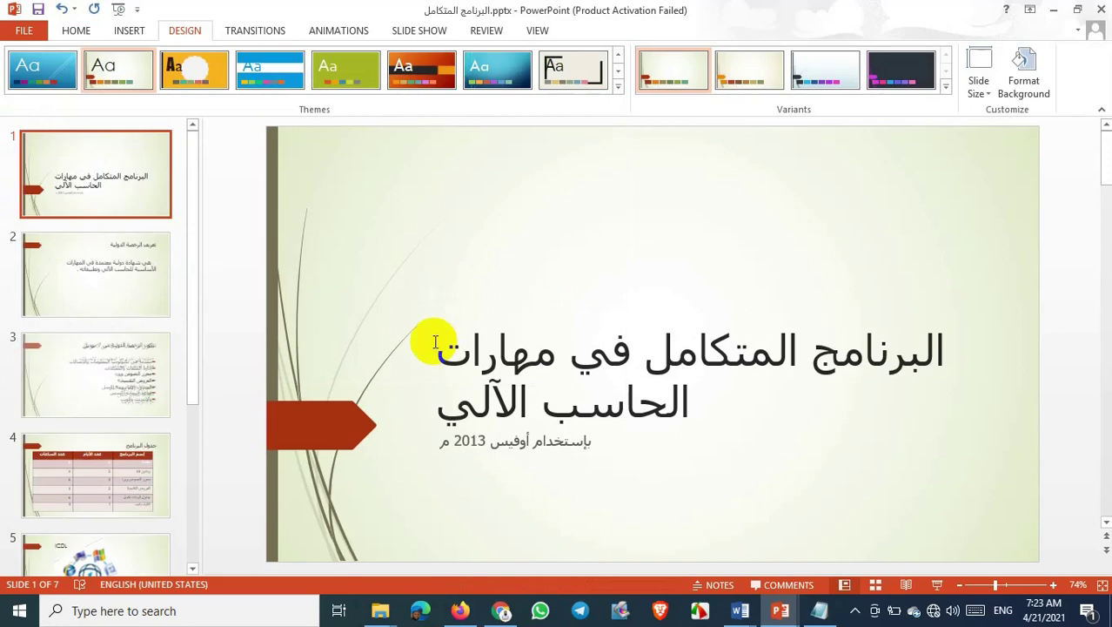
left_click(96, 285)
left_click(122, 369)
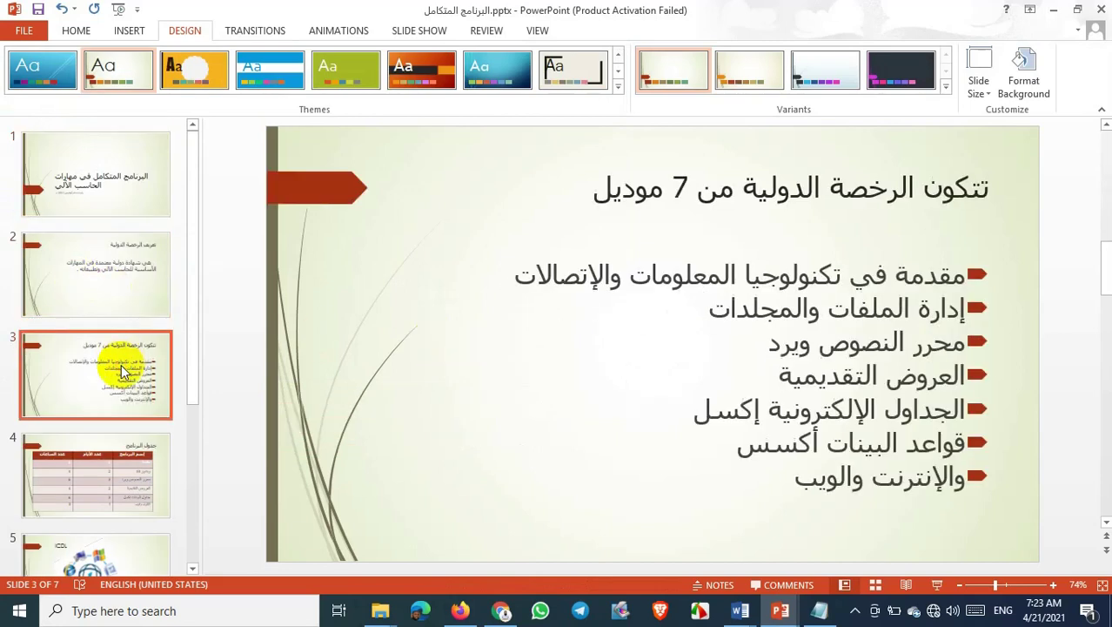
left_click(128, 460)
left_click_drag(193, 373, 204, 548)
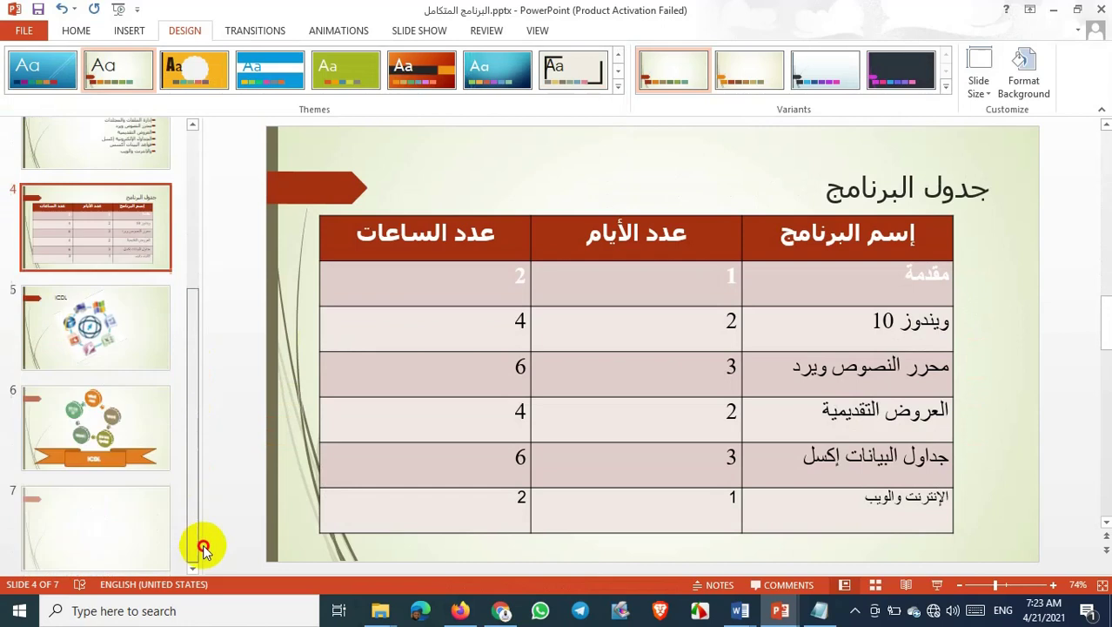
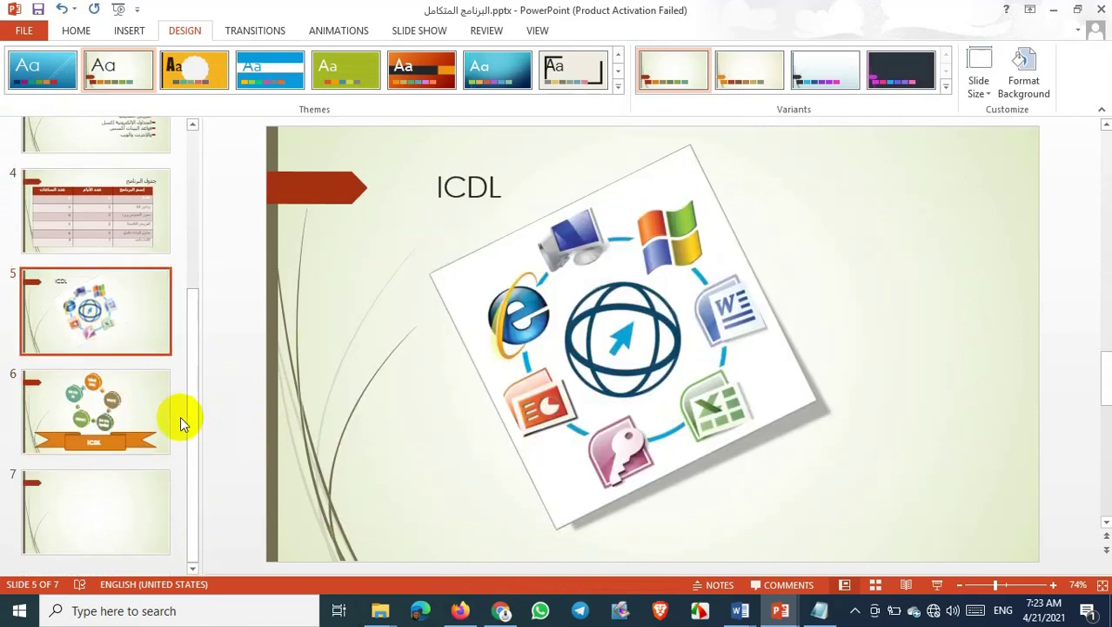
On the title slide, preview the orange, blue and cream Wisp variants, then reapply the original dark-red variant
left_click_drag(192, 439, 199, 209)
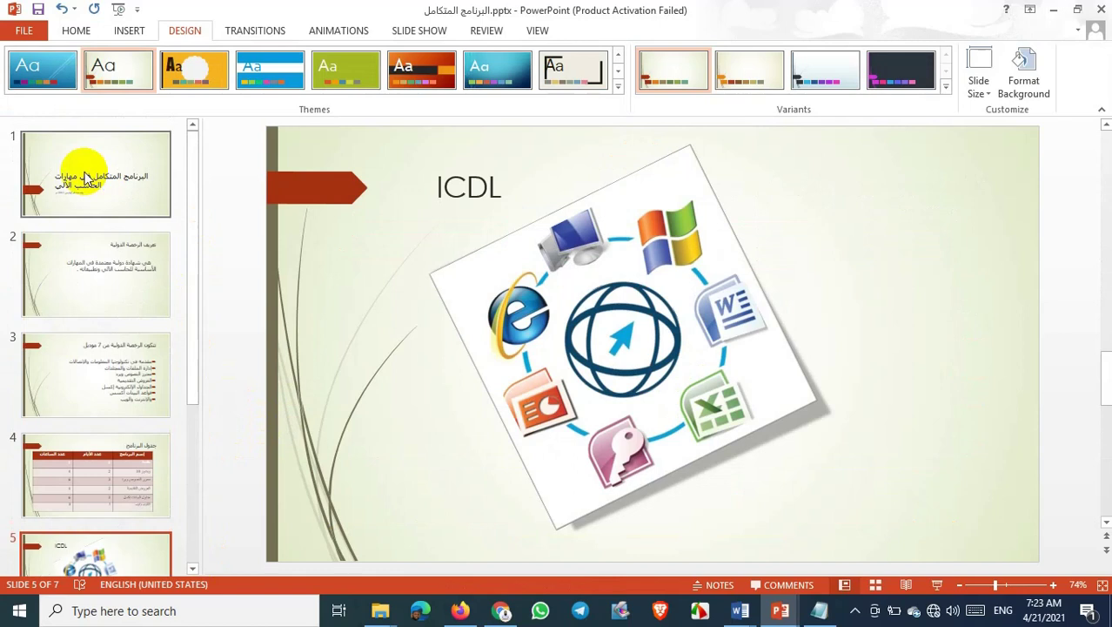
left_click(85, 177)
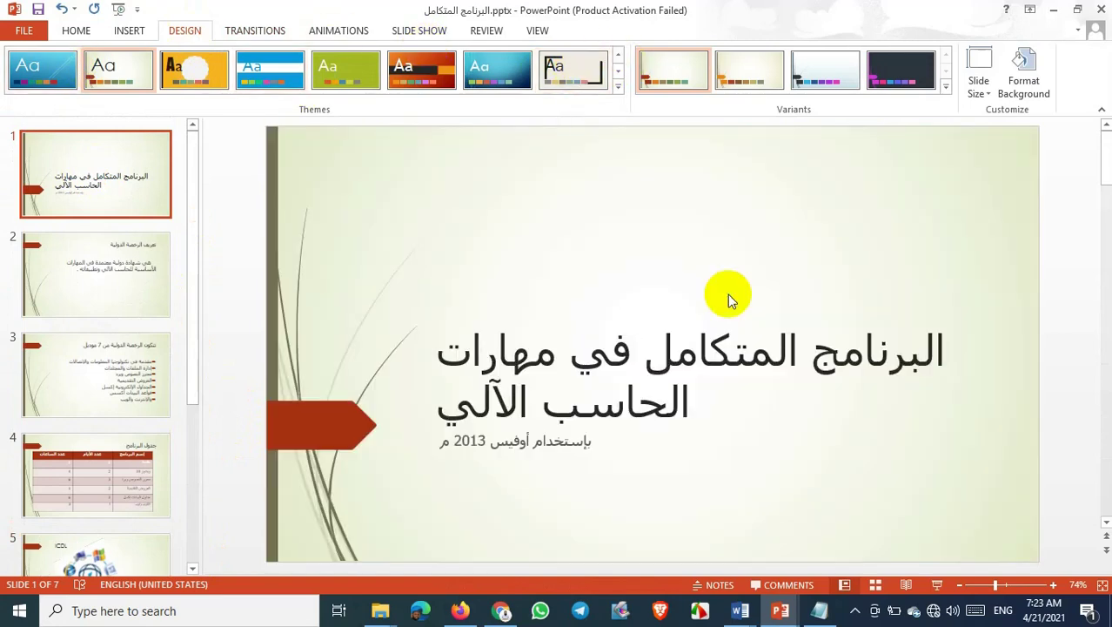
left_click(947, 87)
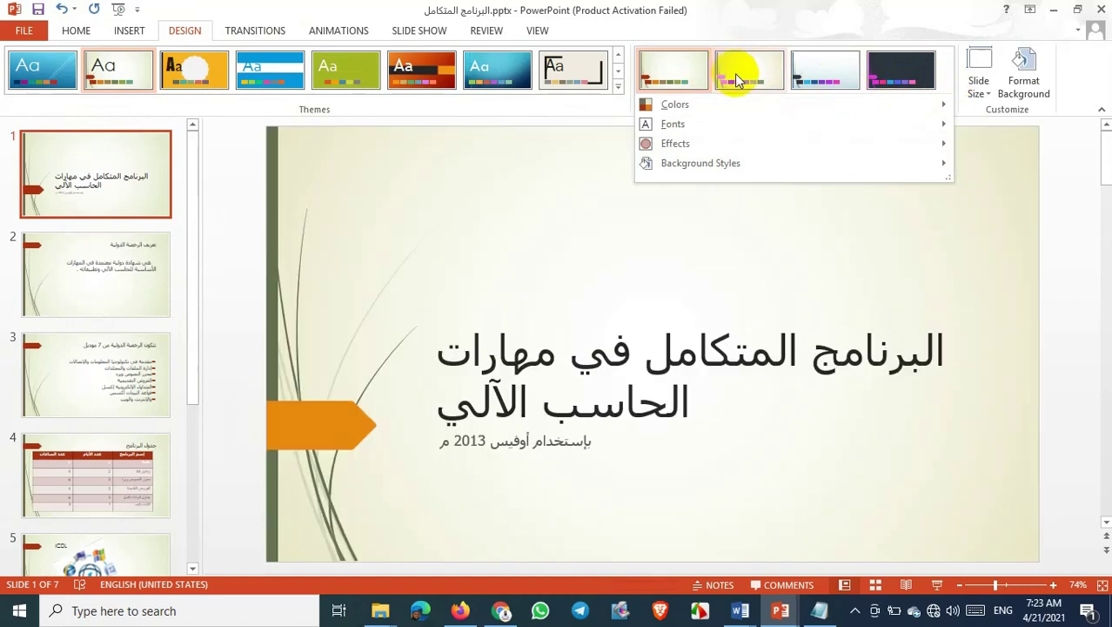
left_click(735, 76)
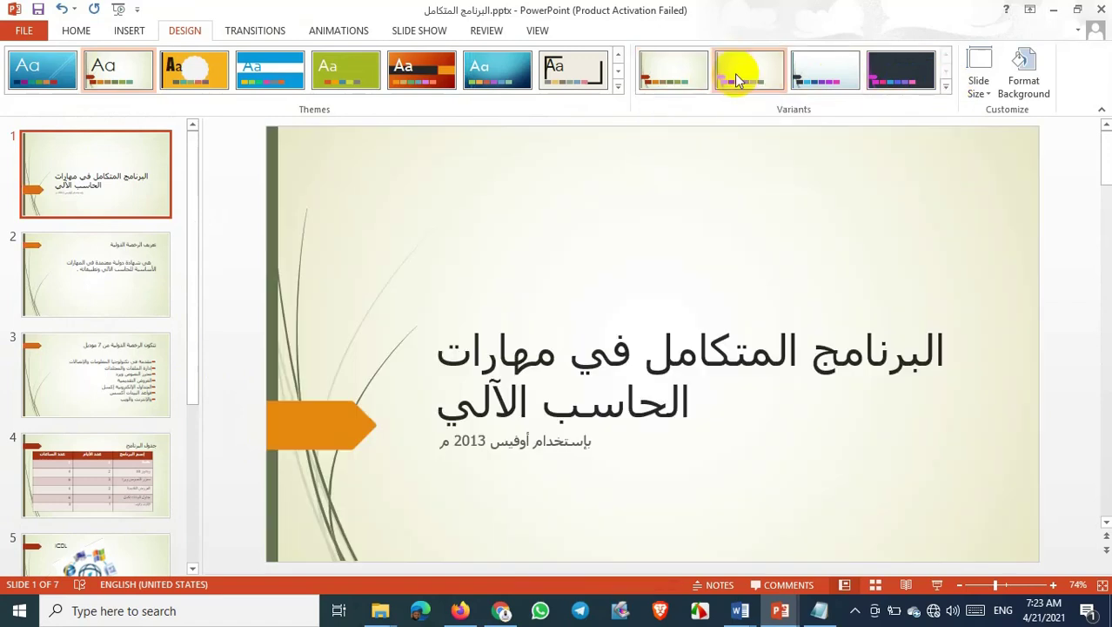
left_click(824, 75)
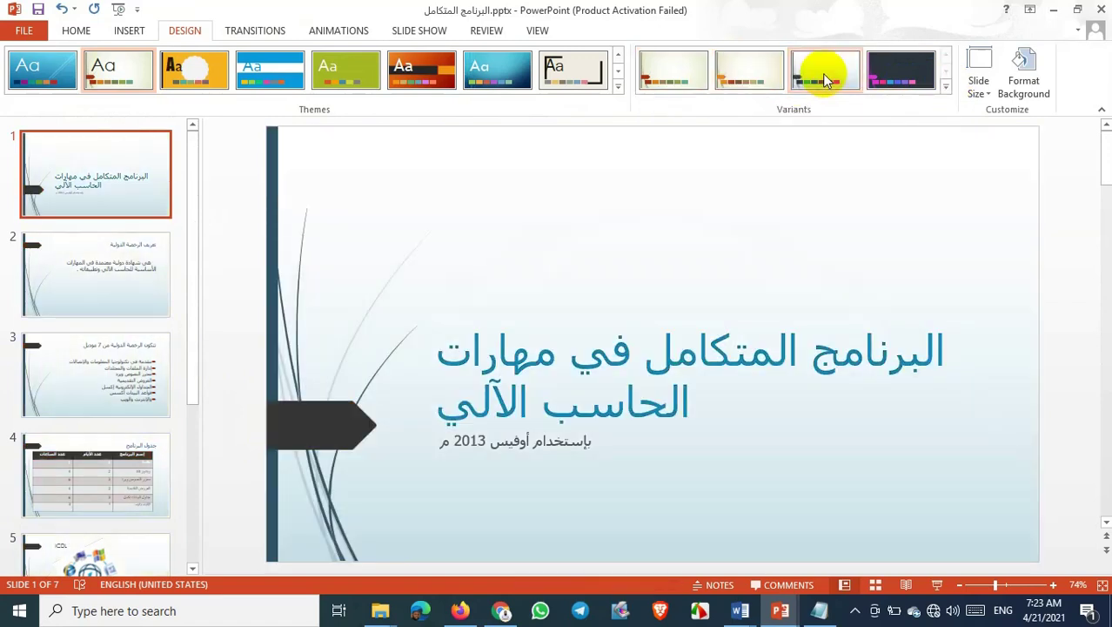
left_click(743, 85)
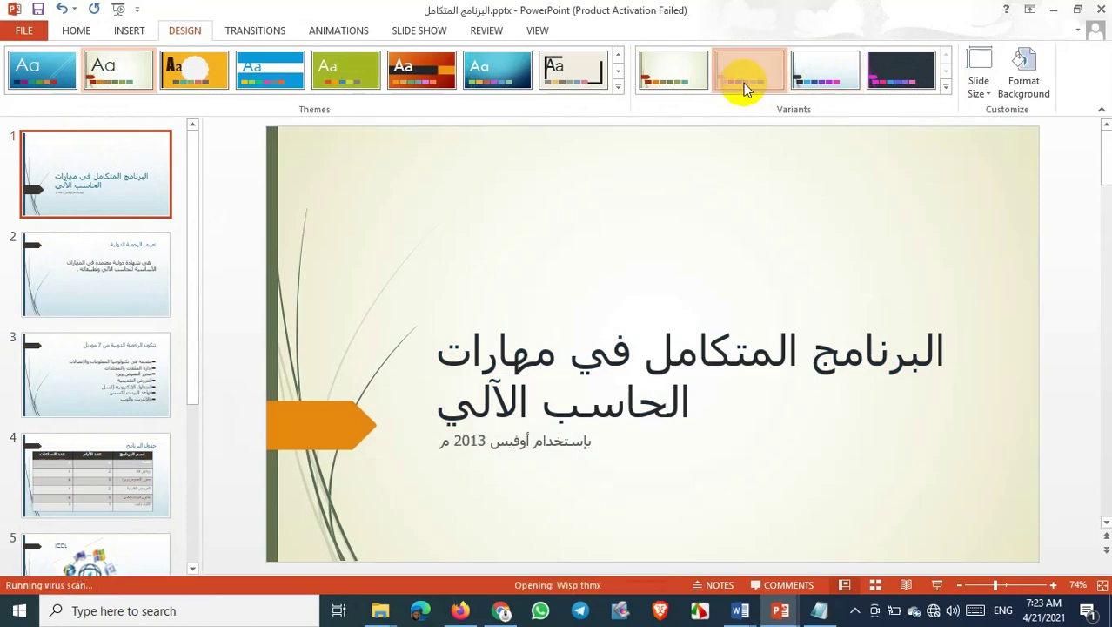
left_click(664, 89)
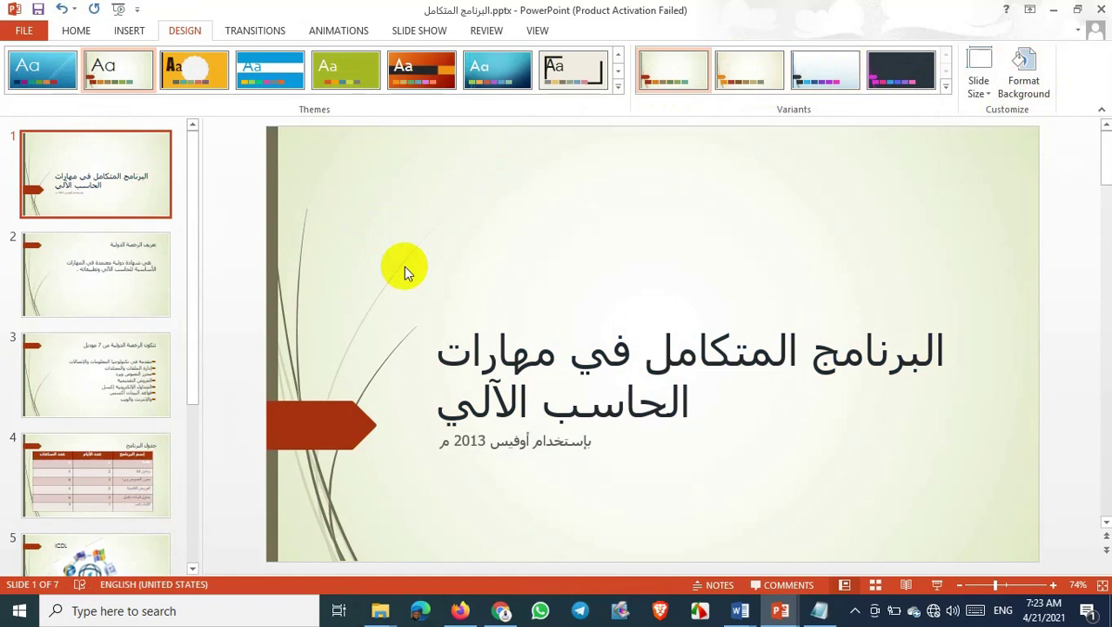
With the title slide selected, save the seven-slide ICDL presentation
mouse_move(195, 248)
left_mouse_down()
mouse_move(194, 303)
mouse_move(166, 161)
left_mouse_up()
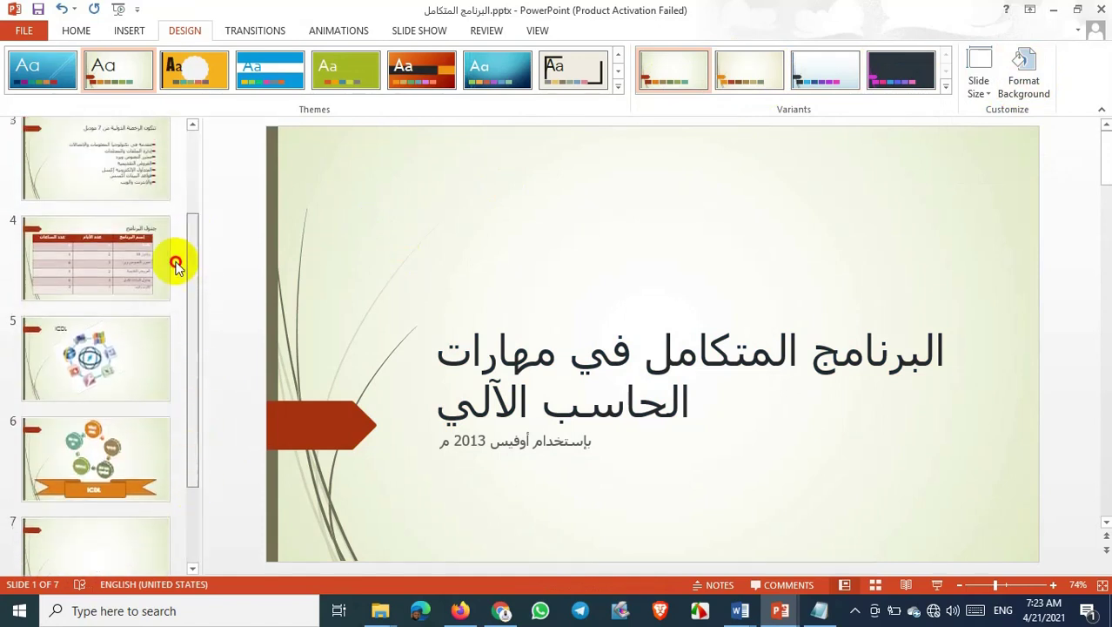
left_click(165, 160)
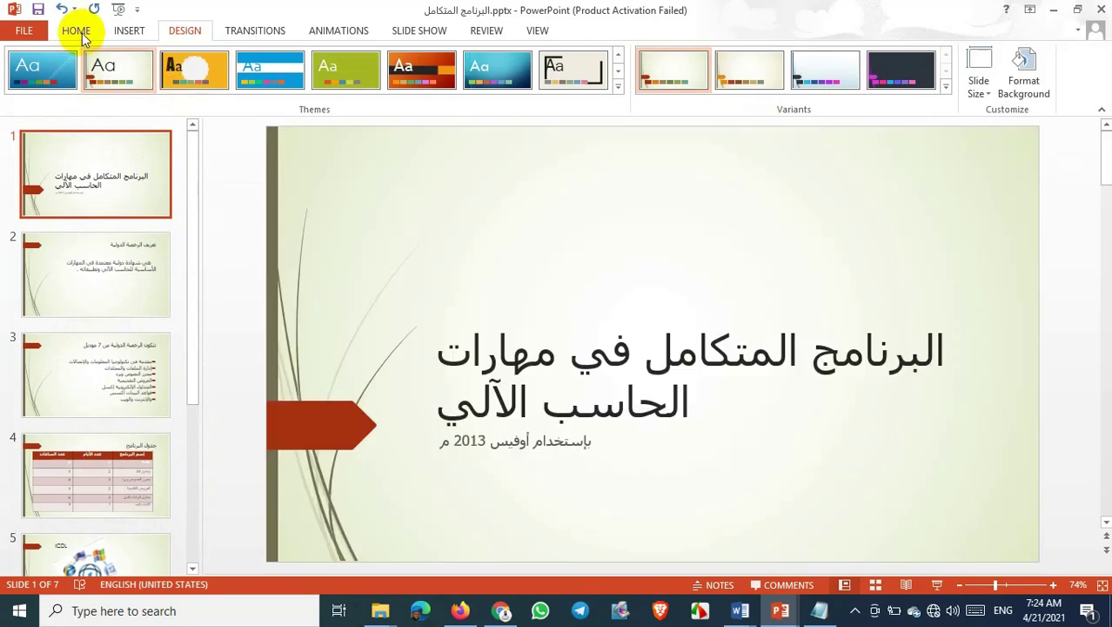
left_click(29, 29)
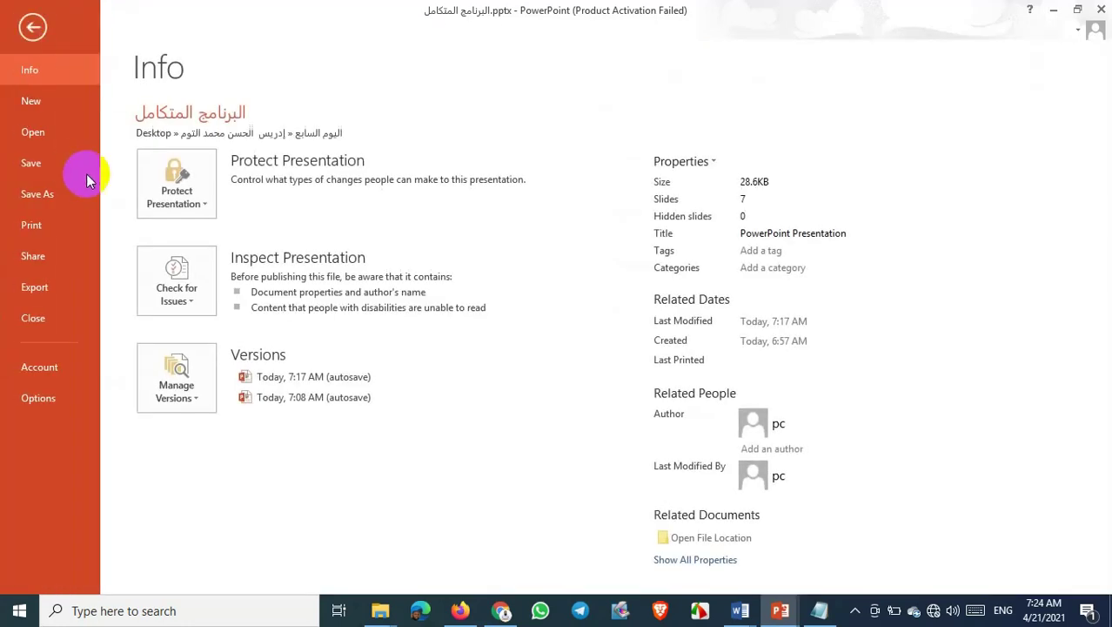
left_click(47, 163)
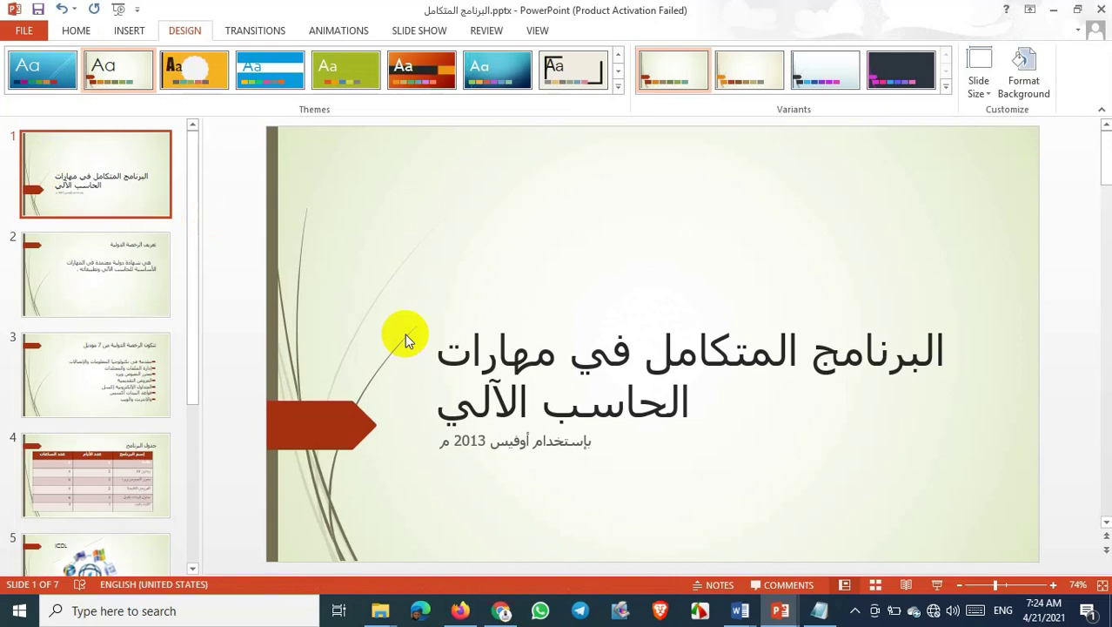
mouse_move(780, 610)
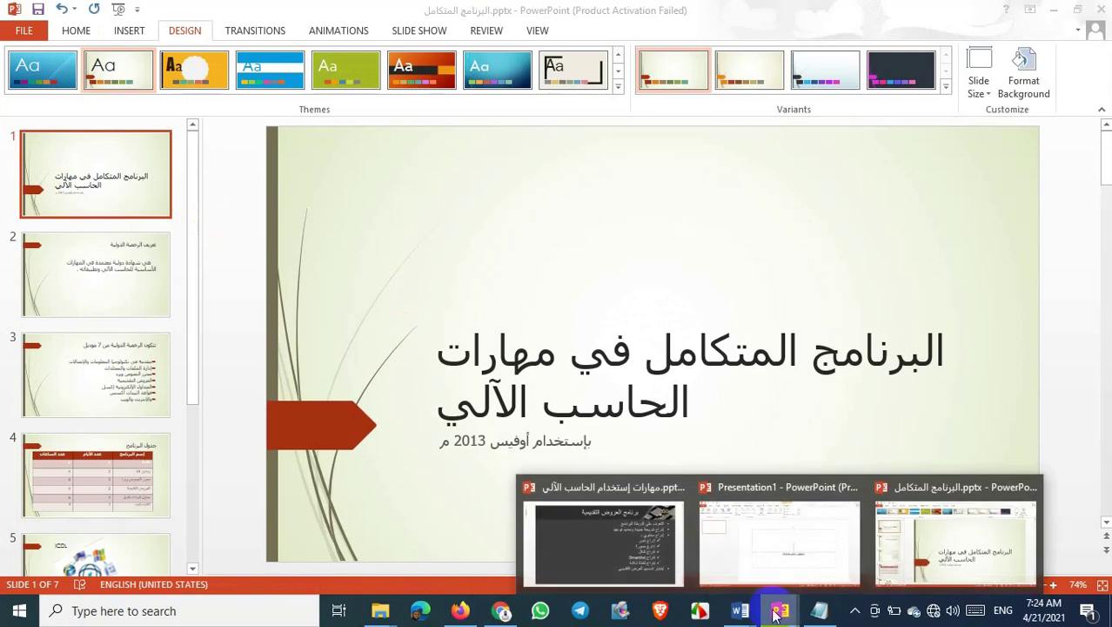
left_click(605, 542)
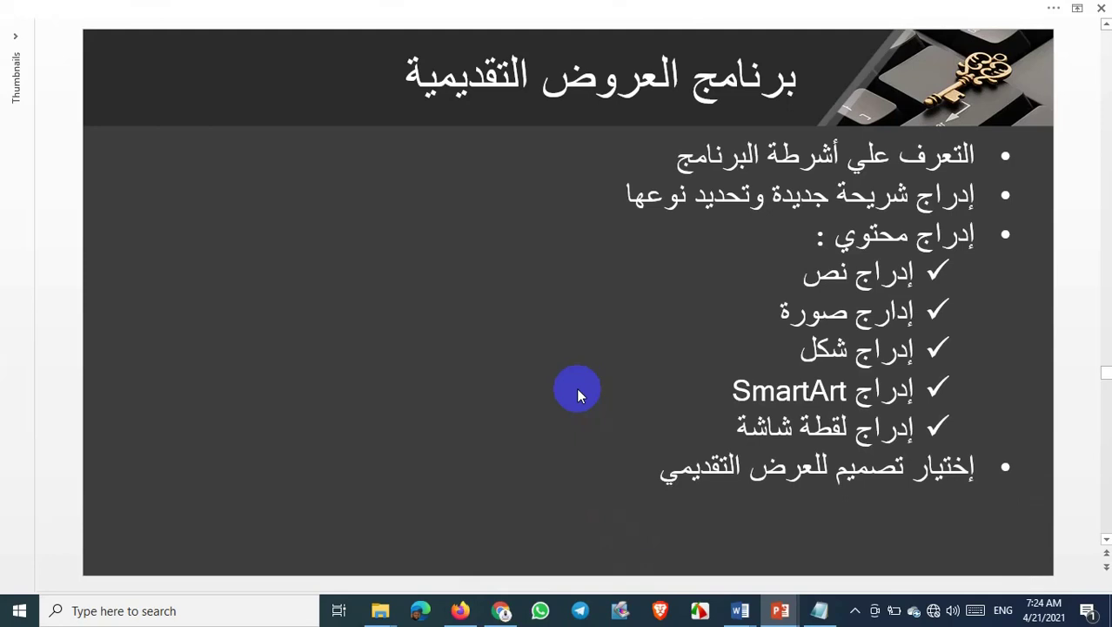
left_click(781, 612)
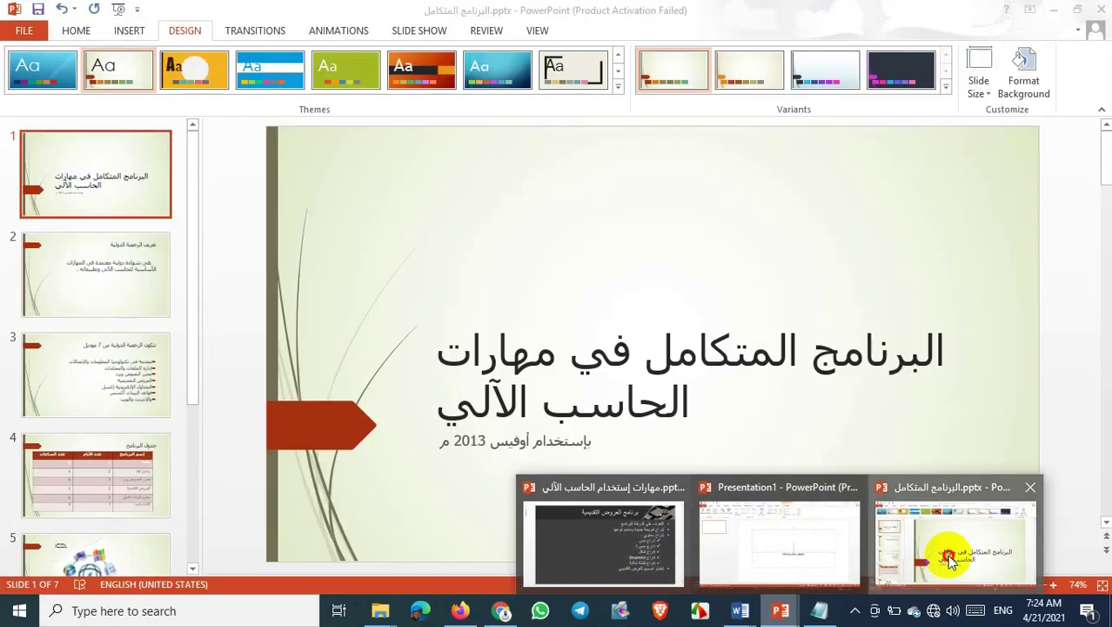
left_click(947, 555)
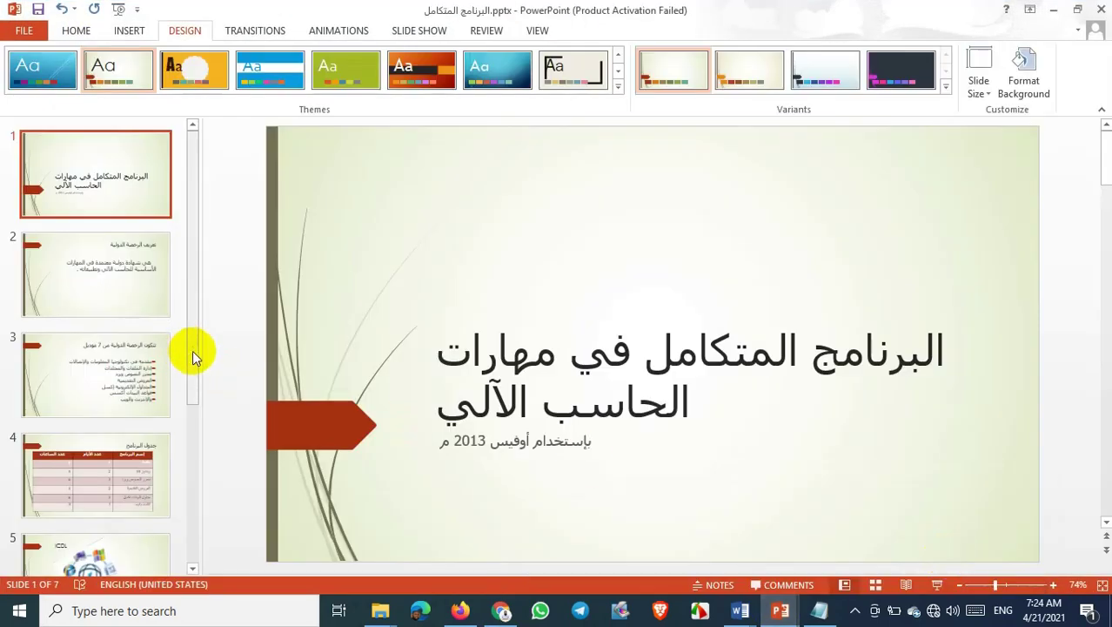
left_click_drag(193, 350, 192, 521)
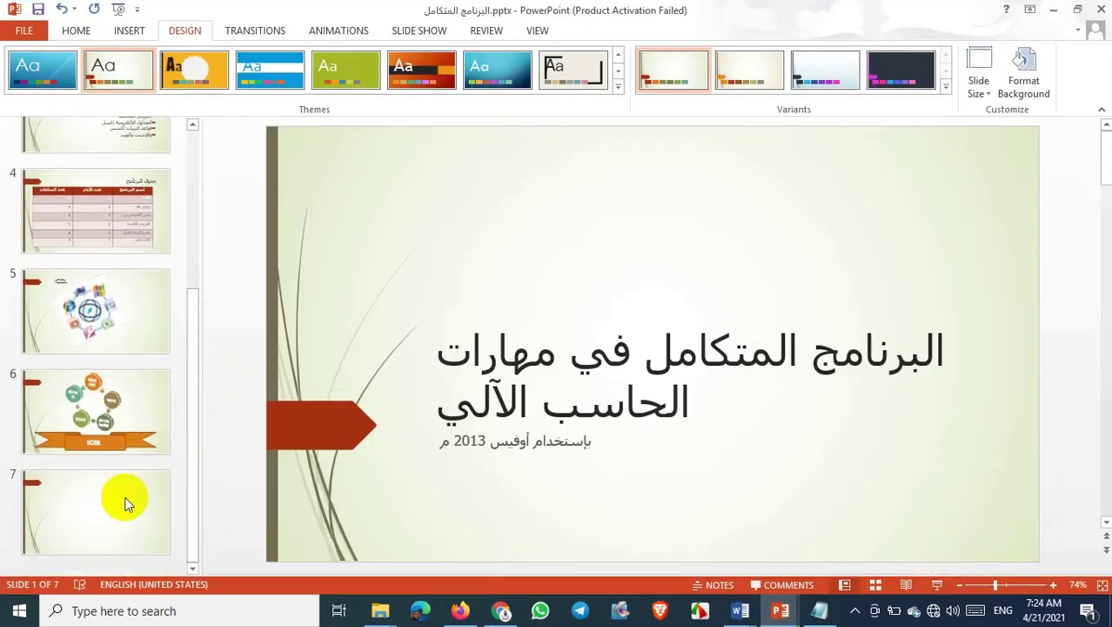
Change slide 7's layout to Blank, removing its title and content placeholders
left_click(116, 518)
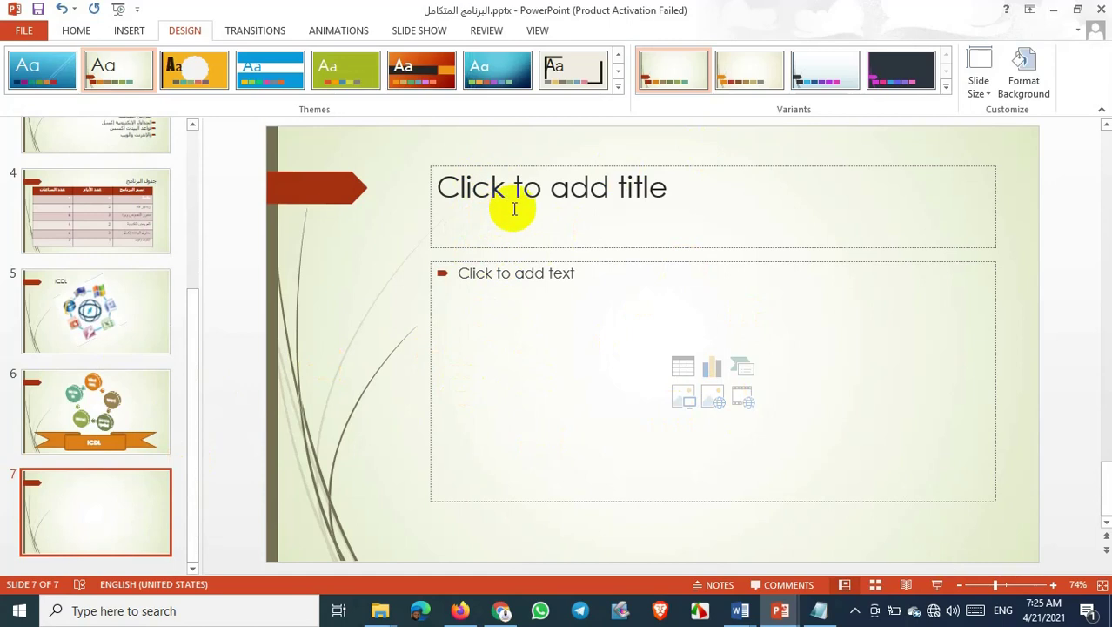
right_click(94, 518)
mouse_move(167, 437)
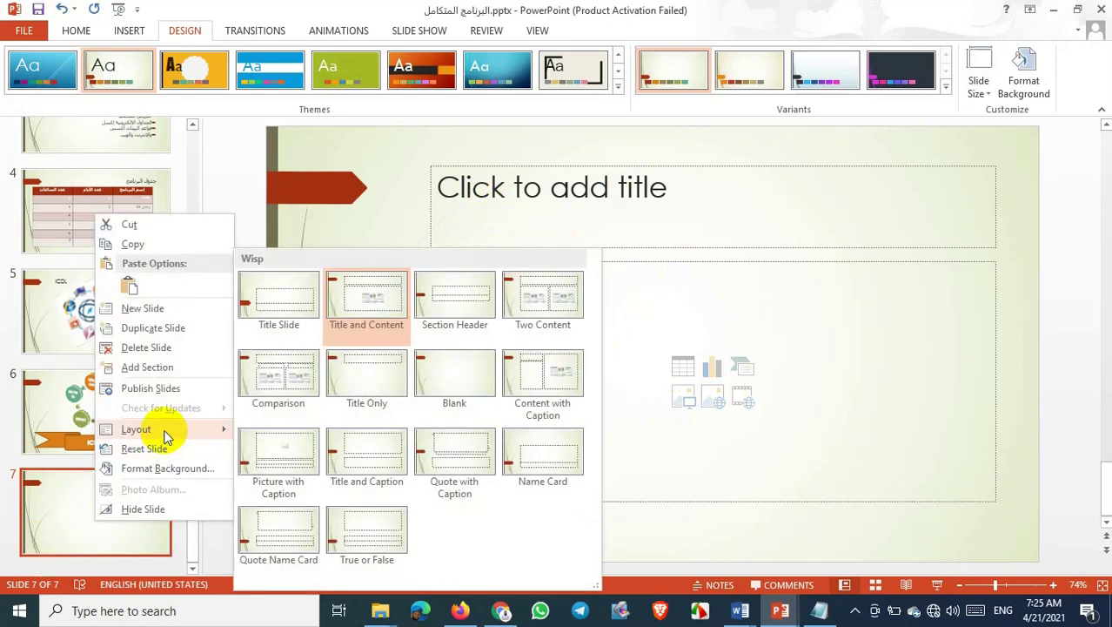
left_click(454, 383)
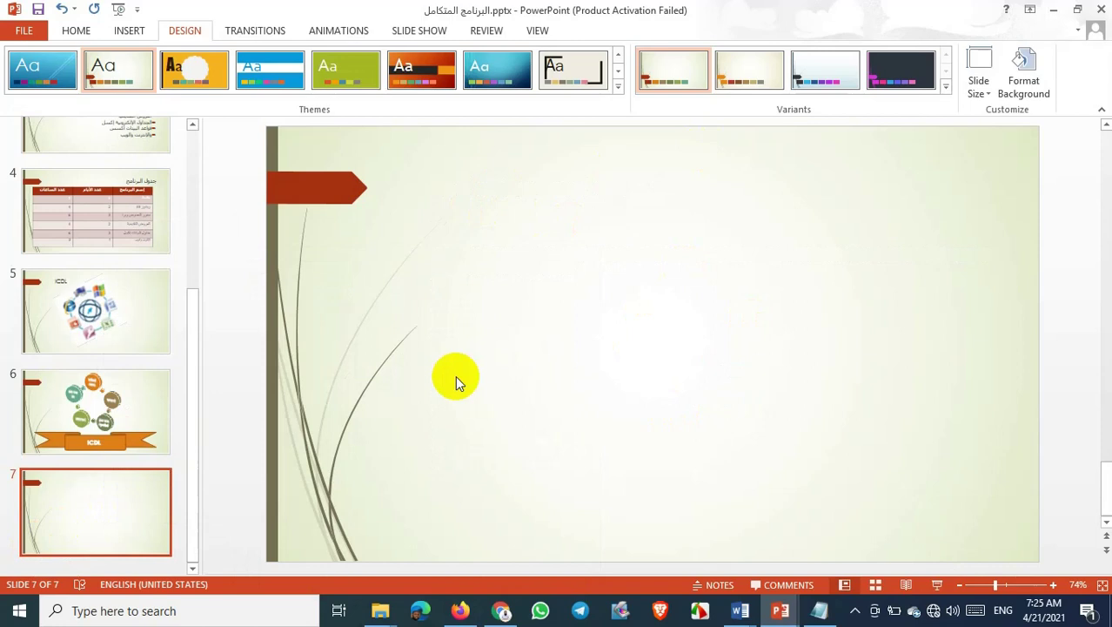
Insert a screen clipping of a screen region onto slide 7, then reveal the Windows desktop
left_click(130, 33)
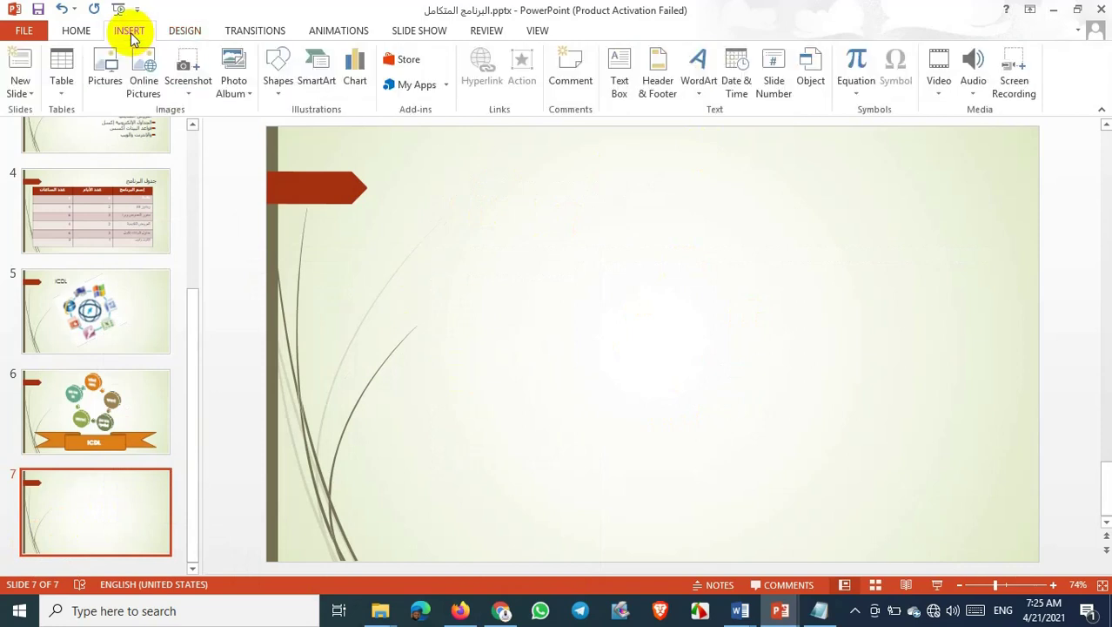
left_click(191, 98)
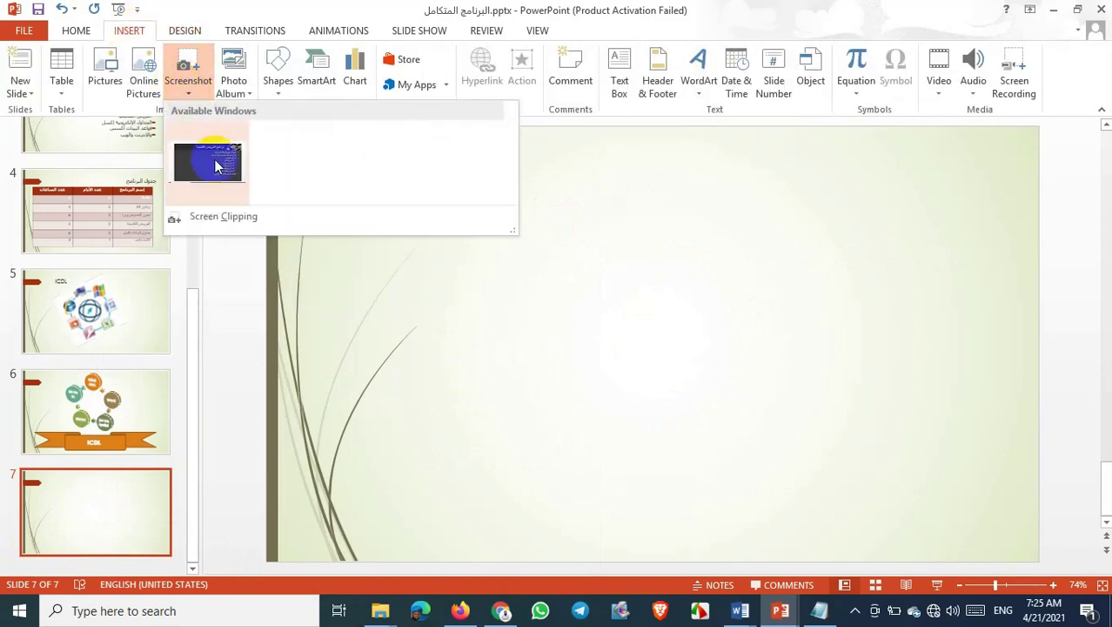
left_click(219, 217)
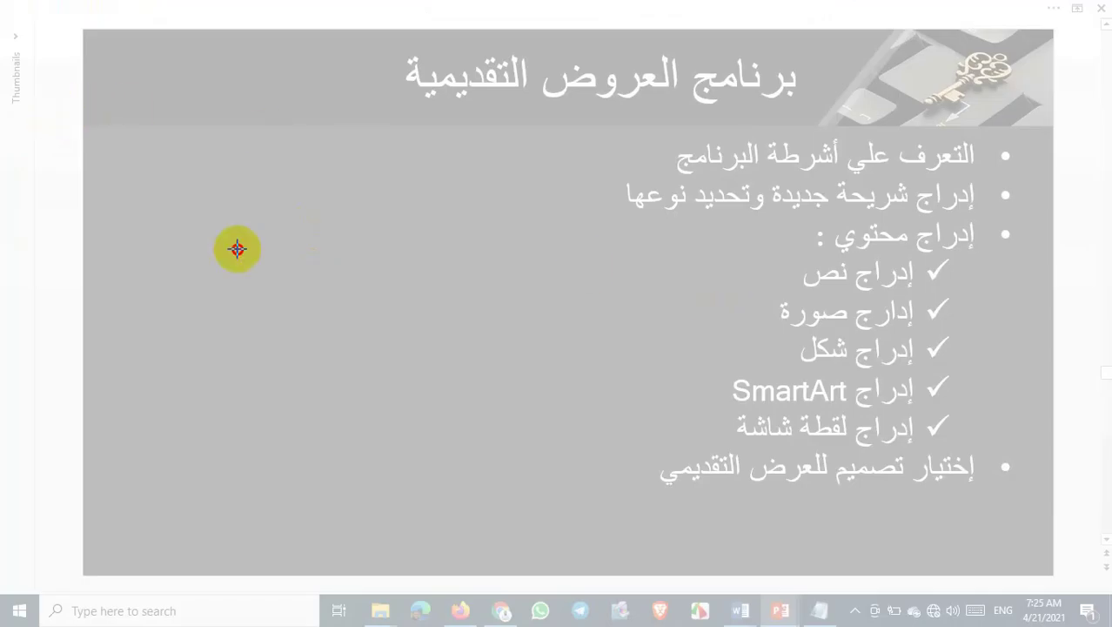
left_click_drag(56, 118, 594, 493)
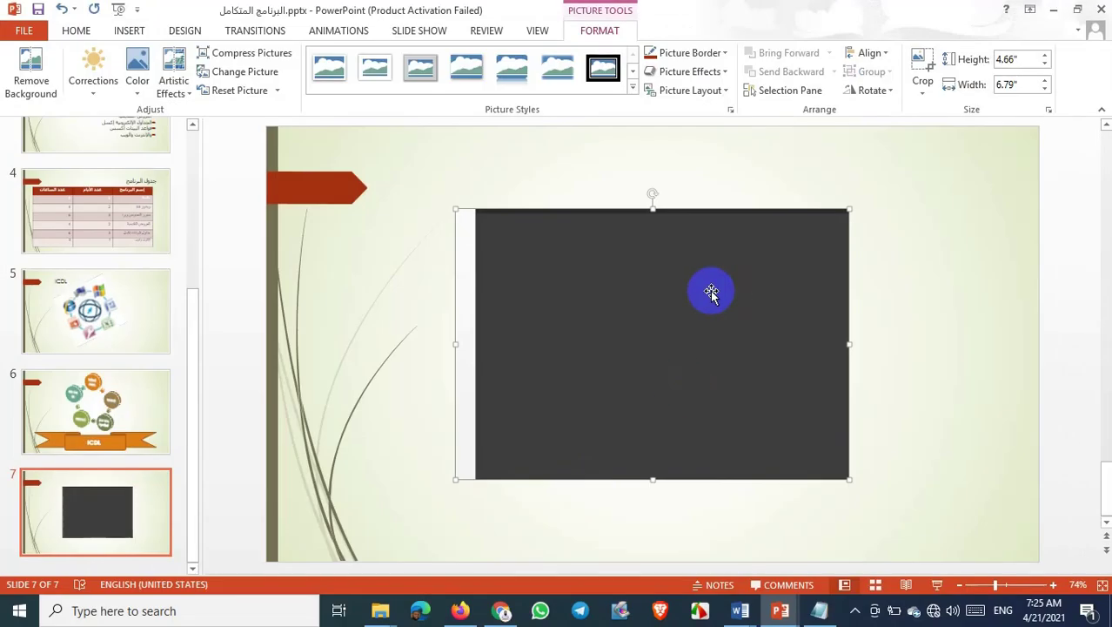
left_click(995, 331)
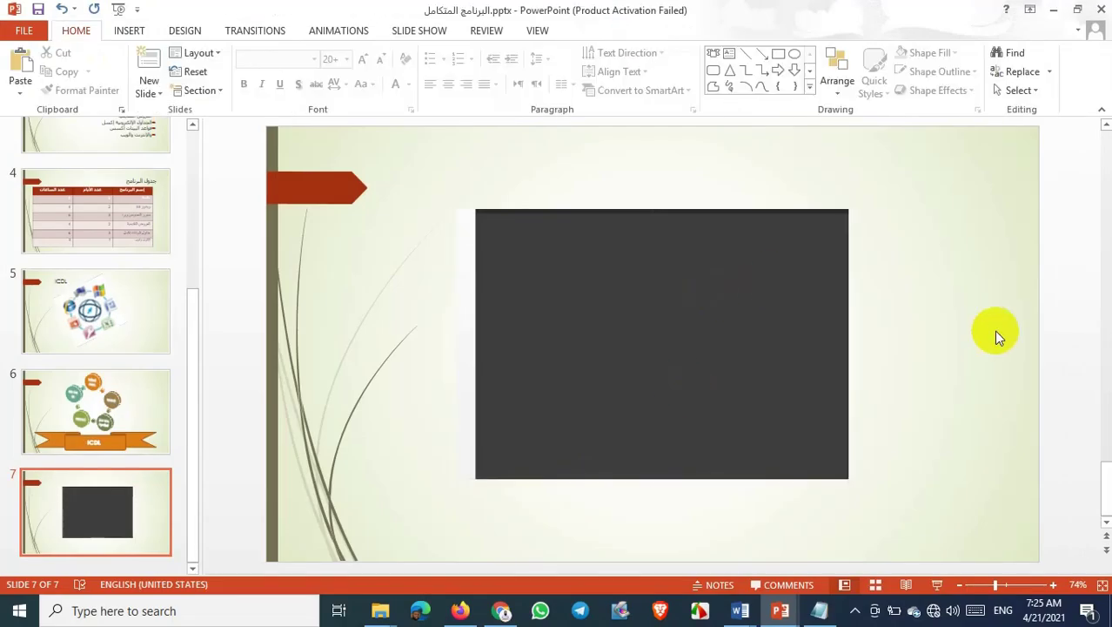
left_click(1110, 610)
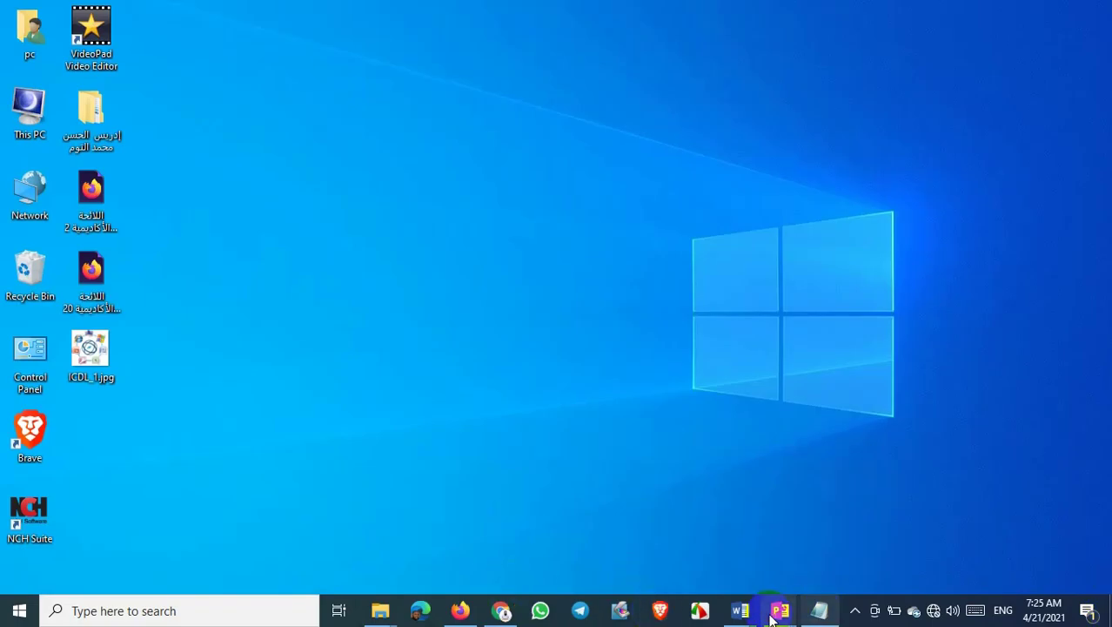
Add a screen clipping of the desktop's Windows logo to slide 7 and delete the old dark picture
mouse_move(775, 614)
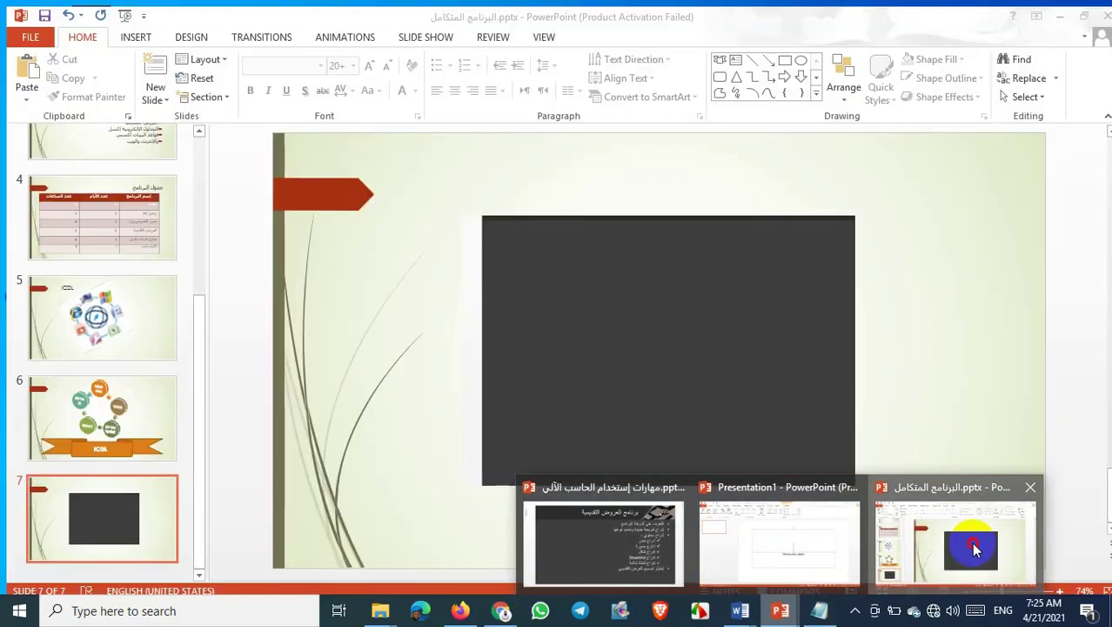
left_click(972, 542)
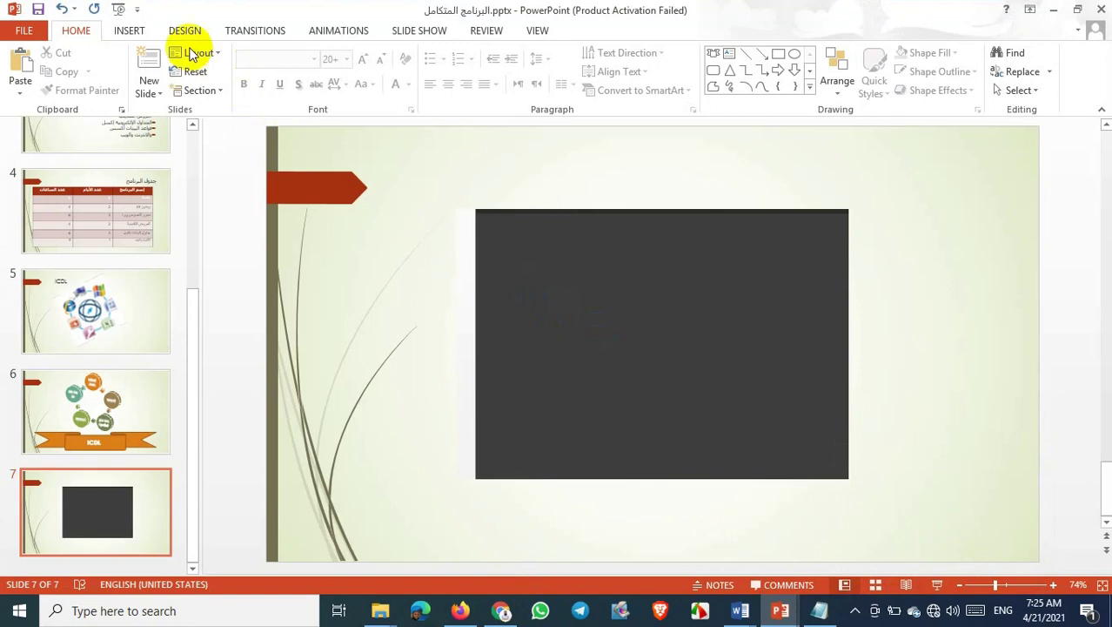
left_click(142, 30)
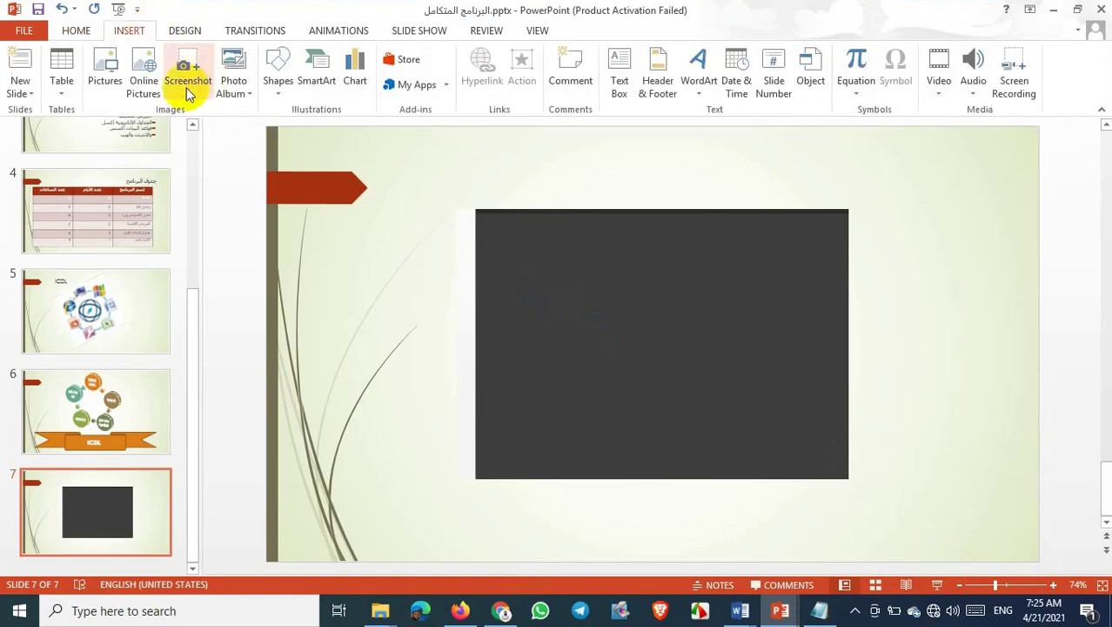
left_click(190, 92)
left_click(213, 114)
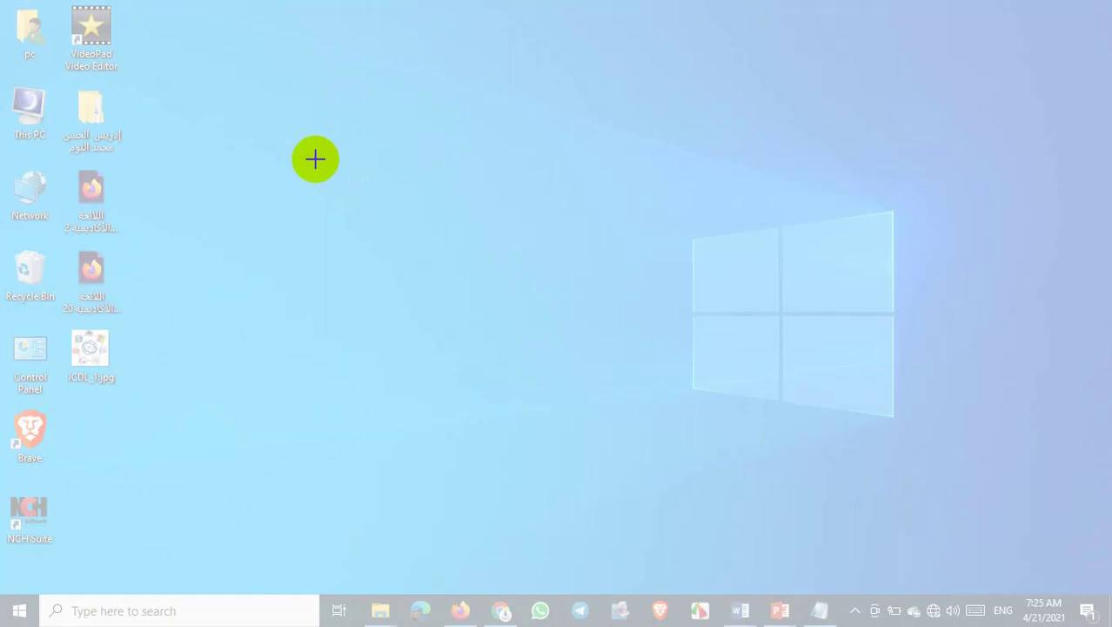
left_click_drag(654, 195, 946, 452)
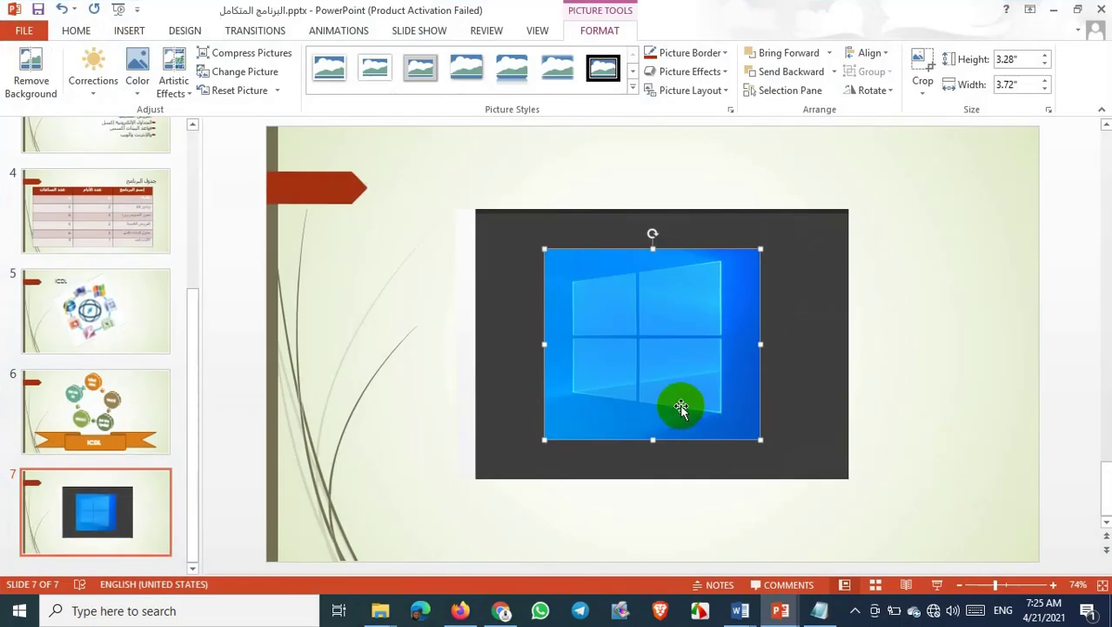
left_click(821, 370)
key("Delete")
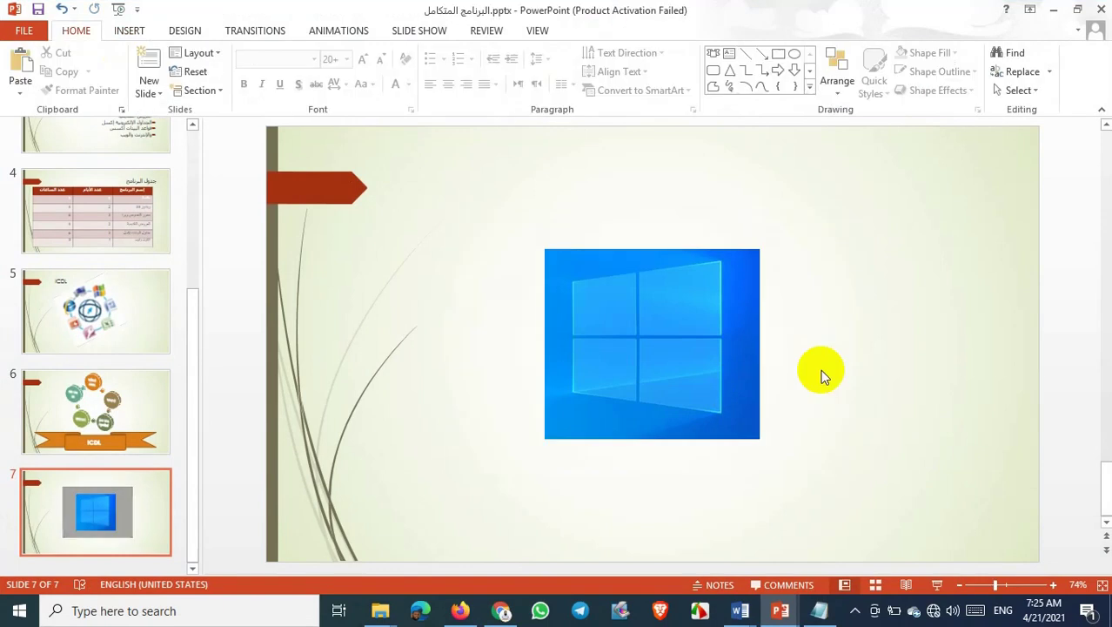
Enlarge the Windows logo picture to 6.77" × 7.68" and nudge it slightly higher
left_click(652, 333)
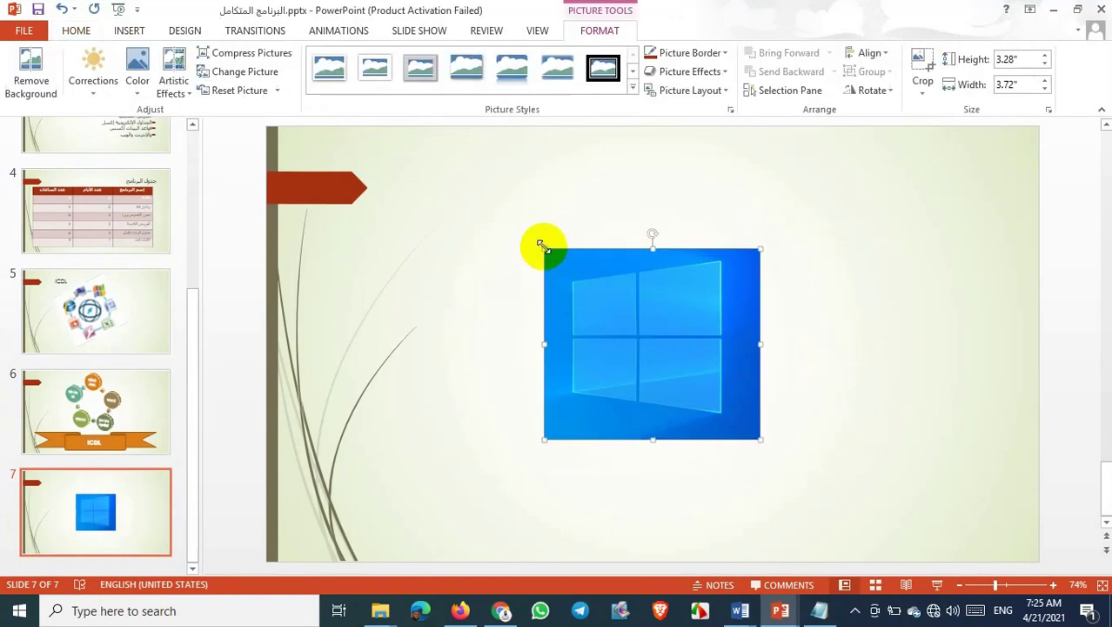
left_click_drag(543, 247, 445, 160)
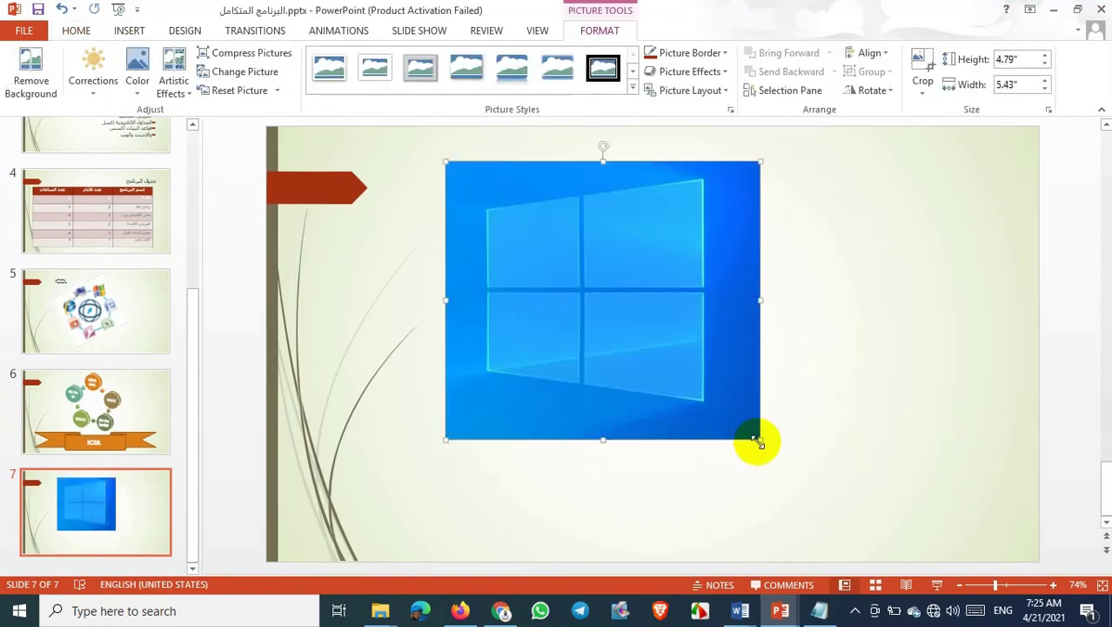
left_click_drag(757, 442, 892, 481)
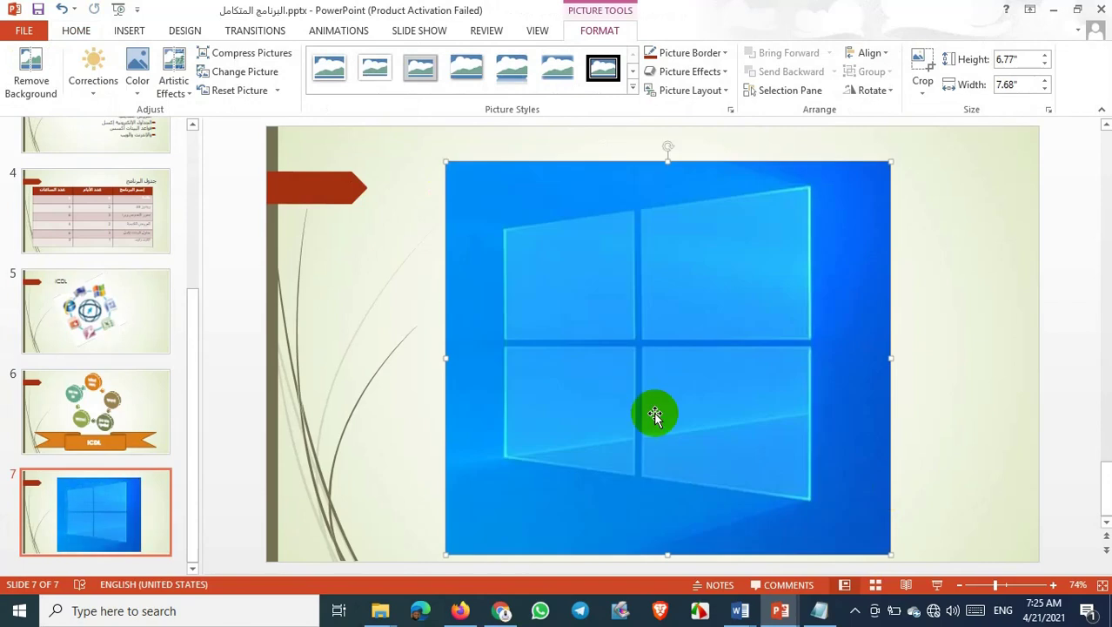
left_click_drag(655, 415, 655, 401)
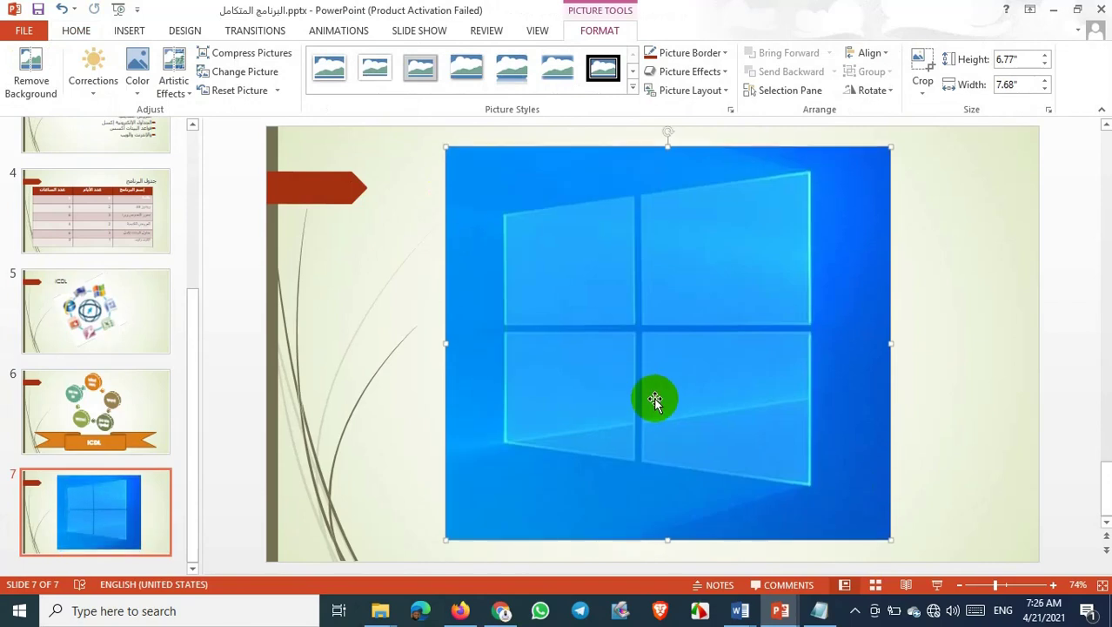
left_click(133, 32)
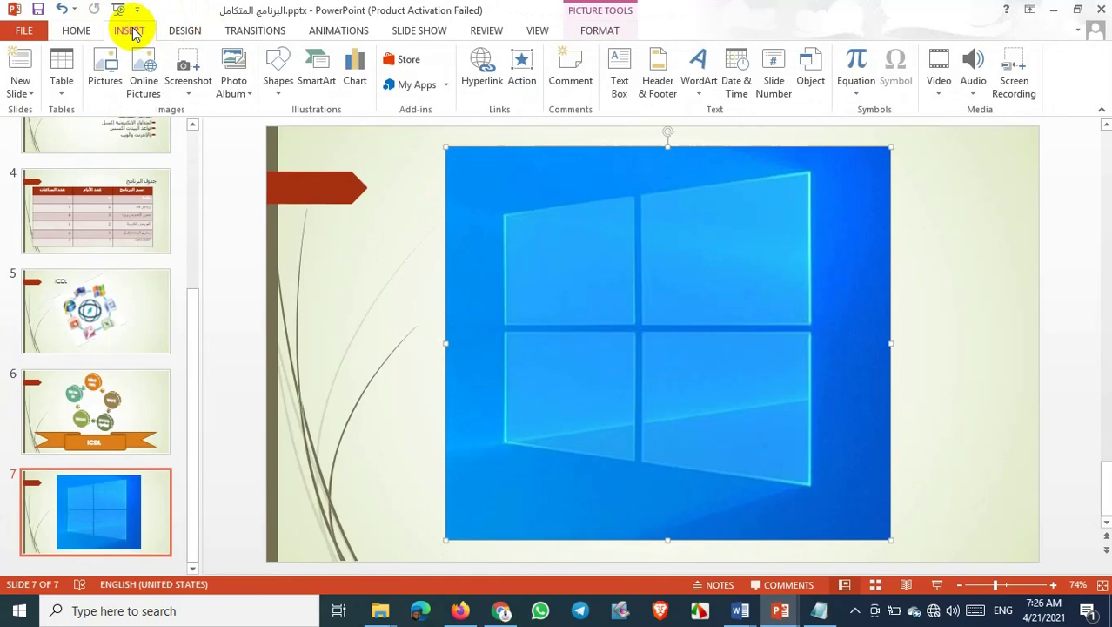
On slide 6's ICDL cycle diagram, review the Transitions, Animations and Slide Show options
left_click(117, 413)
left_click(533, 457)
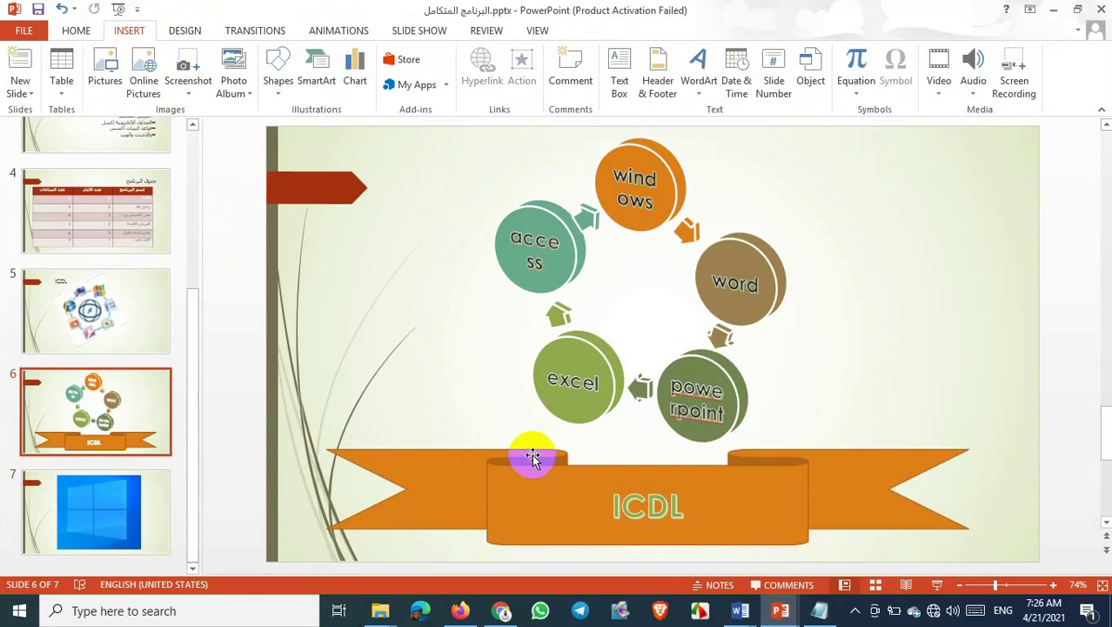
left_click(244, 33)
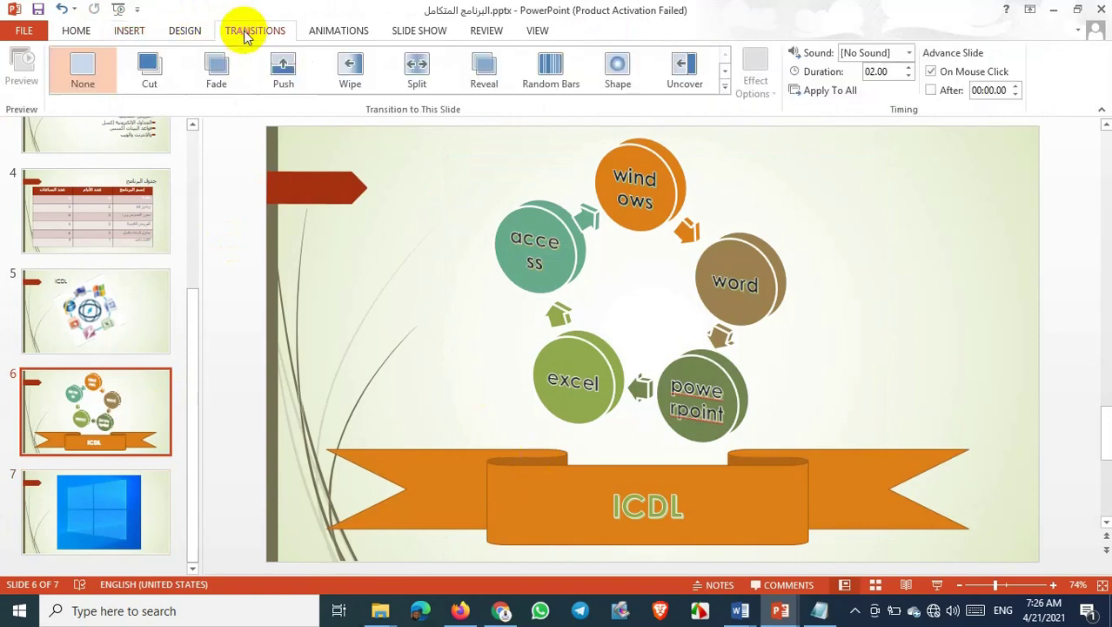
left_click(327, 31)
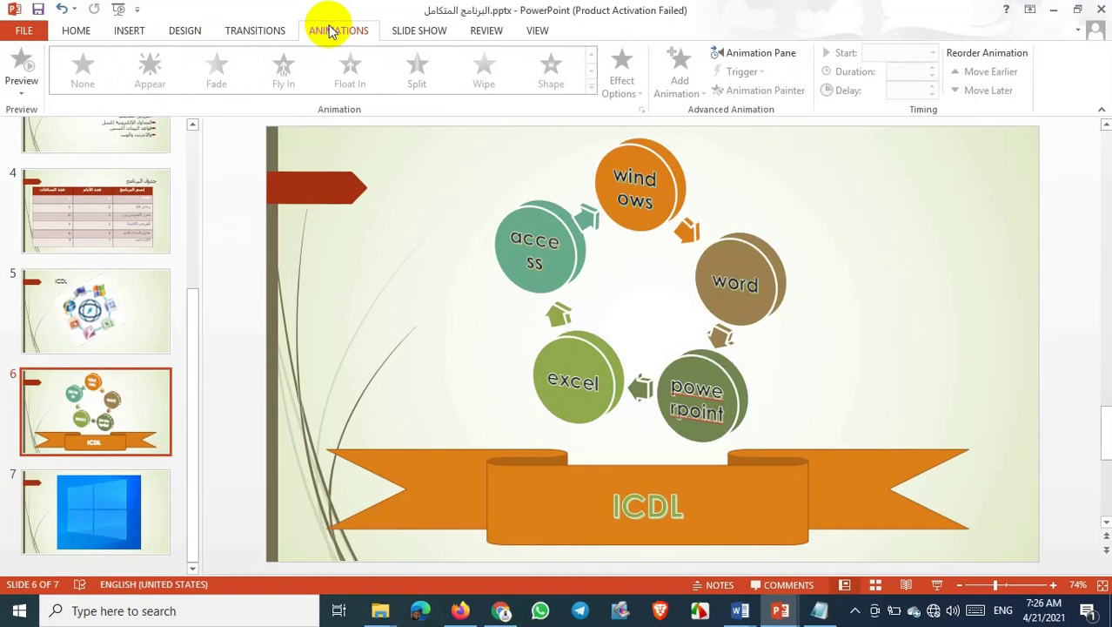
left_click(397, 31)
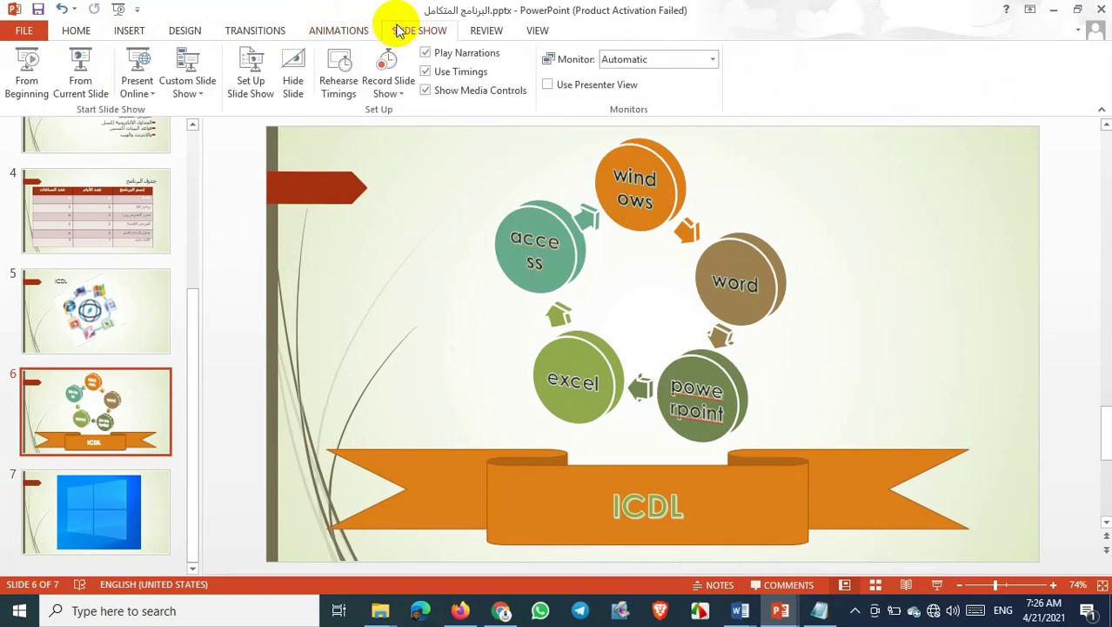